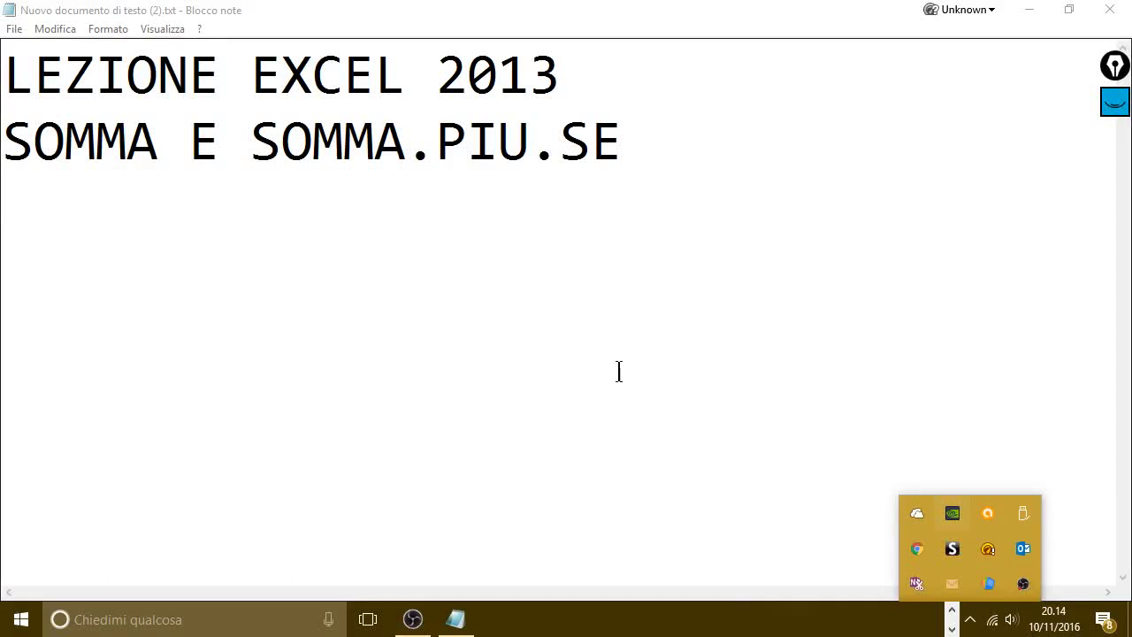
Step: Add a third note line reading 'OK ANDIAMO SUBITO AD APRIRE EXCEL' in Notepad
click(593, 358)
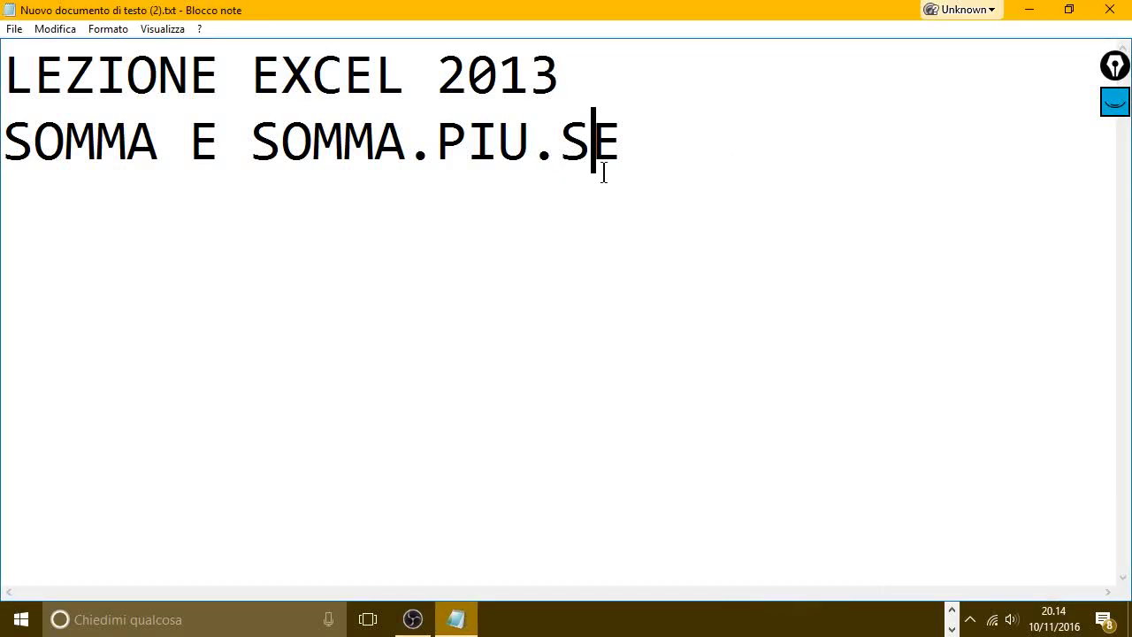
drag(623, 141, 7, 80)
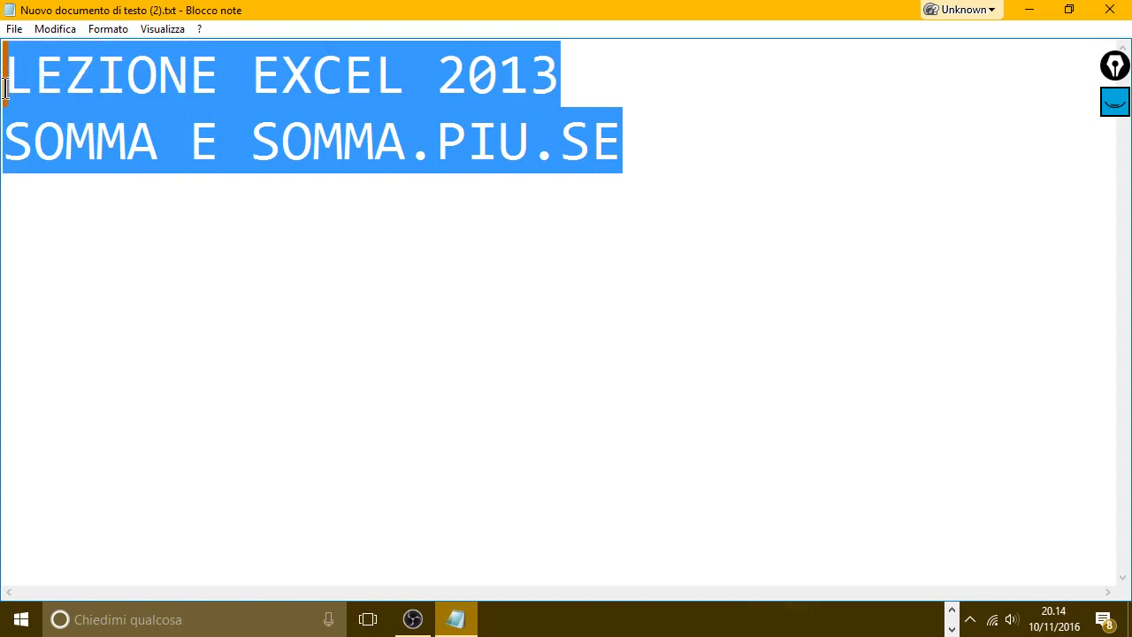
click(275, 292)
click(718, 158)
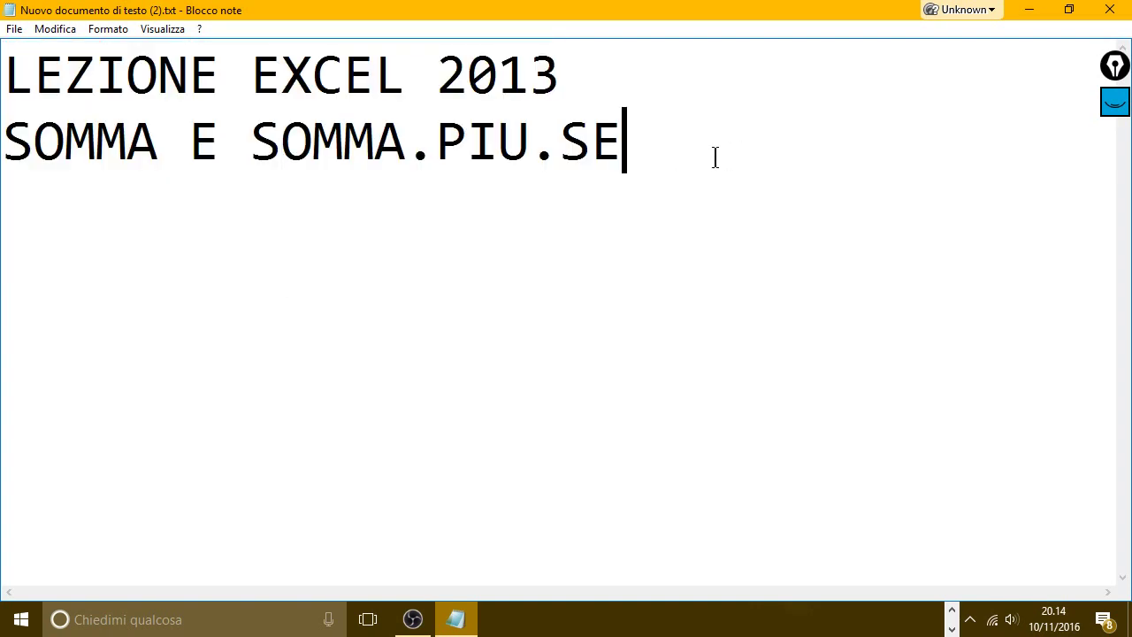
key(Return)
text(OK)
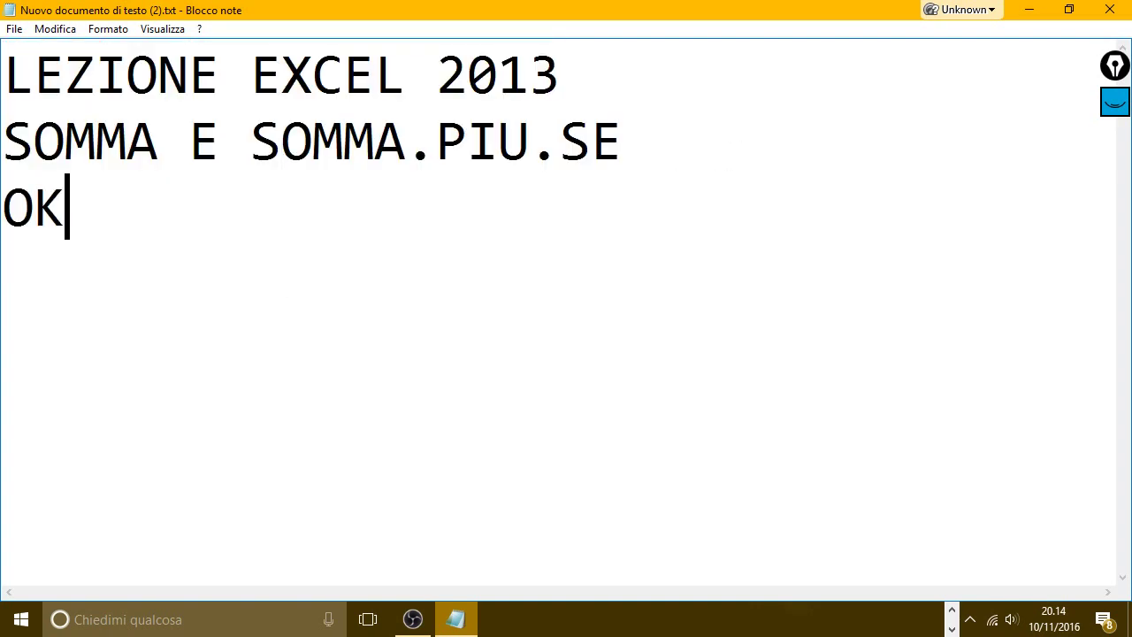
text( ANDIAMO SUBI)
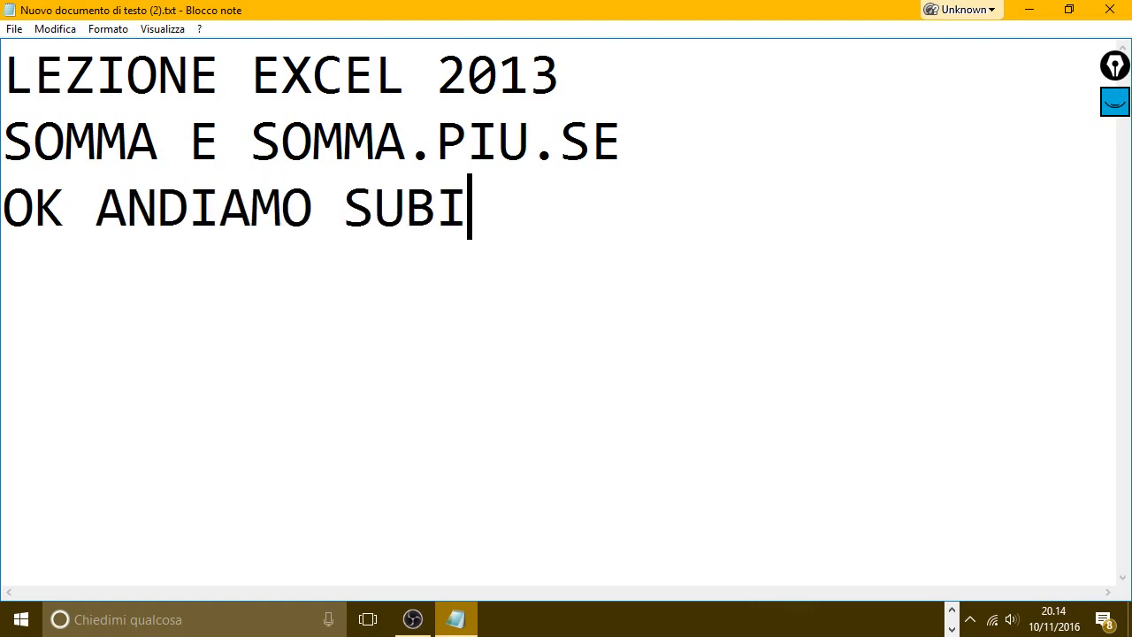
text(TO A)
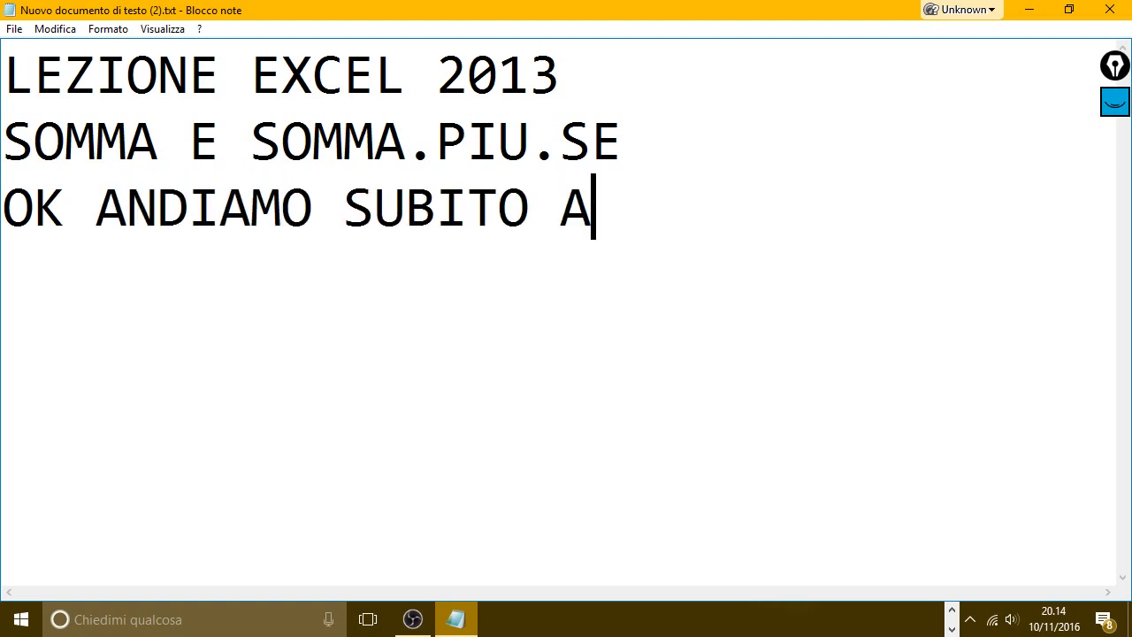
text(D A)
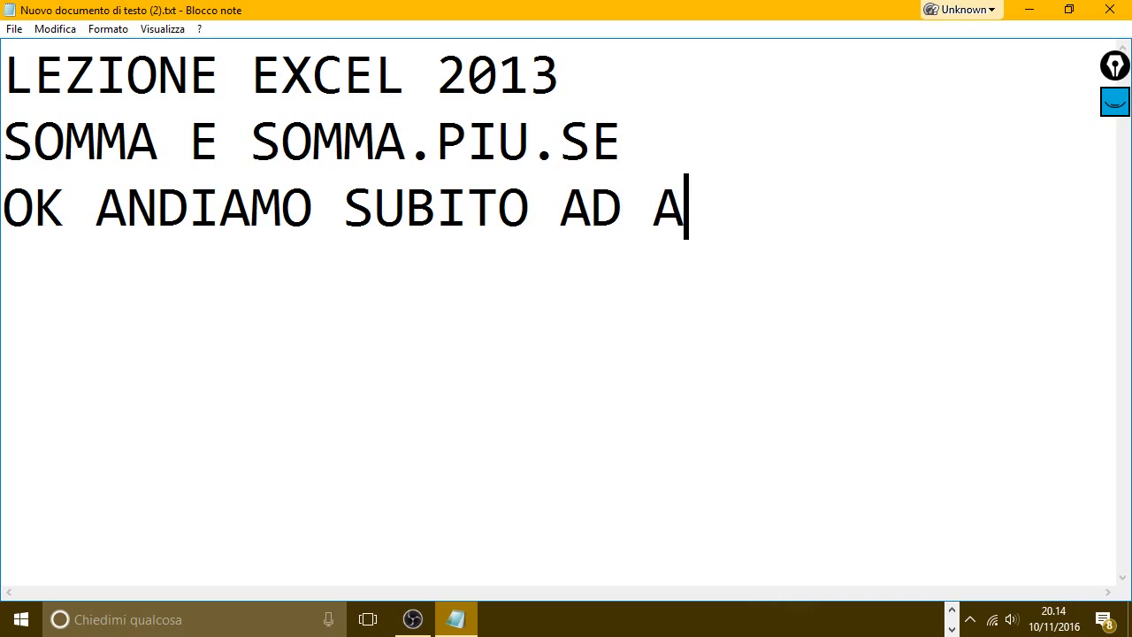
text(PRIRE EX)
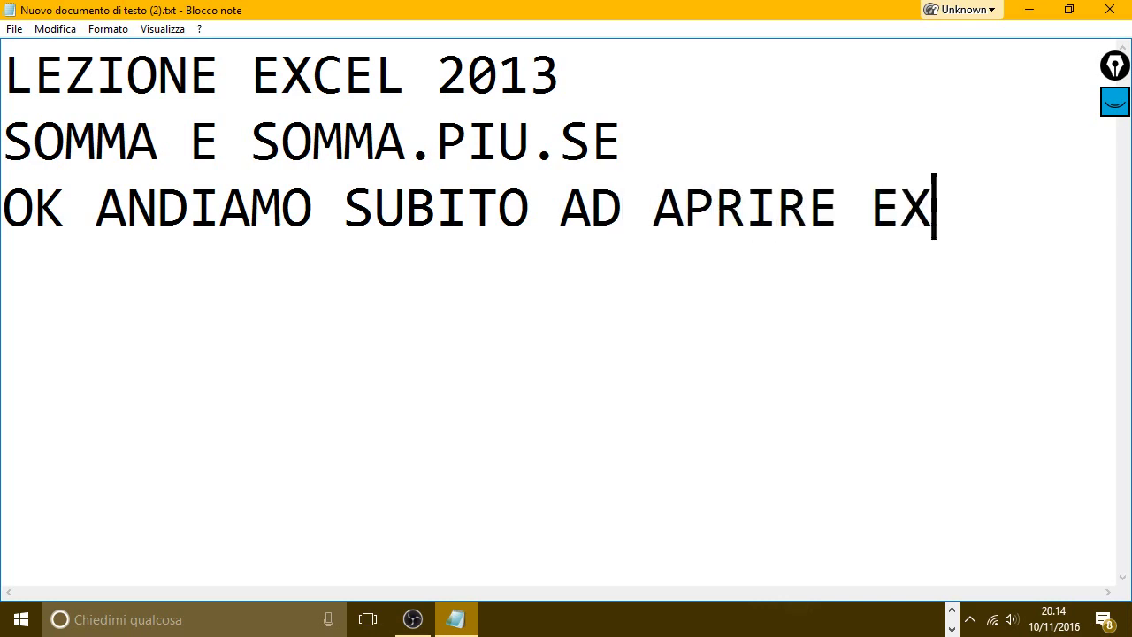
text(CEL)
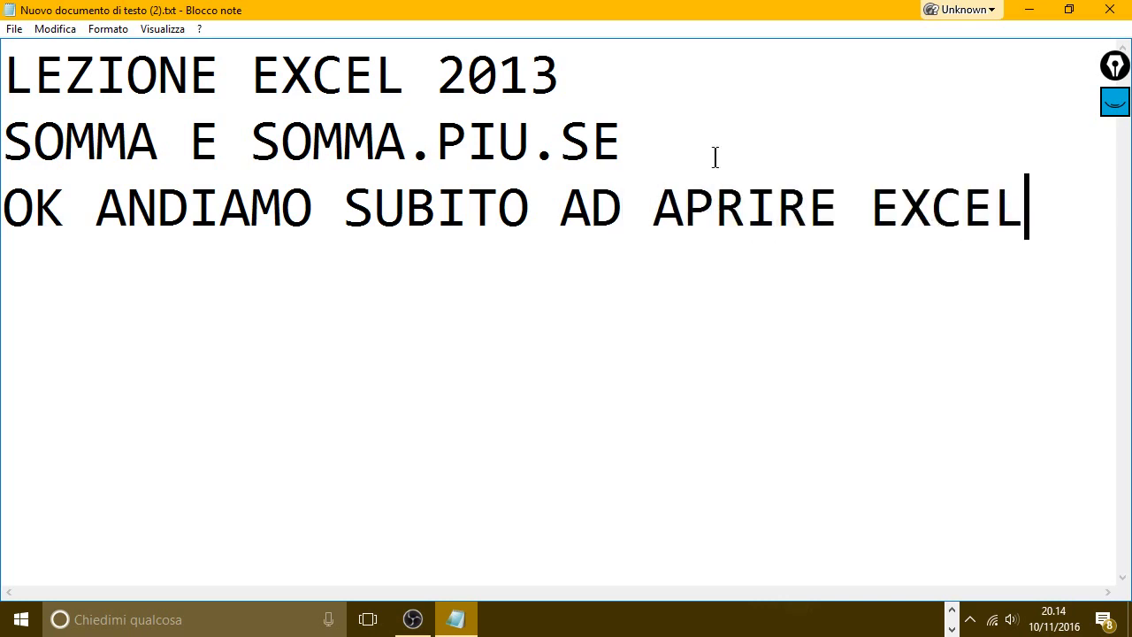
Step: Shrink Notepad, switch to the LEZIONE EXCEL SOMMA PIU SE workbook, and select K21
click(1069, 11)
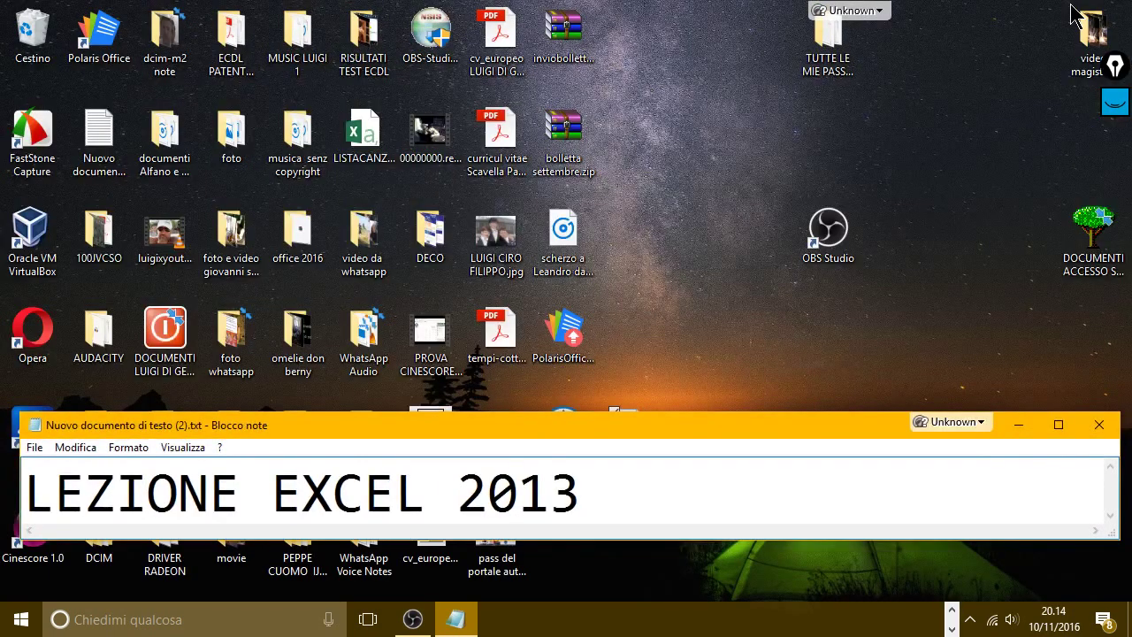
click(951, 611)
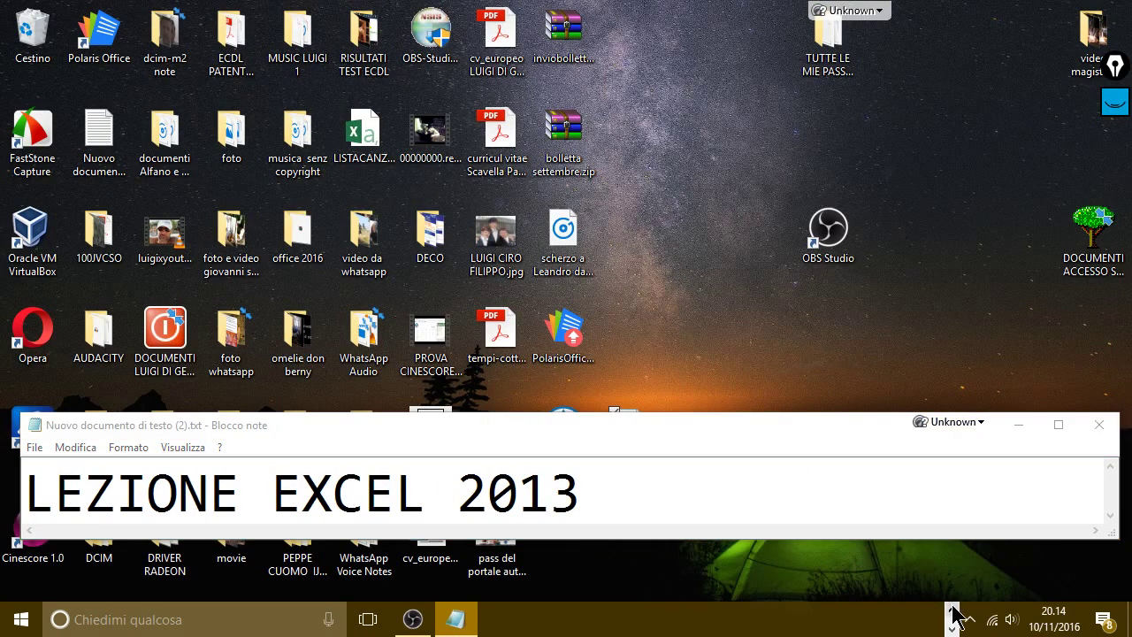
mouse_move(924, 621)
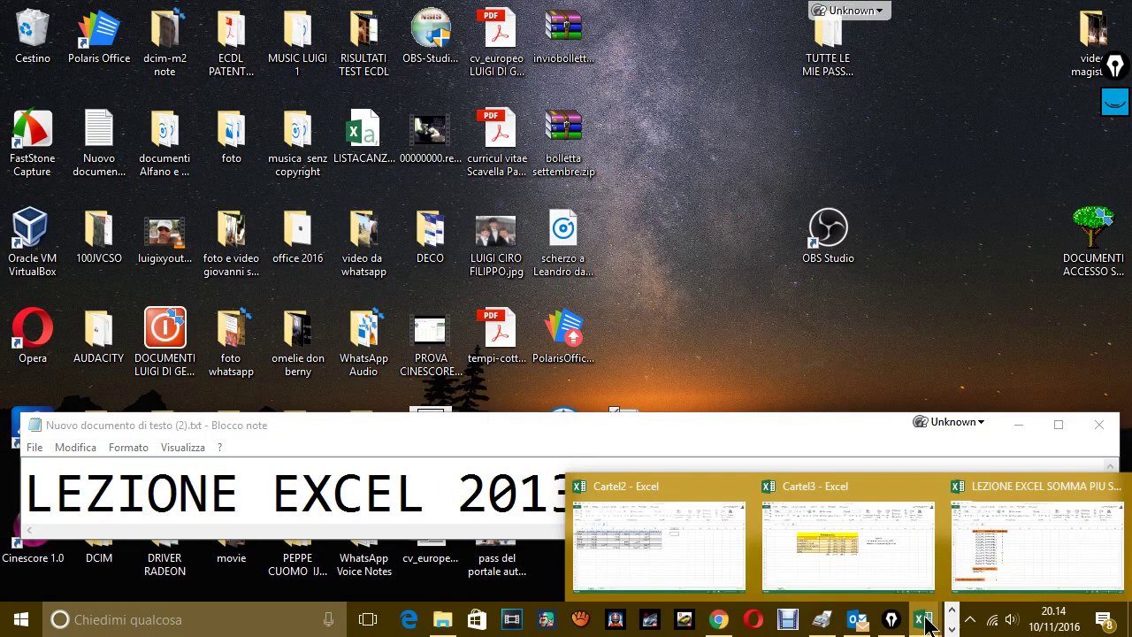
click(1005, 569)
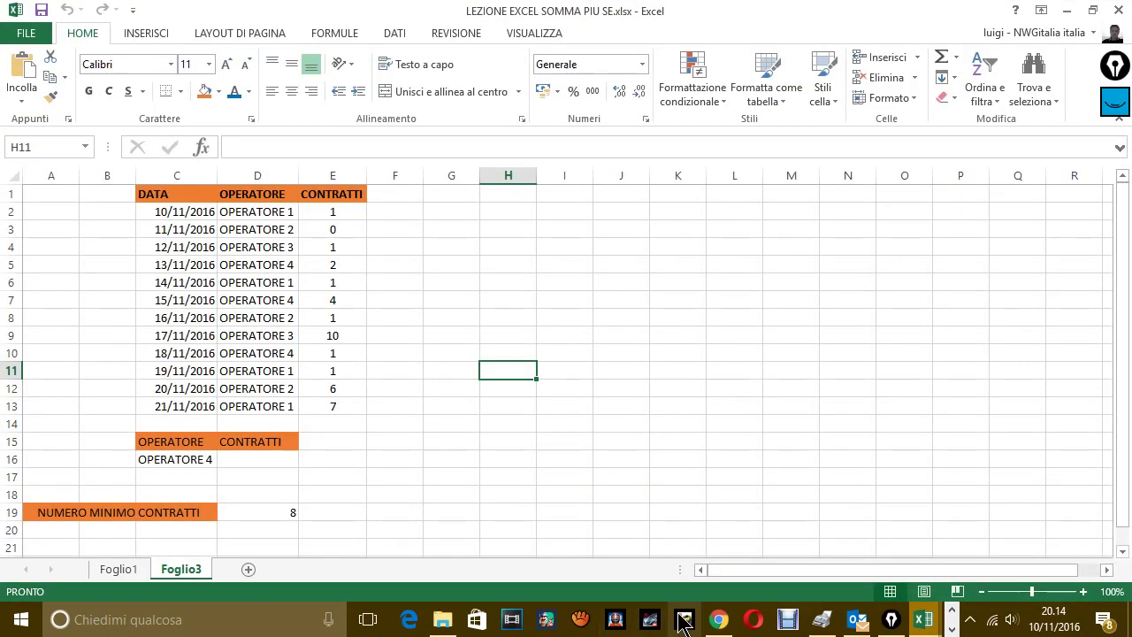
mouse_move(431, 622)
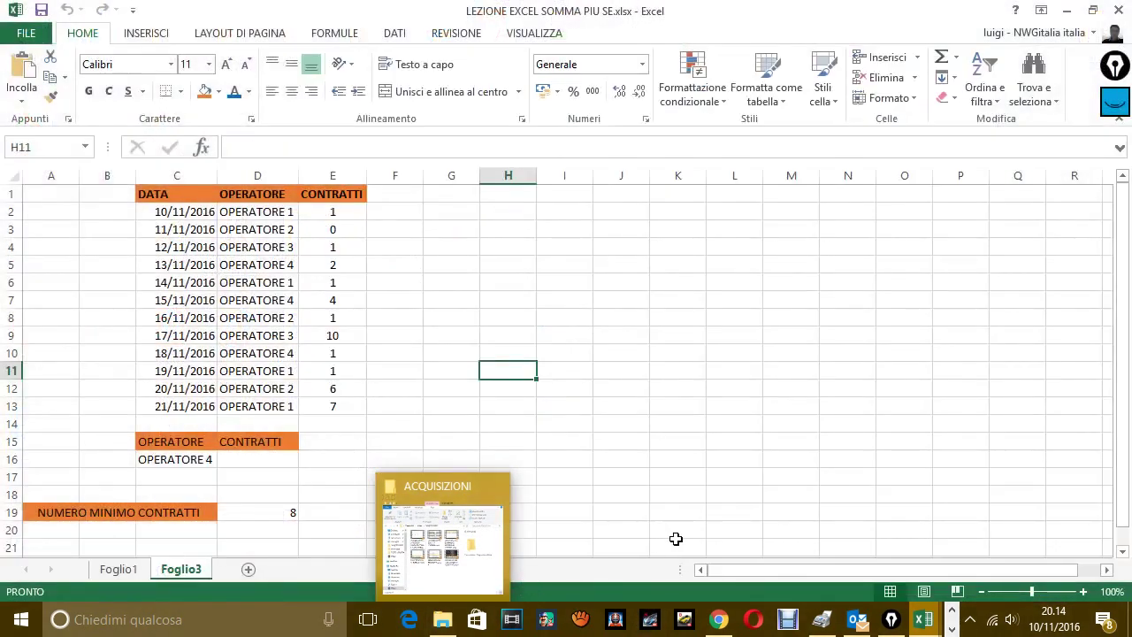
click(686, 544)
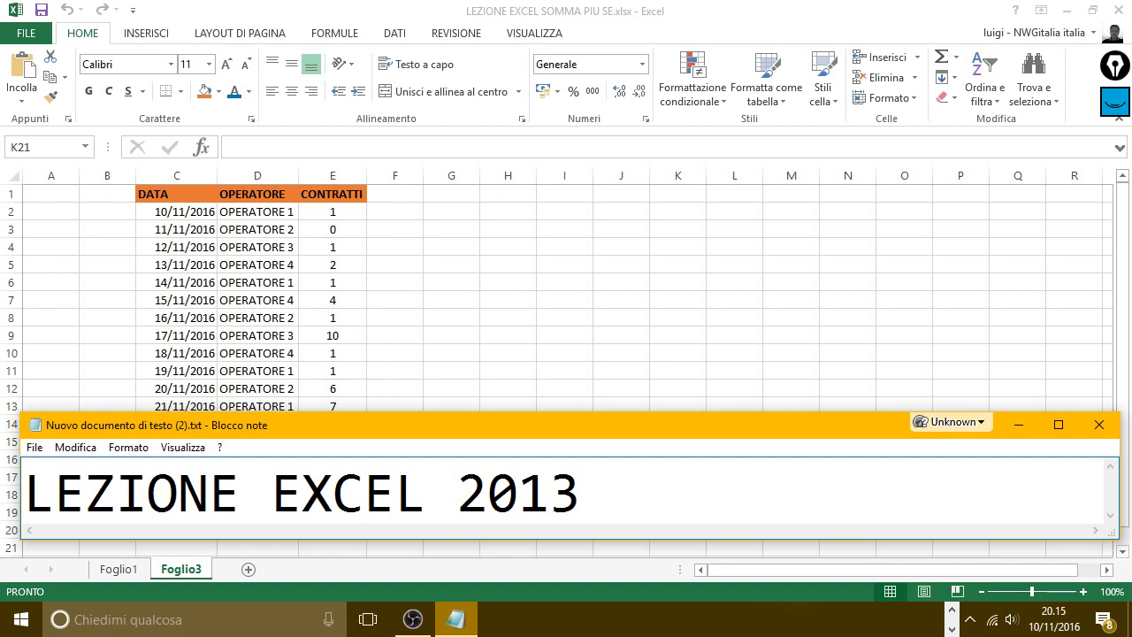
Step: Add a new note line, then overwrite the test text with 'OK, ORA ANDIA'
double_click(754, 426)
click(1025, 283)
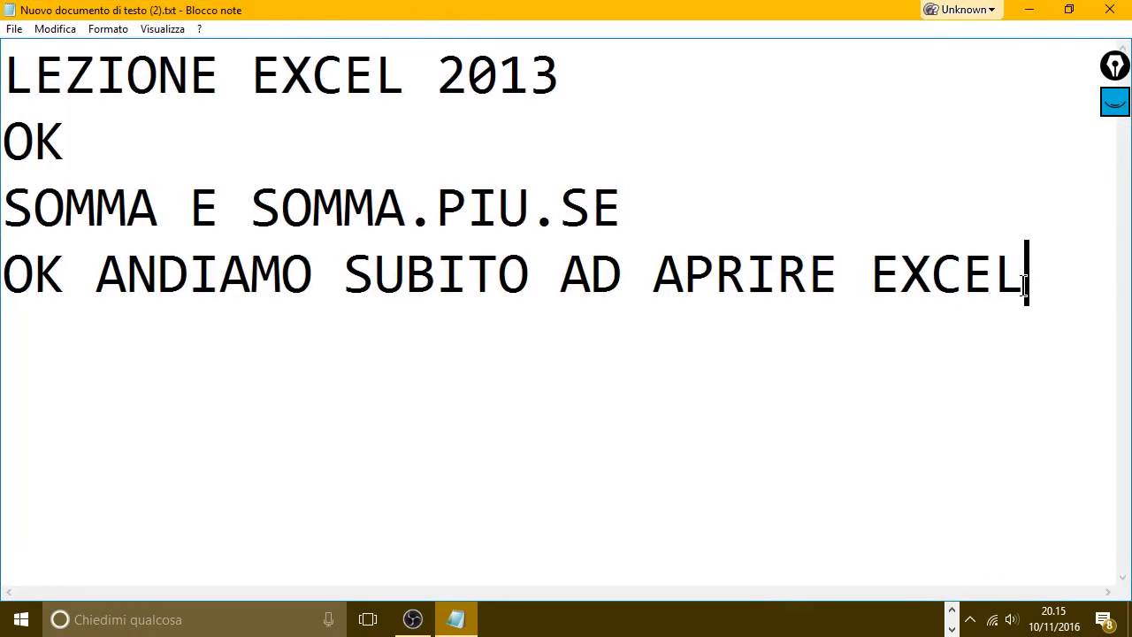
key(Return)
click(1071, 11)
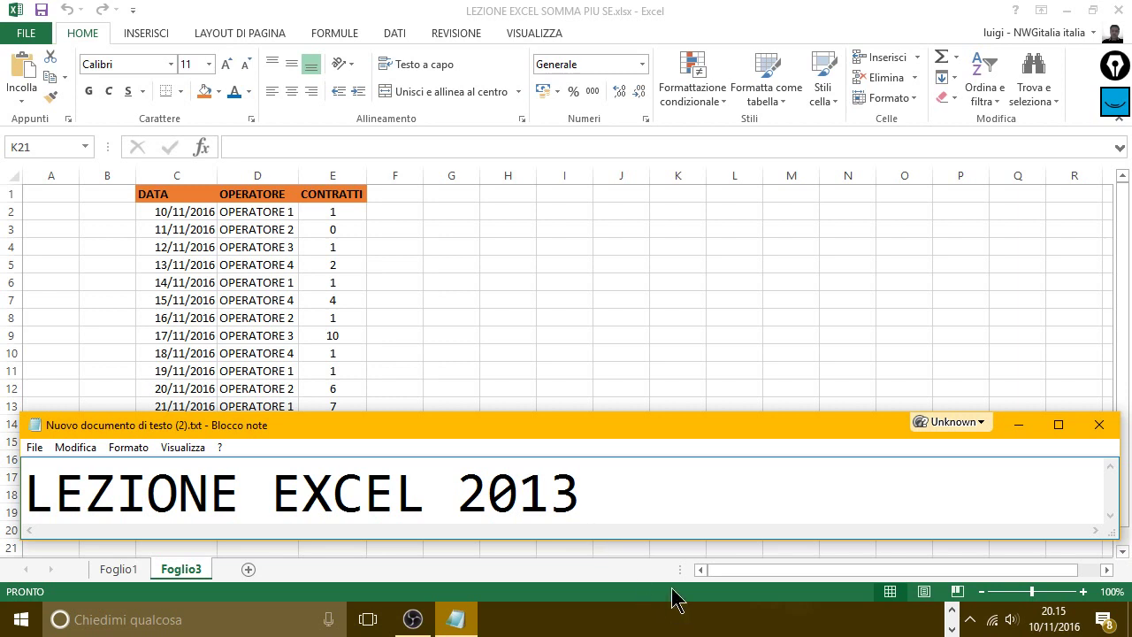
text(SDFSDFSD)
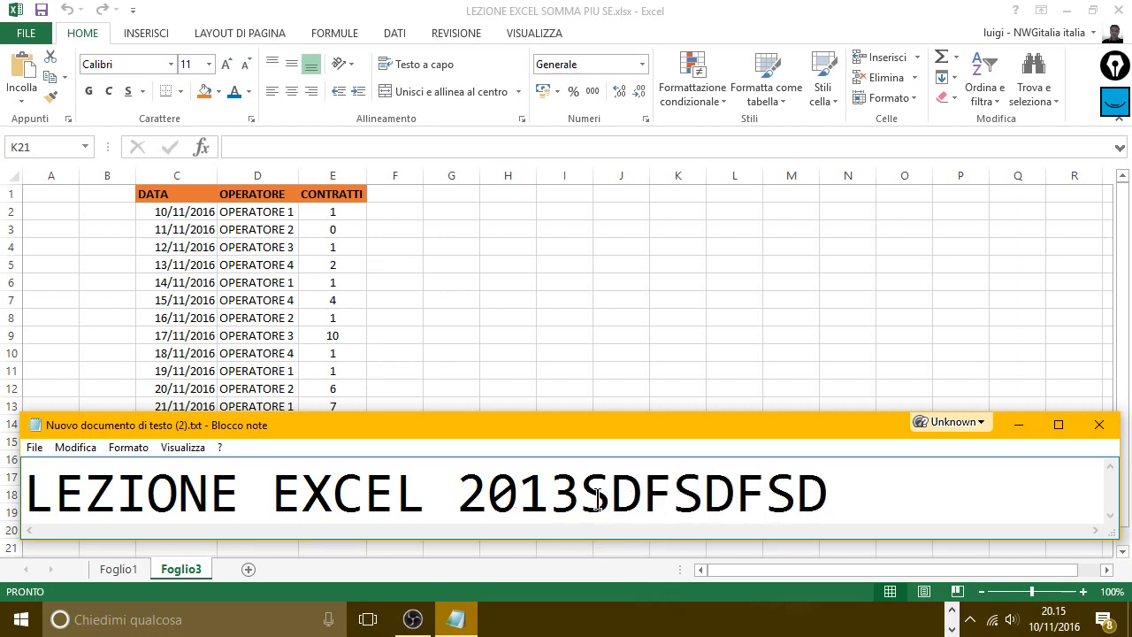
mouse_move(584, 496)
mouse_down()
mouse_move(894, 501)
mouse_move(0, 496)
mouse_up()
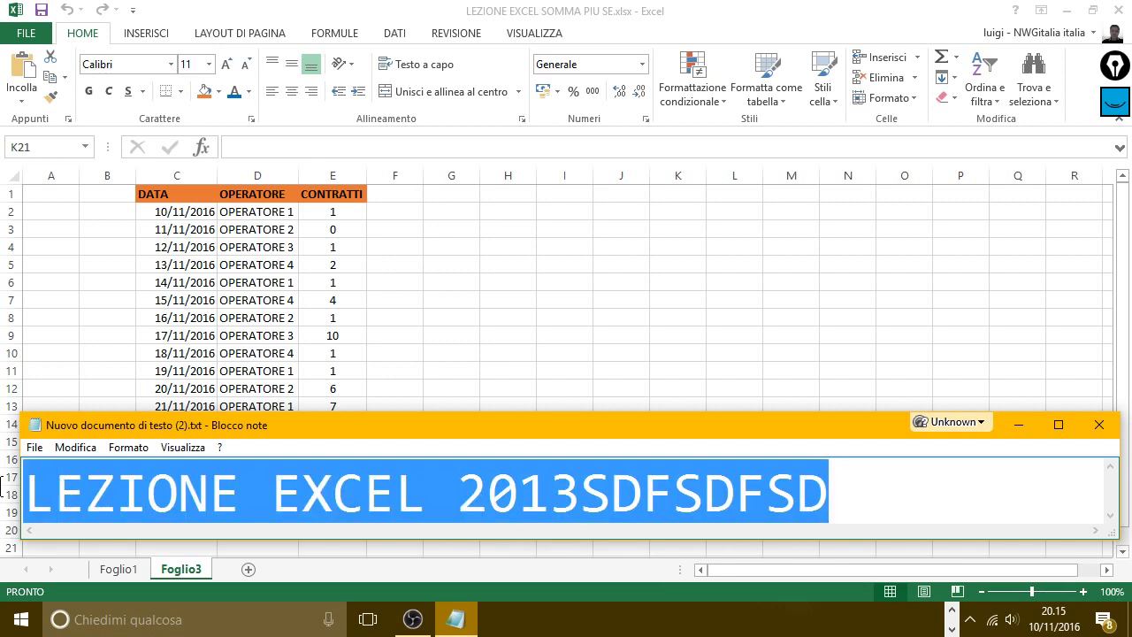
text(OK)
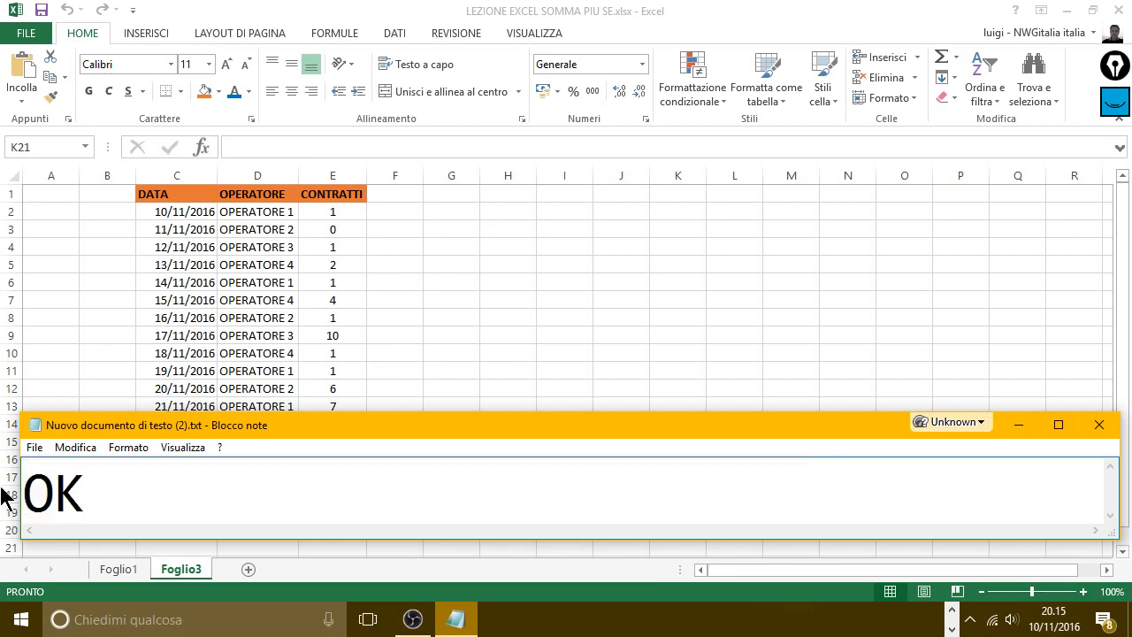
text(, ORA)
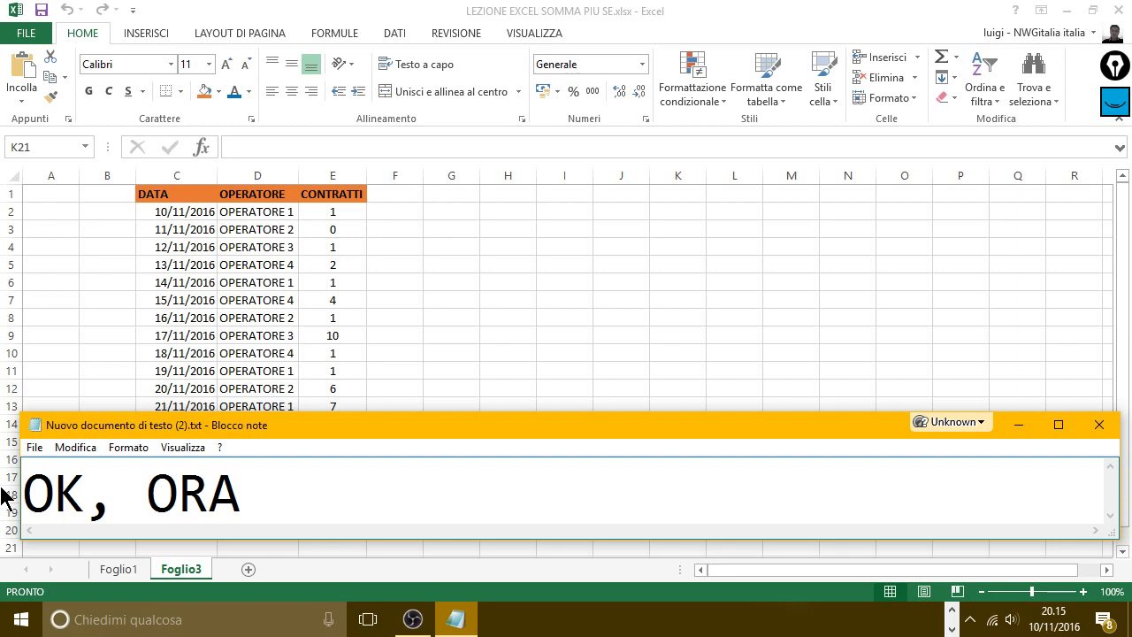
text( ANDIA)
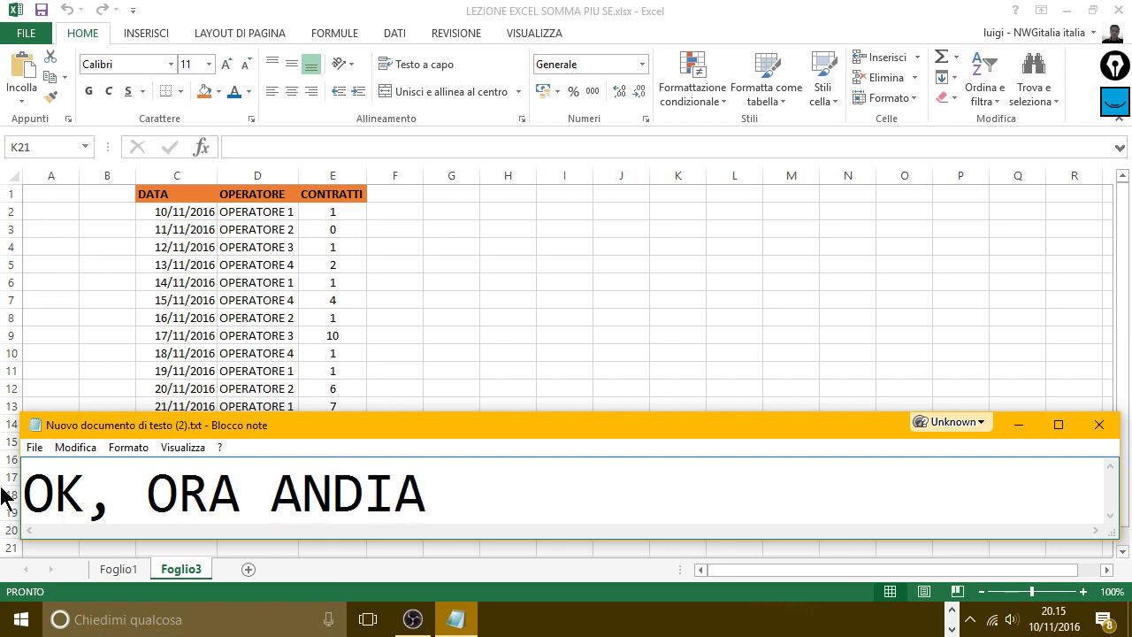
Step: Continue the note with 'DA QUESTA TABELLA NOI VOGLIAMO SAPERE', fixing typos
key(BackSpace)
key(BackSpace)
key(BackSpace)
key(BackSpace)
key(BackSpace)
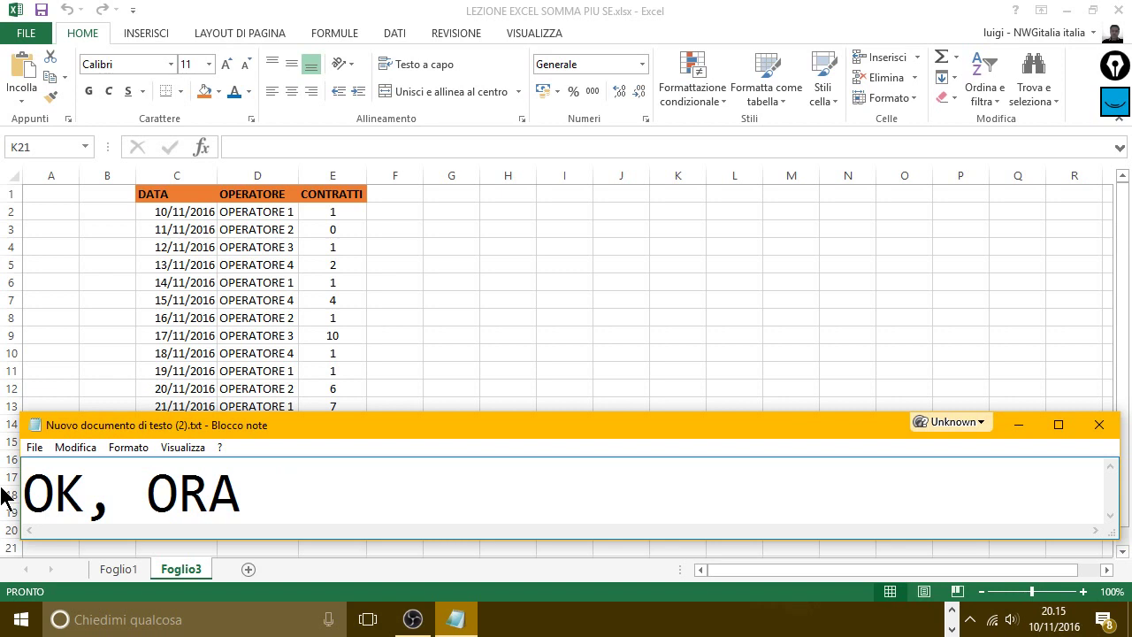
text( DA QUESTA)
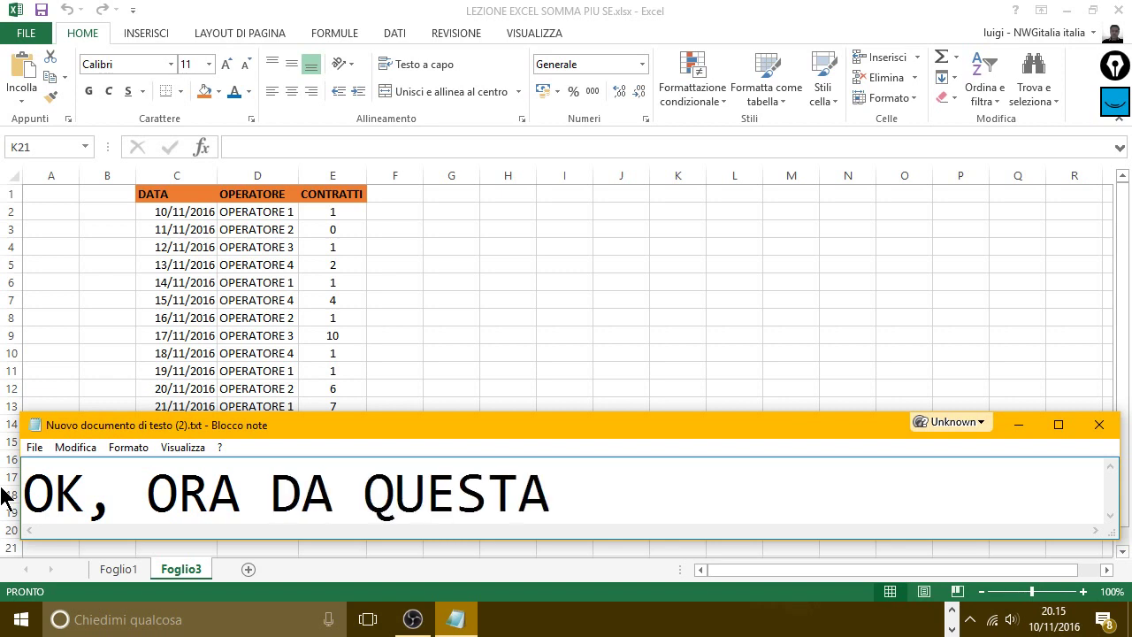
text( TABELLA)
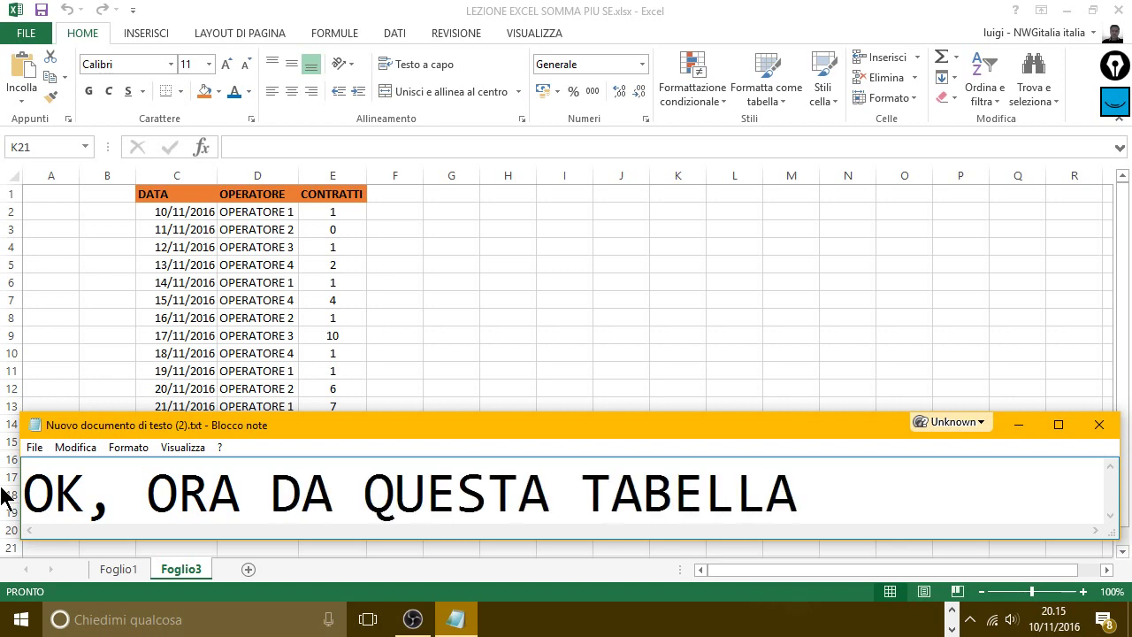
text( NOVI)
key(BackSpace)
key(BackSpace)
text(I)
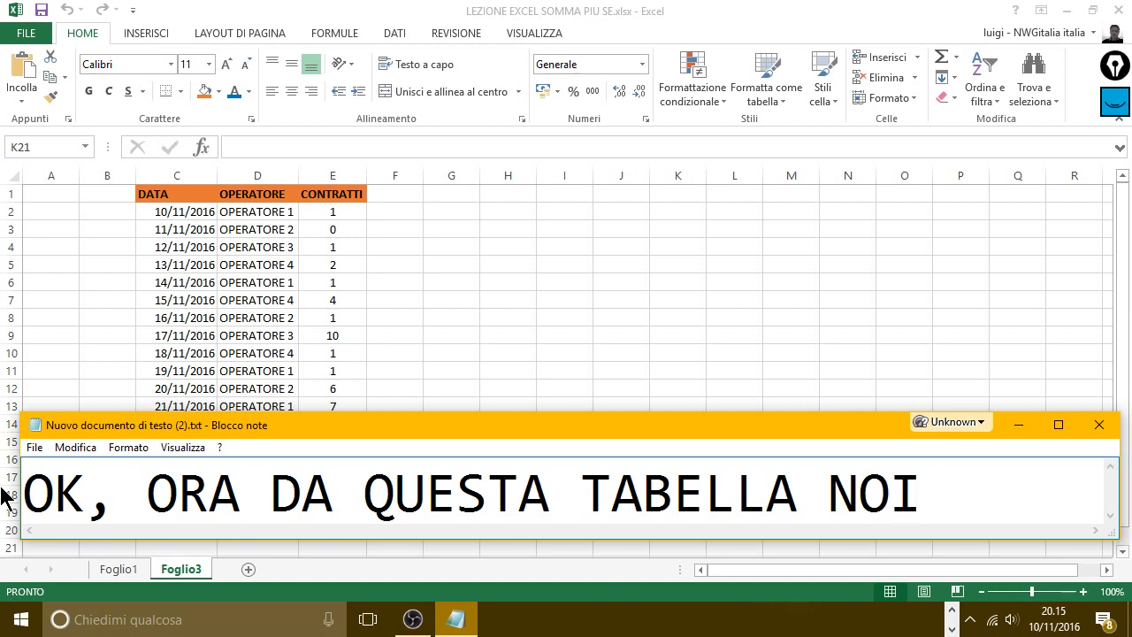
text( VOGLIA)
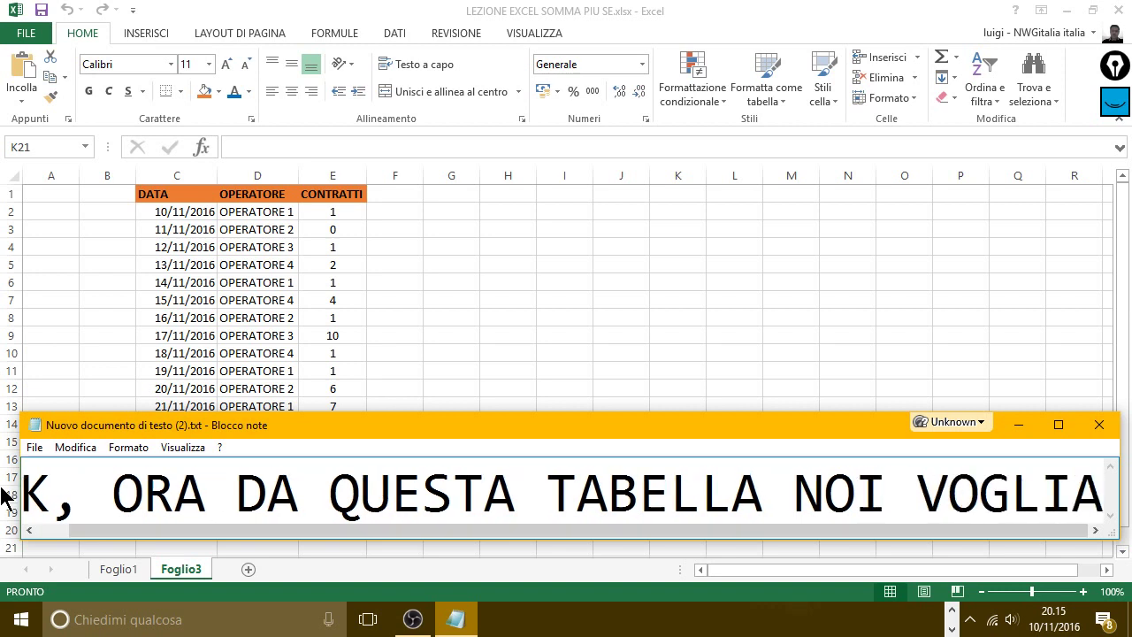
text(MO)
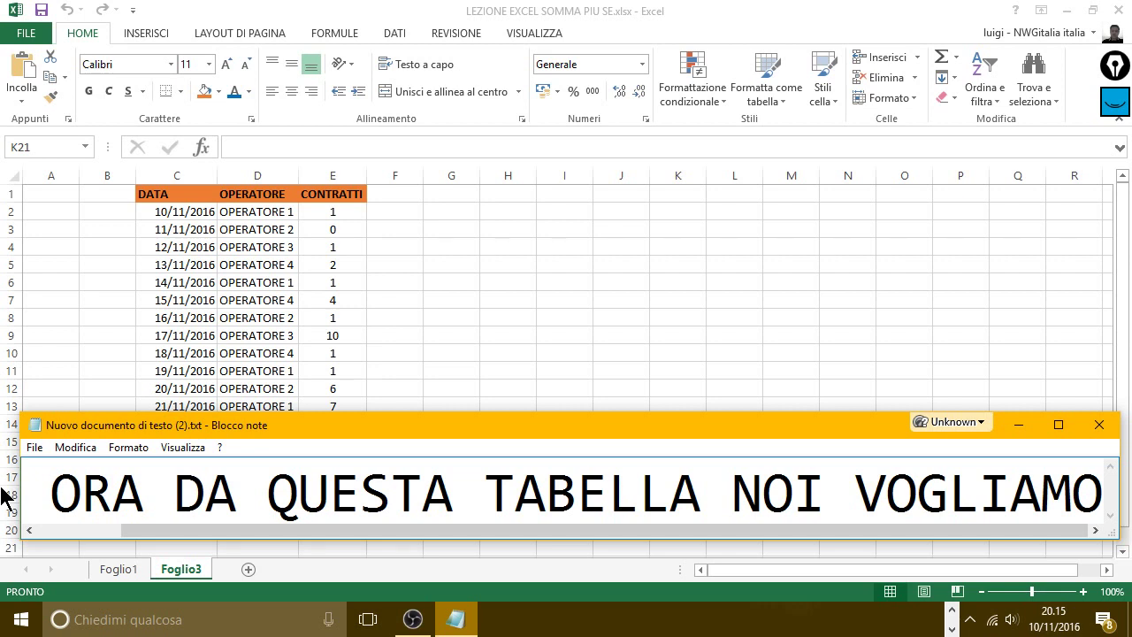
text(S)
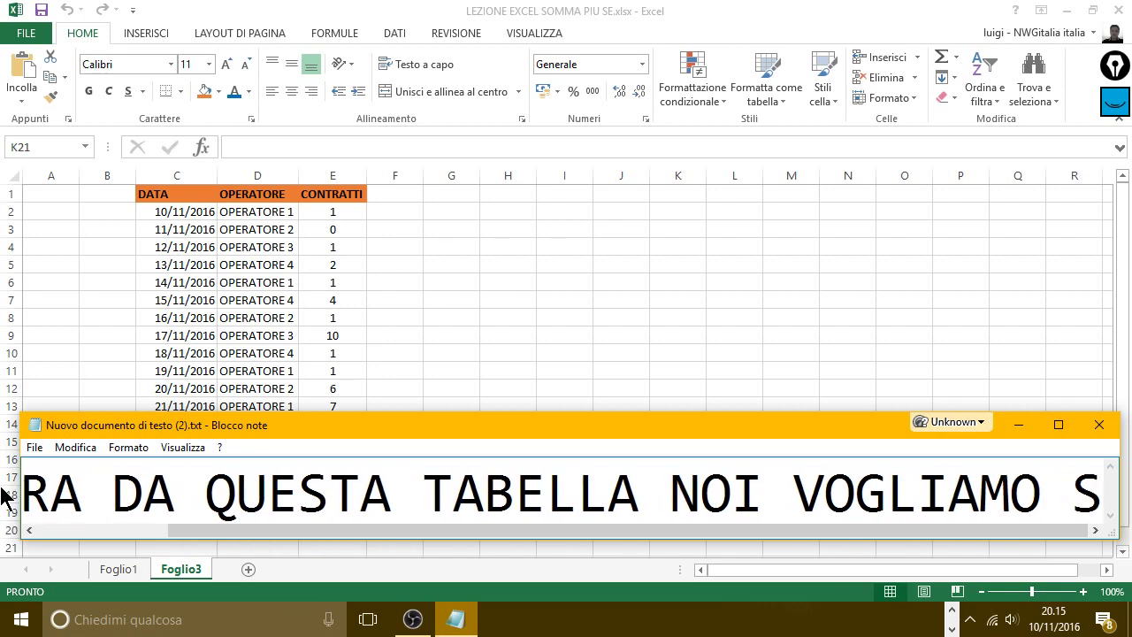
text(AAPER)
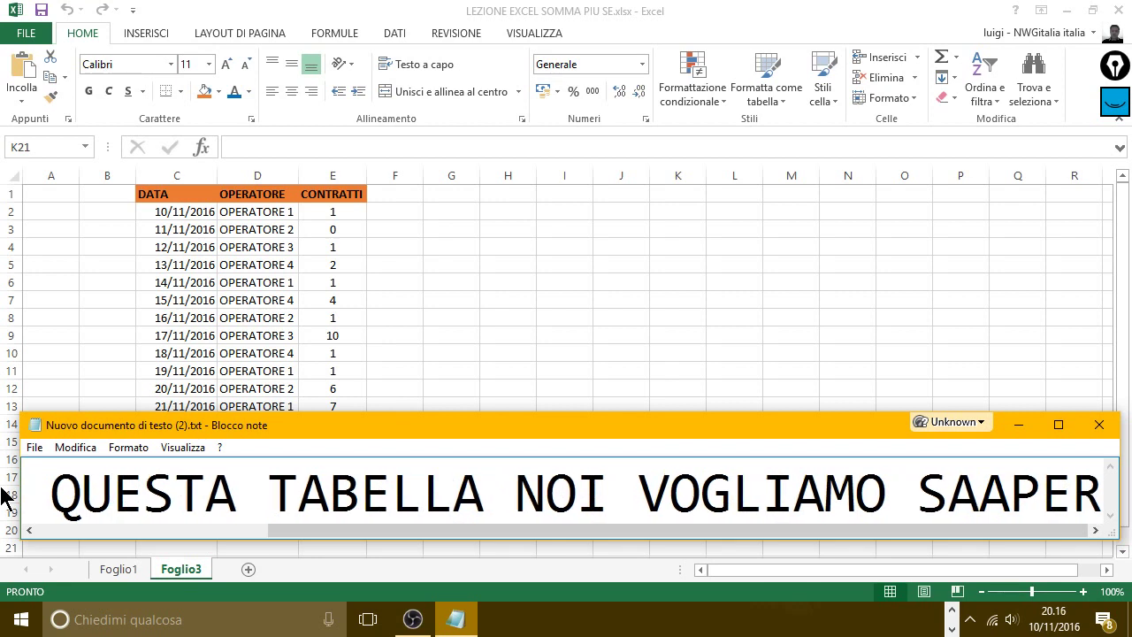
key(BackSpace)
key(BackSpace)
key(BackSpace)
key(BackSpace)
text(P)
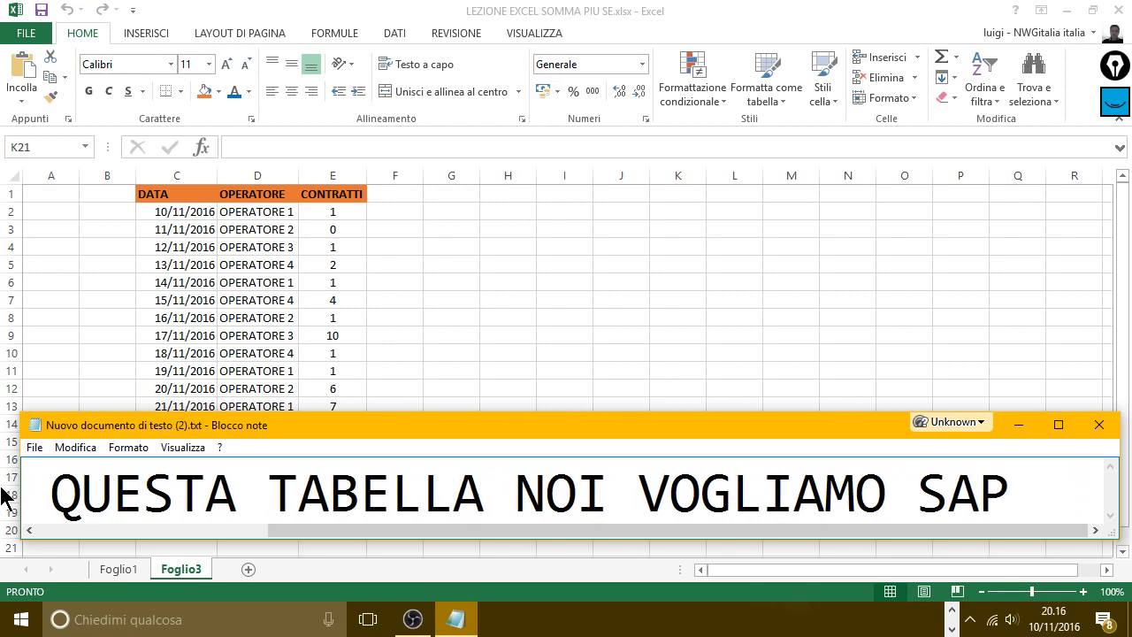
text(ERE)
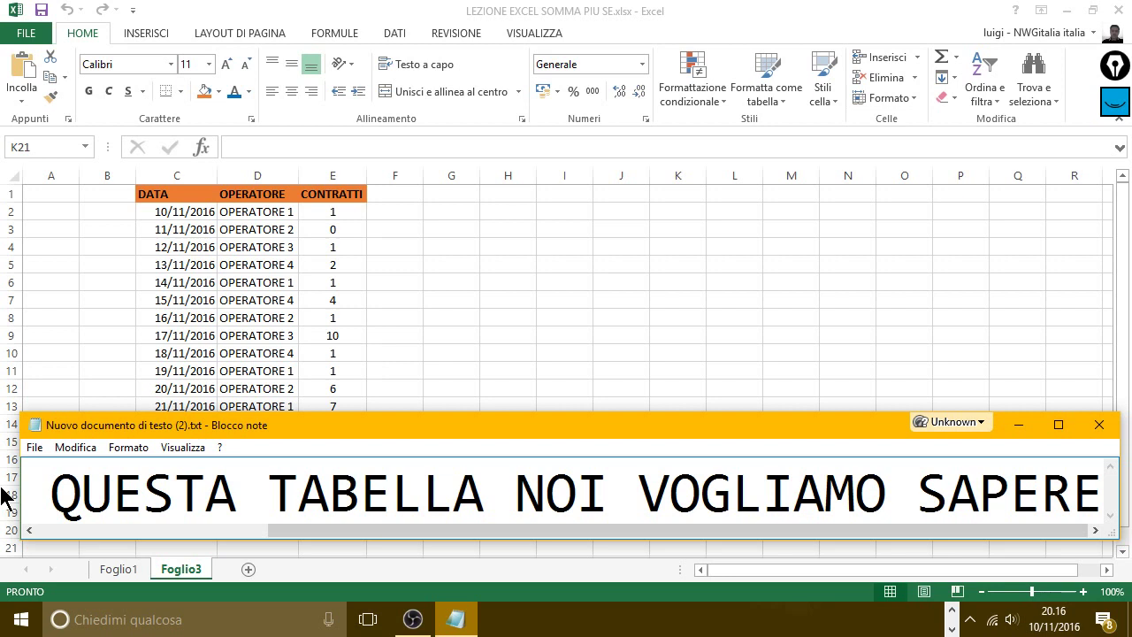
Step: Finish with 'QUALEE OPERATORE HA FATTO PIU CCONTRATTI' and minimise Notepad
text(QUAL)
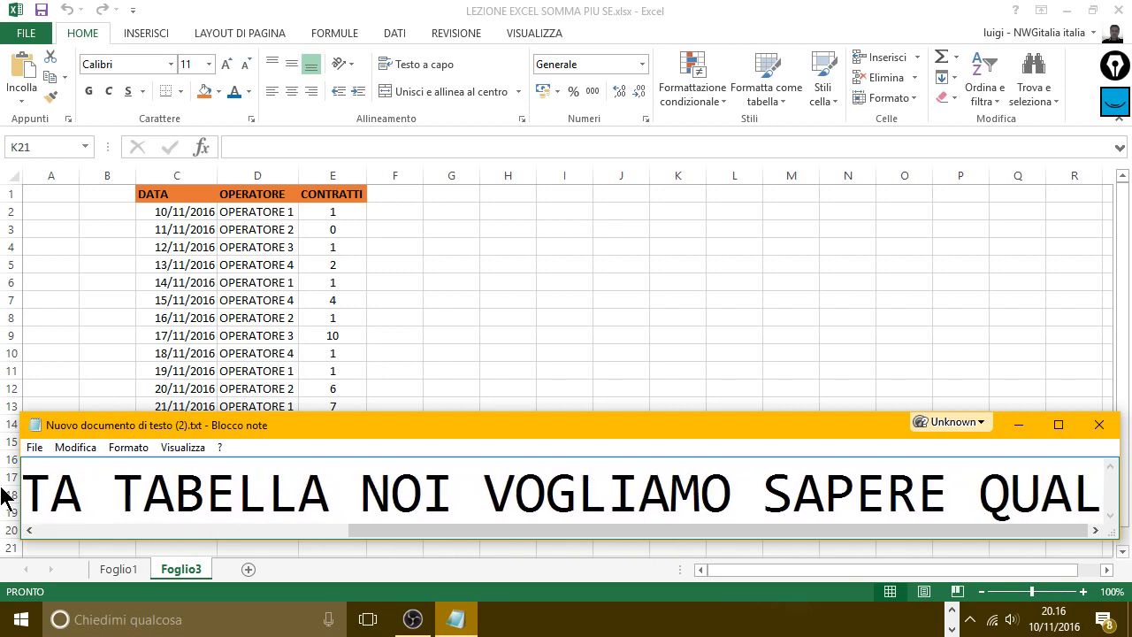
text(EE O)
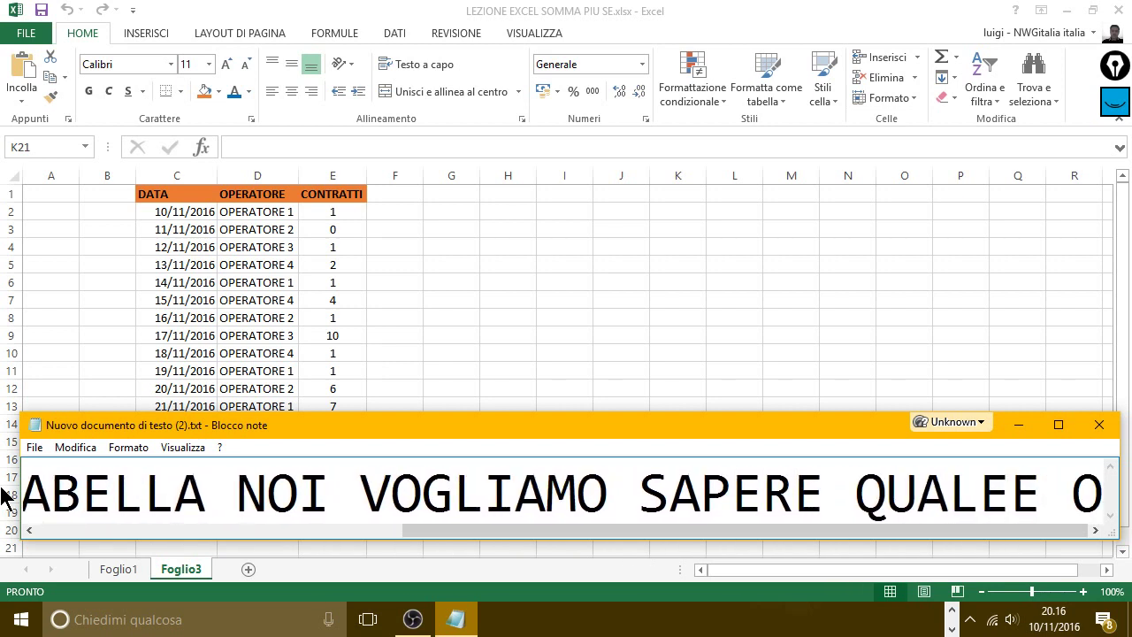
text(PPE)
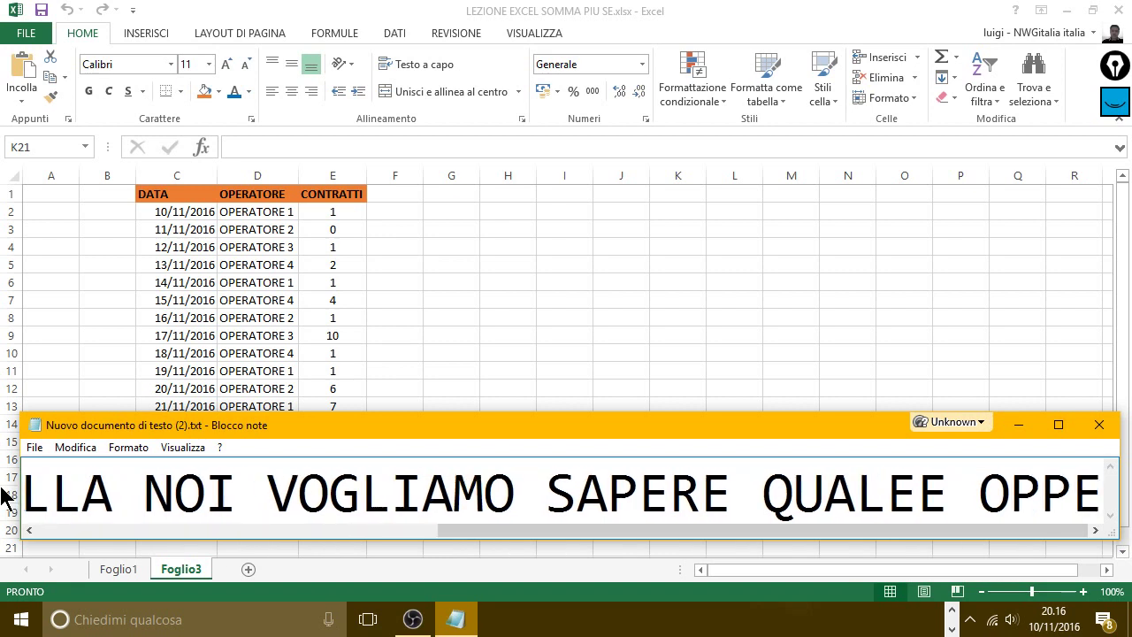
key(BackSpace)
key(BackSpace)
text(E)
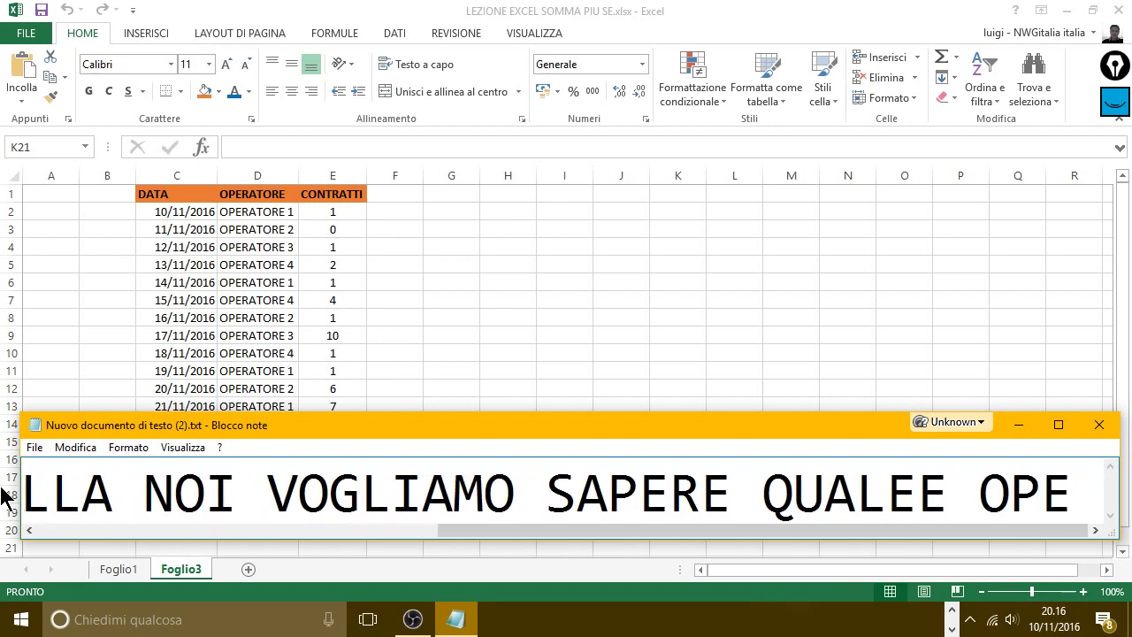
text(RATOR)
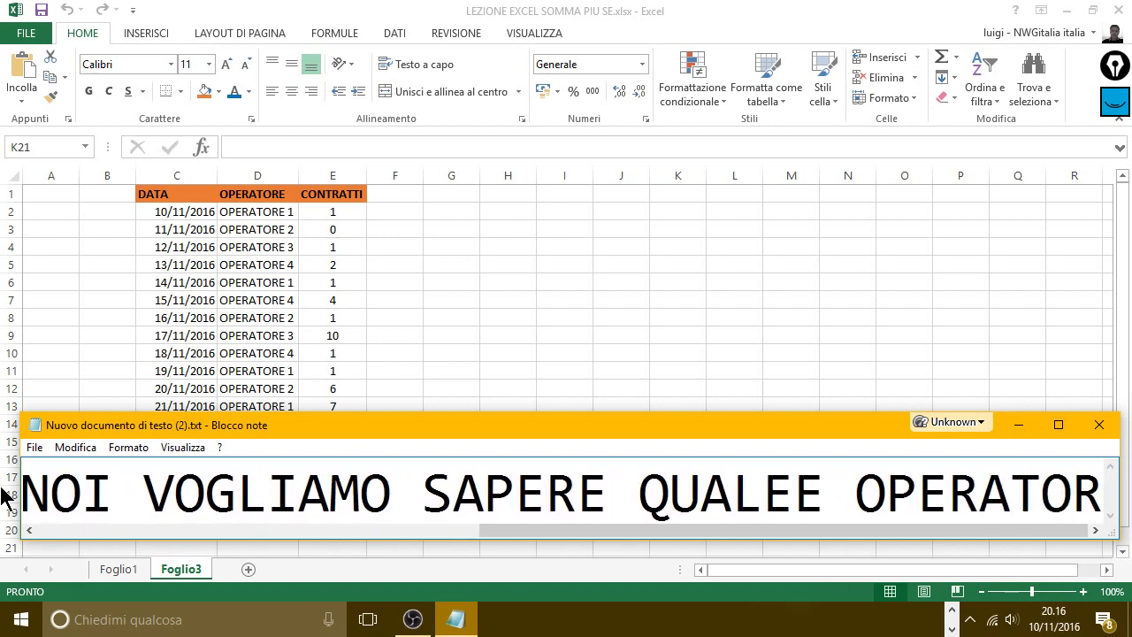
text(E)
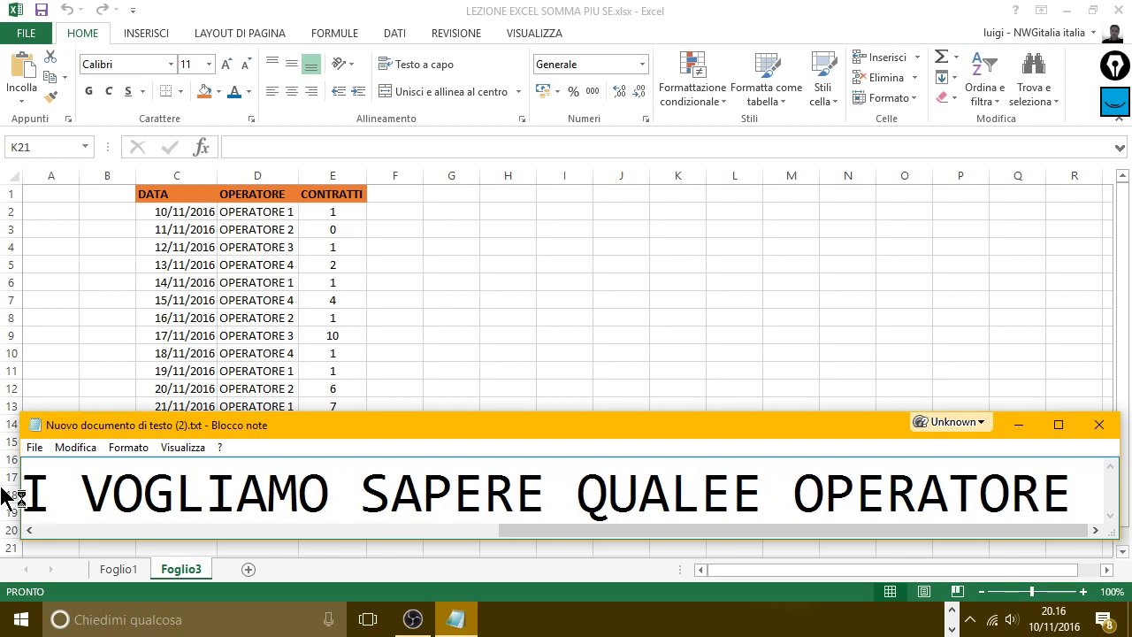
text(HH)
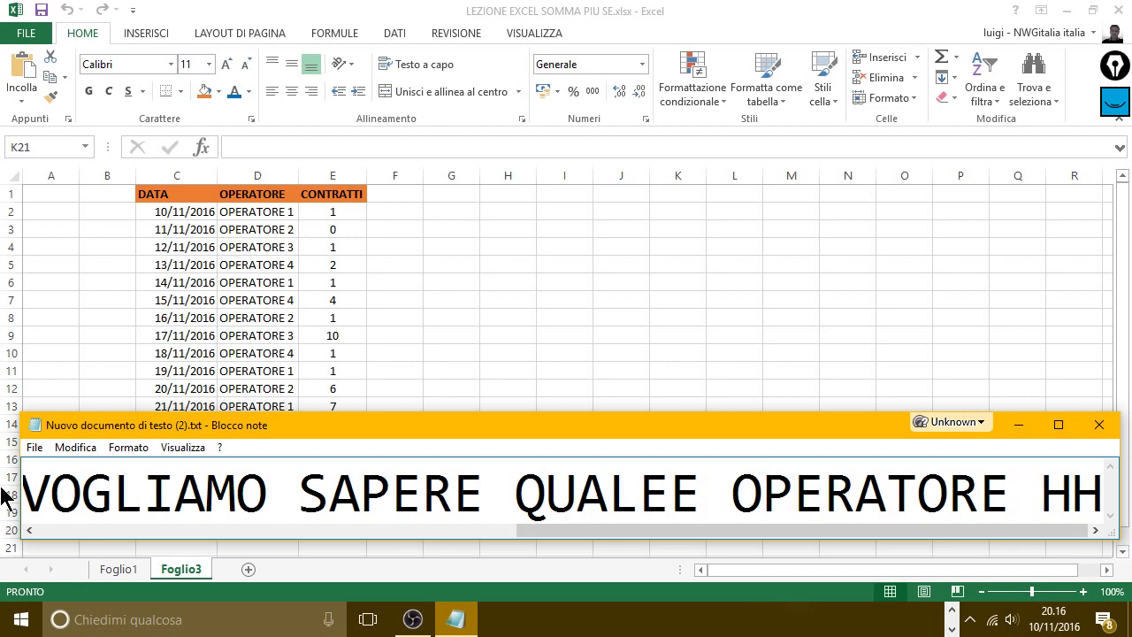
key(BackSpace)
key(BackSpace)
text(HA)
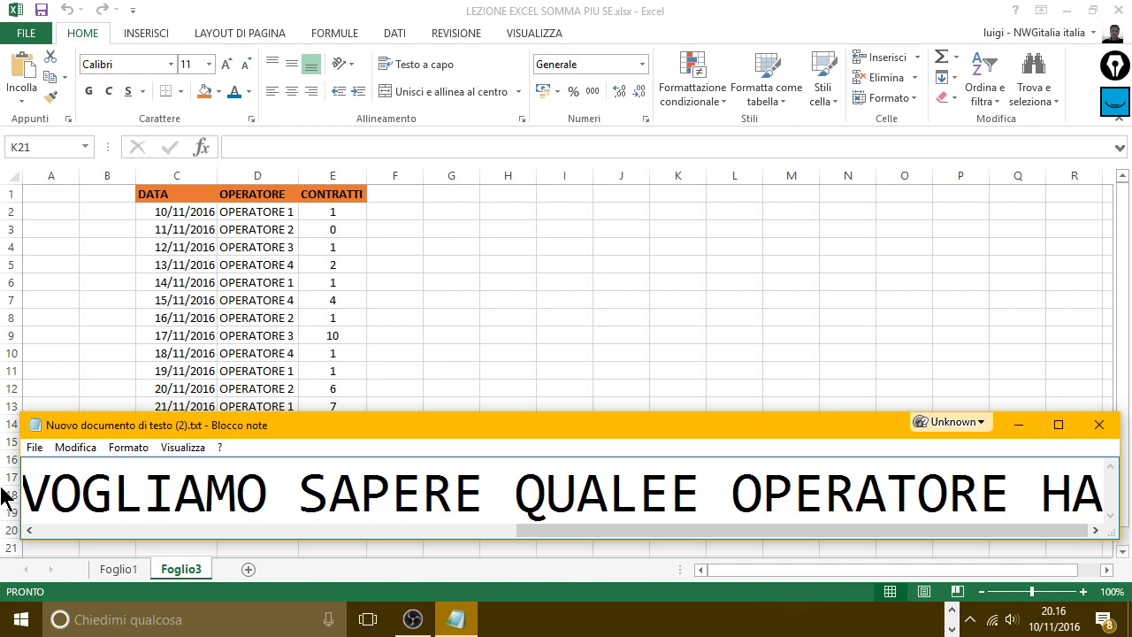
text( FA)
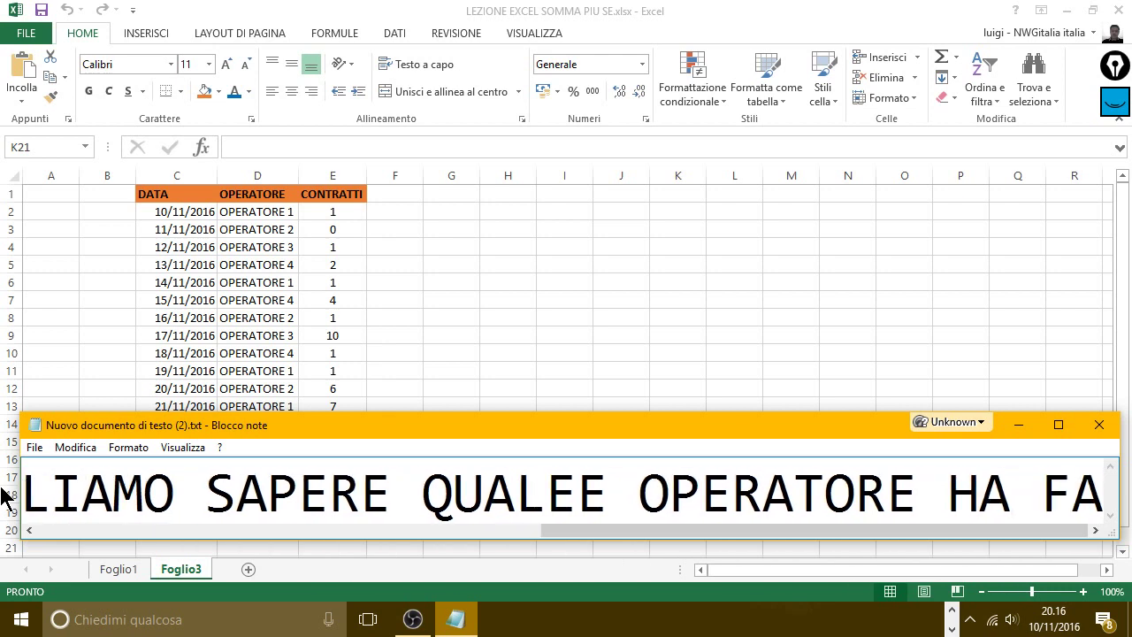
text(TTO POIU)
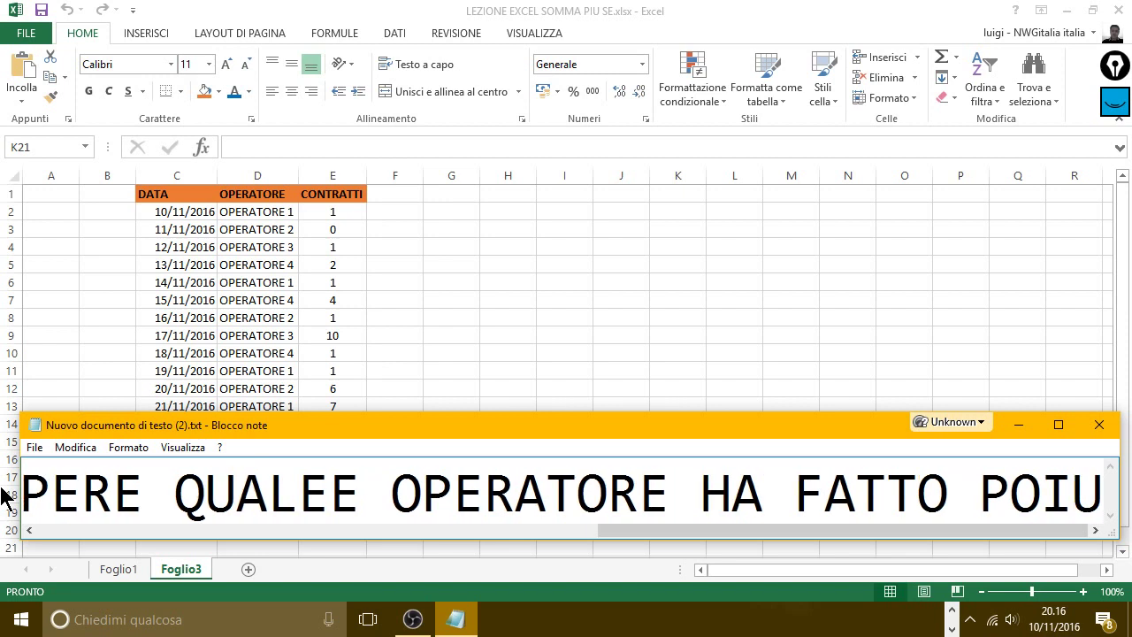
key(BackSpace)
key(BackSpace)
key(BackSpace)
text(I)
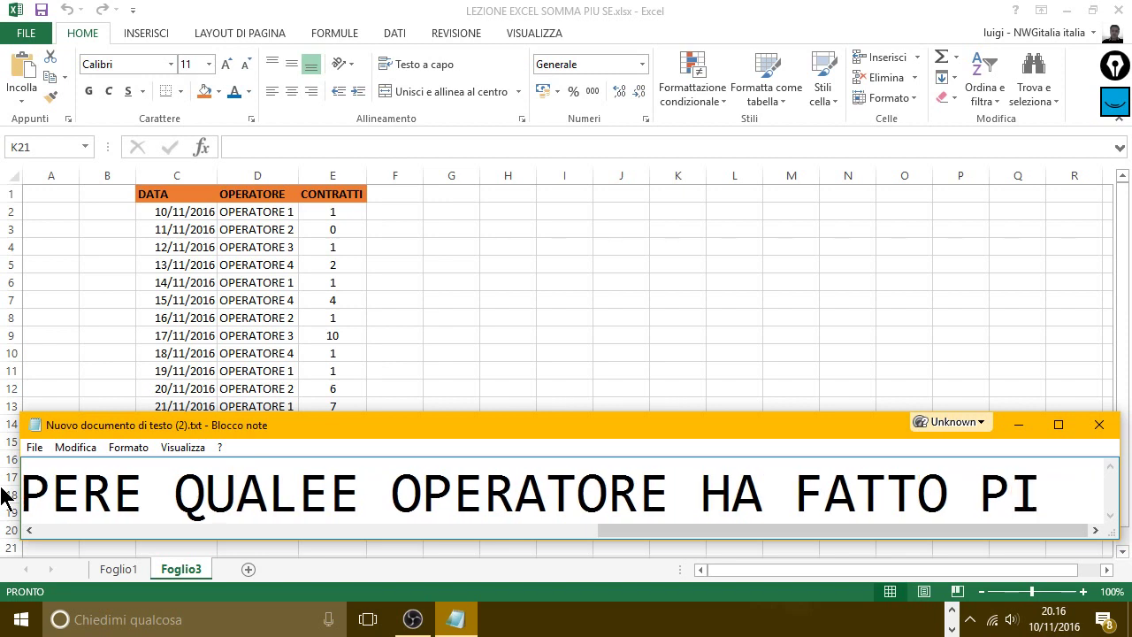
text(U)
text( CCO)
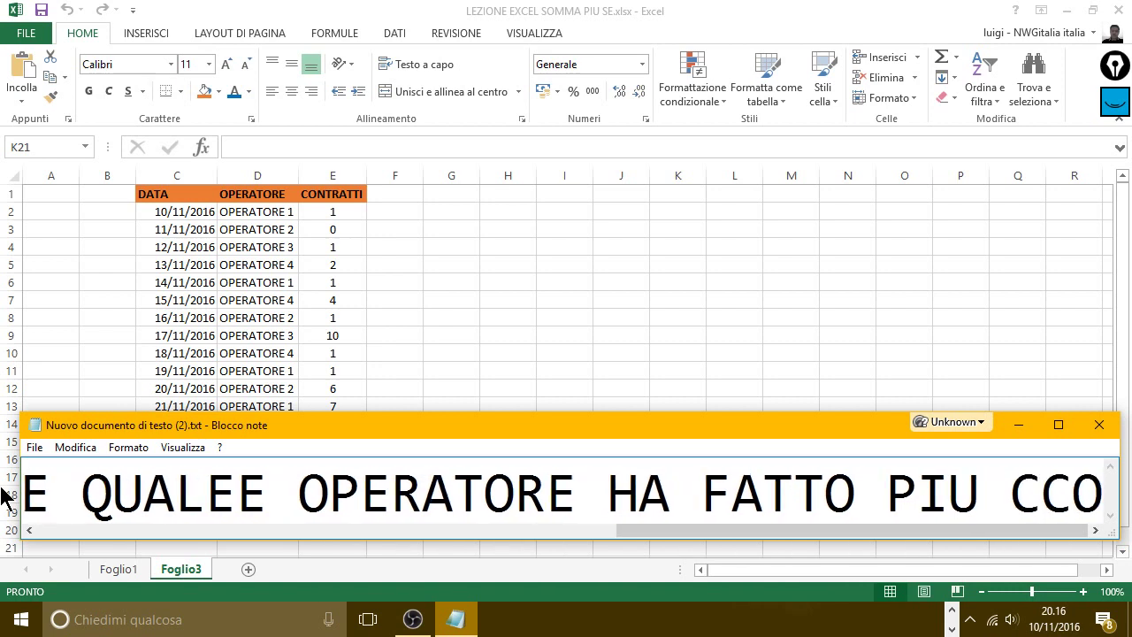
text(NTRAA)
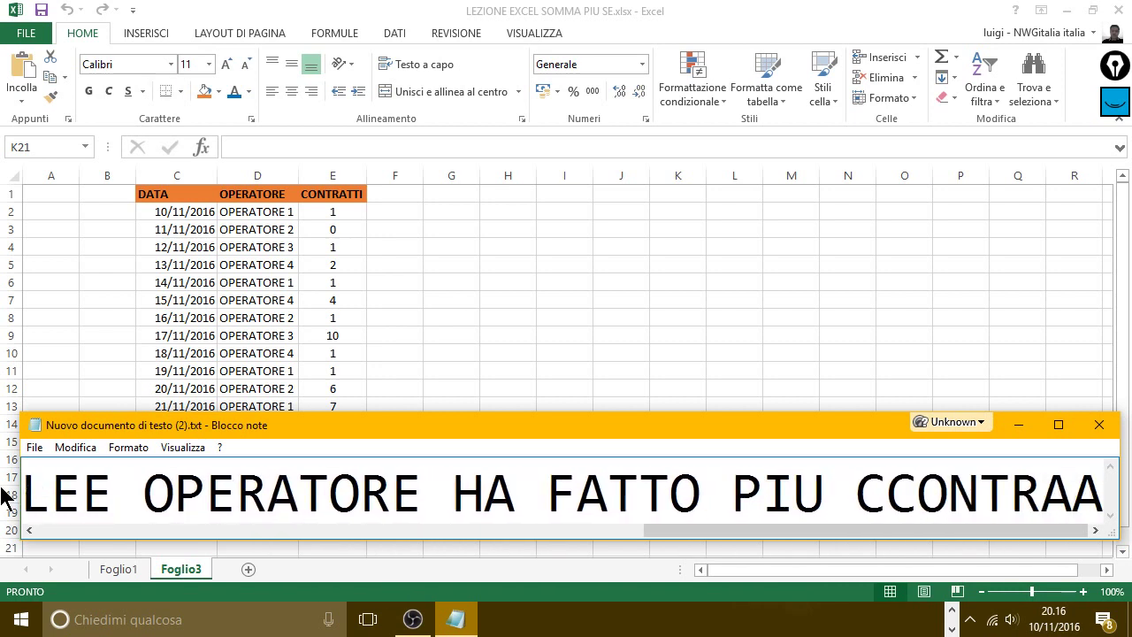
text(TT)
key(BackSpace)
key(BackSpace)
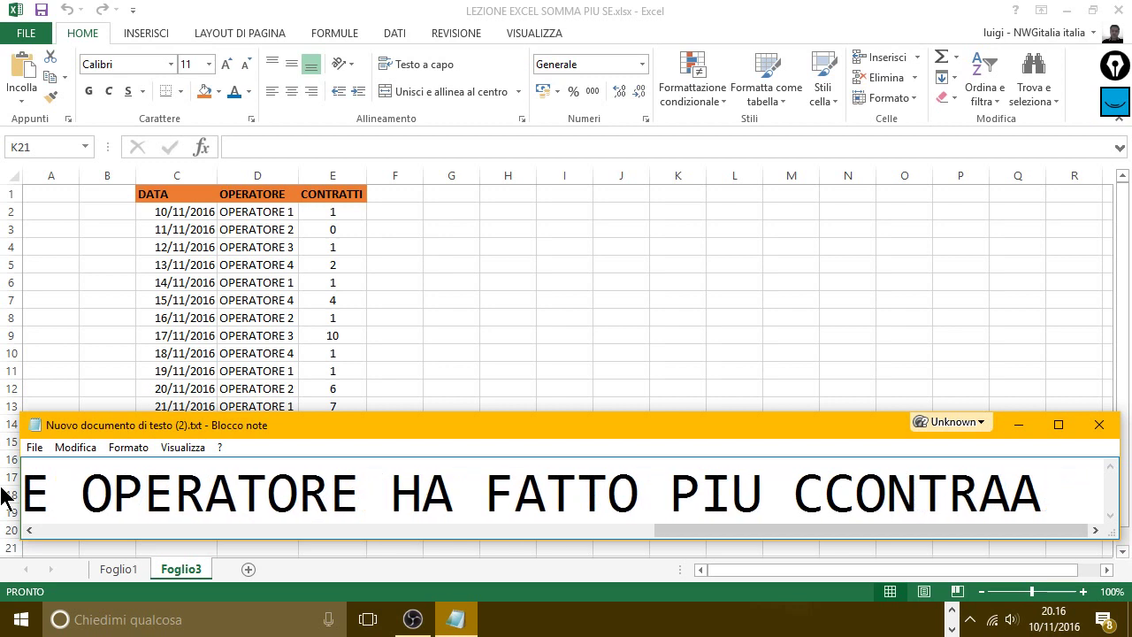
key(BackSpace)
text(TTI)
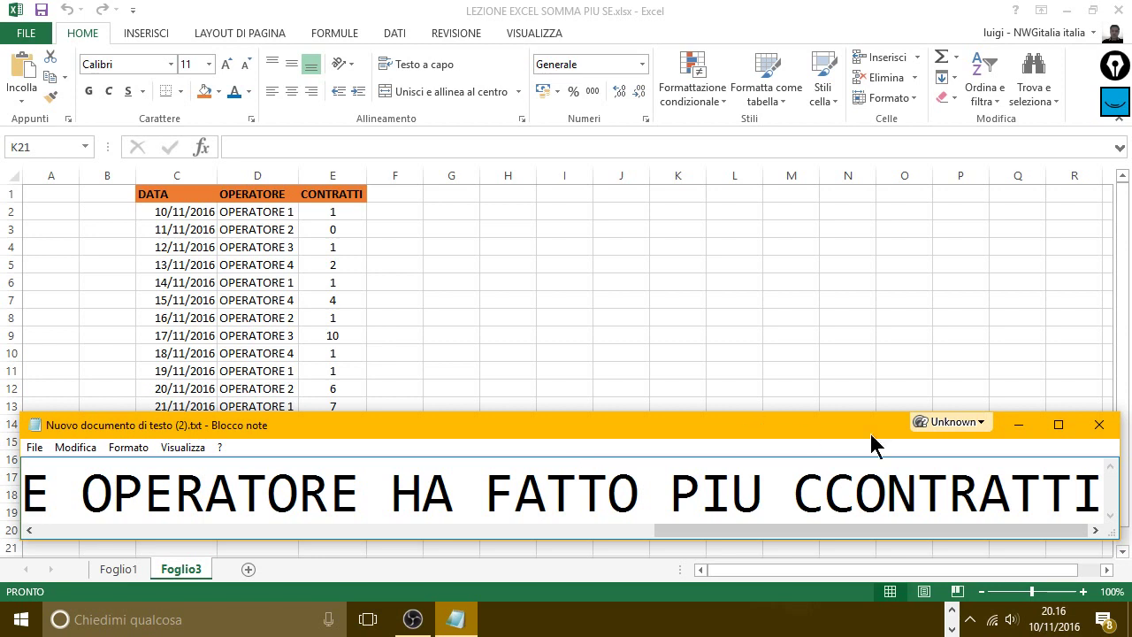
click(1014, 429)
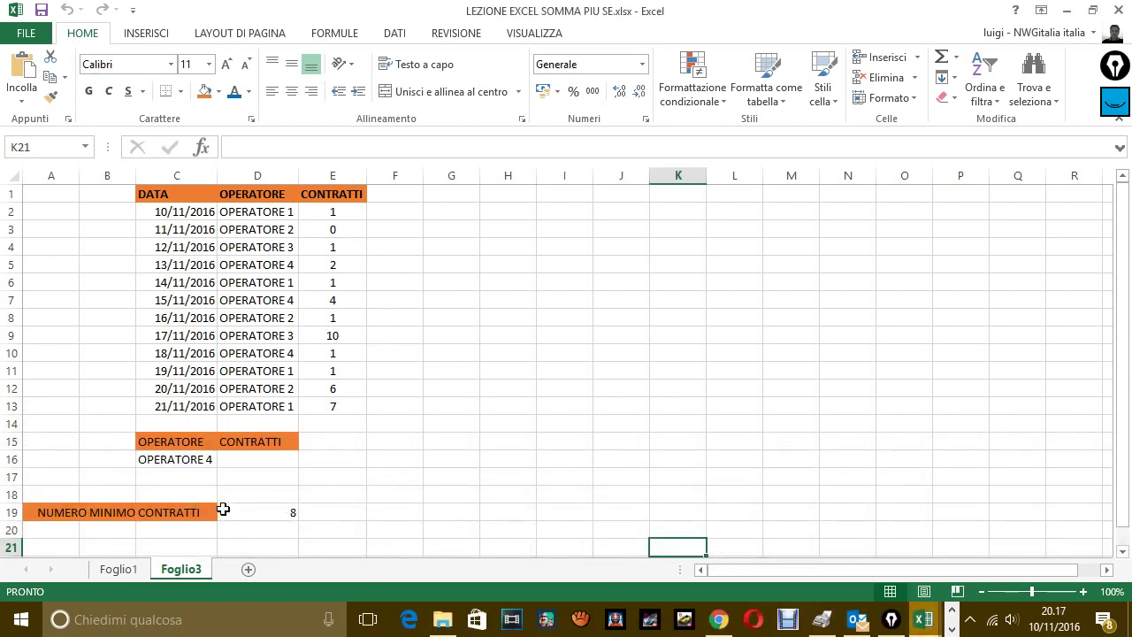
Step: Clear OPERATORE 4 from C16 and check the minimum value in D19 and cell E15
click(348, 441)
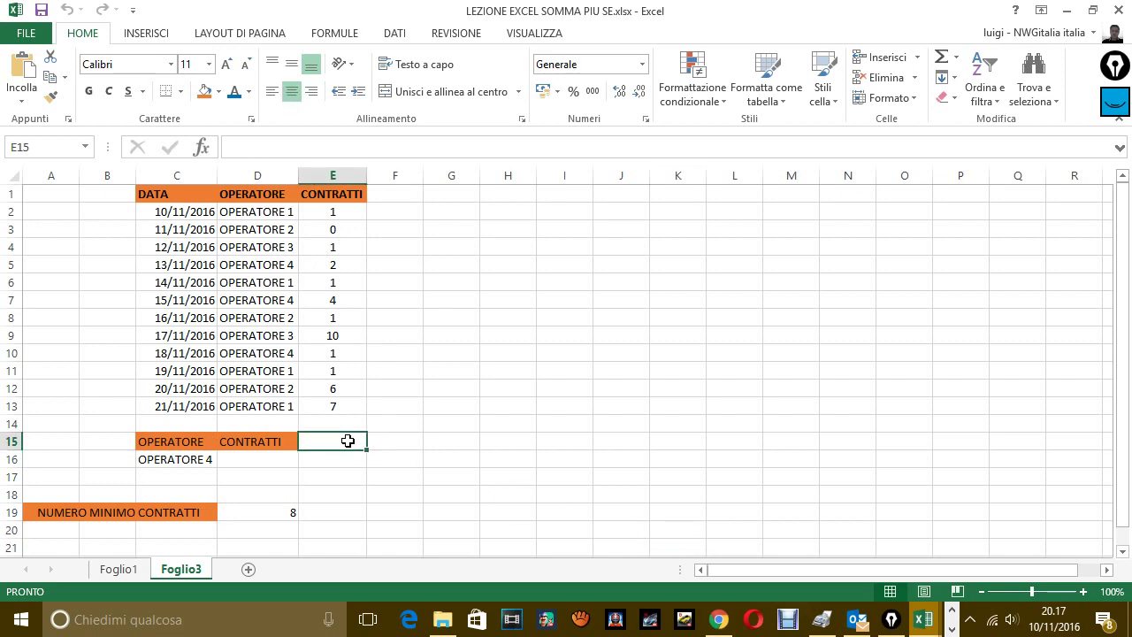
click(260, 463)
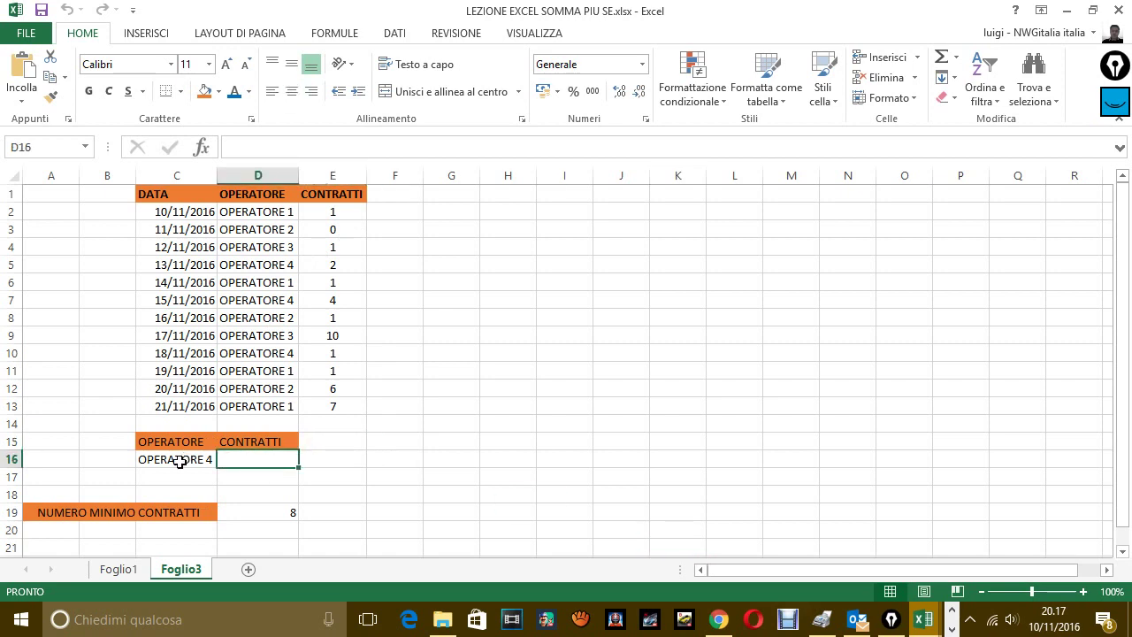
click(179, 461)
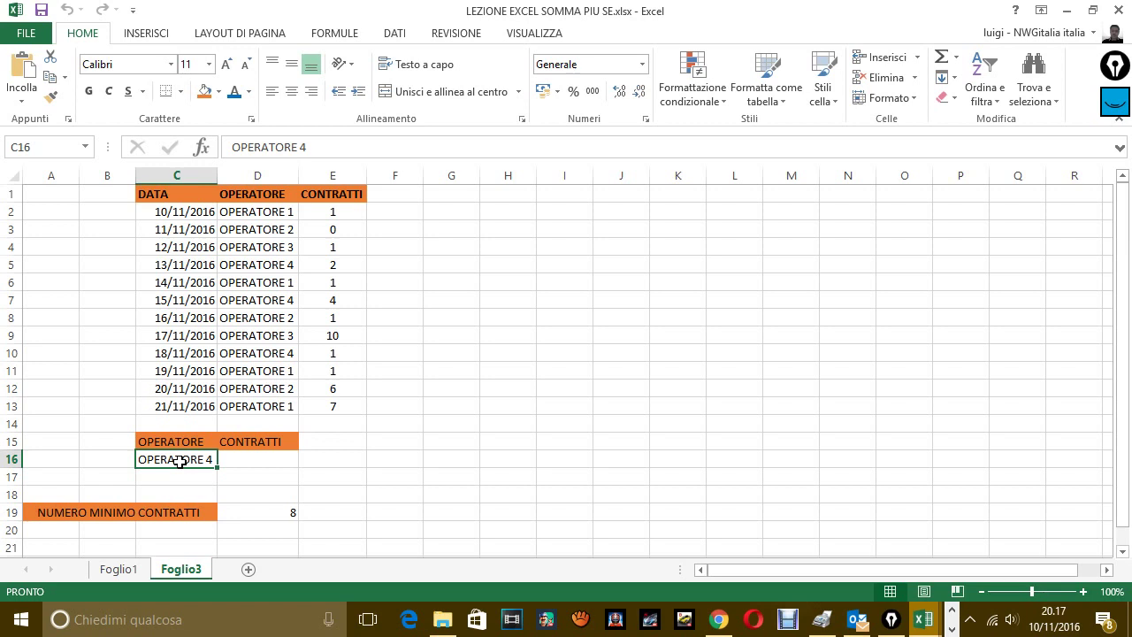
key(Delete)
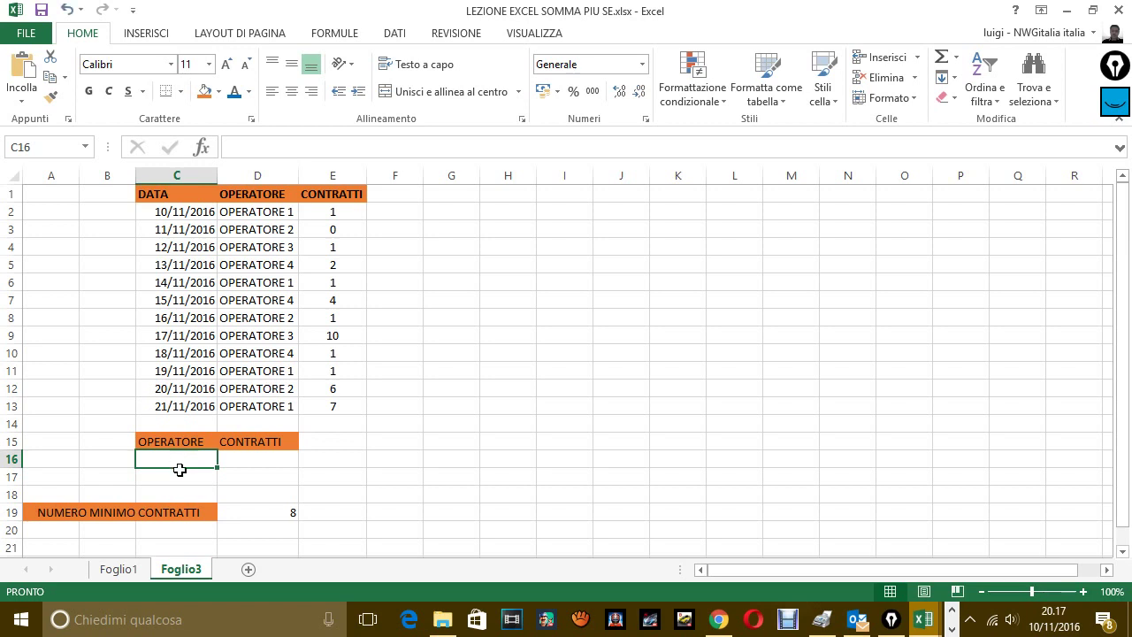
click(403, 508)
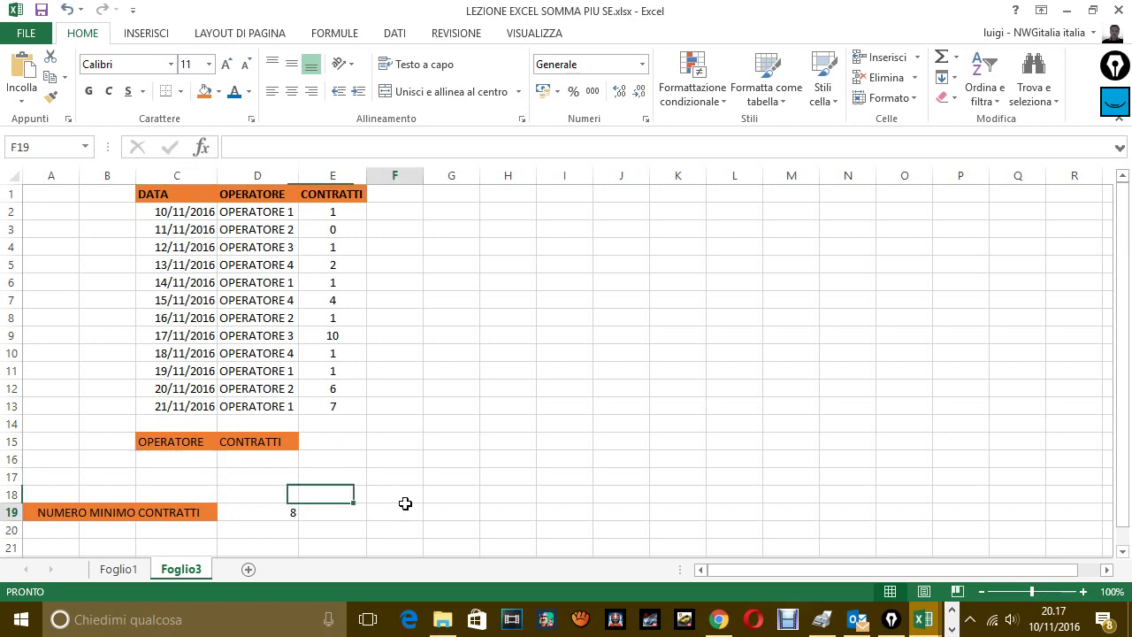
click(277, 511)
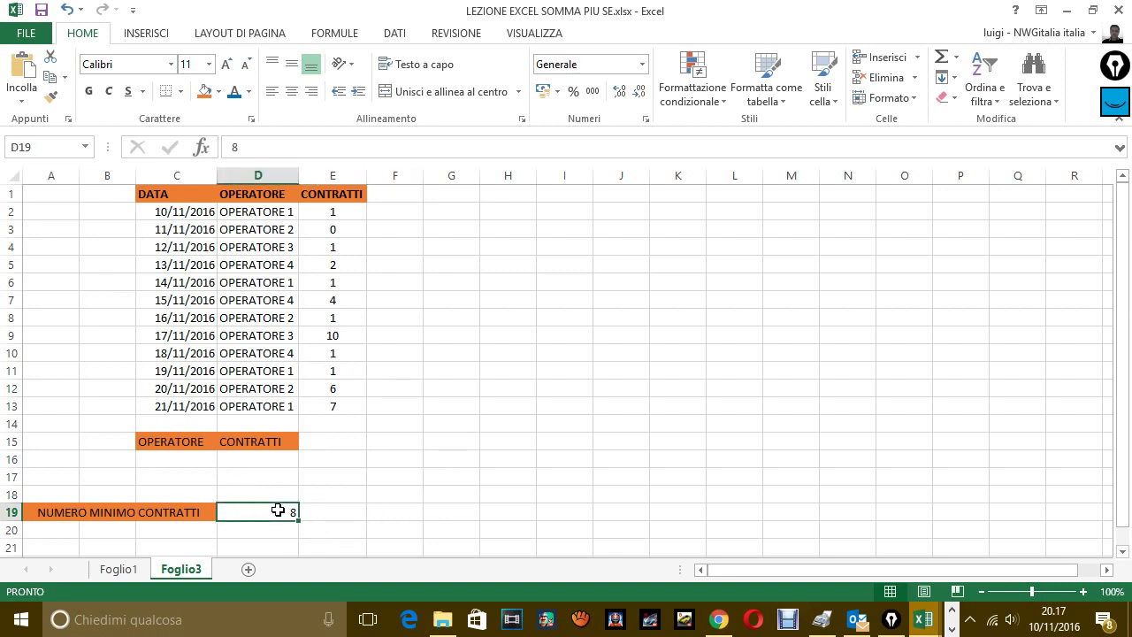
click(330, 439)
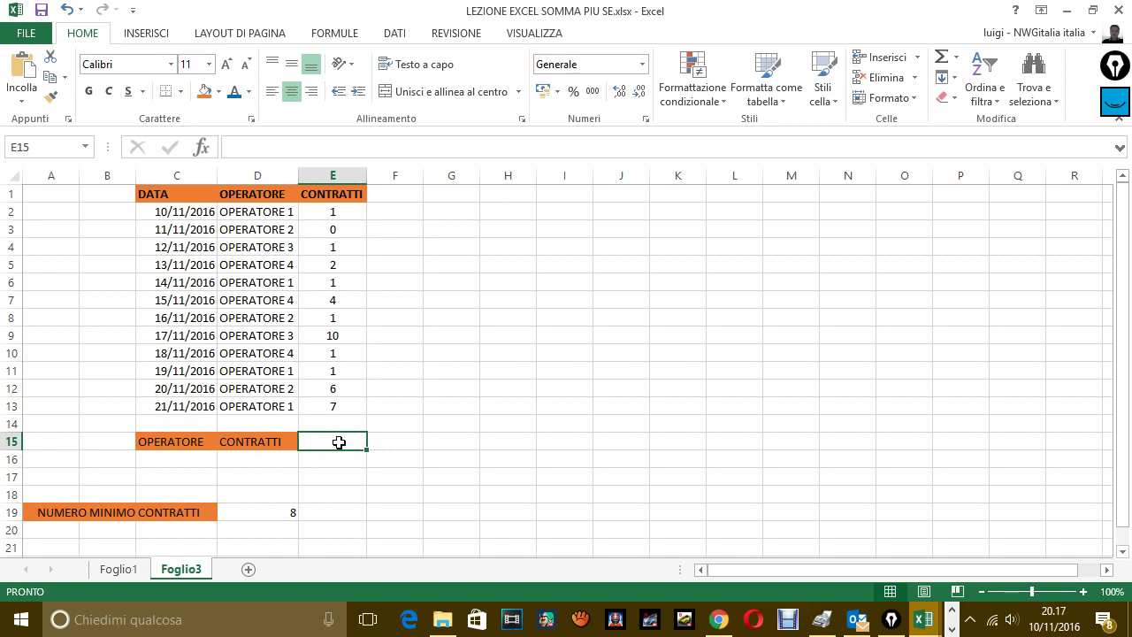
Step: Discard an =E2:E13 entry in D16 and begin a new formula with =SOMM
click(283, 465)
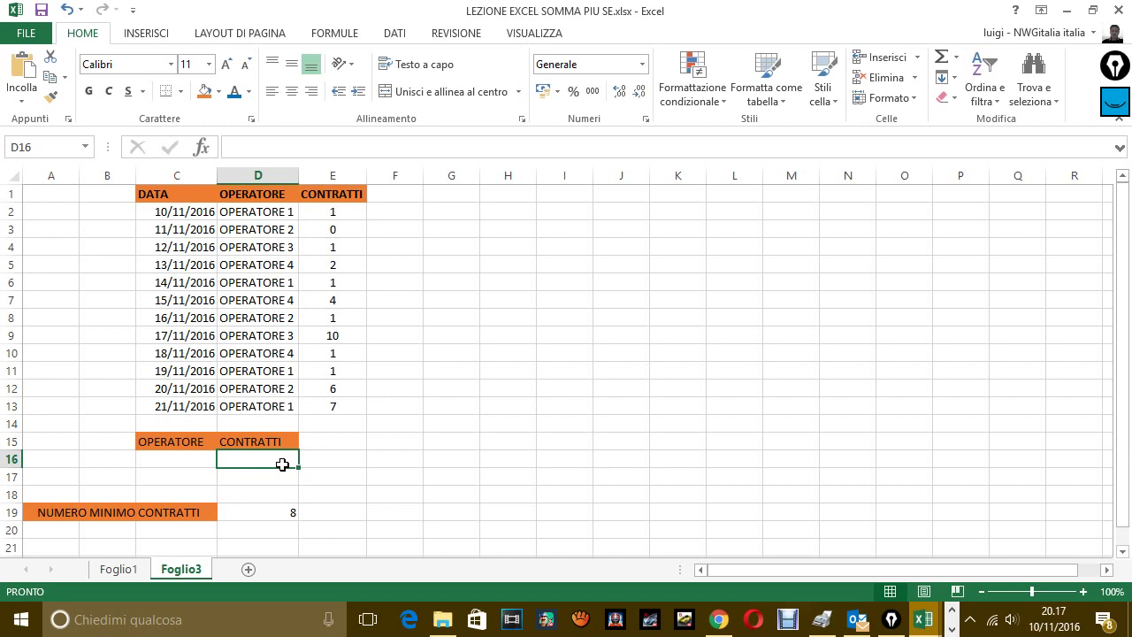
text(=)
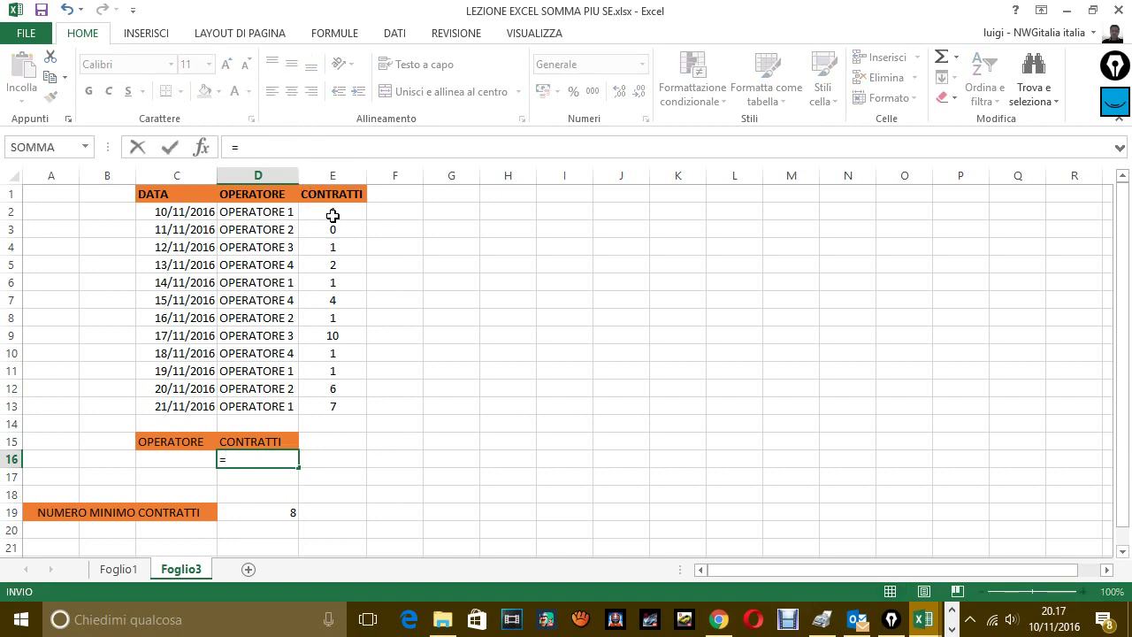
drag(329, 216, 326, 405)
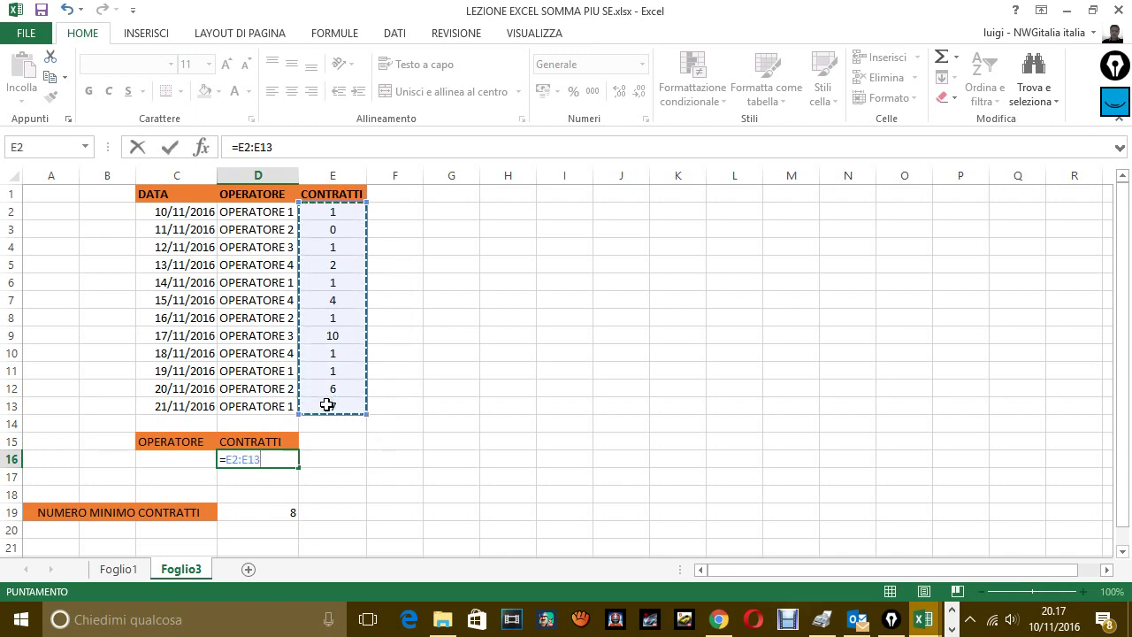
key(Escape)
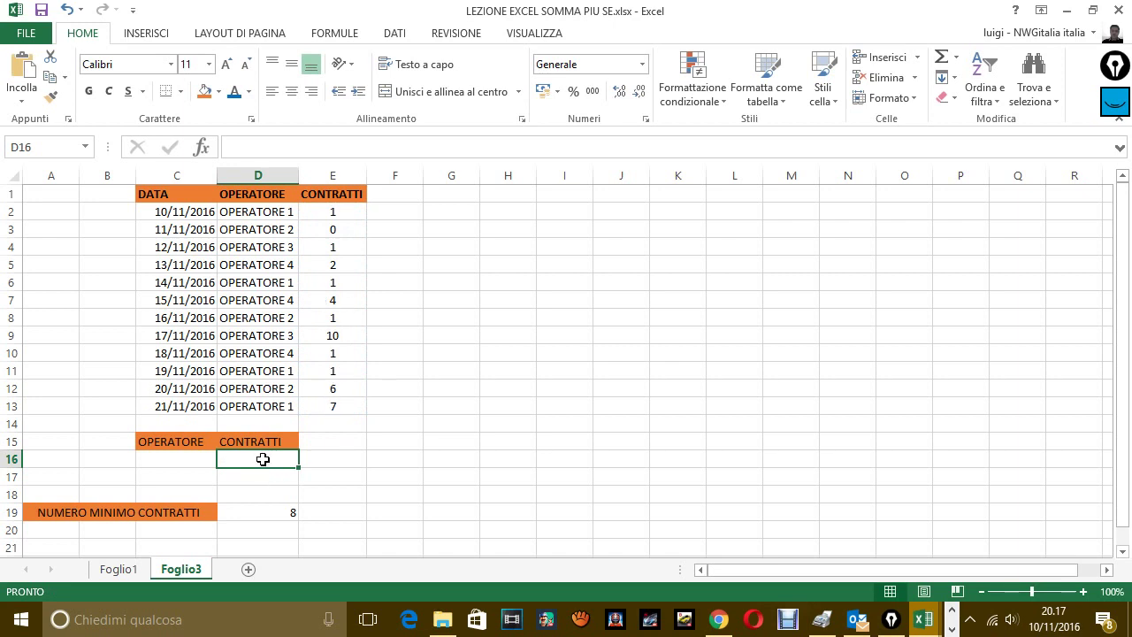
text(=)
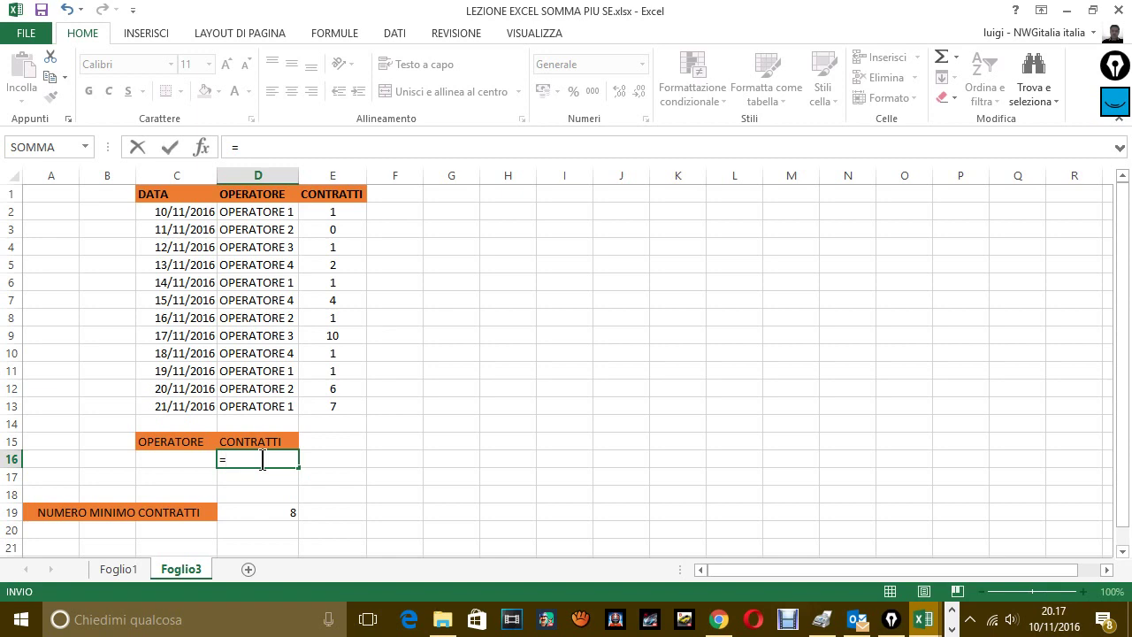
text(S)
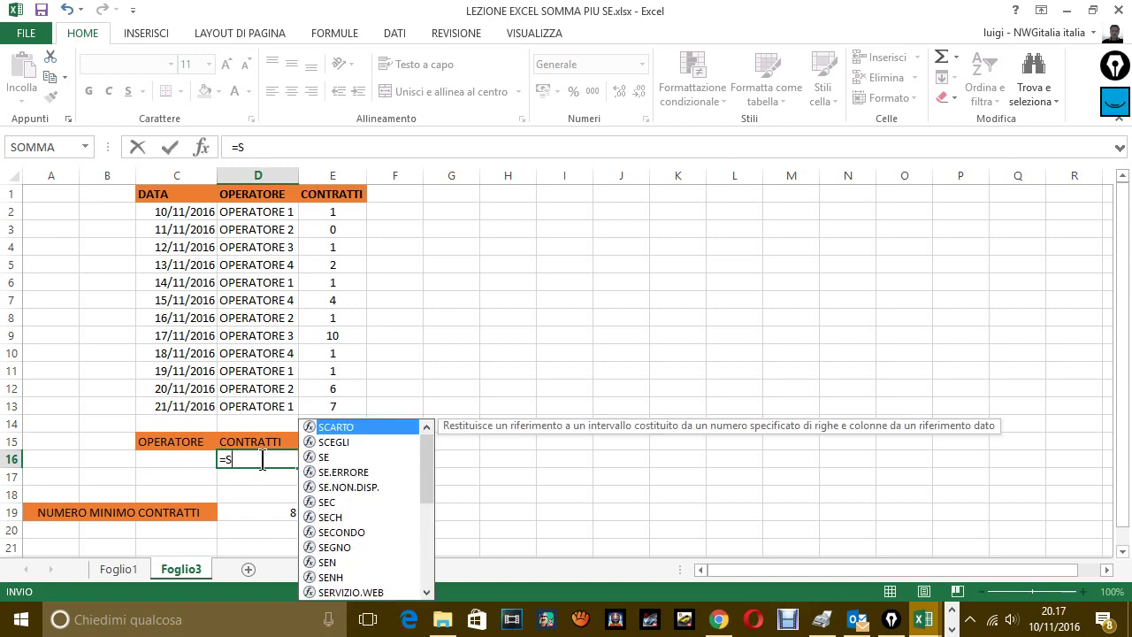
text(OMMA)
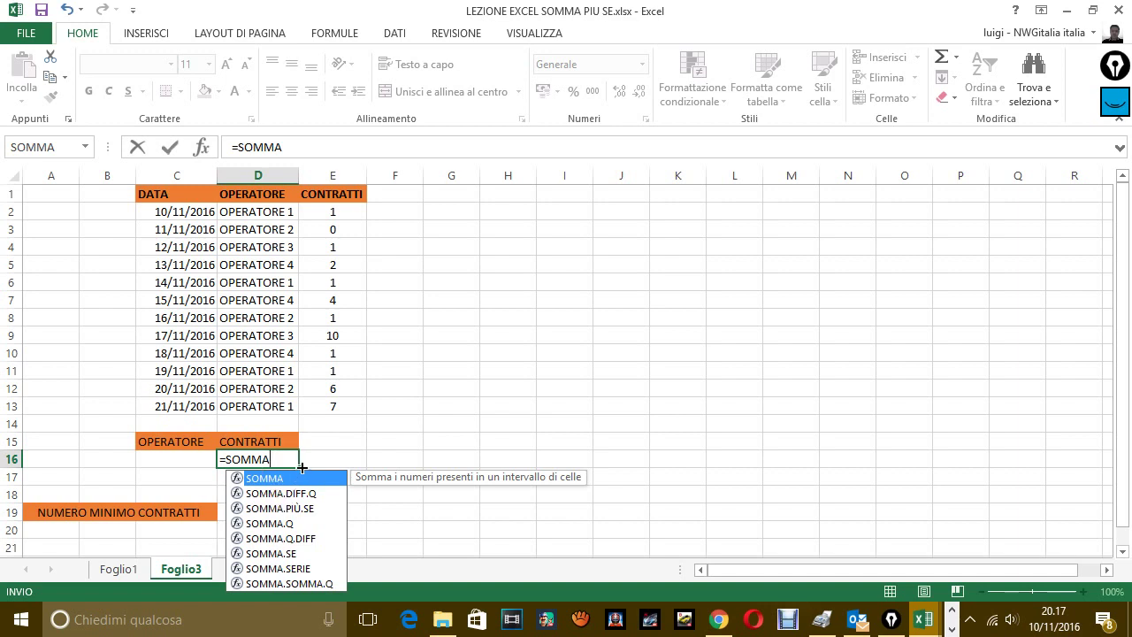
Step: Enter =SOMMA.PIÙ.SE(E2:E13;D2:D13;C16) in D16, summing contracts for C16's operator
key(Down)
key(Down)
key(Tab)
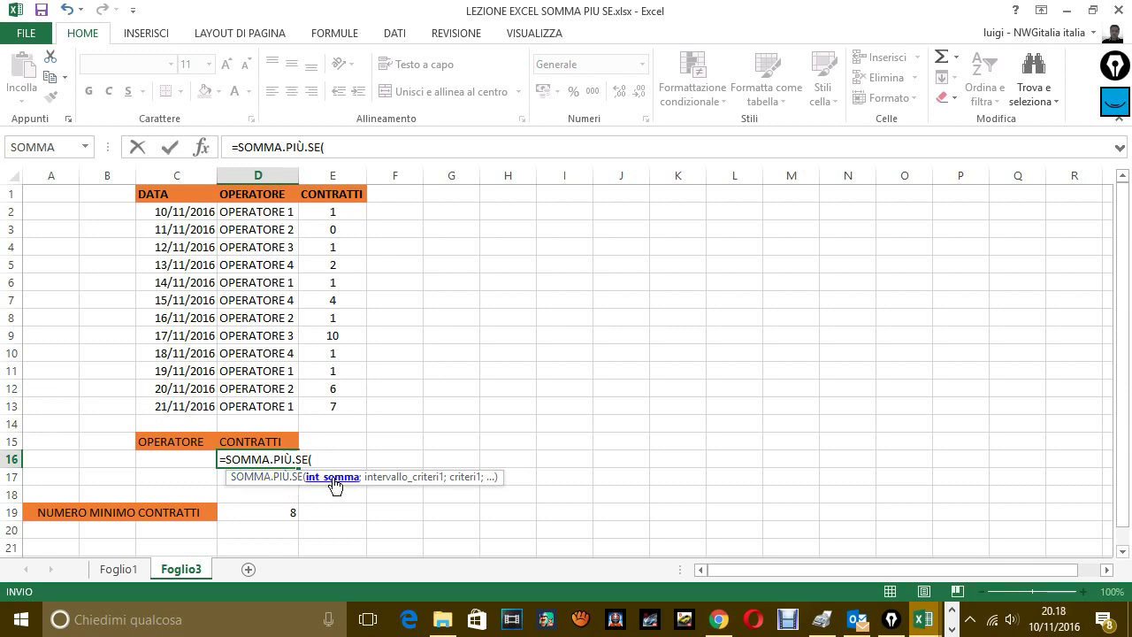
drag(332, 211, 323, 403)
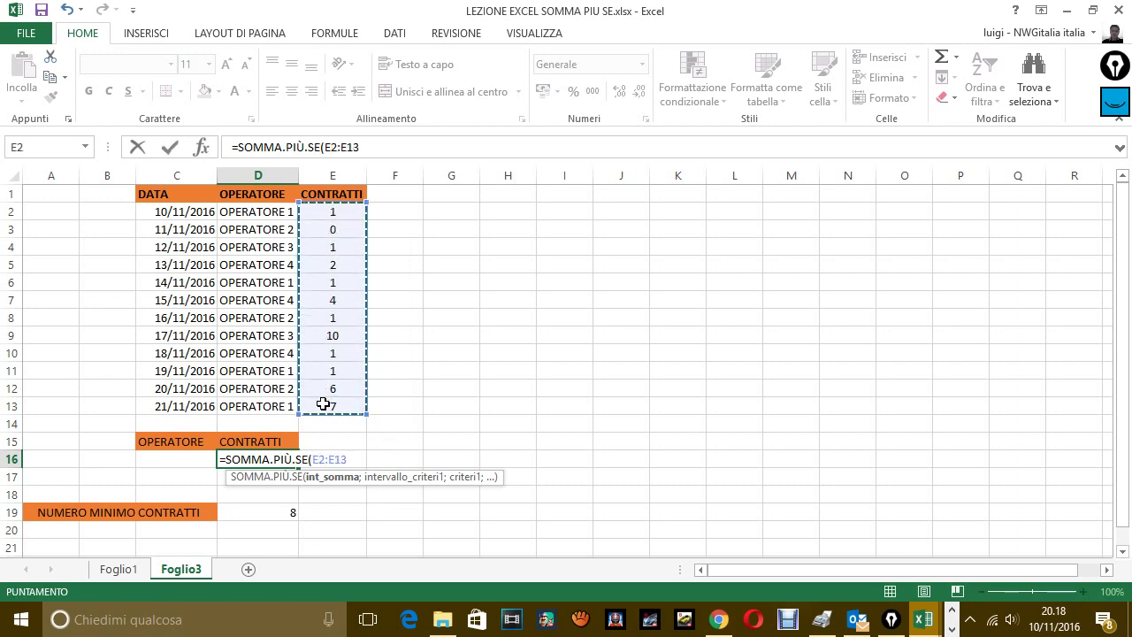
text(;)
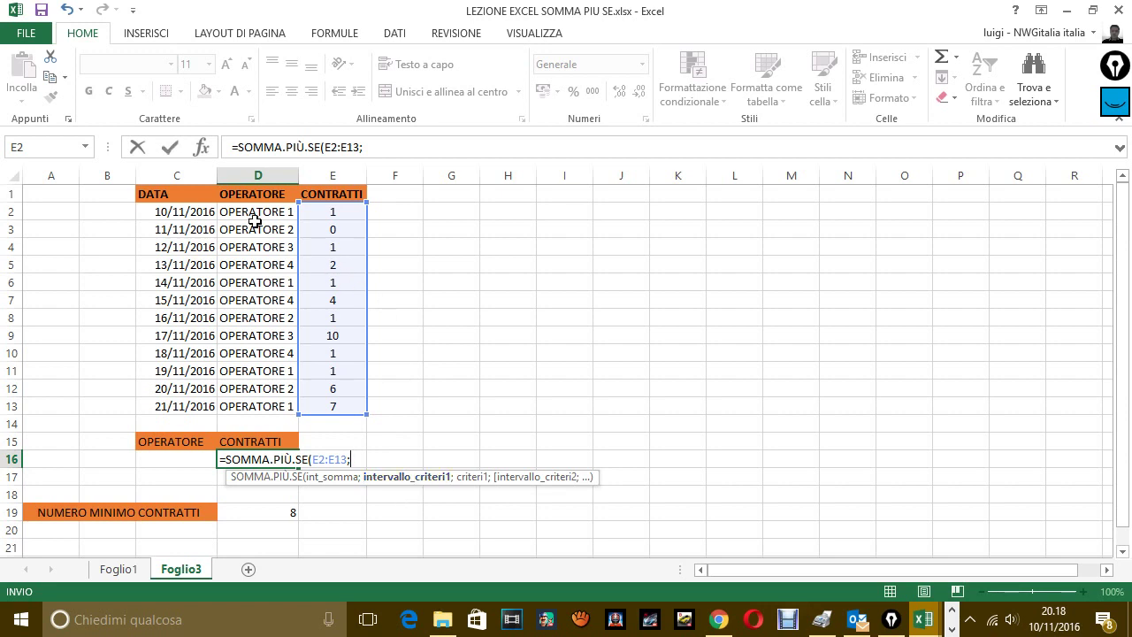
drag(255, 213, 254, 402)
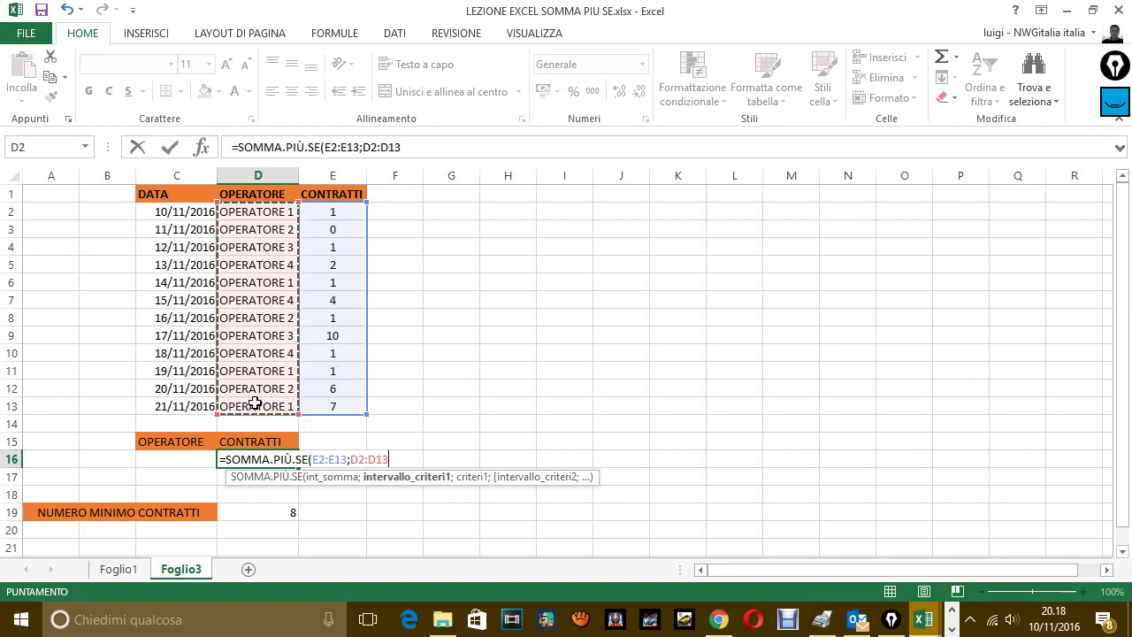
text(;)
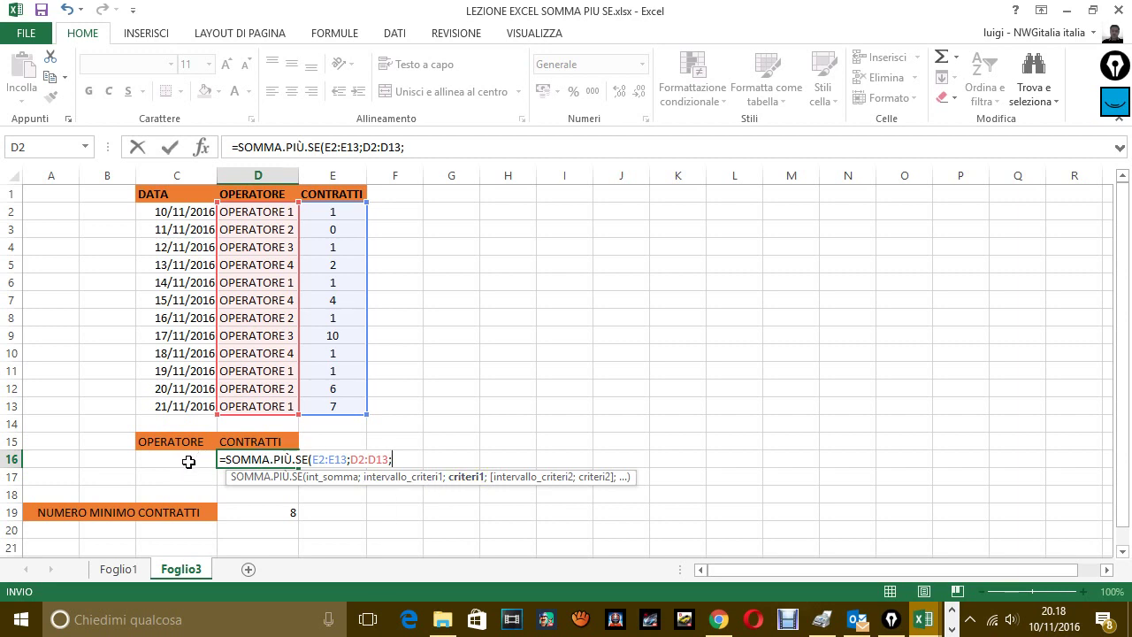
click(189, 462)
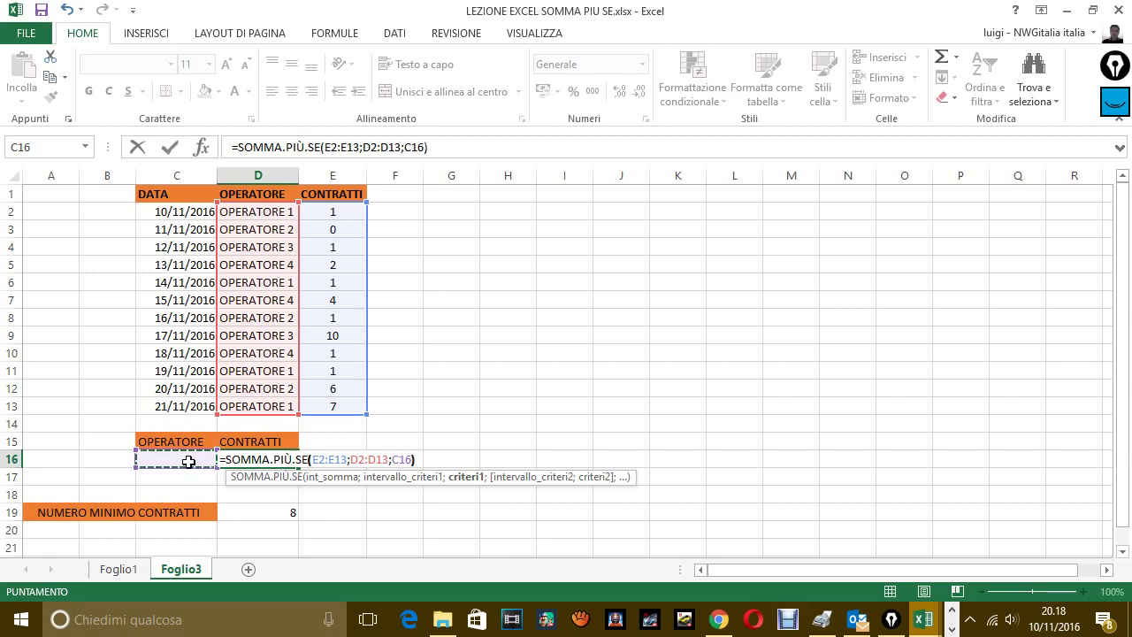
key(Return)
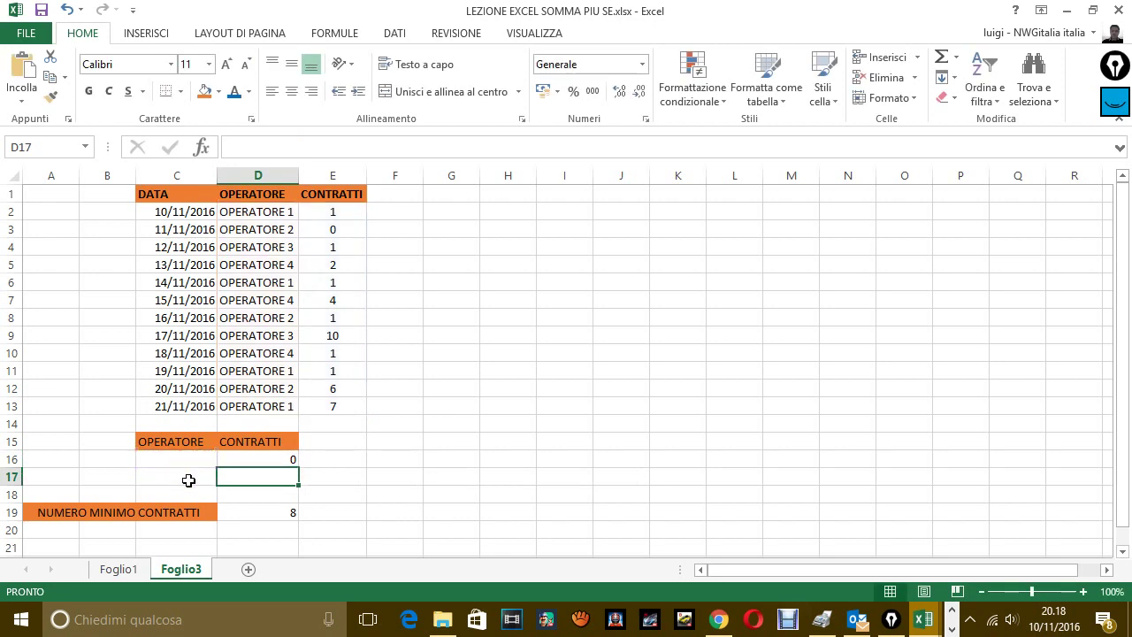
Step: Copy OPERATORE 1 from D2 into C16 so D16 totals 10 contracts
click(285, 459)
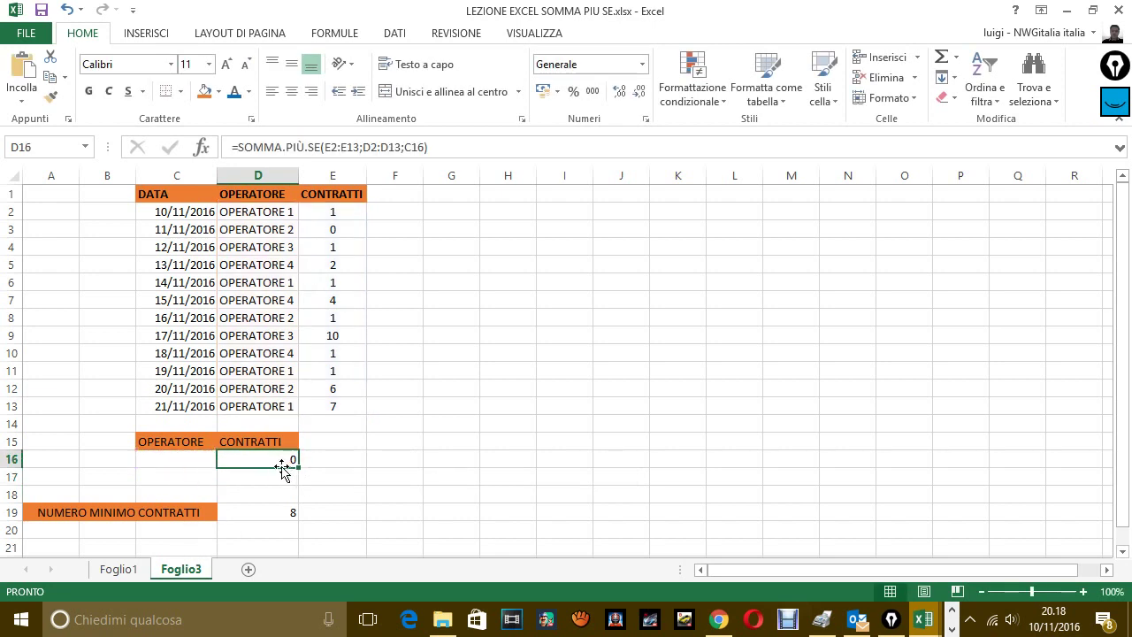
click(323, 458)
click(282, 459)
click(180, 461)
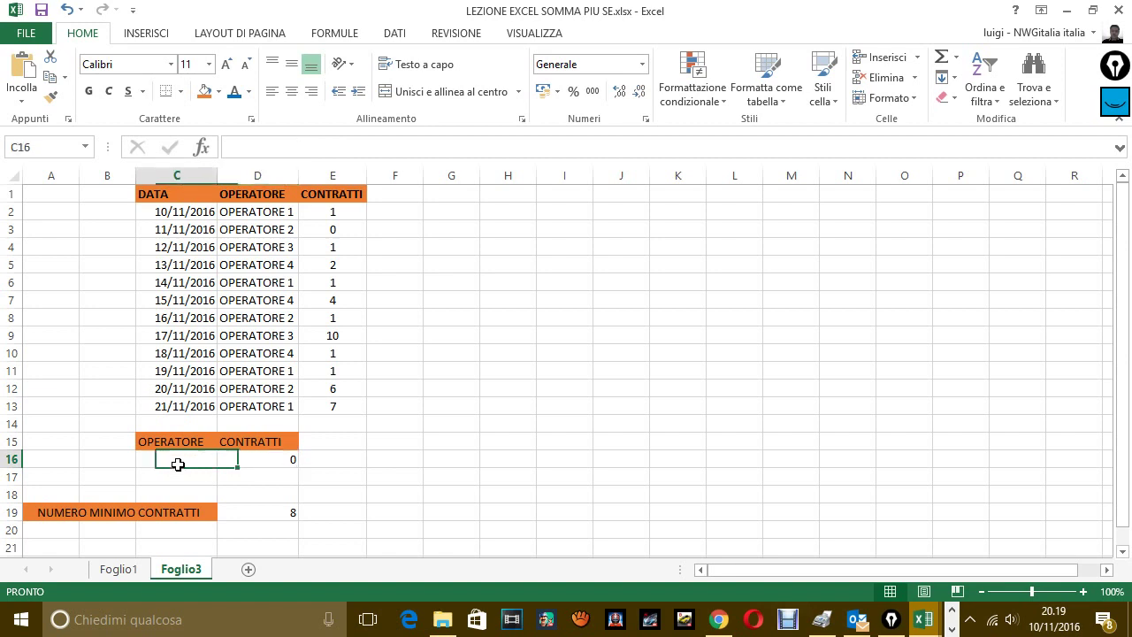
click(251, 214)
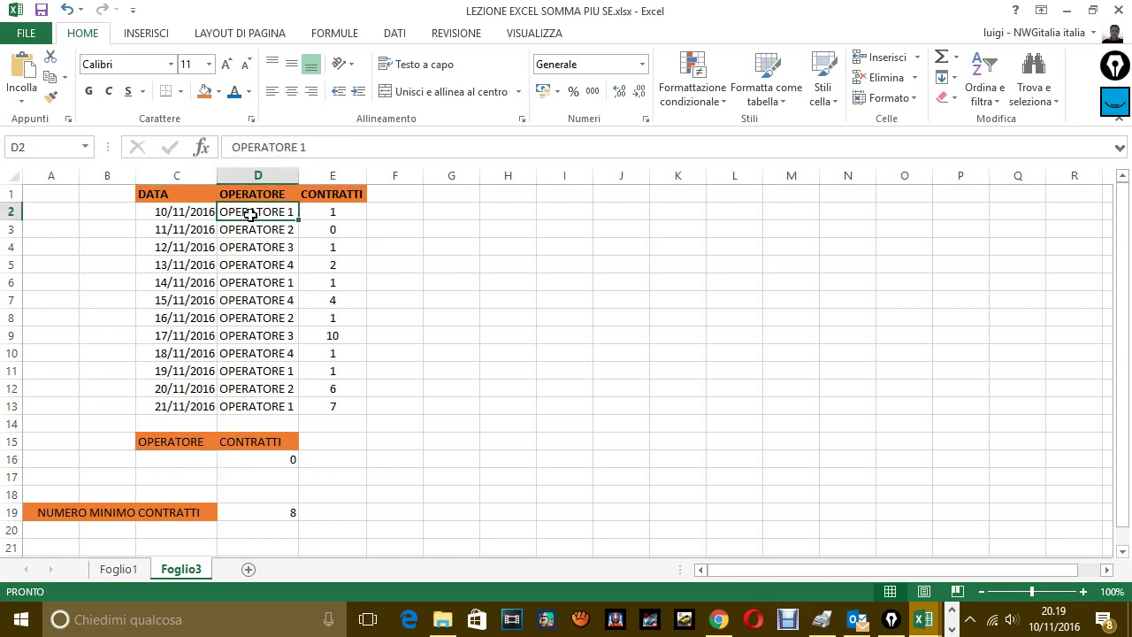
key(ctrl+c)
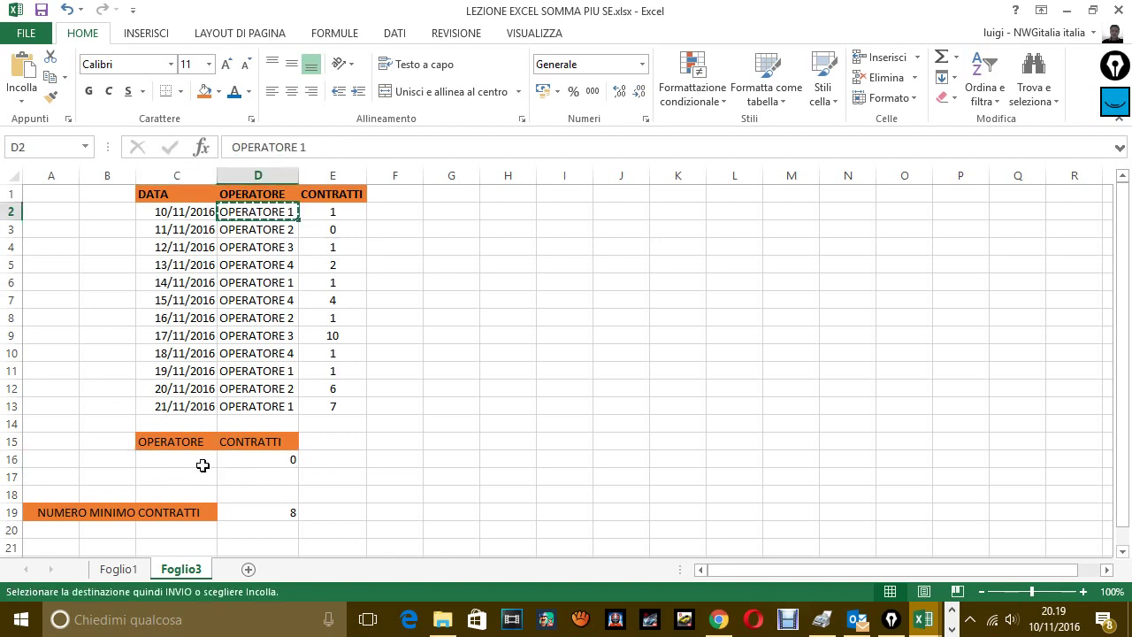
click(202, 462)
key(ctrl+v)
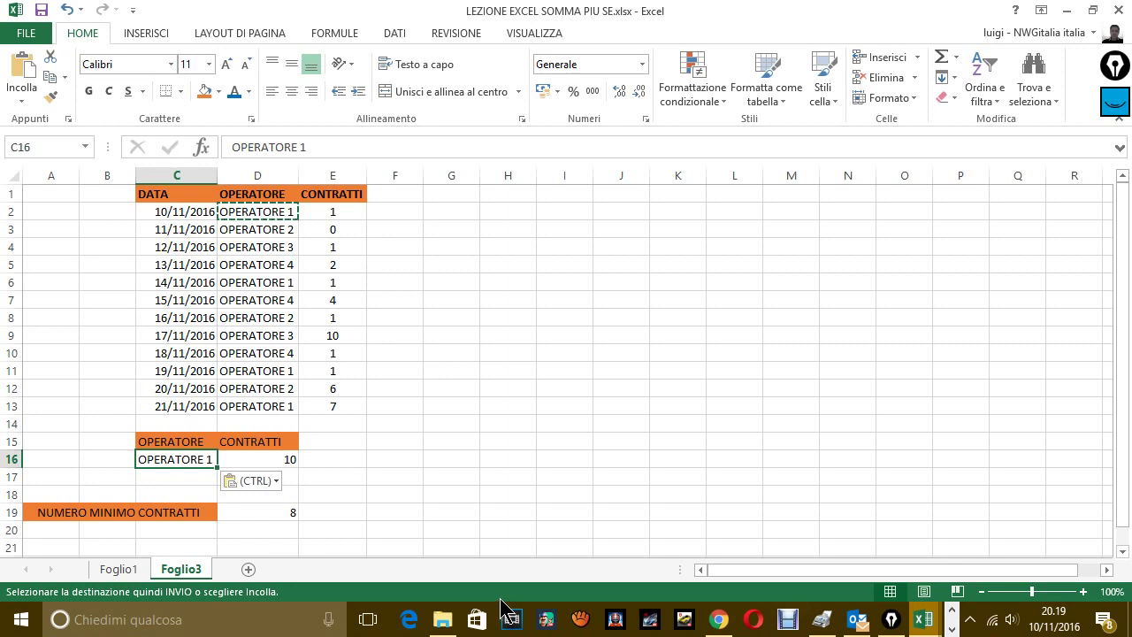
Step: Highlight D16's SOMMA.PIÙ.SE formula in the formula bar, then leave Excel
click(284, 456)
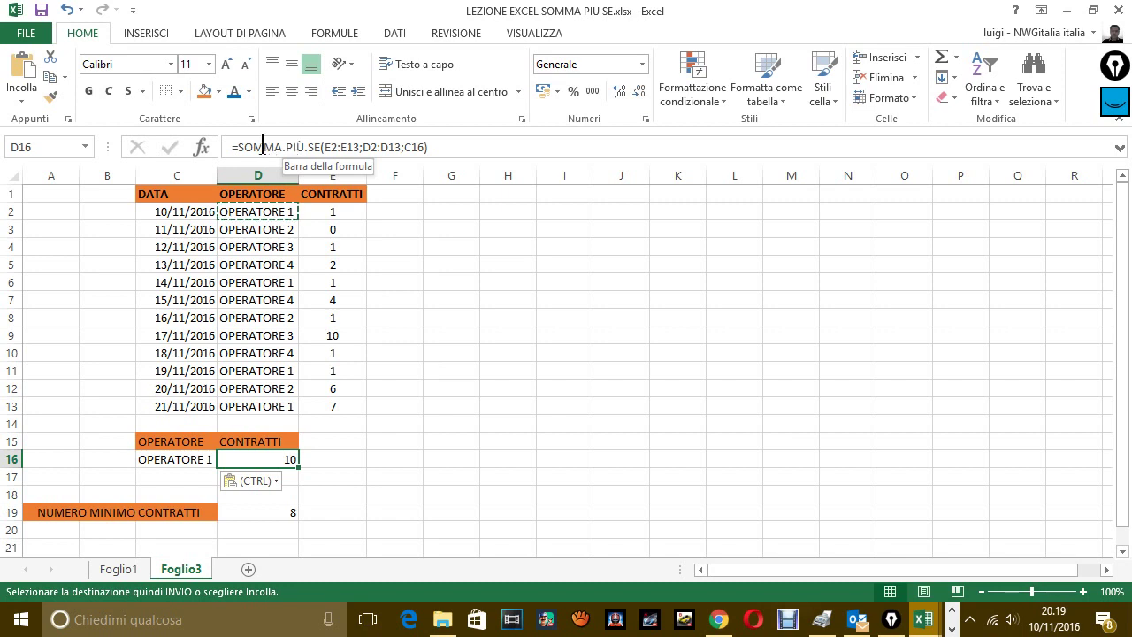
drag(230, 147, 431, 155)
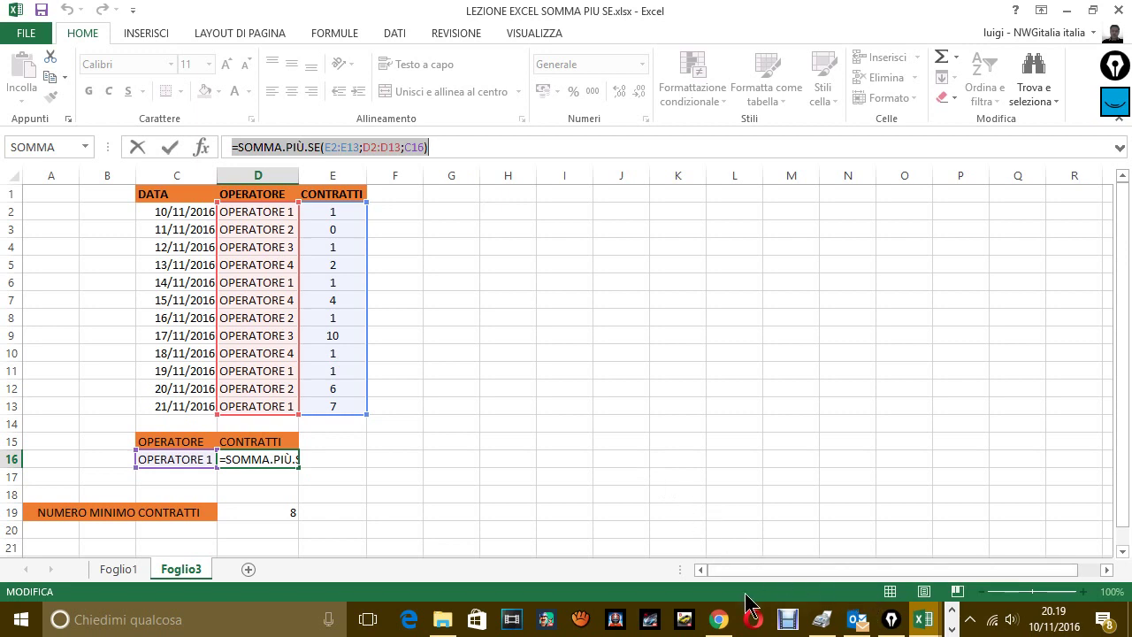
click(939, 616)
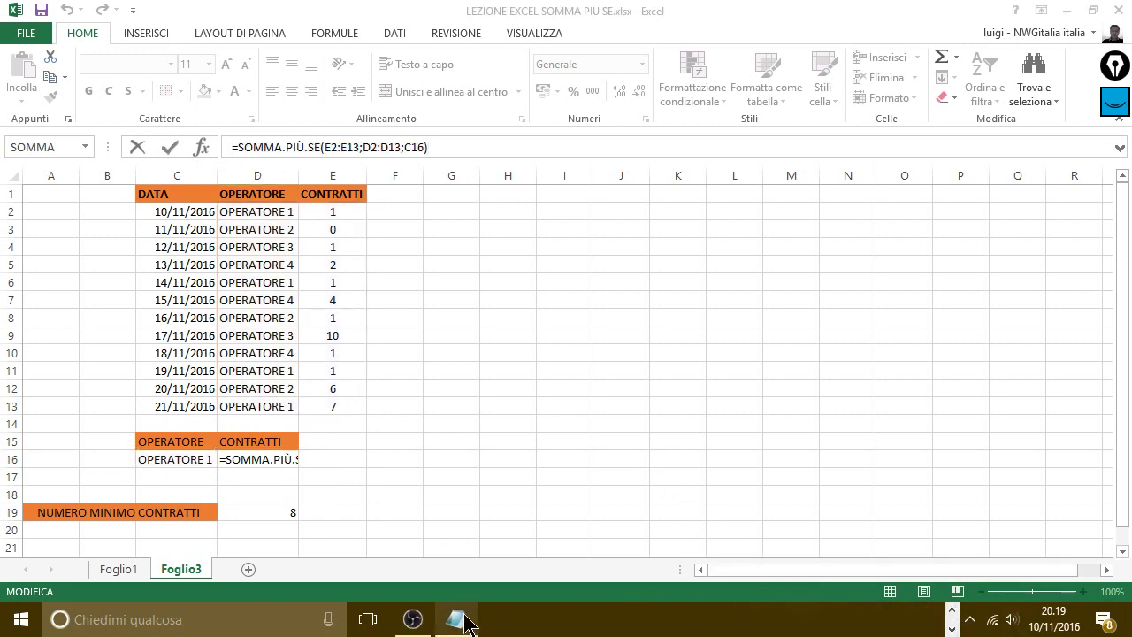
Step: Replace the note's last line with 'COME HAI POTUTO NOTARE … L'OPERATORE IN OGGETTO.'
click(461, 621)
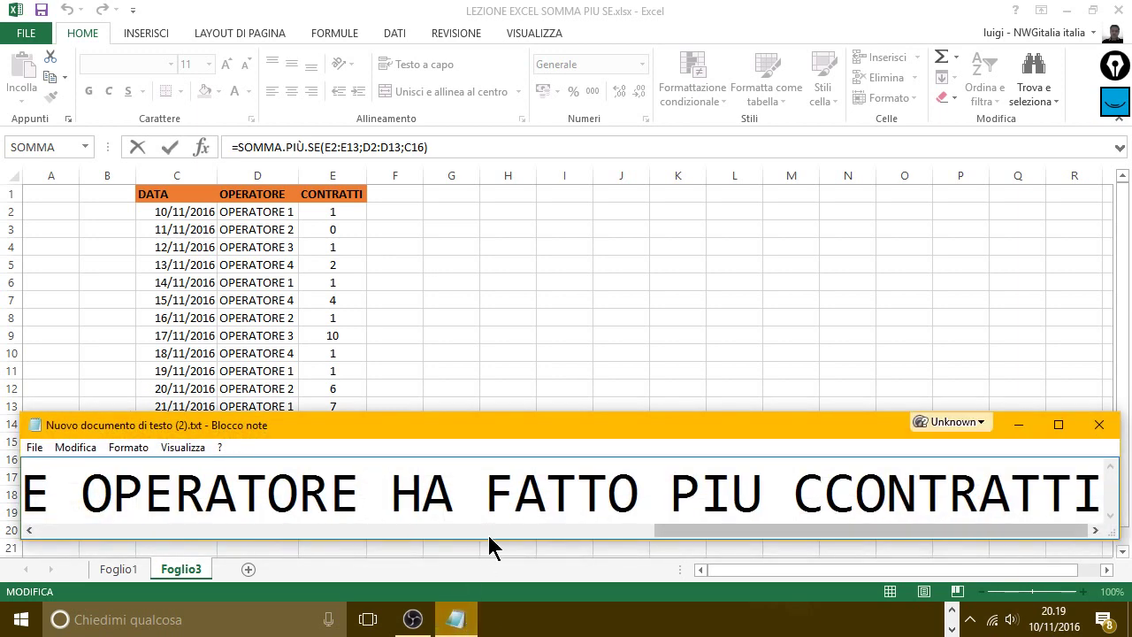
text(COME)
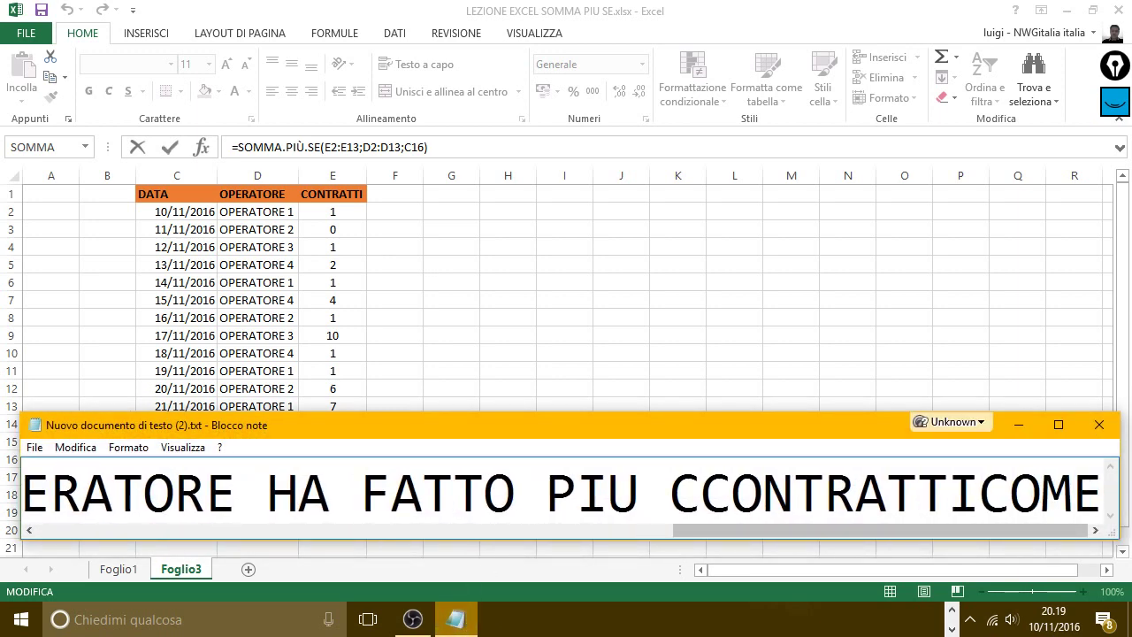
key(BackSpace)
key(BackSpace)
key(BackSpace)
key(BackSpace)
key(Home)
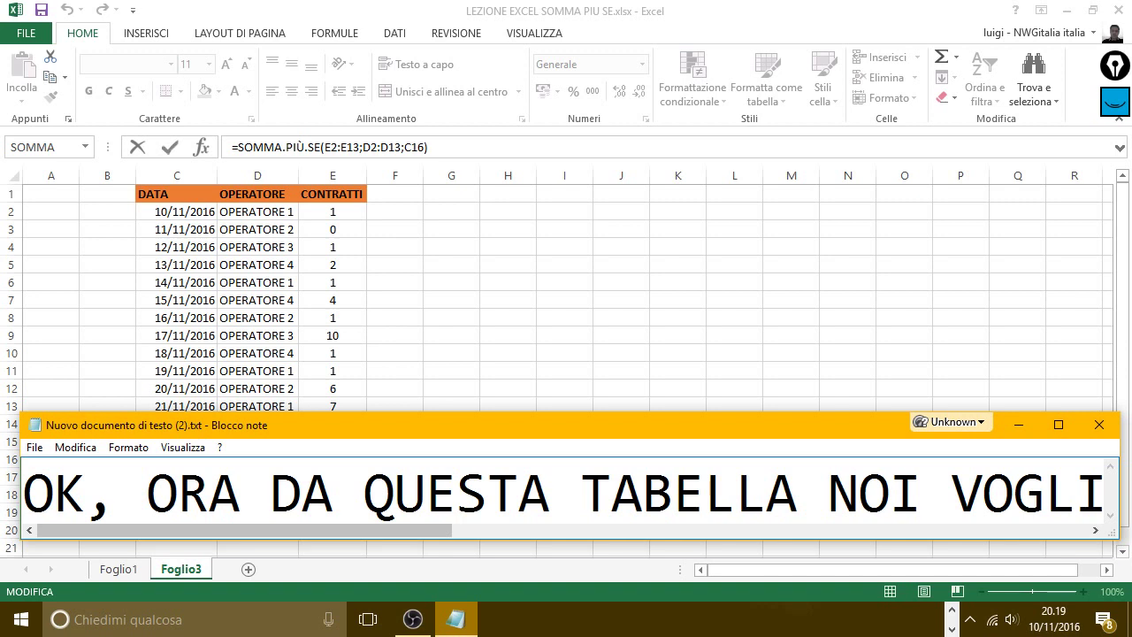
double_click(536, 421)
click(512, 462)
double_click(509, 469)
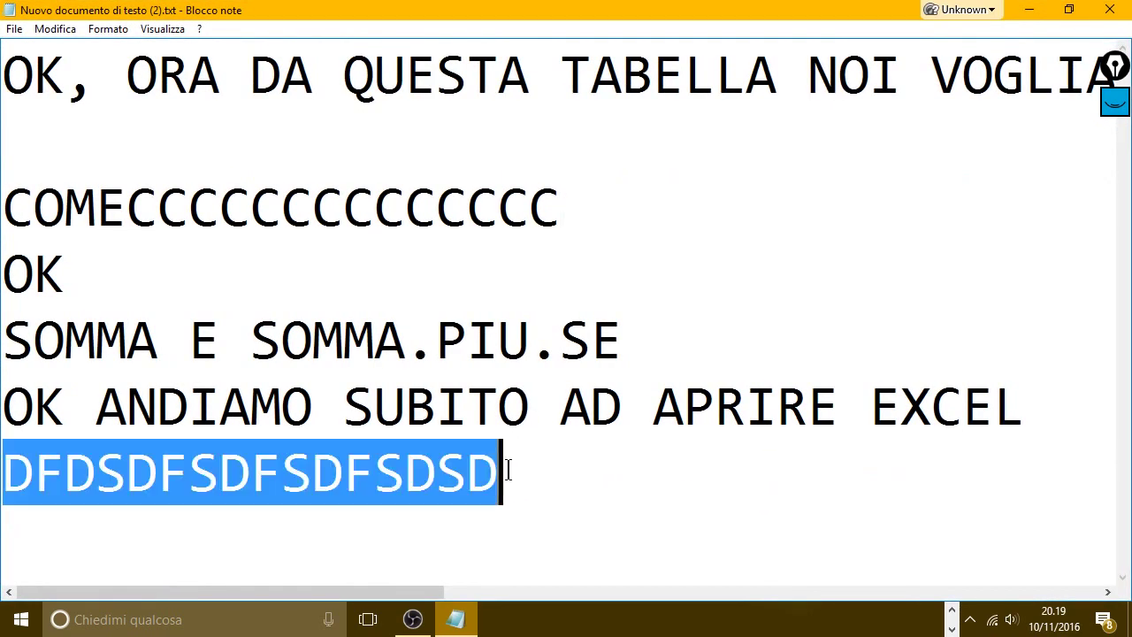
text(C)
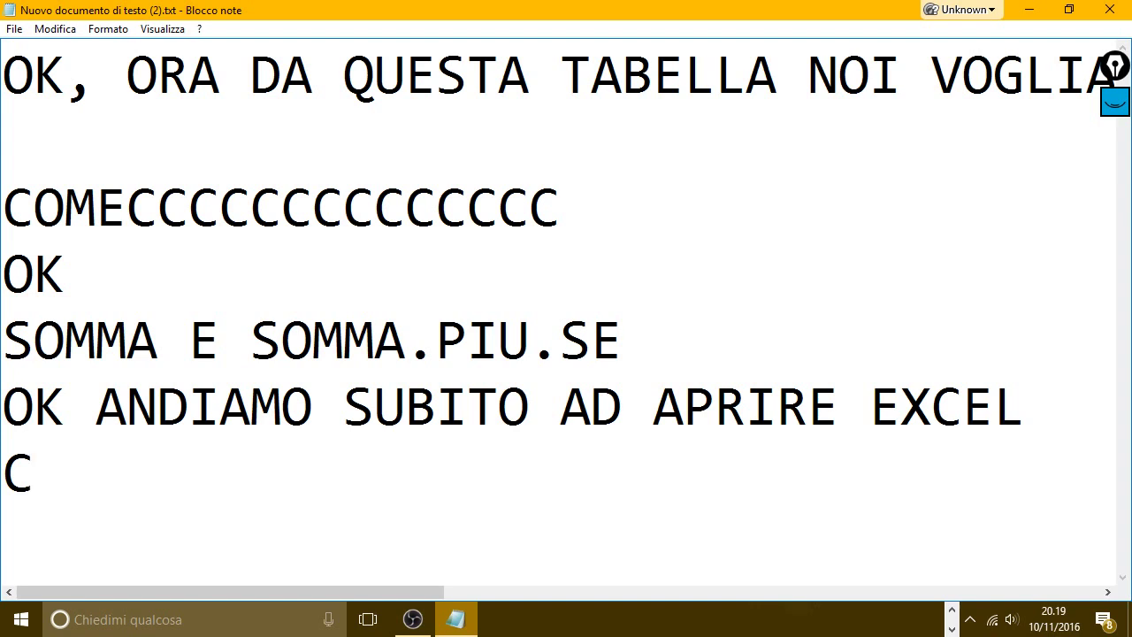
text(OME HAI P)
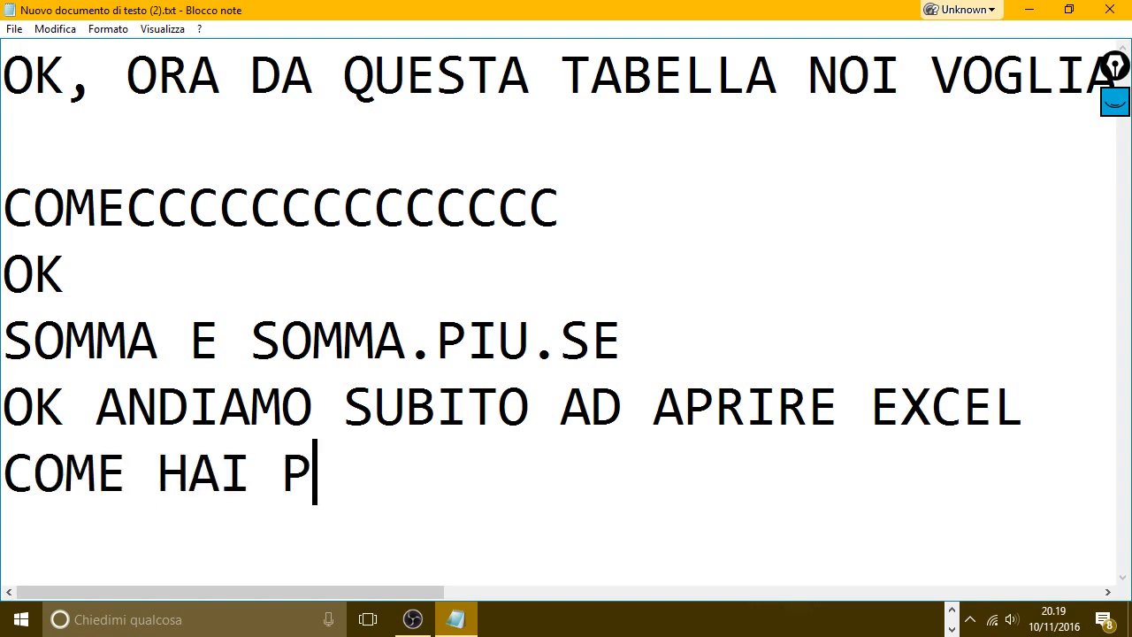
text(OTUTO NO)
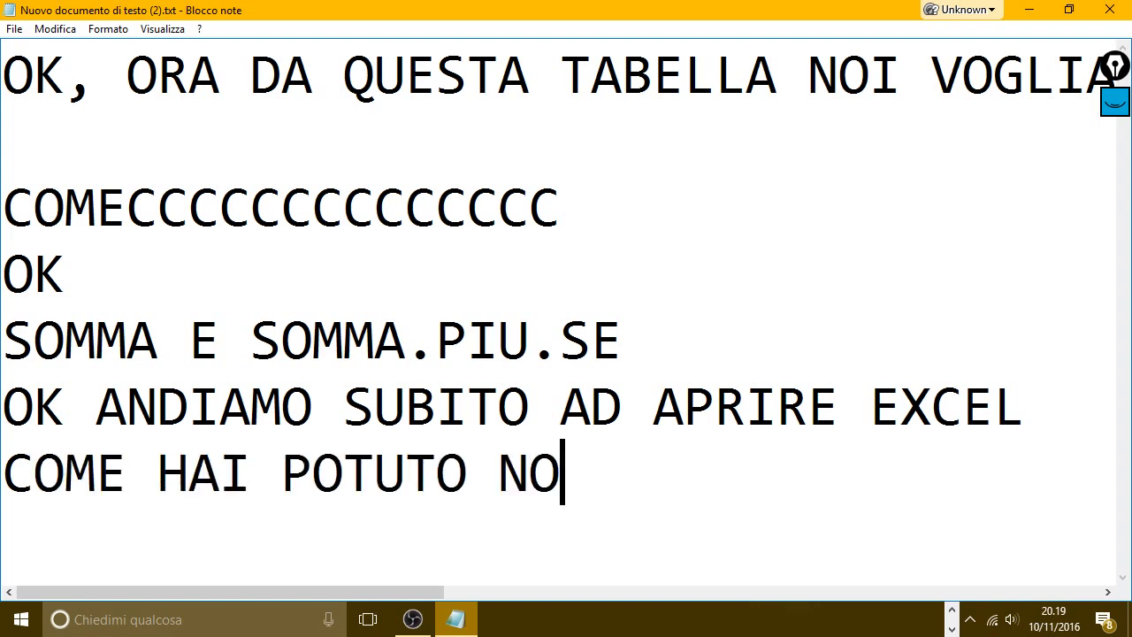
text(TARE GRA)
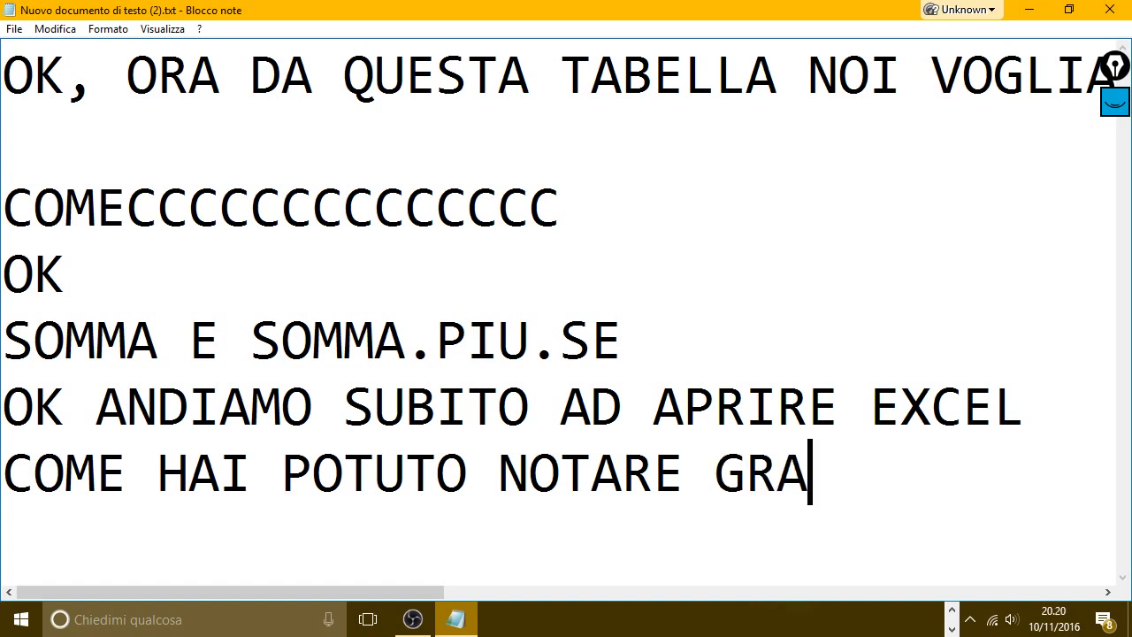
text(ZIE A QUEL)
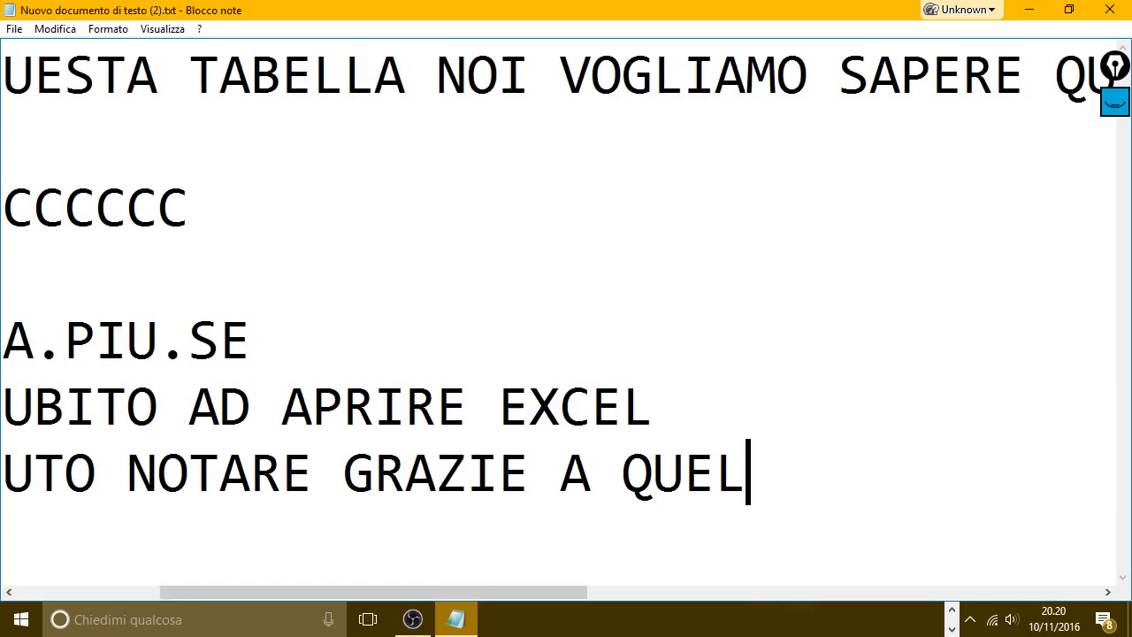
text(AL FORMUL)
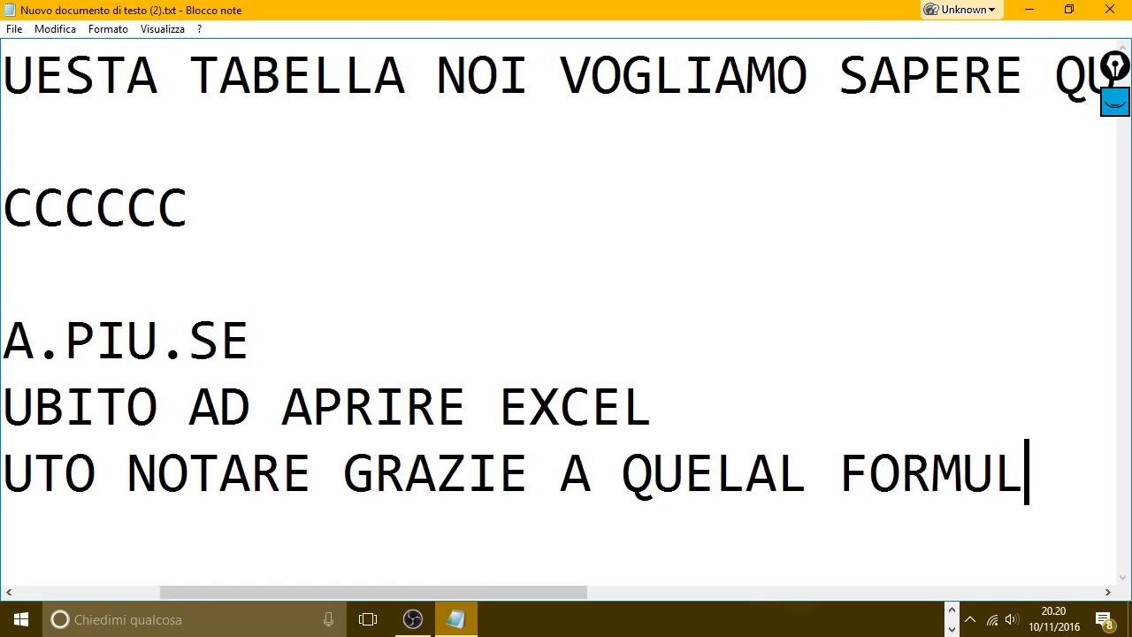
text(A)
text(ABBIAMO )
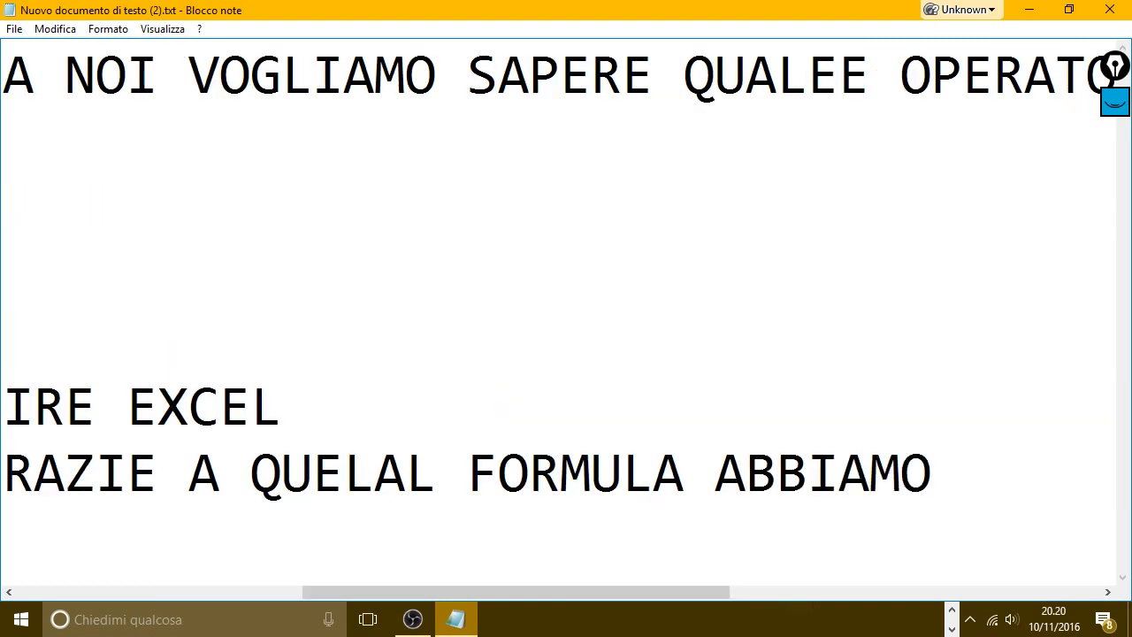
text(CAPITO )
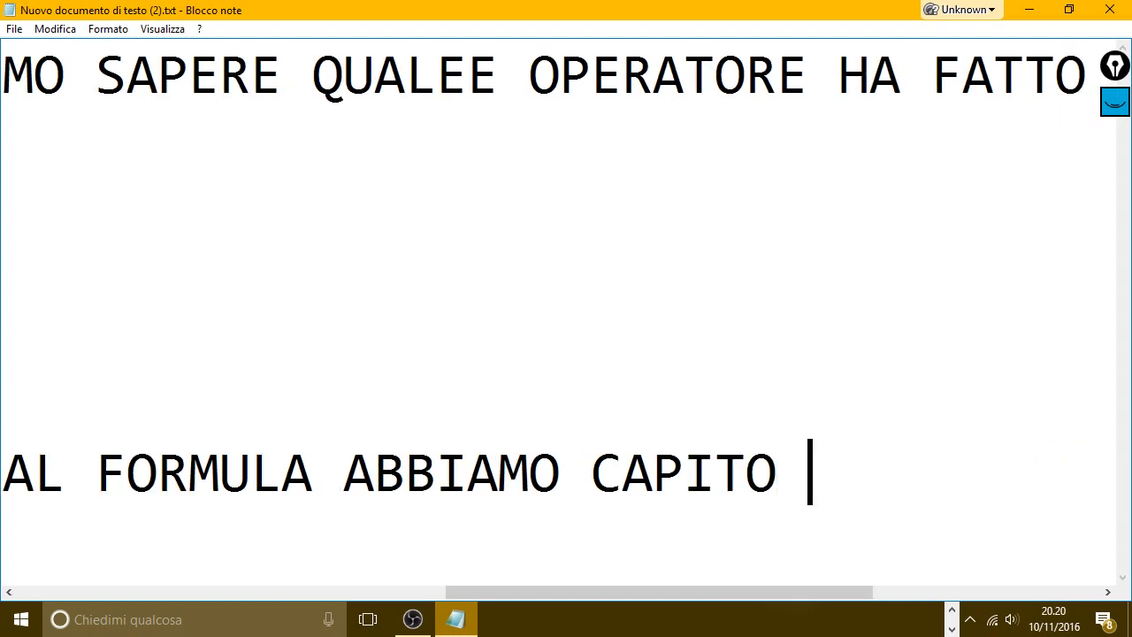
text(QUANTI CONTR)
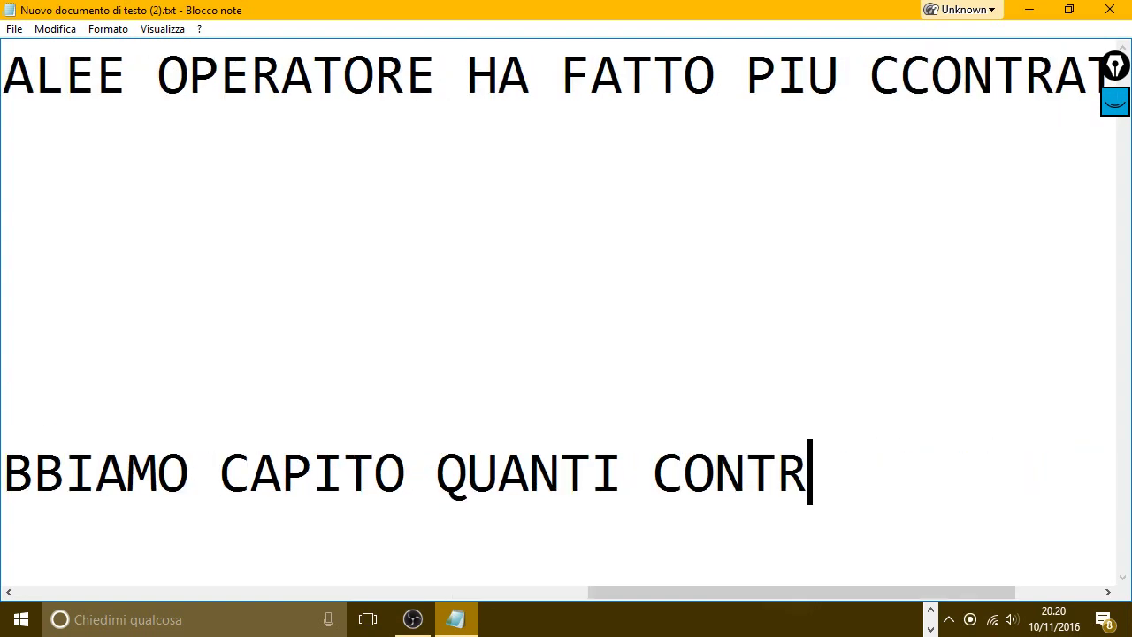
text(ATTI HA FA)
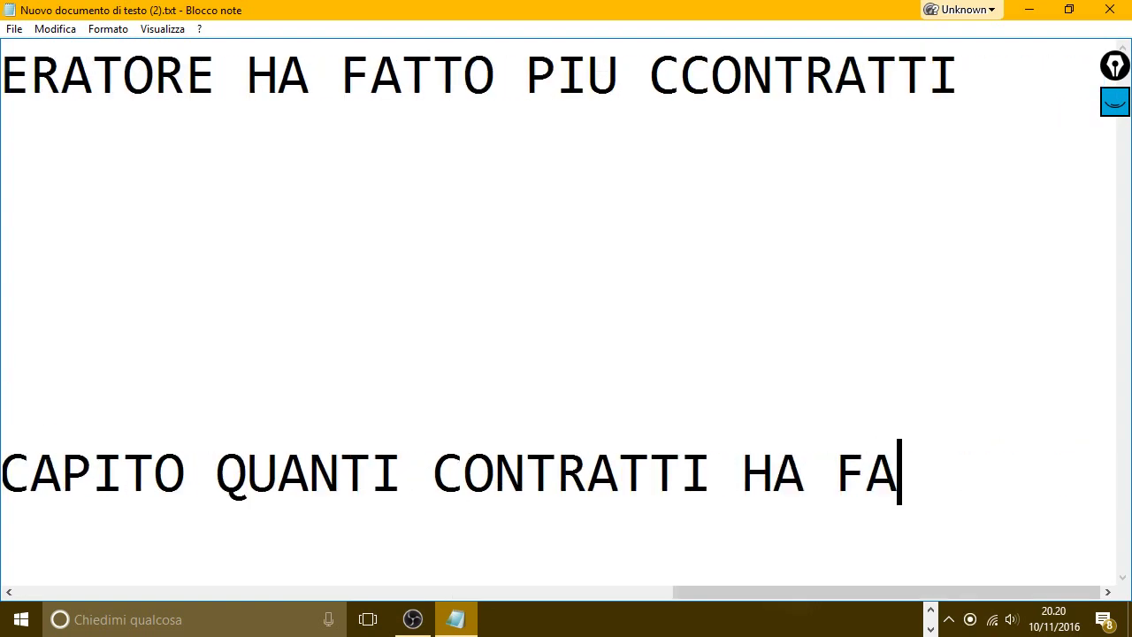
text(TTO L'OPERA)
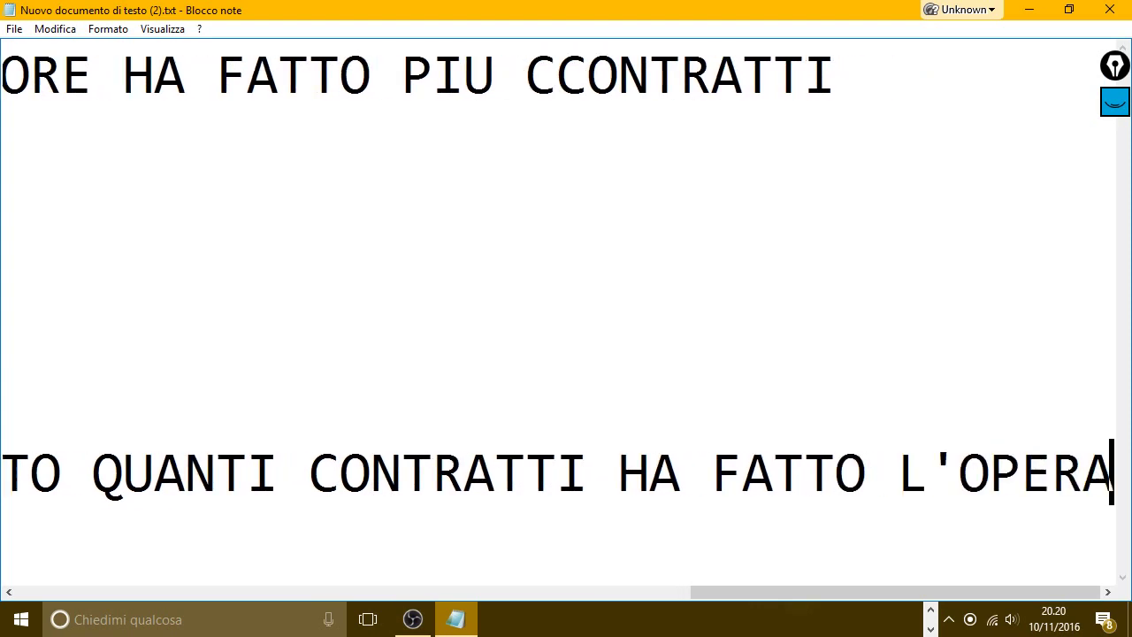
text(TORE)
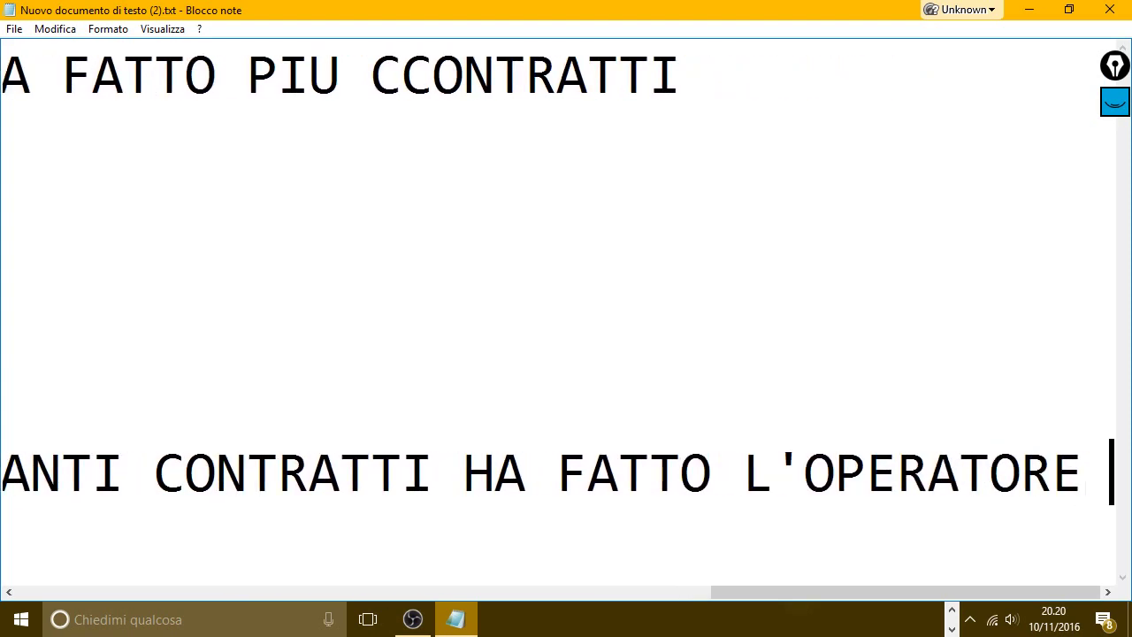
text( IN GO)
key(BackSpace)
key(BackSpace)
text(OGG)
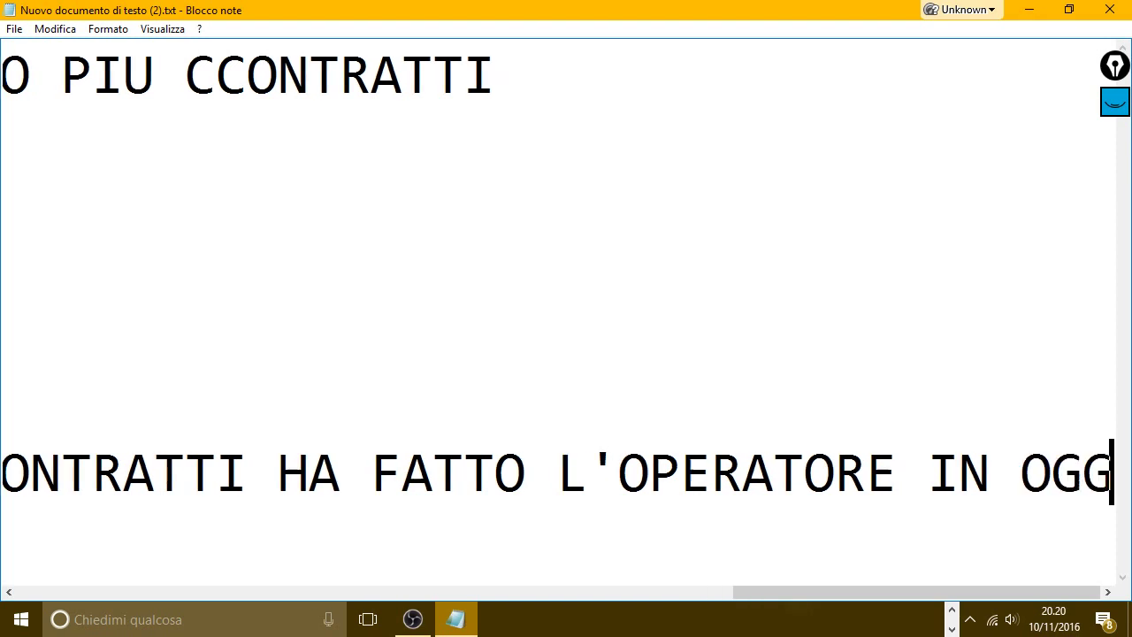
text(ETTO.)
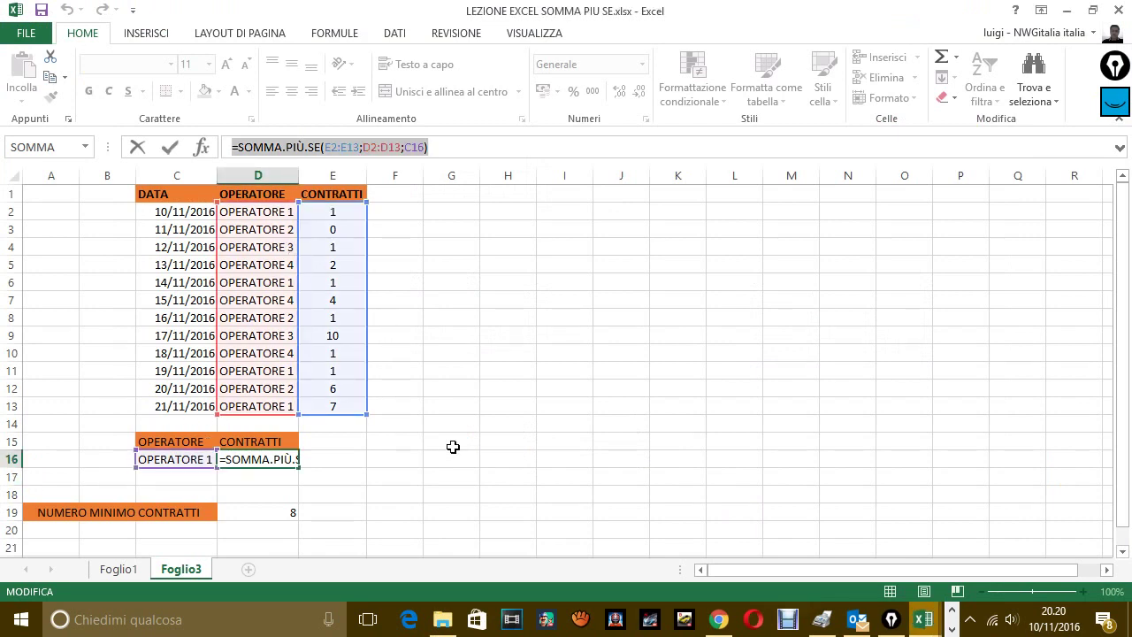
Step: Cancel the accidental D16 edit and paste OPERATORE 2 from D3 into C16
click(527, 474)
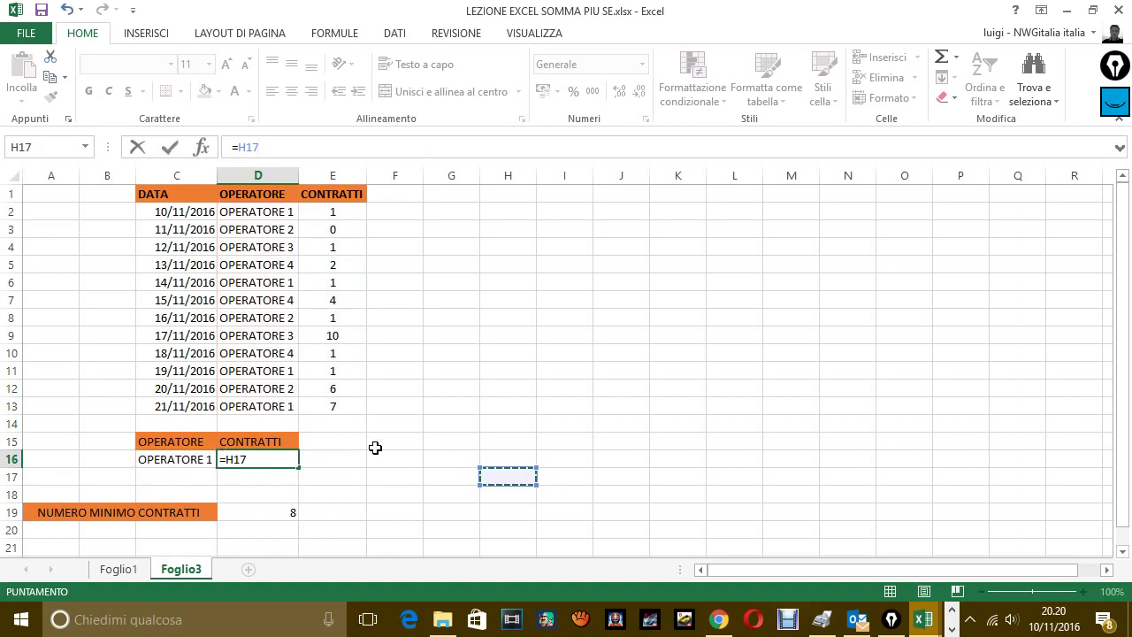
key(Escape)
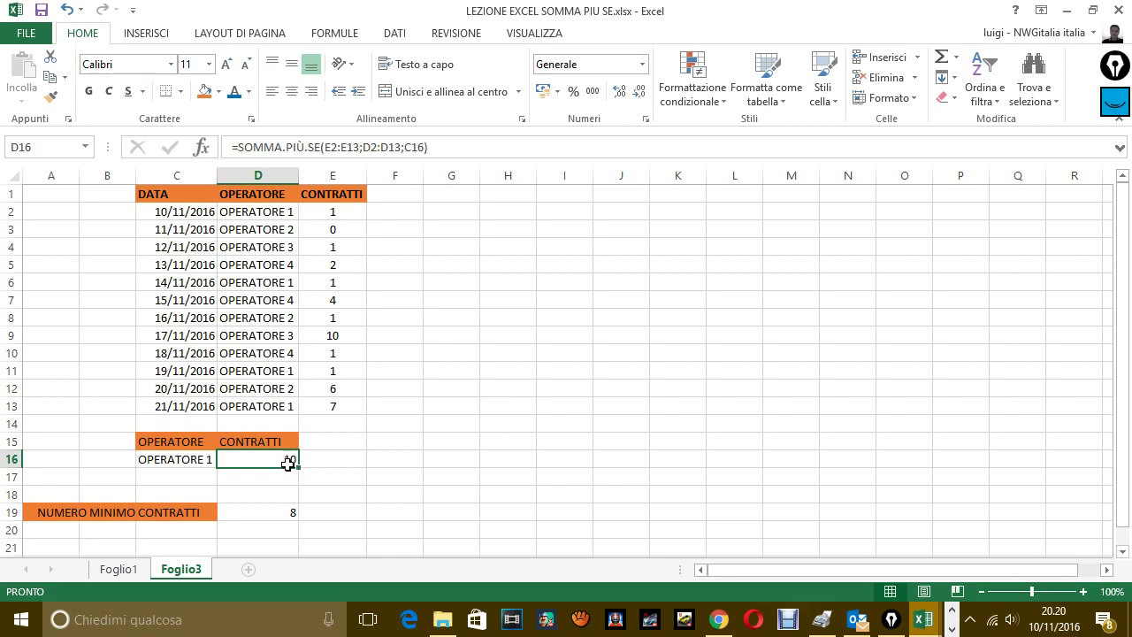
click(205, 460)
click(273, 462)
click(270, 229)
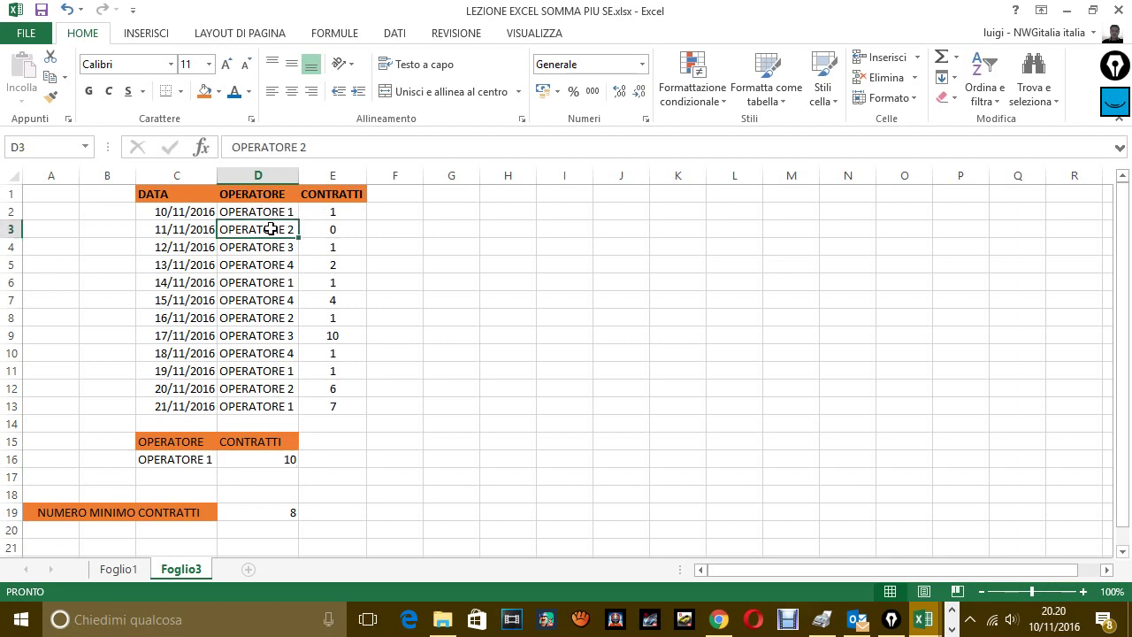
key(ctrl+c)
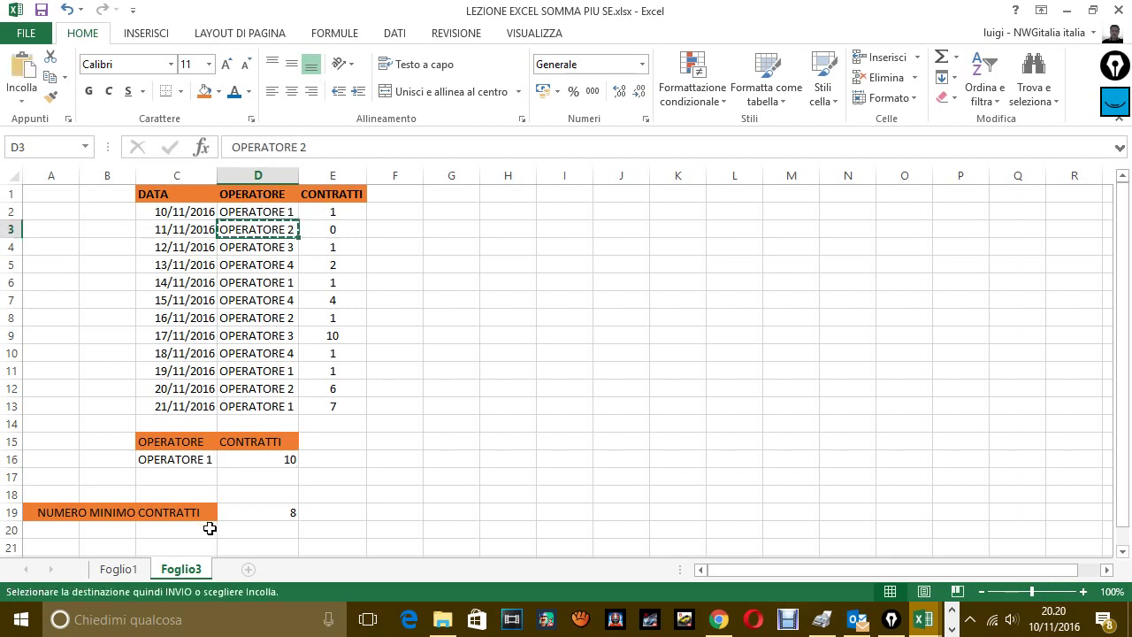
click(191, 457)
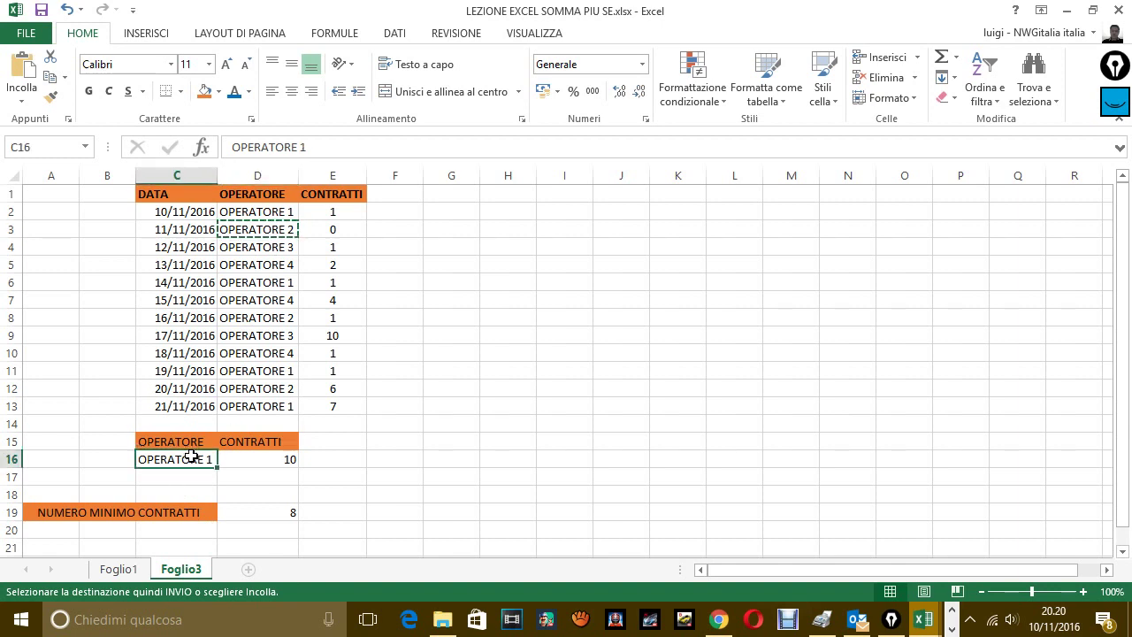
key(ctrl+v)
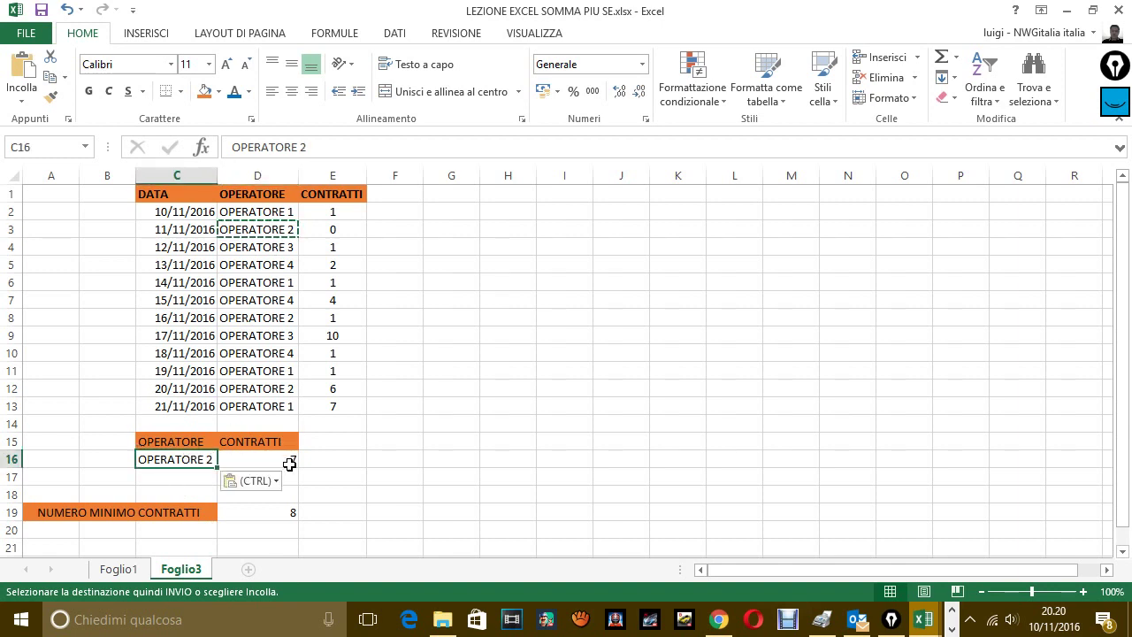
key(Escape)
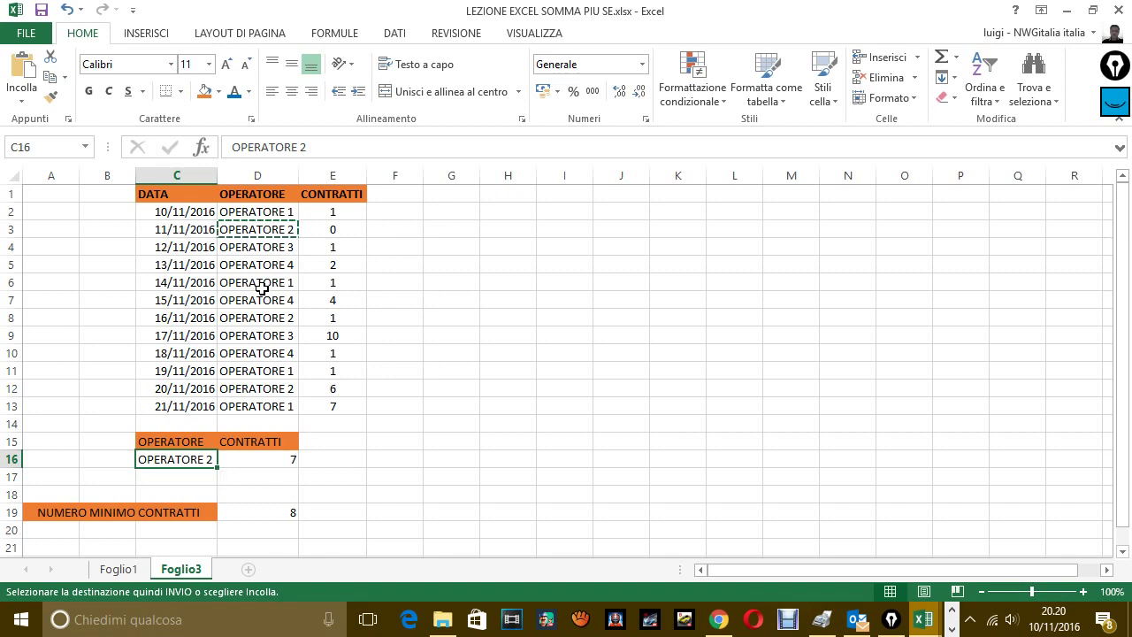
key(Escape)
Step: Paste OPERATORE 3, then OPERATORE 4 (7 contracts), into C16 and select E15
click(267, 251)
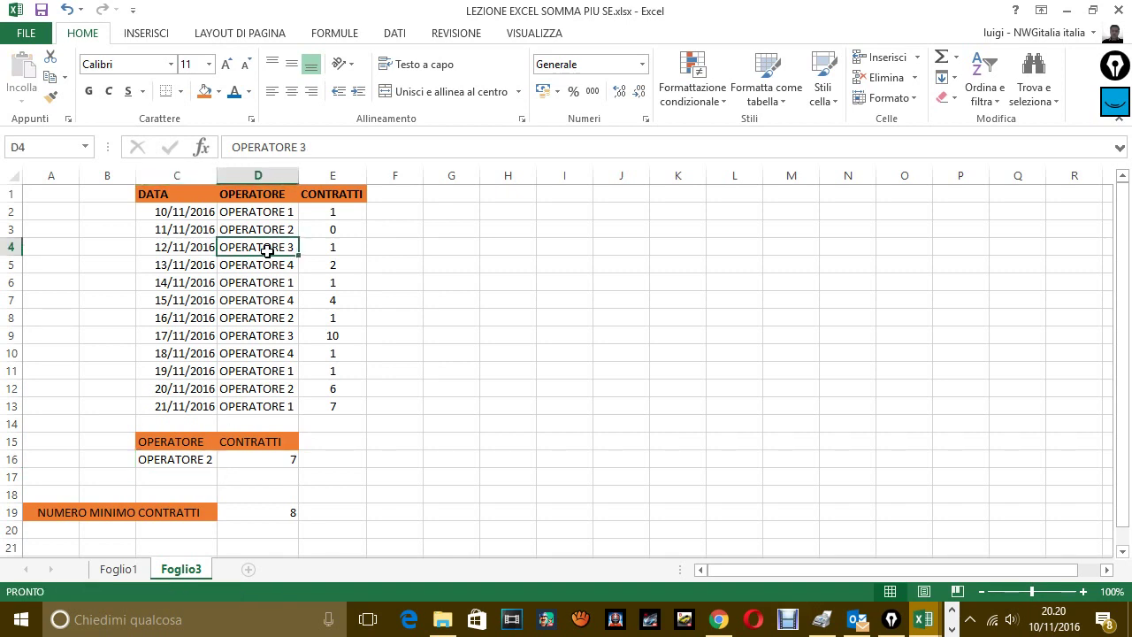
key(ctrl+c)
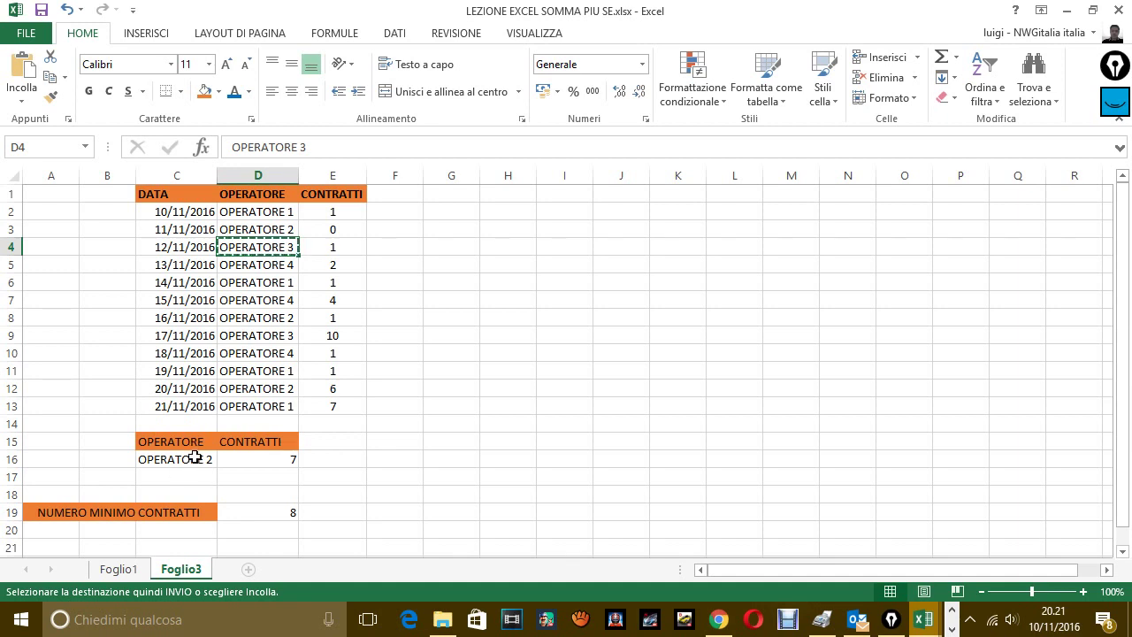
click(194, 459)
key(ctrl+v)
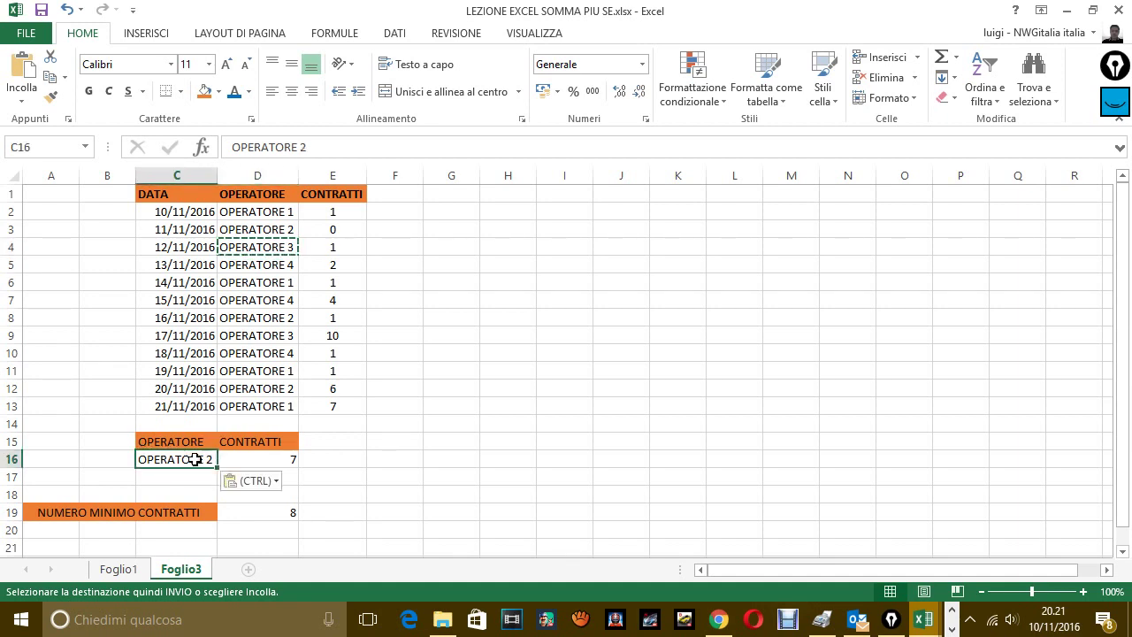
click(257, 457)
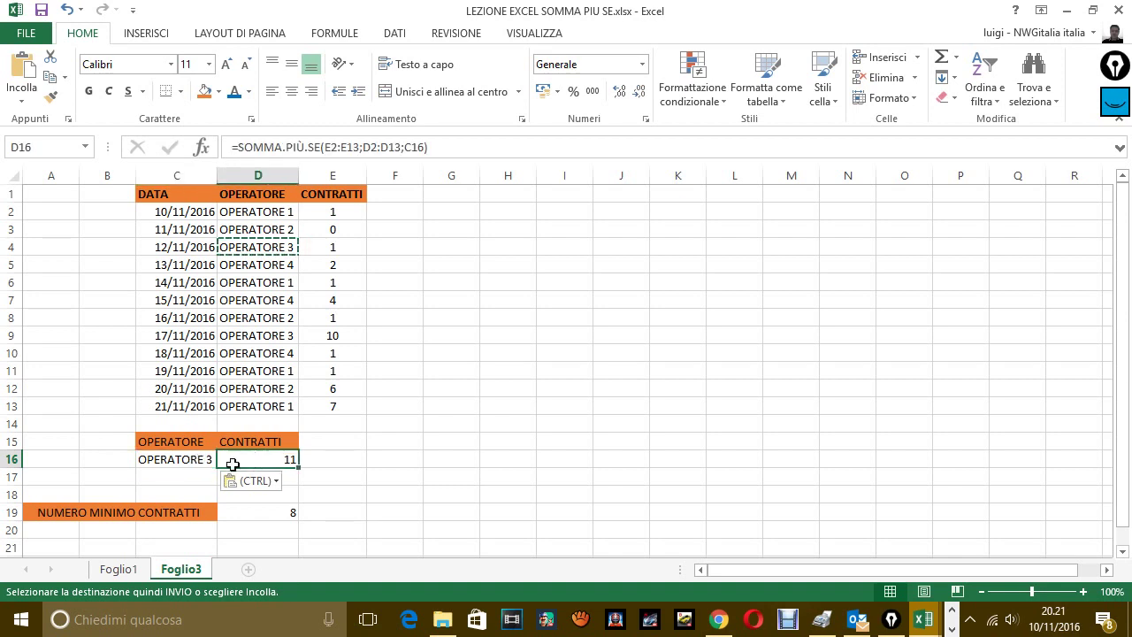
click(275, 265)
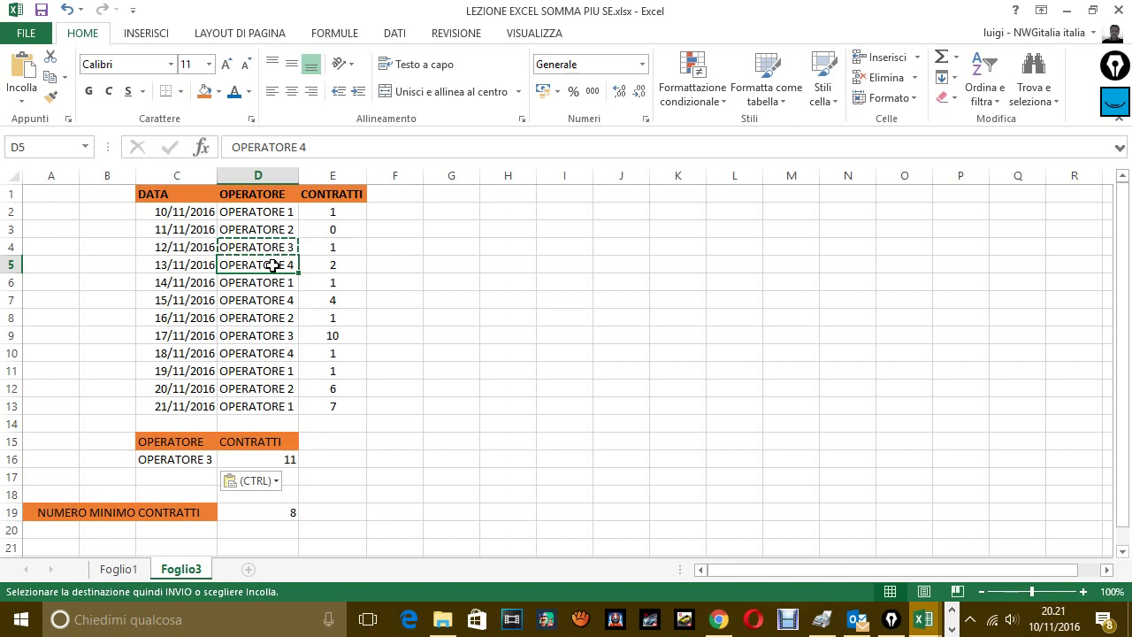
key(ctrl+c)
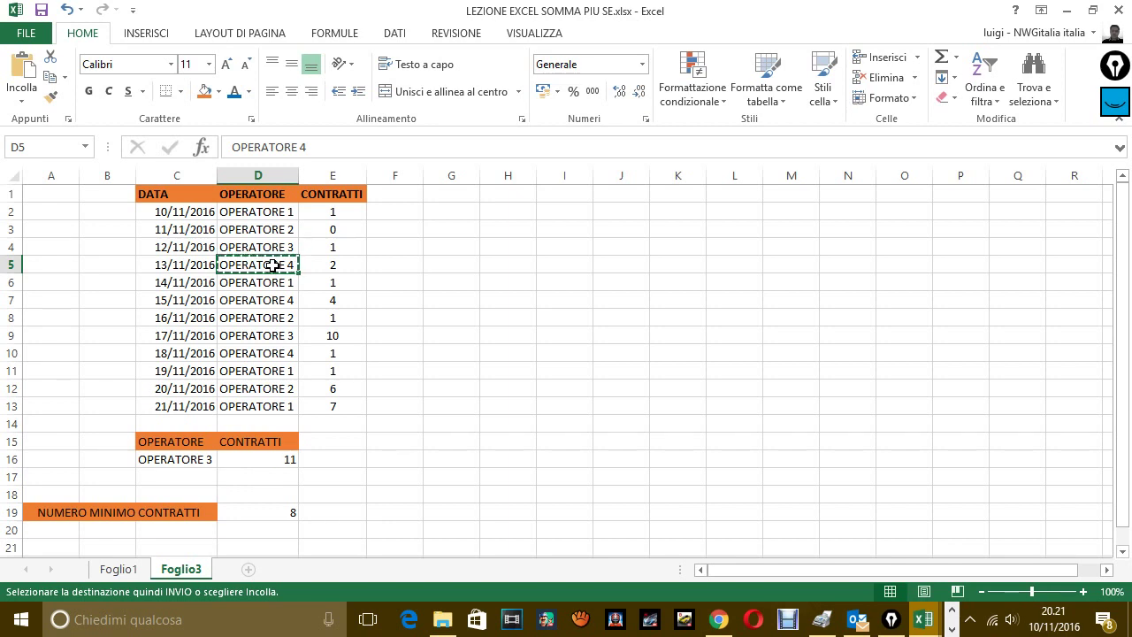
click(200, 458)
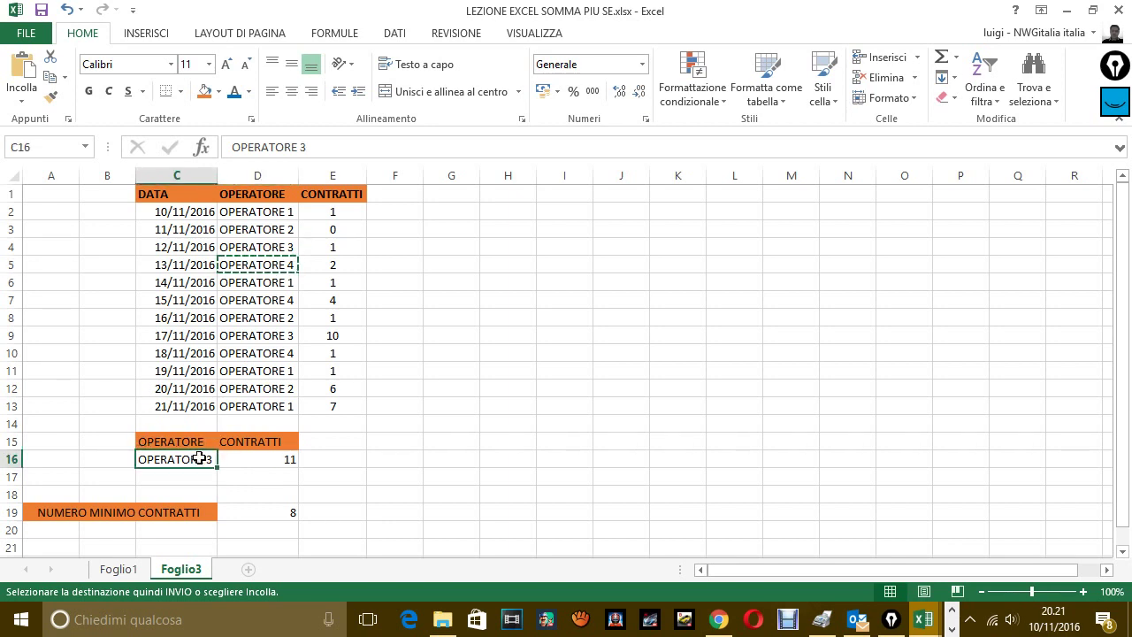
key(ctrl+v)
click(365, 449)
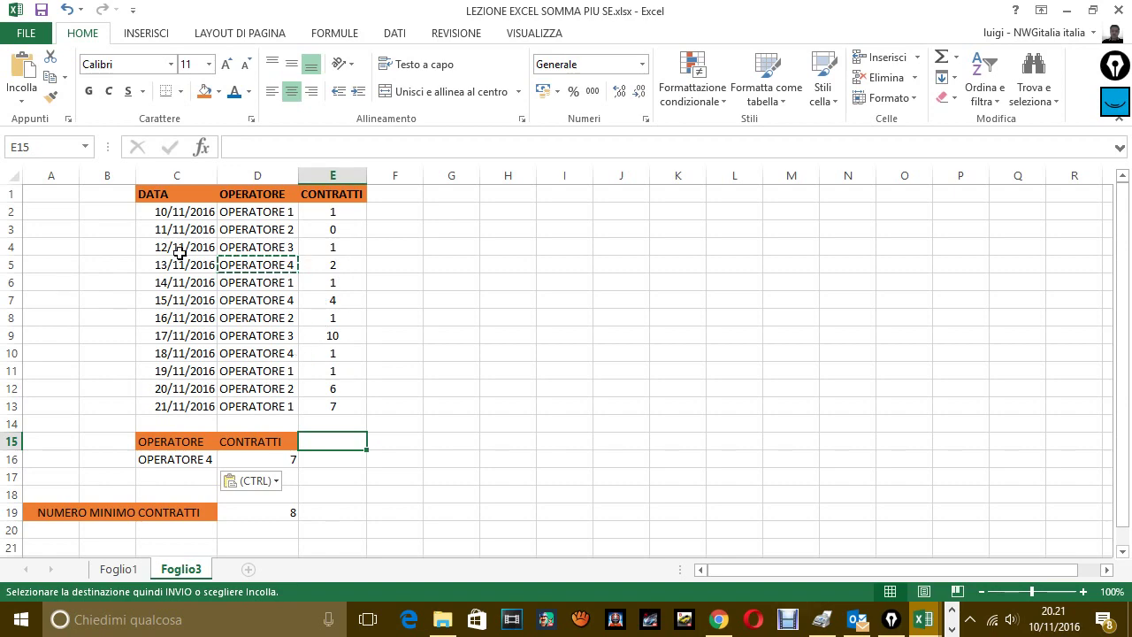
key(Escape)
key(Escape)
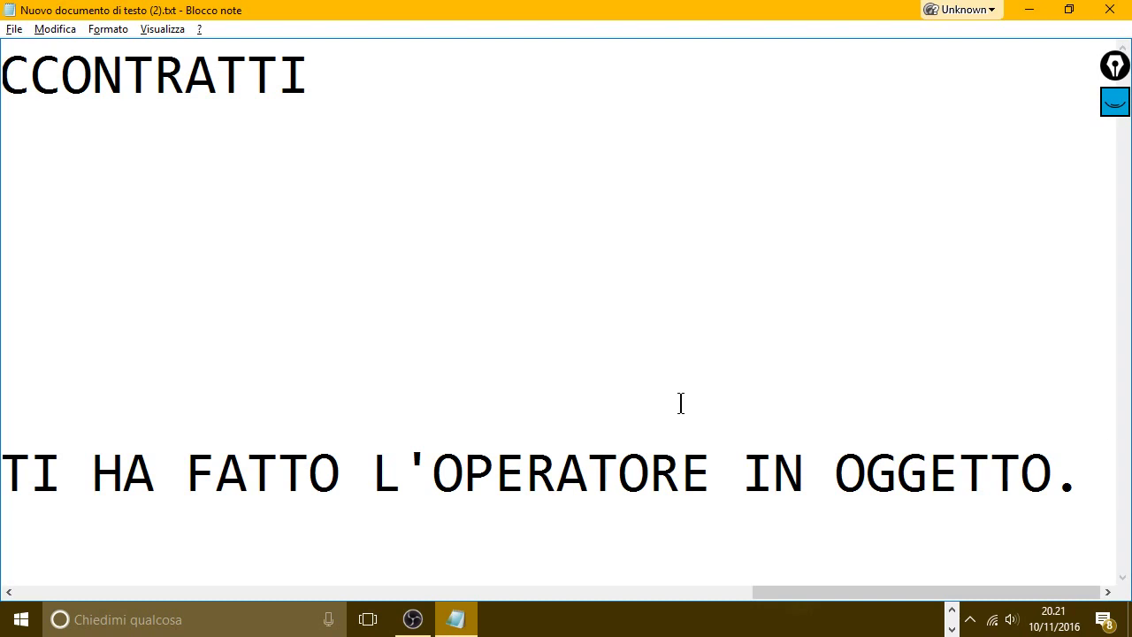
Step: Type 'QUINDI HAI POTUTO VEDERE CHE GRAZIE ALLA FORMULA IMMESSA POSSIAMO SAPERE OGNI OPERATORE…'
text(Q)
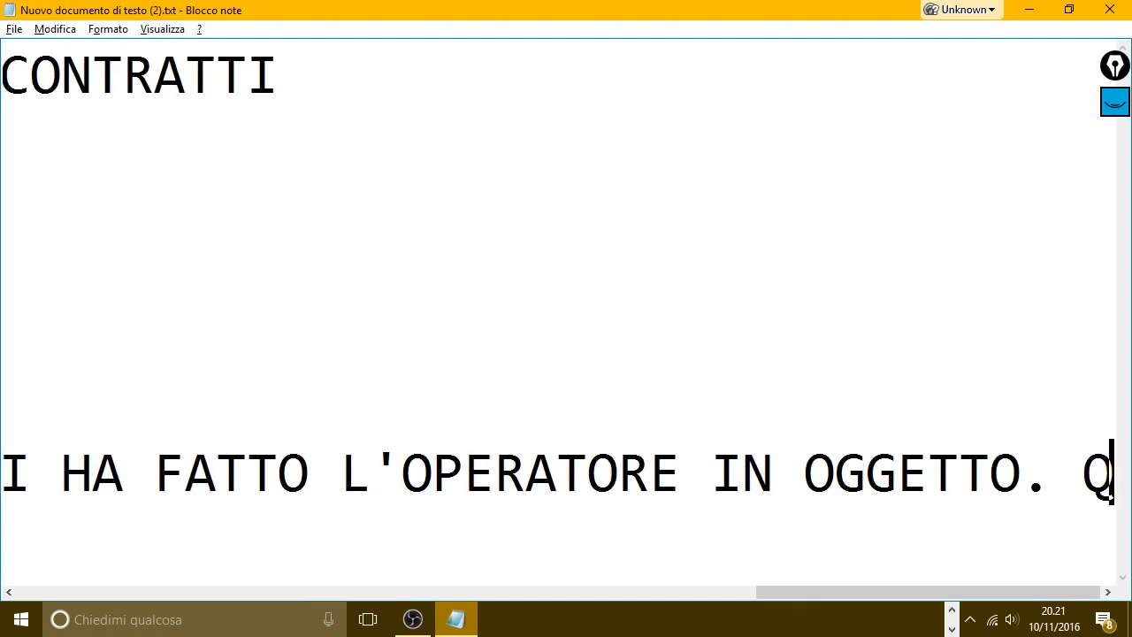
text(UINDI )
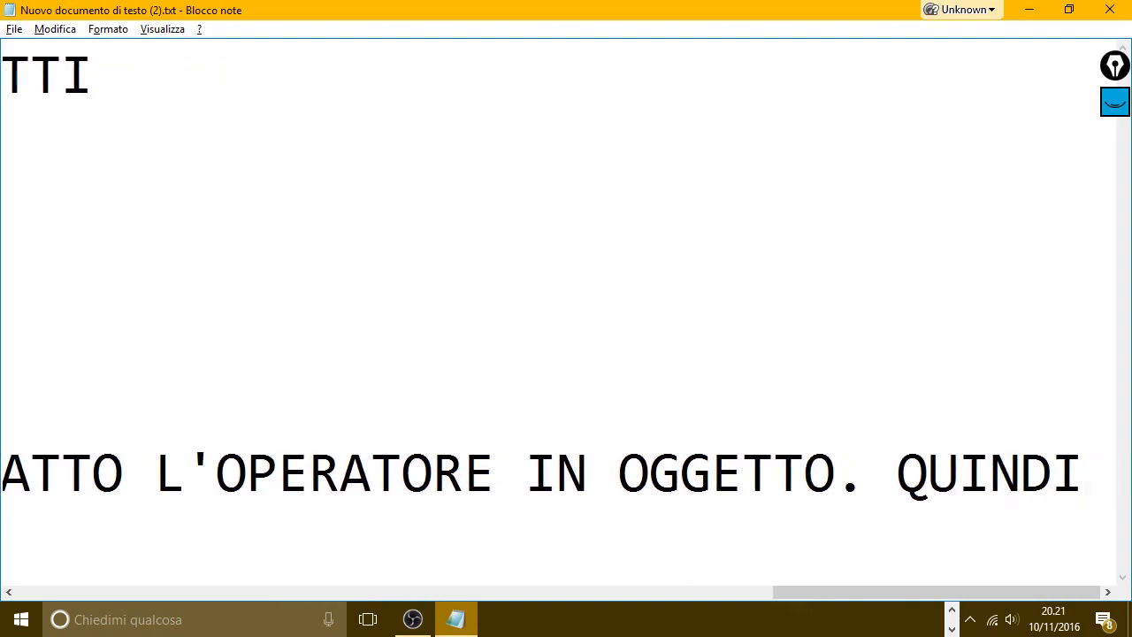
text(HAI POTU)
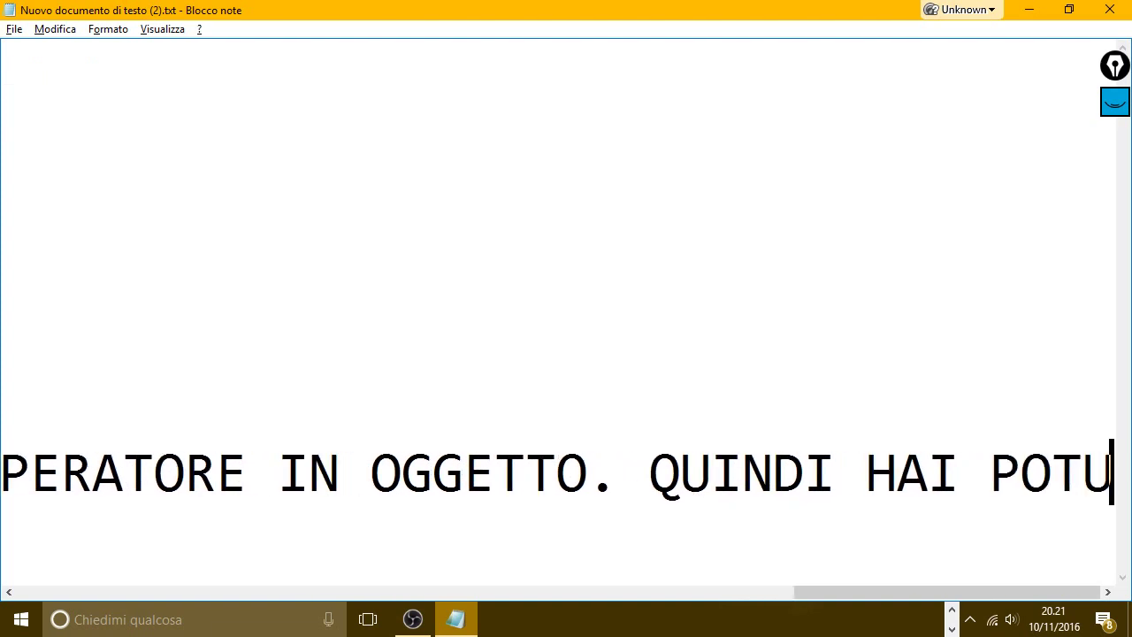
text(TO VEDERE CHE)
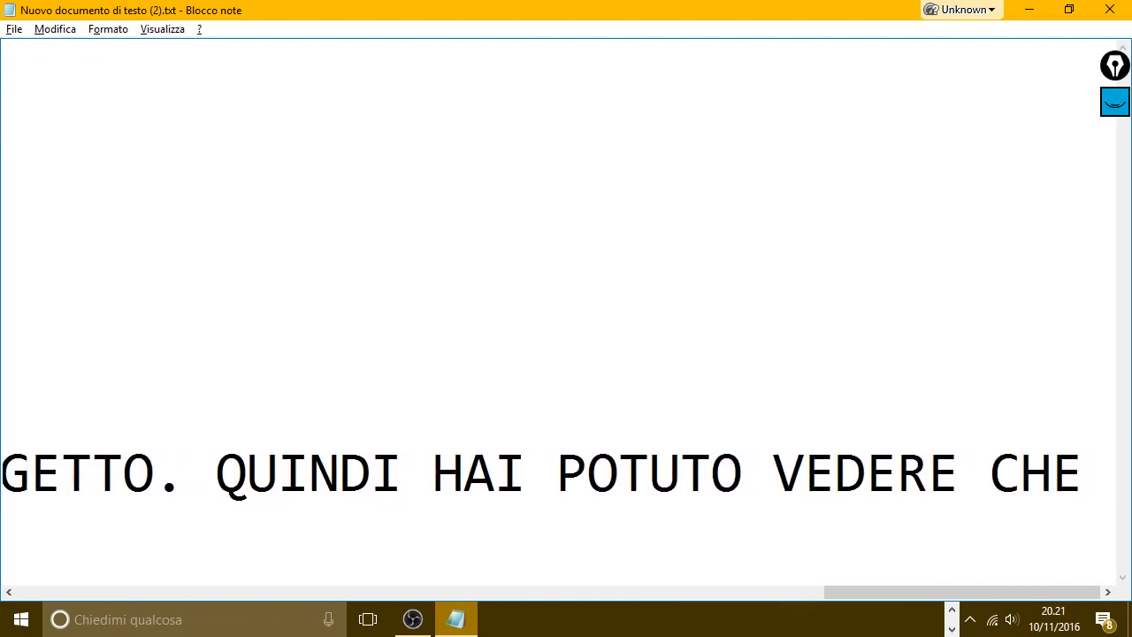
click(1068, 10)
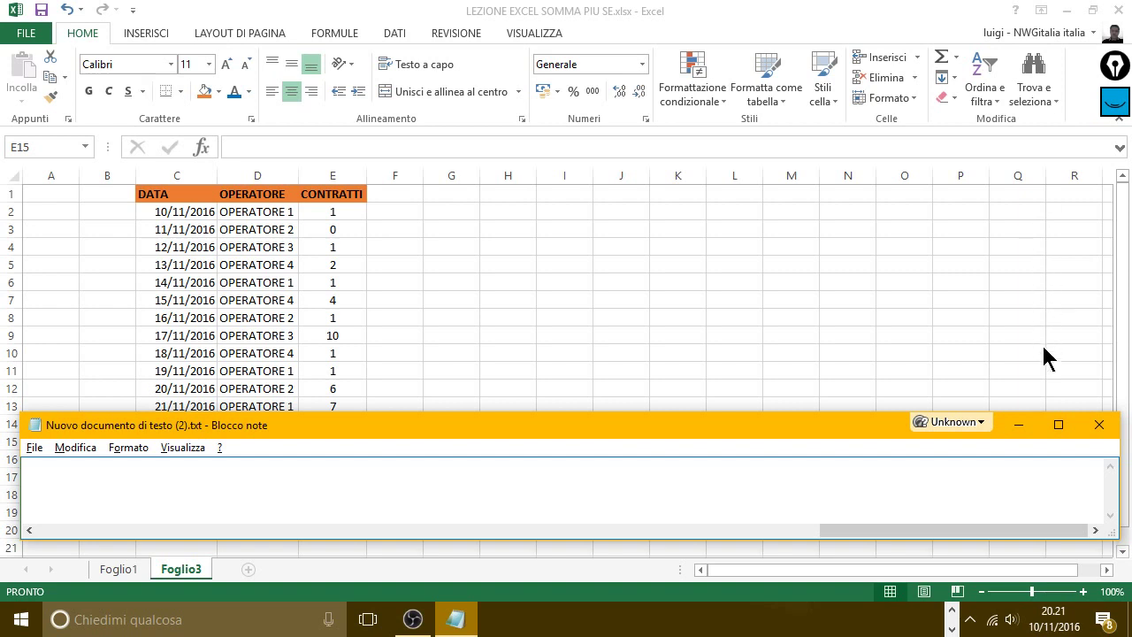
click(1059, 426)
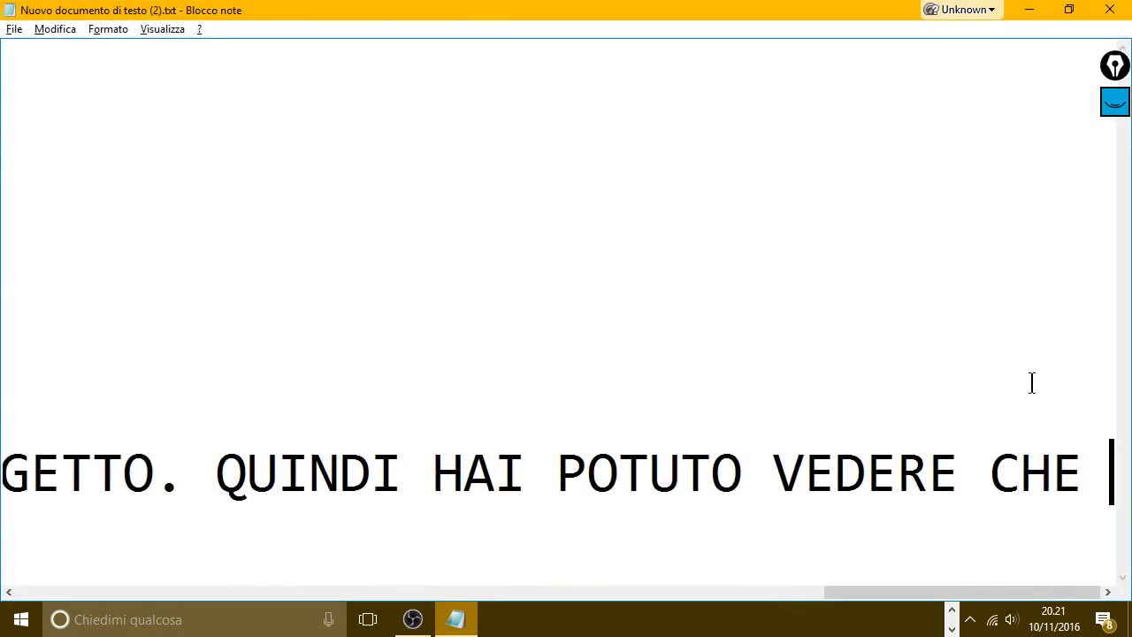
text(GRA)
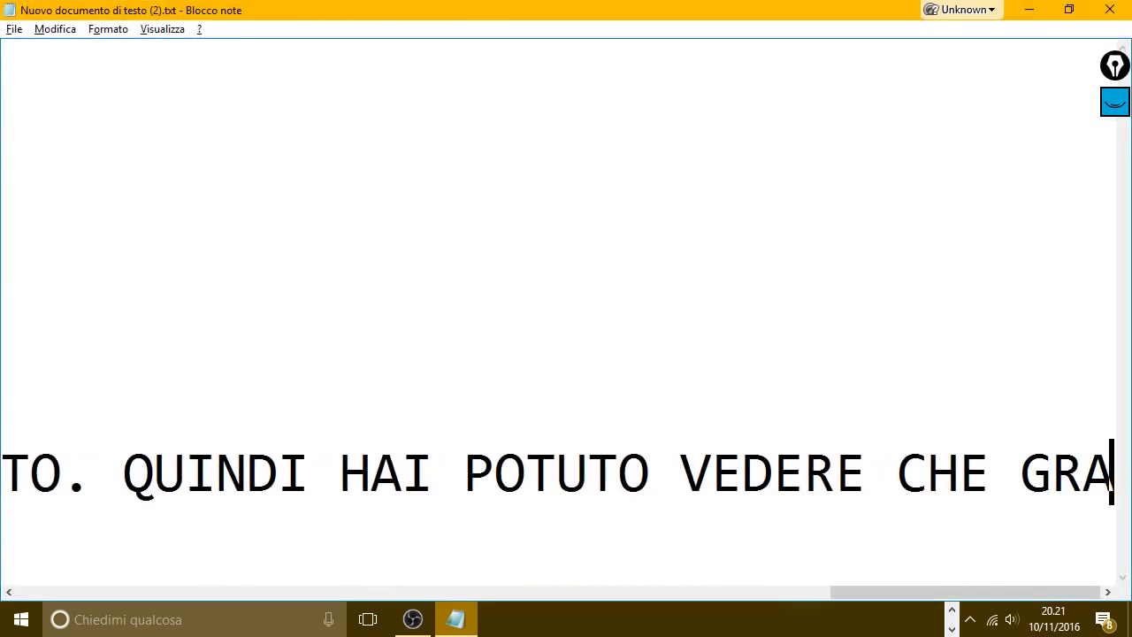
text(IE)
key(BackSpace)
key(BackSpace)
text(ZIE ALLA)
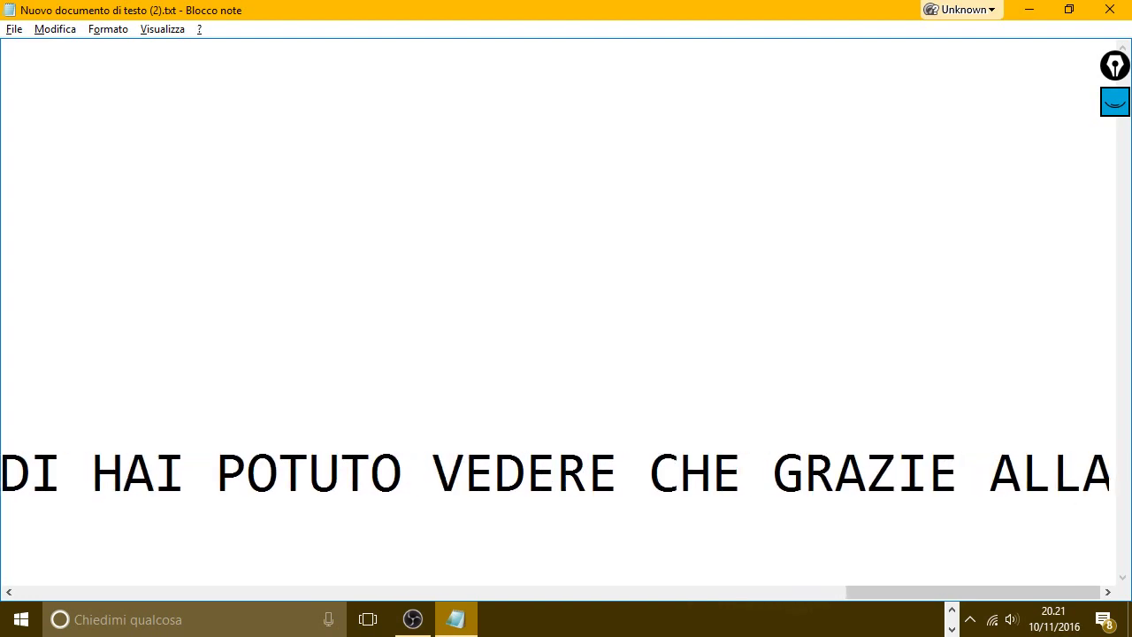
text( FORMULA IMM)
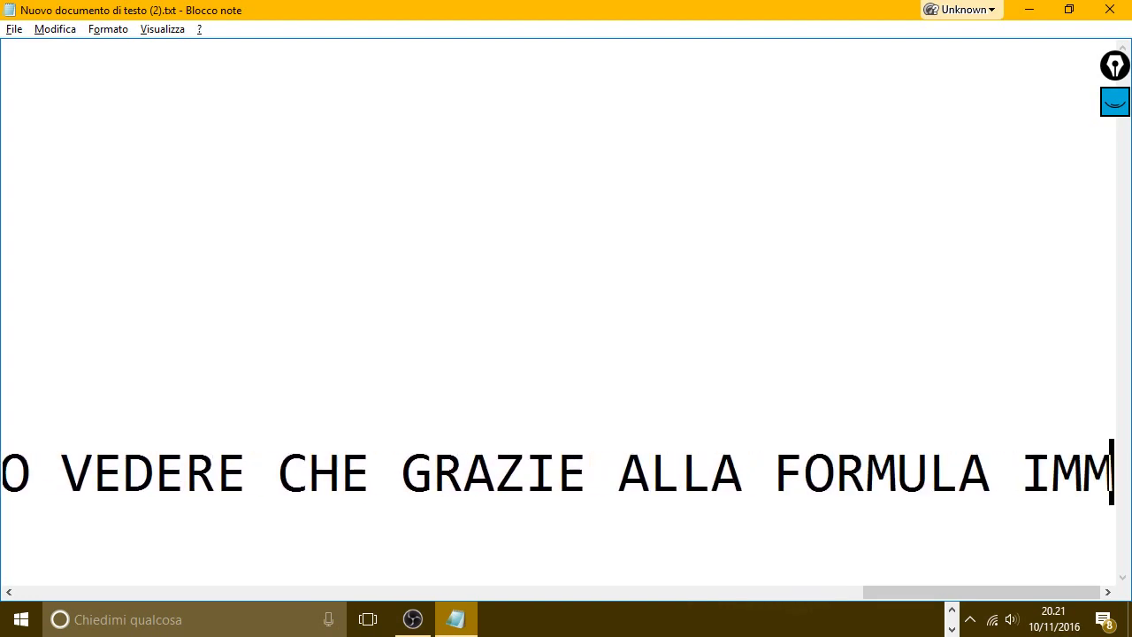
text(ESSA POSS)
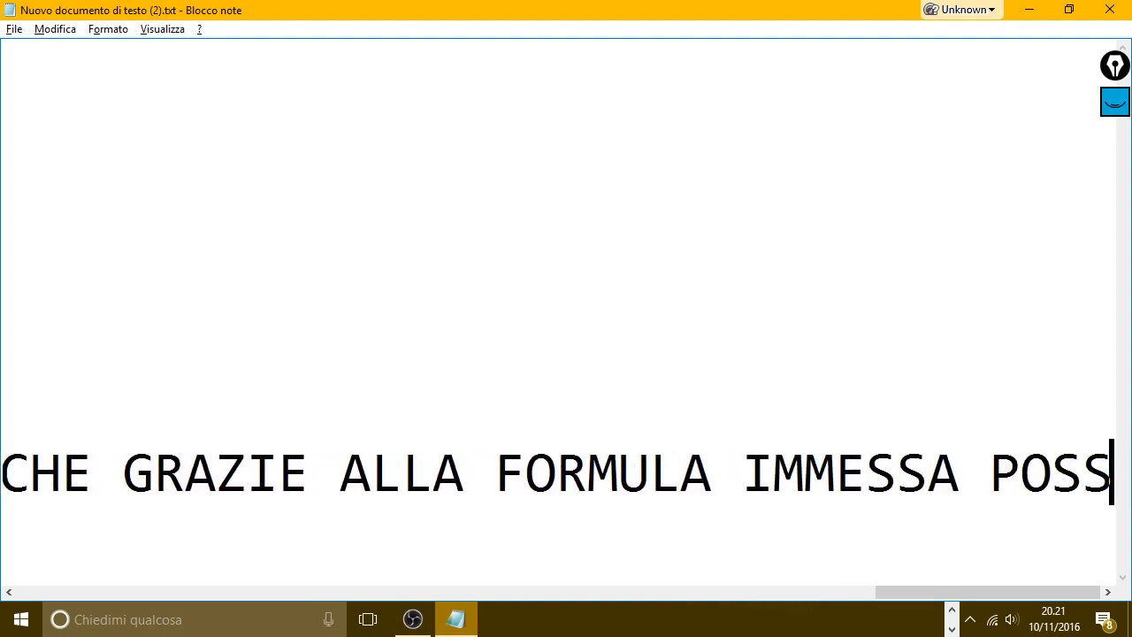
text(IAMO SAPERE )
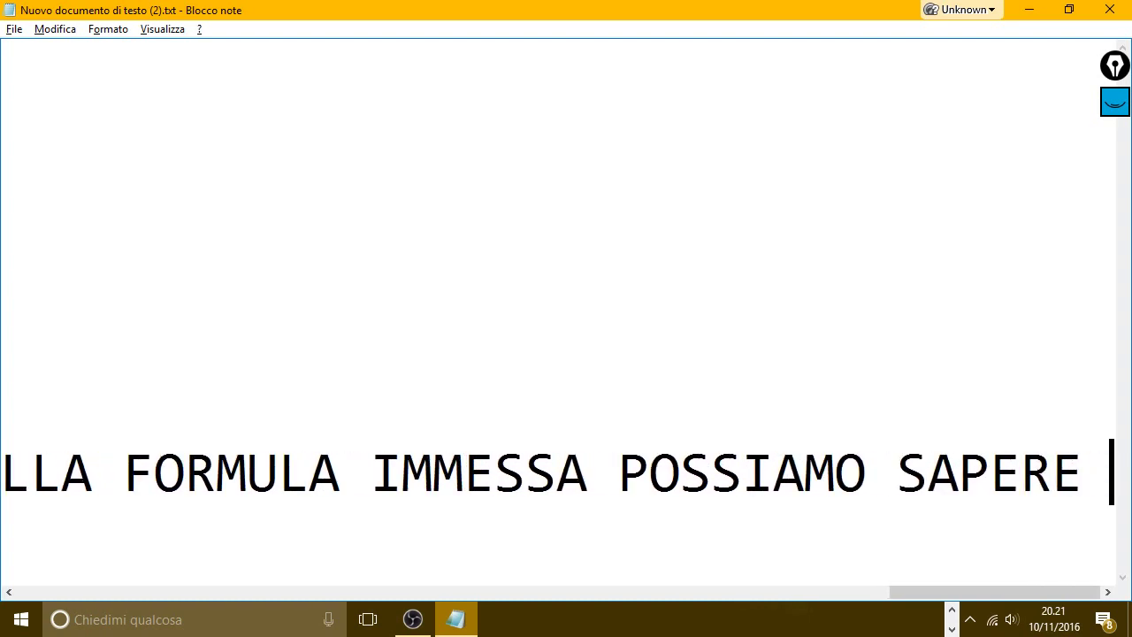
text(OGNI P)
key(BackSpace)
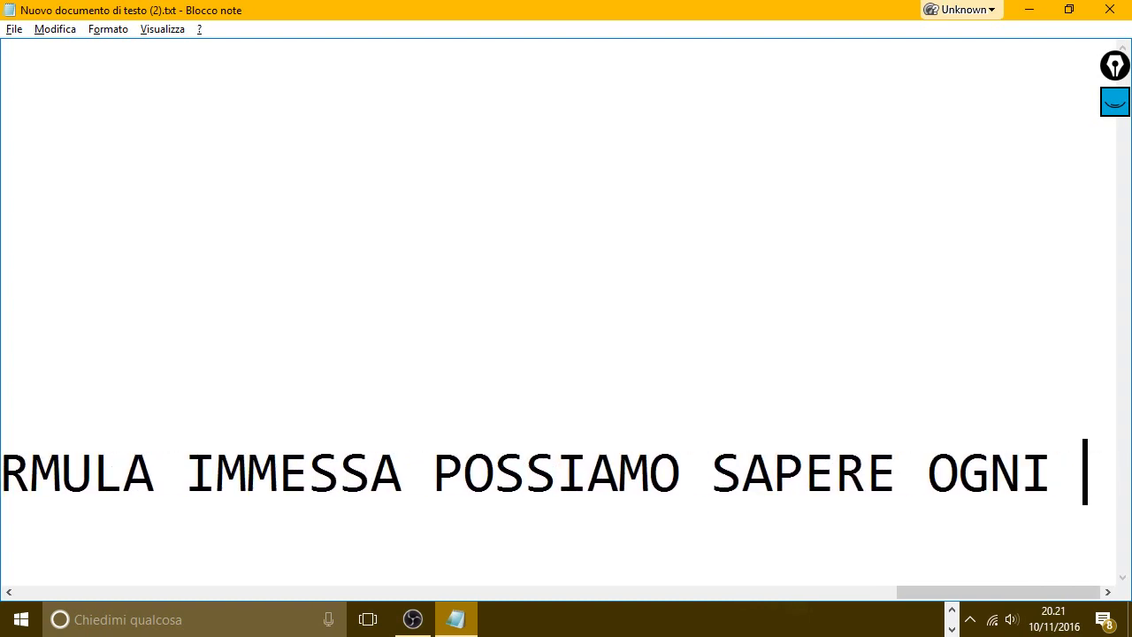
text(OPA)
key(BackSpace)
text(ERATORE QUANTI)
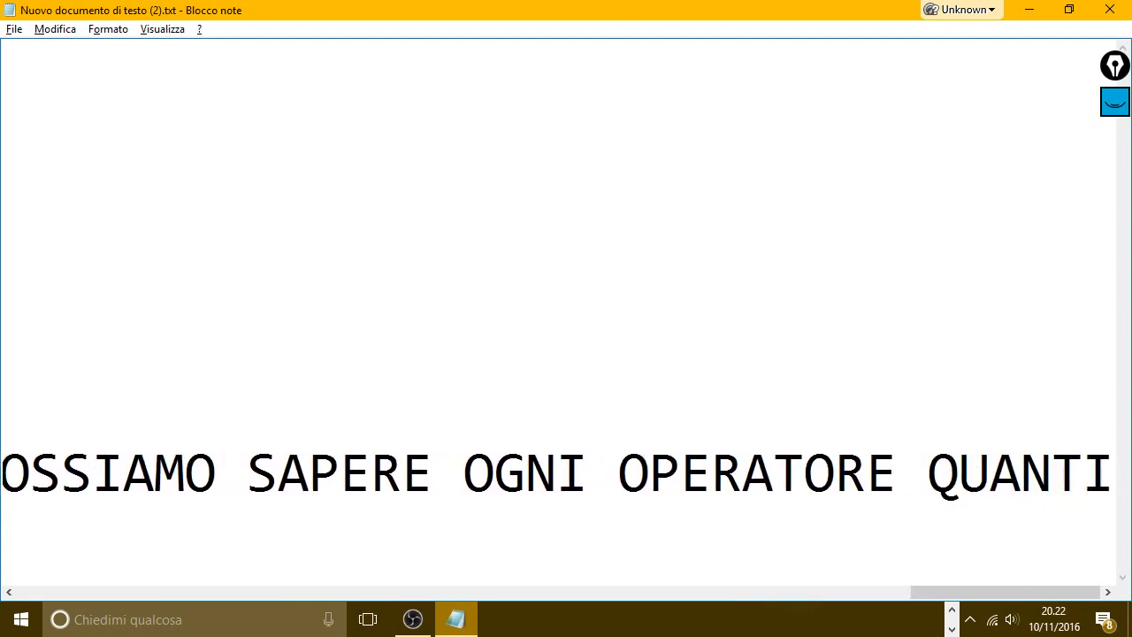
text(CONTRATTI HA)
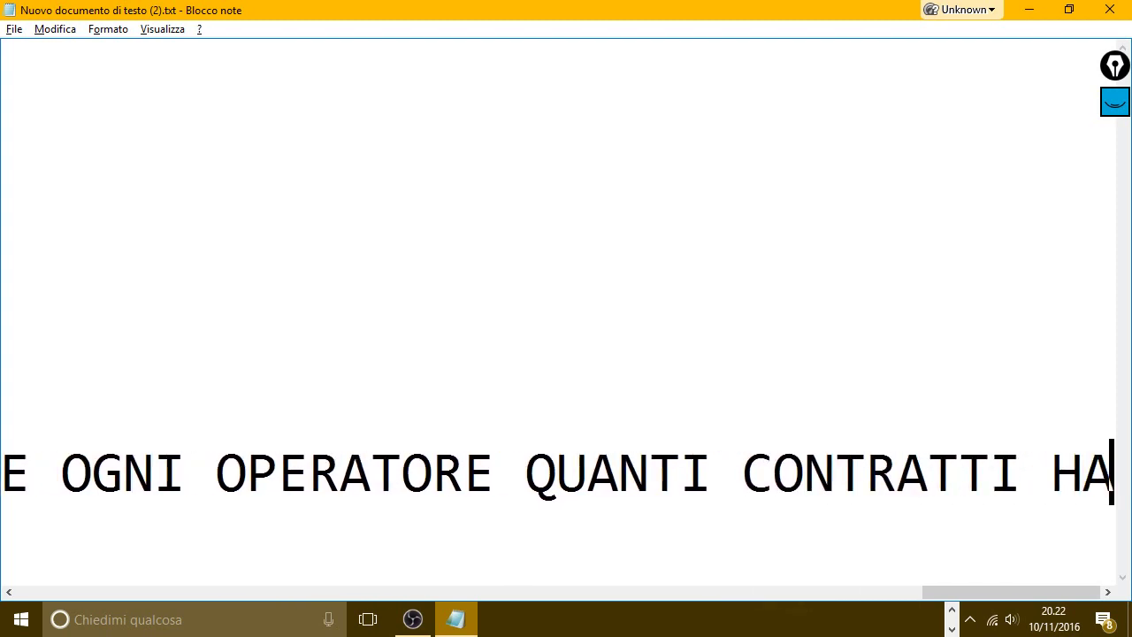
text(TO IN UN)
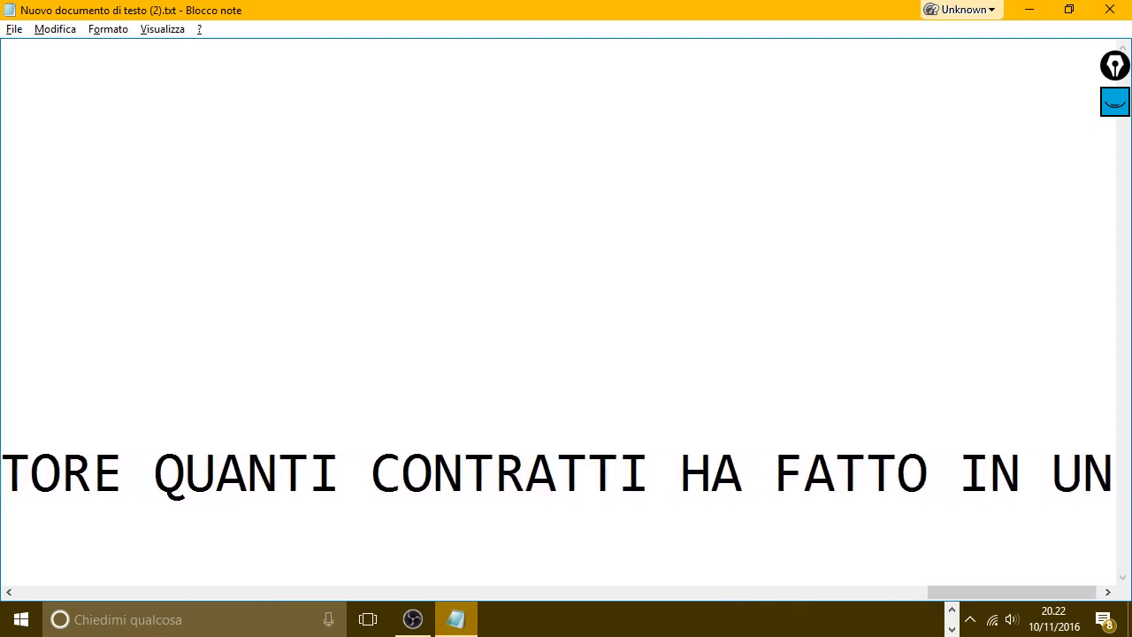
text( RANGE)
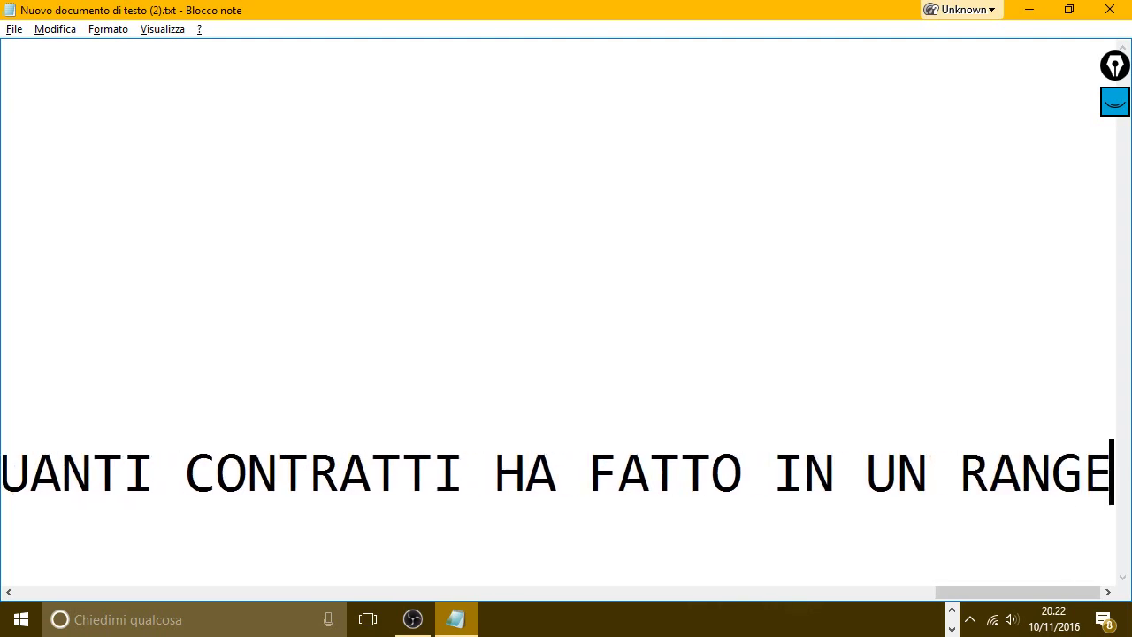
text( DI GIORNI)
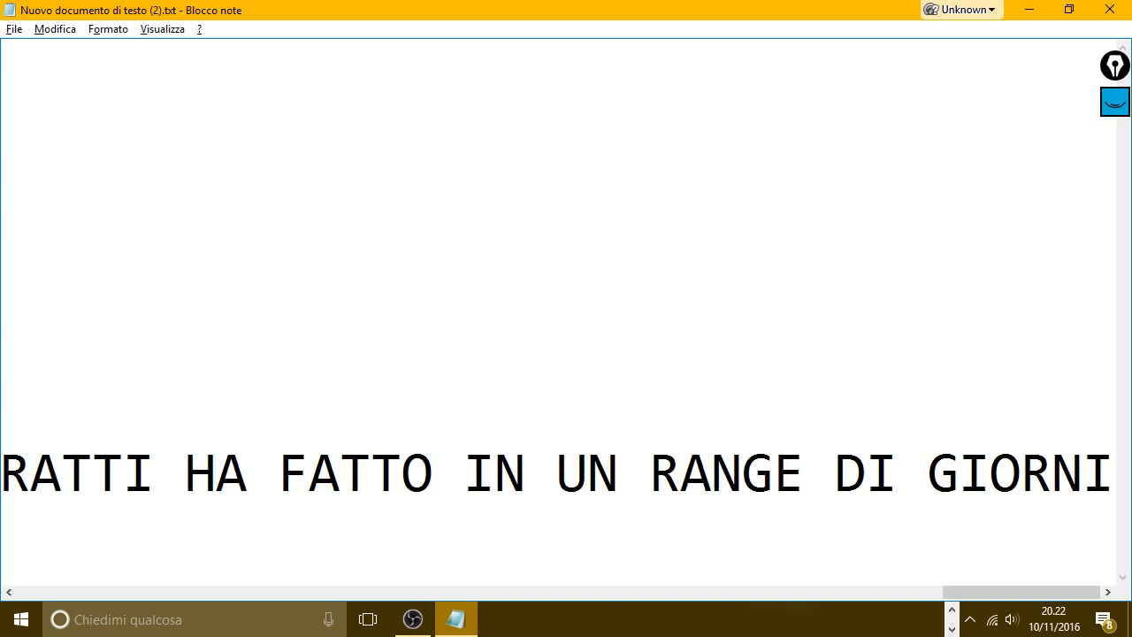
text(.)
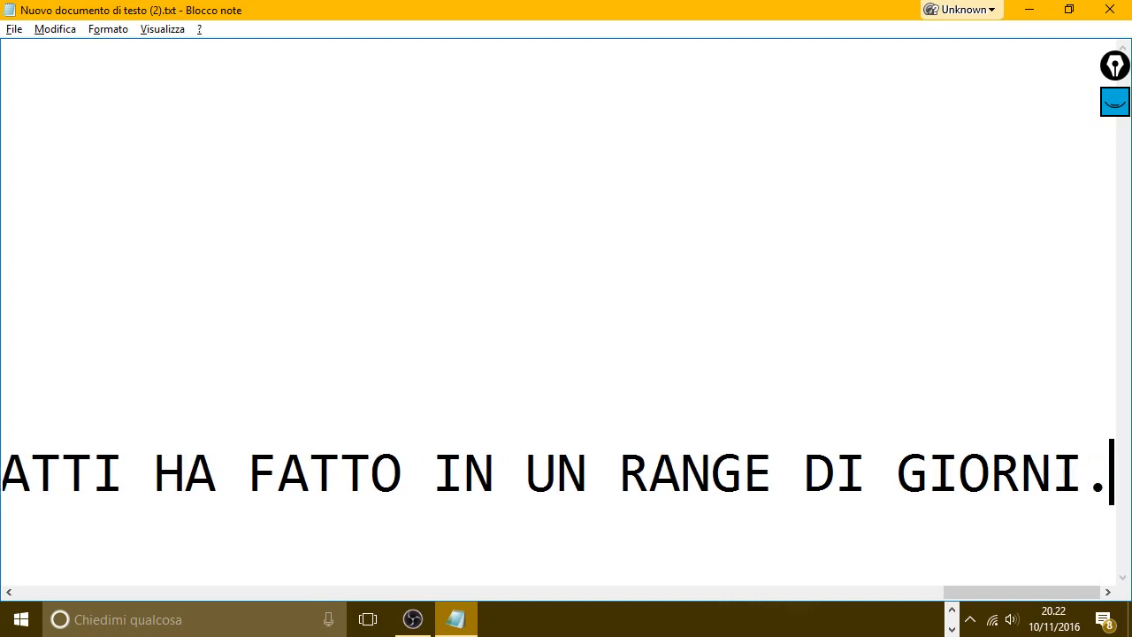
Step: Add 'ORA VEDIAMO COME FARE … RAGGIUNTO UN NUMERO DI CONTRATTI PRESTABILITO.'
key(BackSpace)
text(CHE )
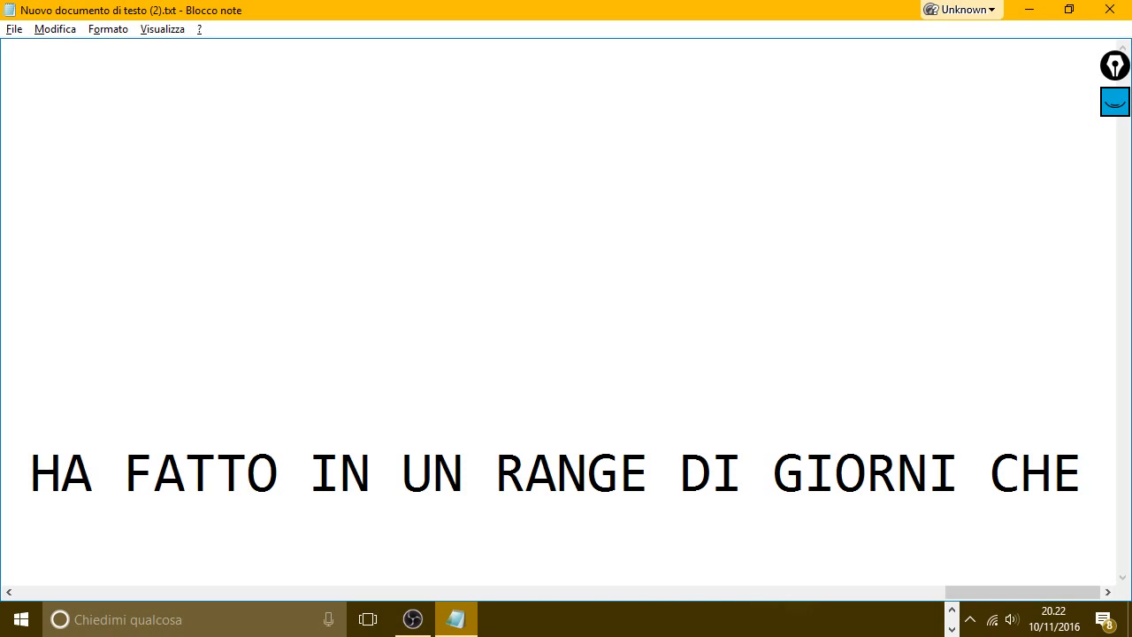
text(VOLEVAMO SAP)
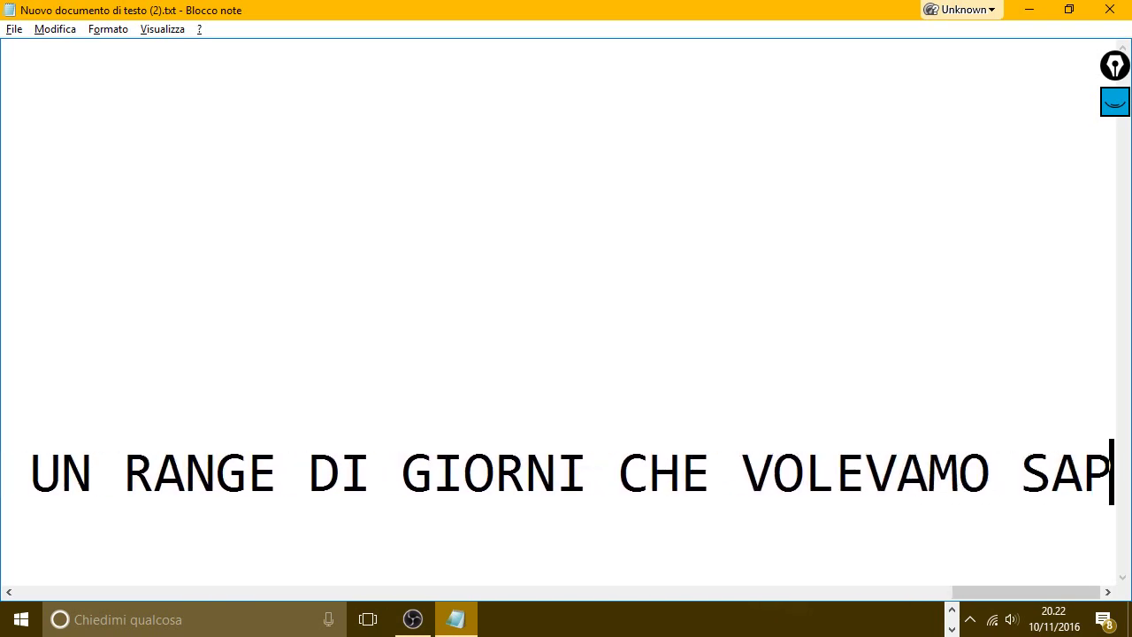
text(ERE)
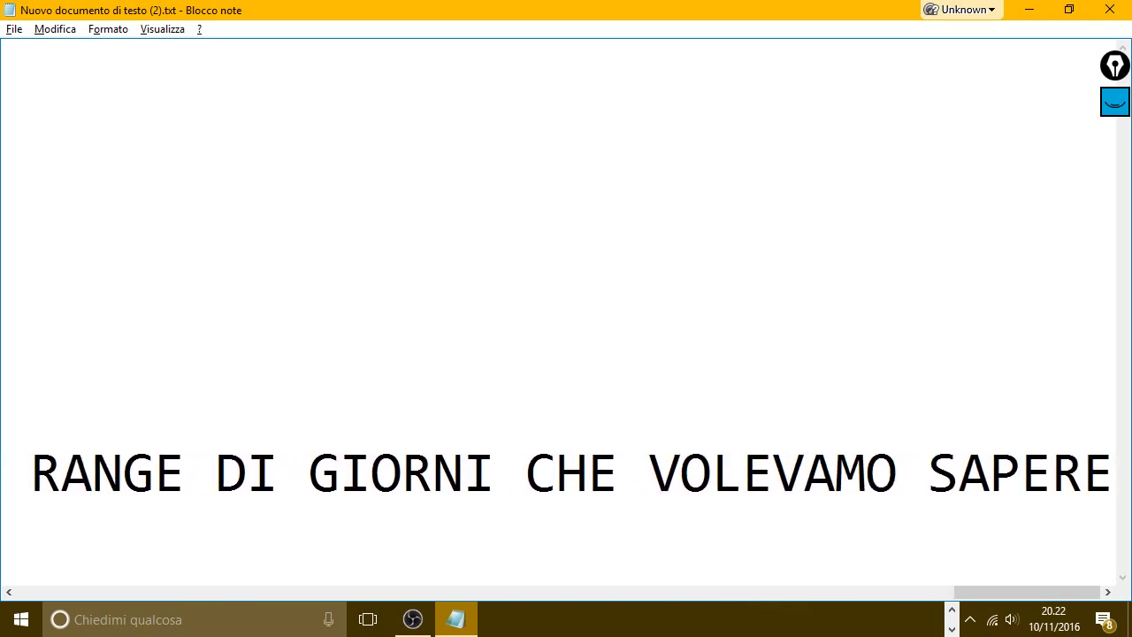
text( O CH)
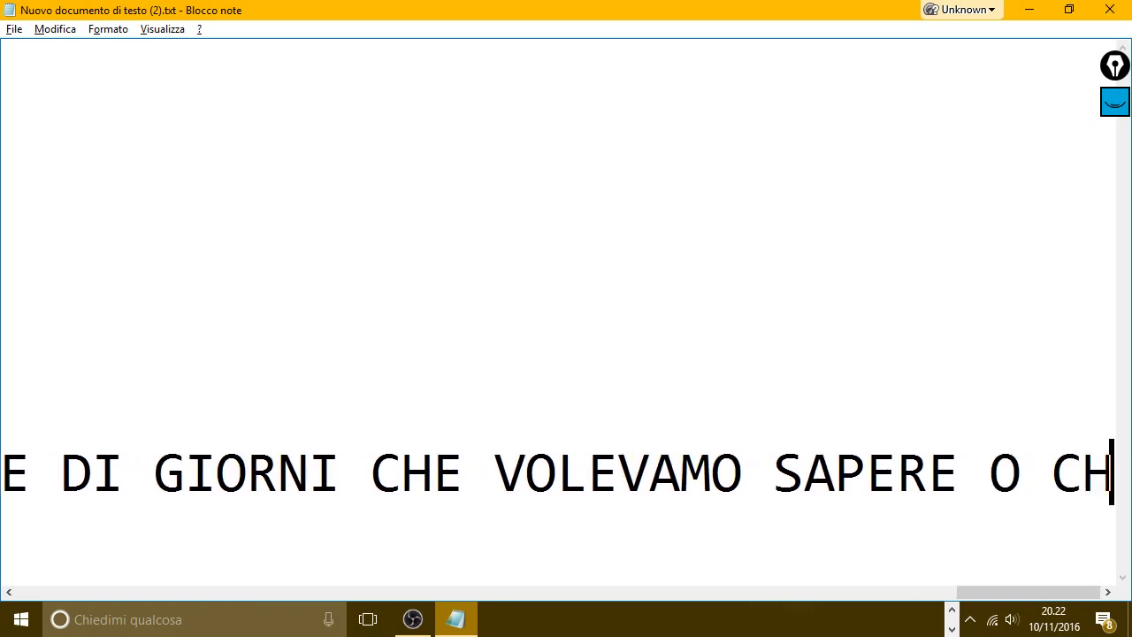
text(E CI INTE)
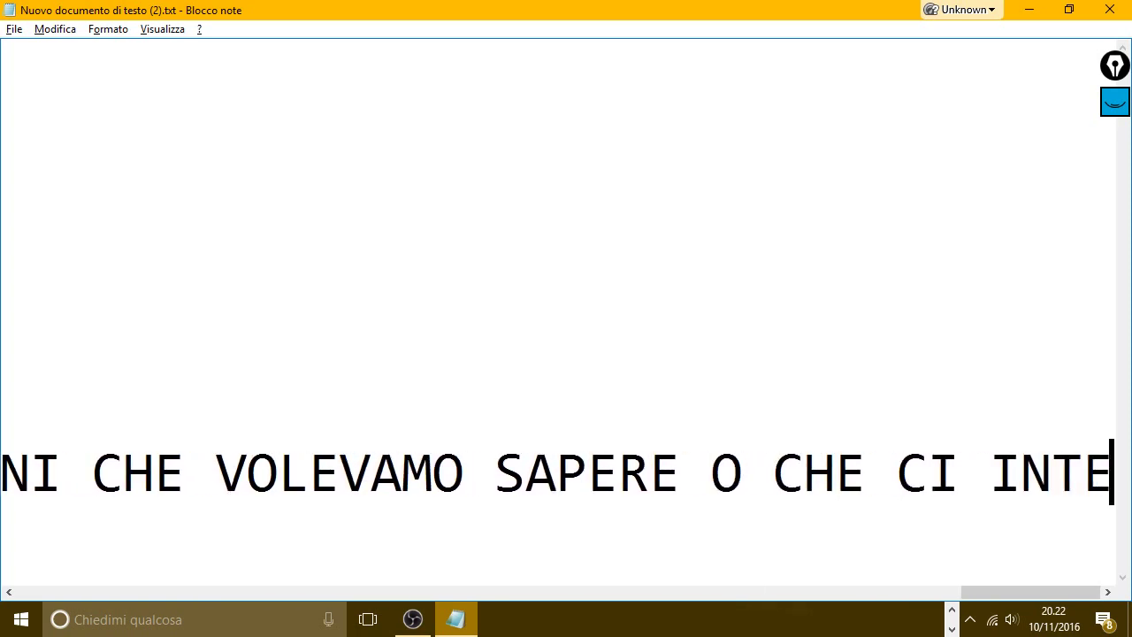
text(RESSA. )
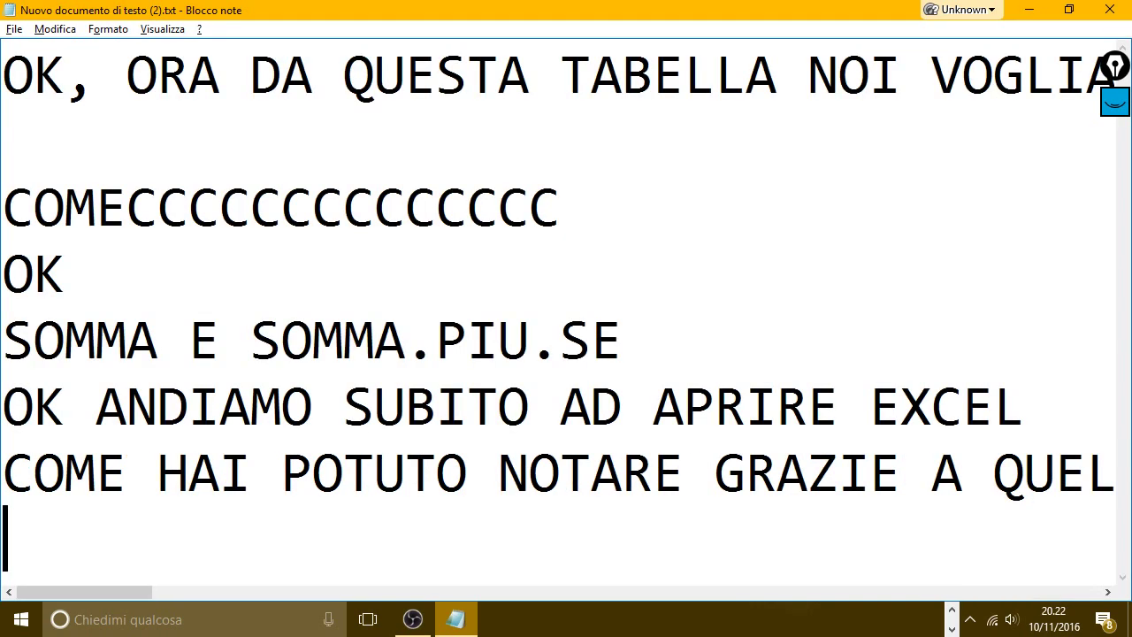
text(ORA )
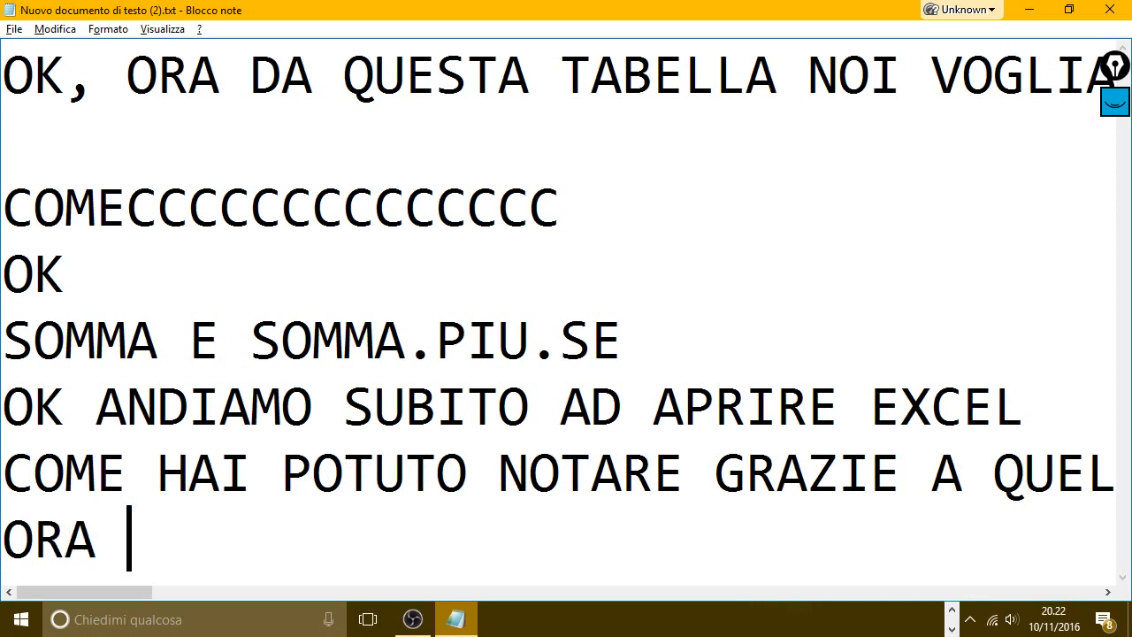
text(VEDIA)
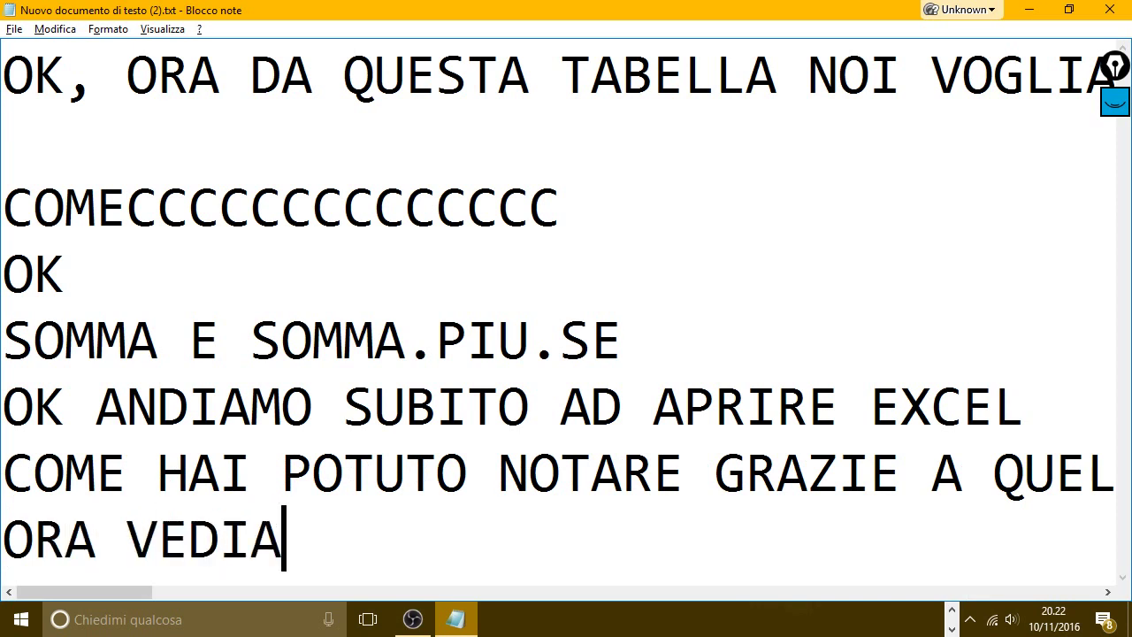
text(MO)
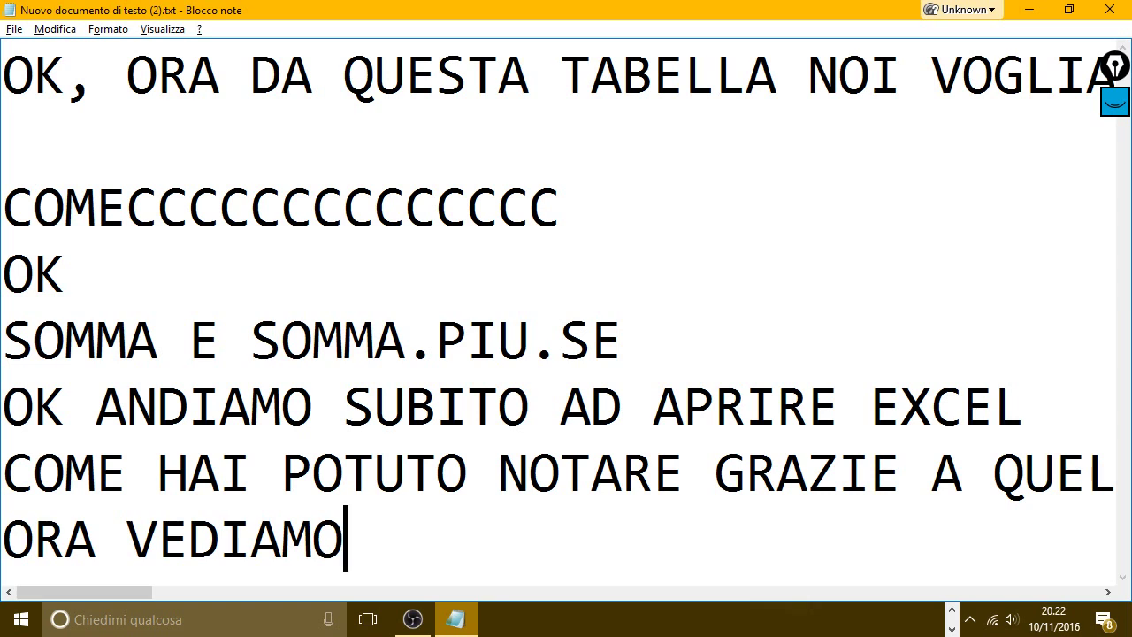
text( C)
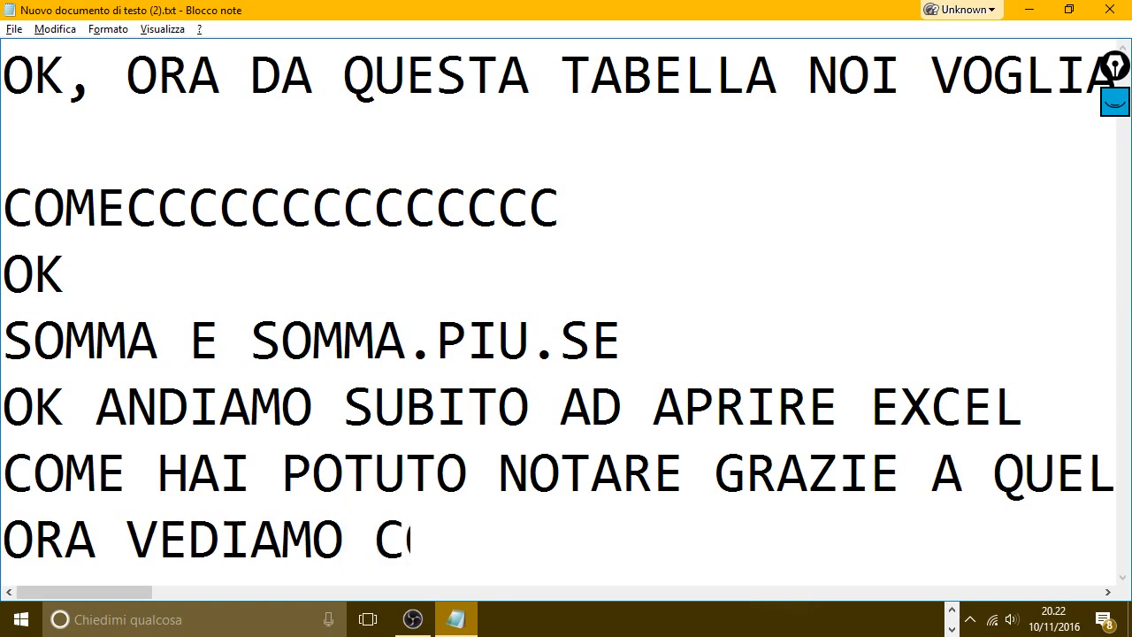
text(OME FAE P)
key(BackSpace)
key(BackSpace)
key(BackSpace)
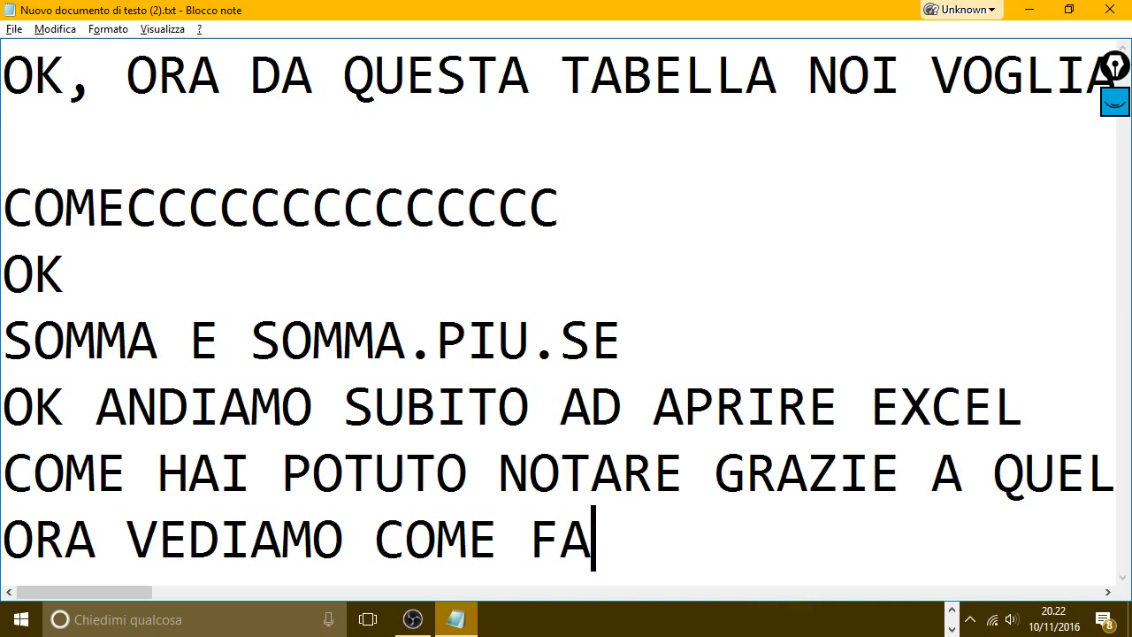
text(RE PER SAPE)
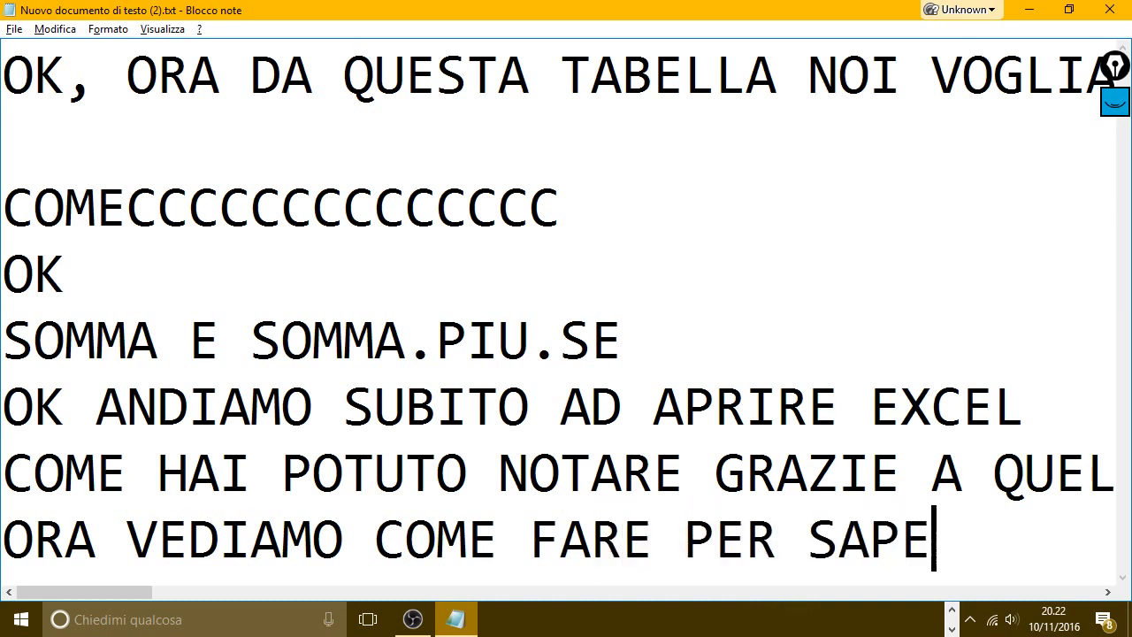
text(RE SE )
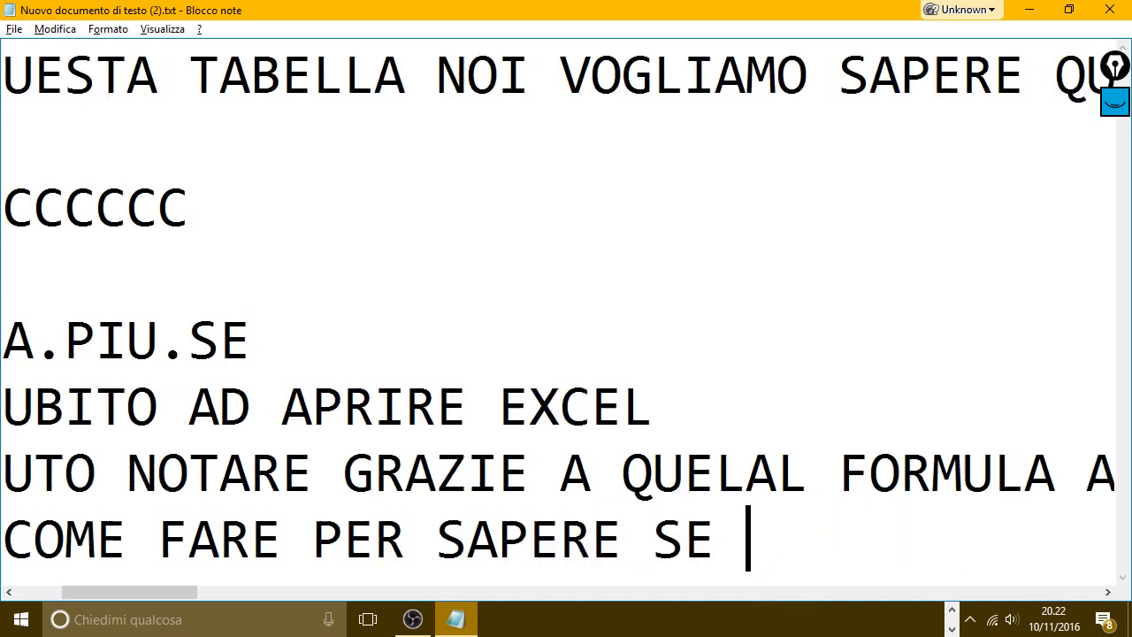
text(UN )
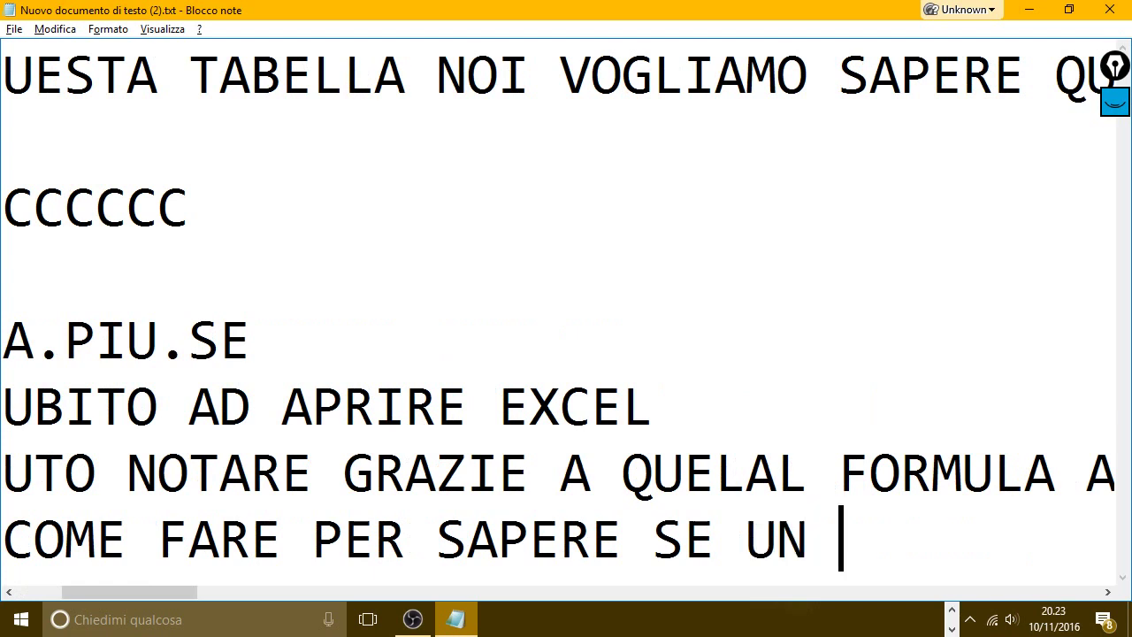
text(DETERMIN)
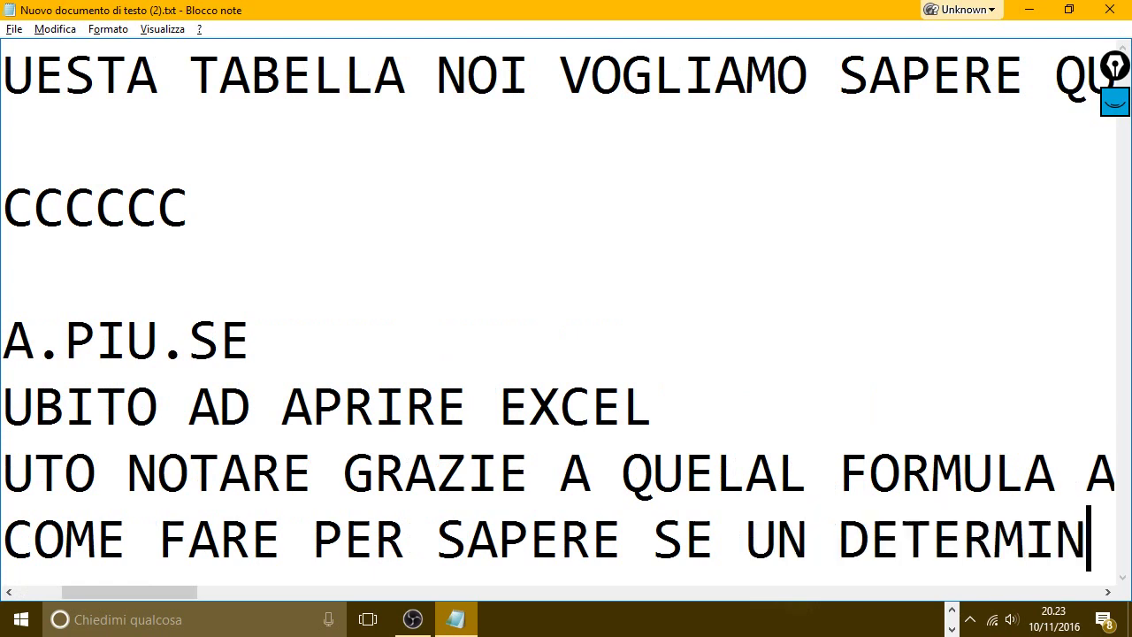
text(ATO OPER)
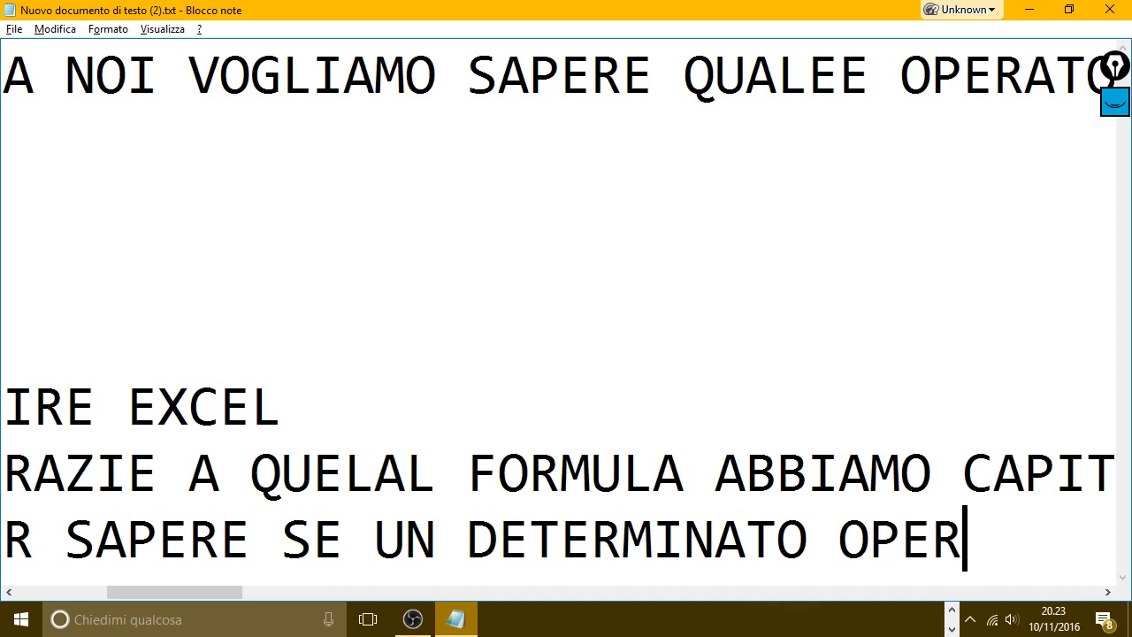
text(ATORE HA )
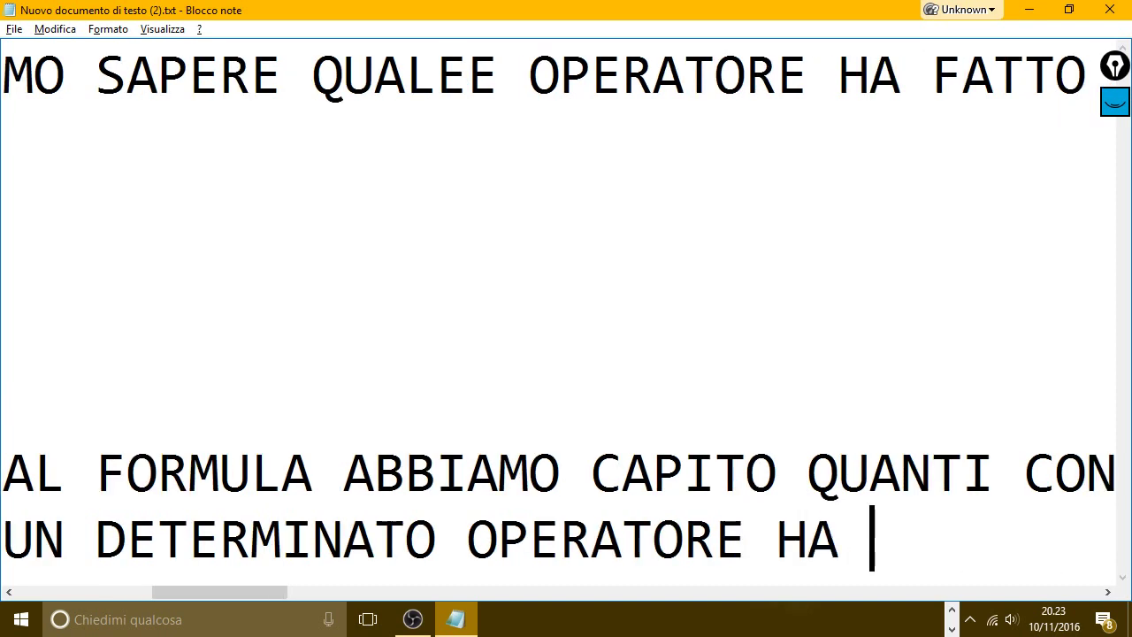
text(SUPE)
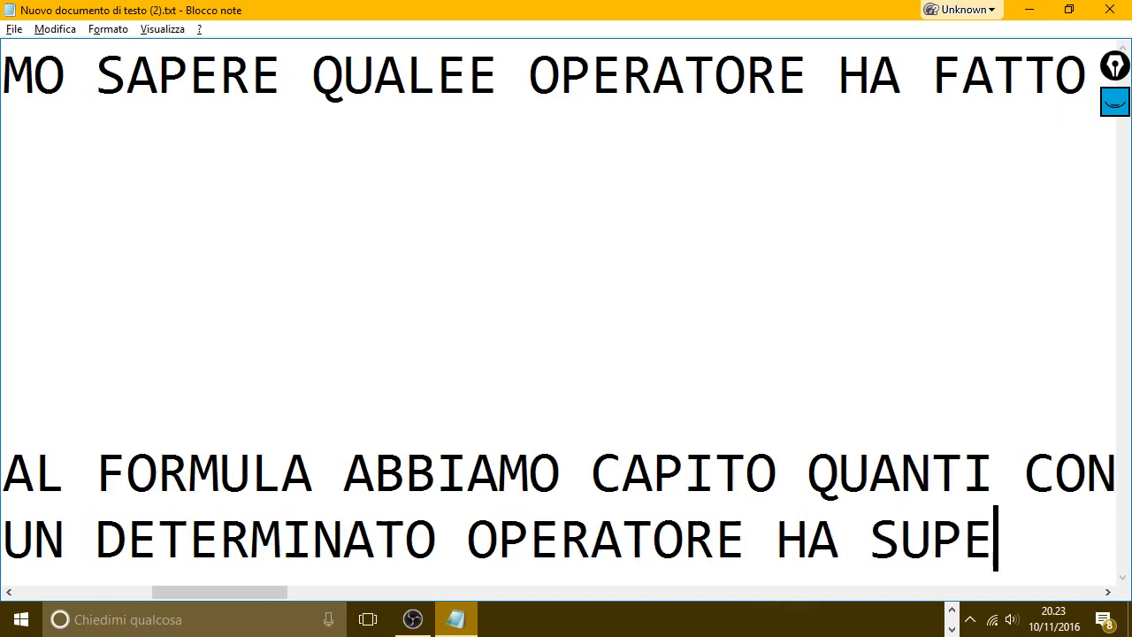
text(RATO U)
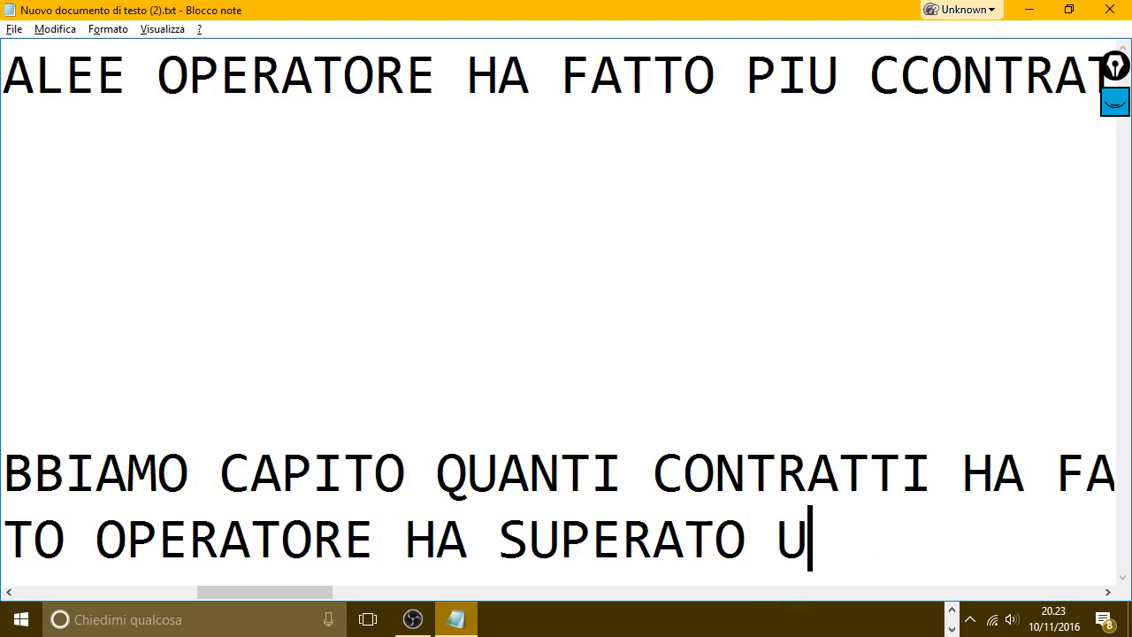
key(BackSpace)
text(O )
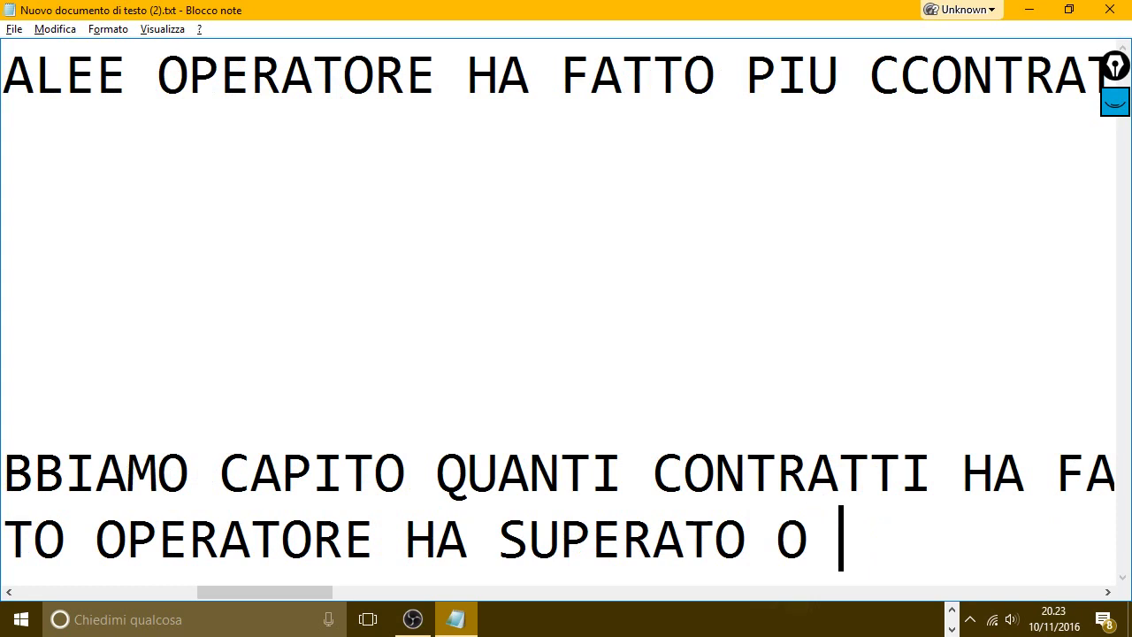
text(RAGGIUNTO )
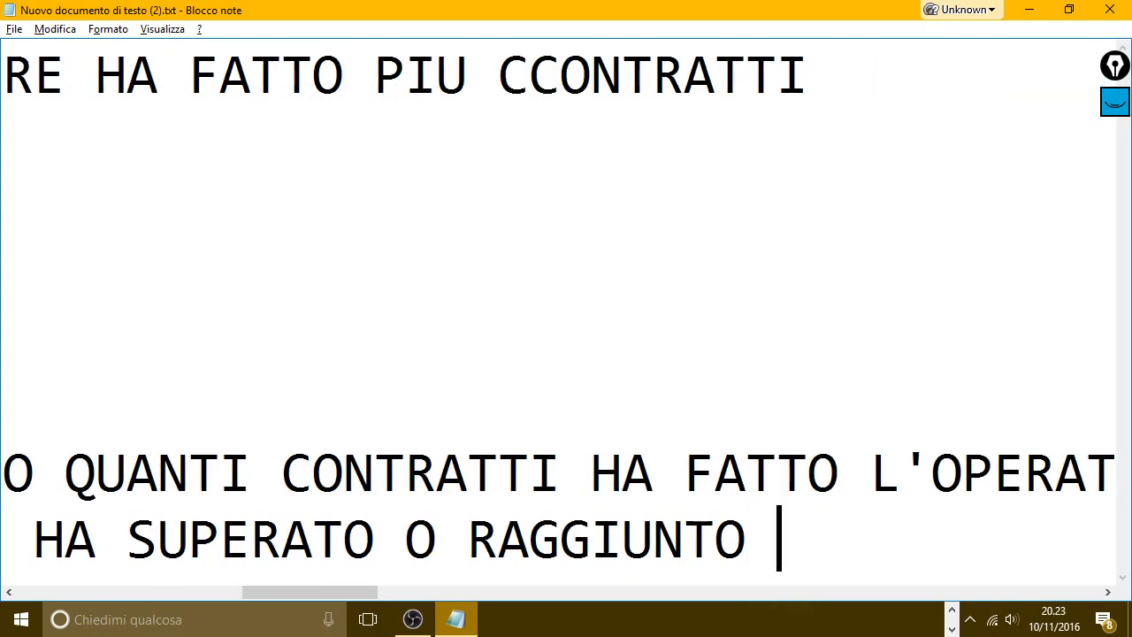
text(UN NU)
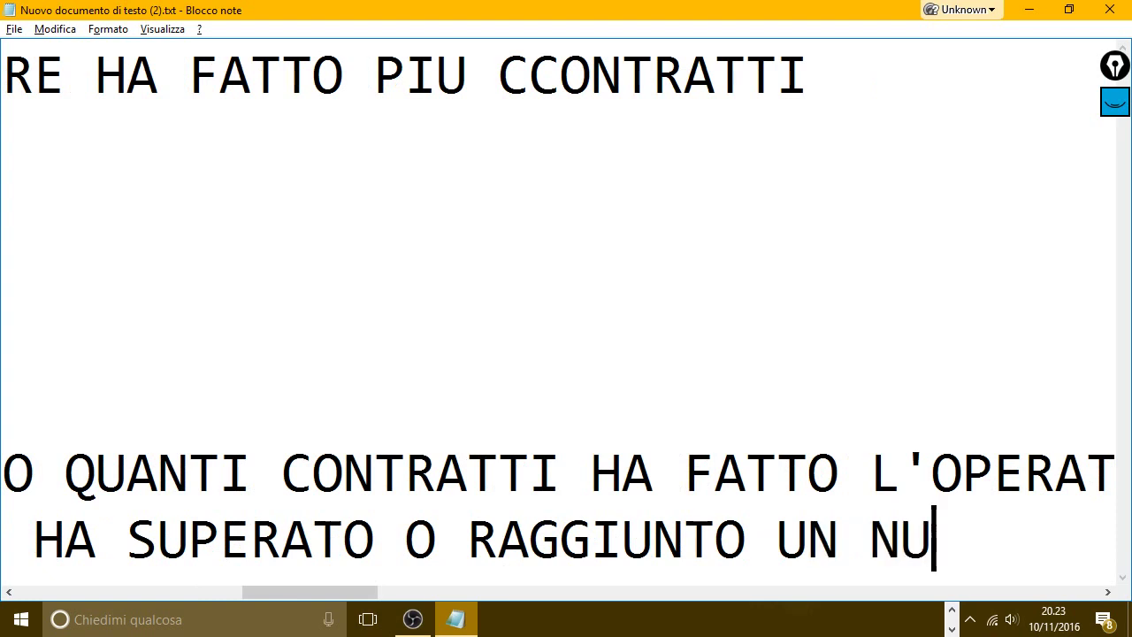
text(MERO DI CONTRA)
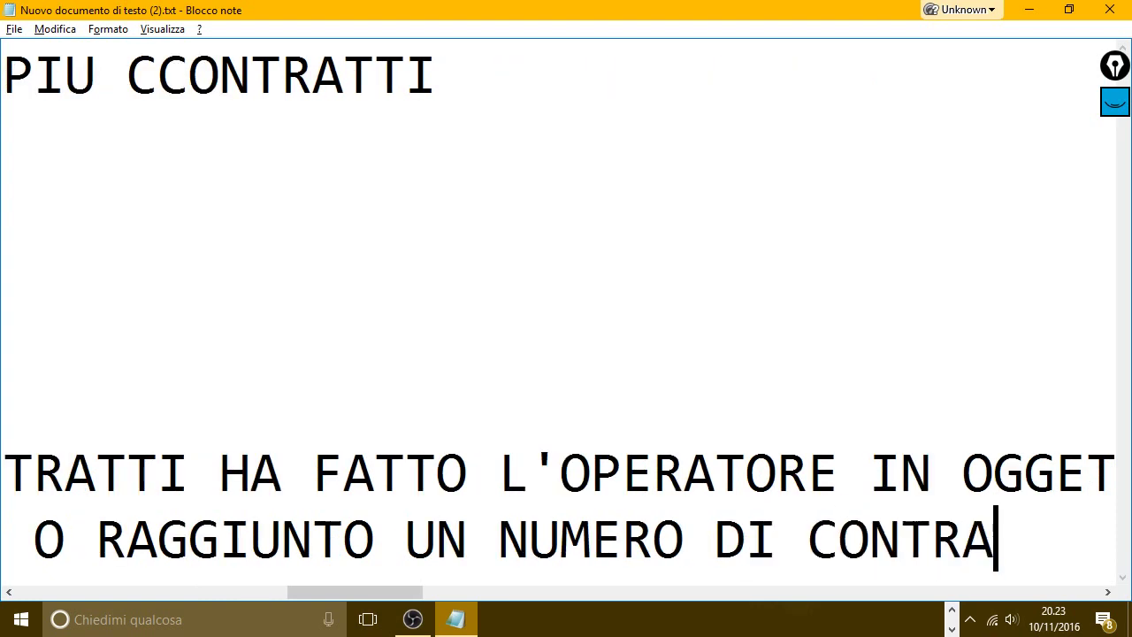
text(TTI PRESTA)
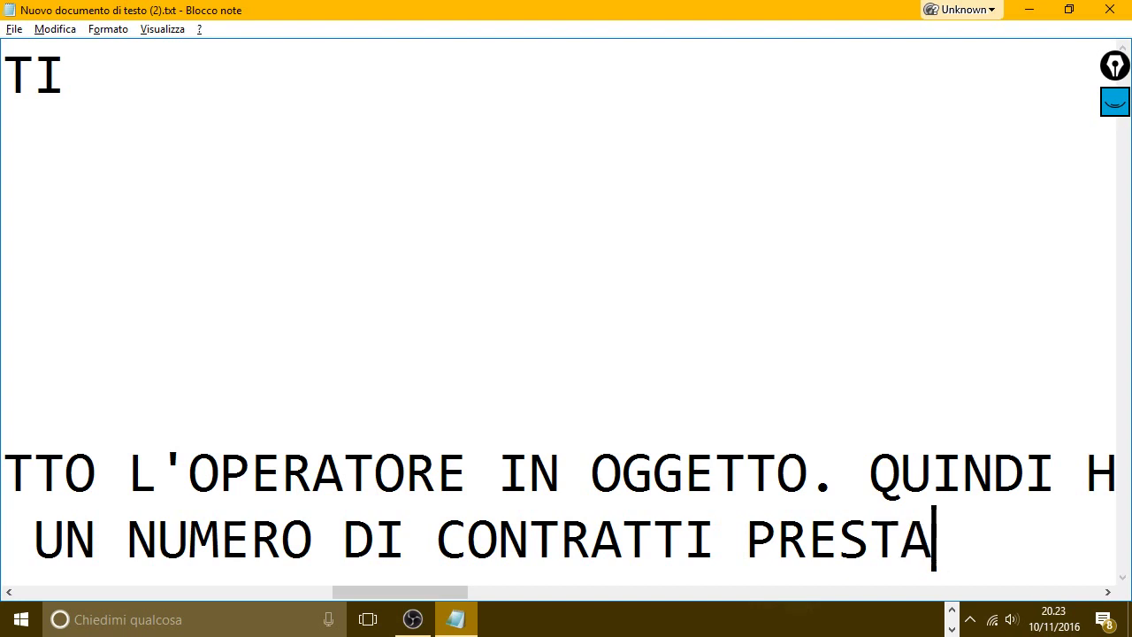
text(BILITO.)
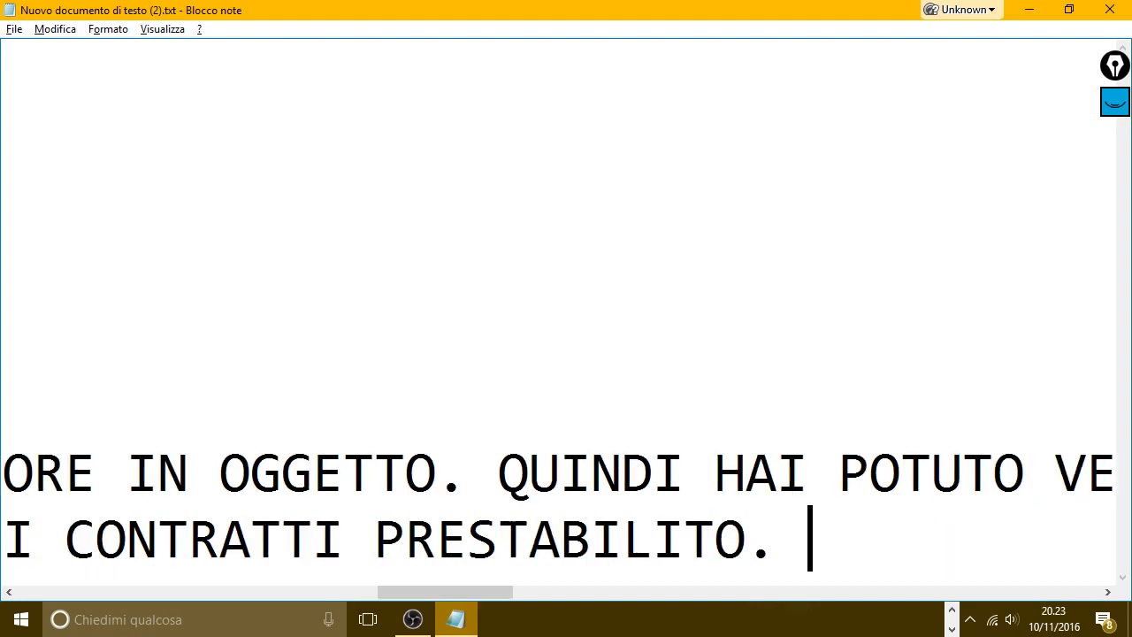
Step: Start a new note line reading 'VADO A FARE LA FORMULA.'
key(Return)
text(VADO A FAR)
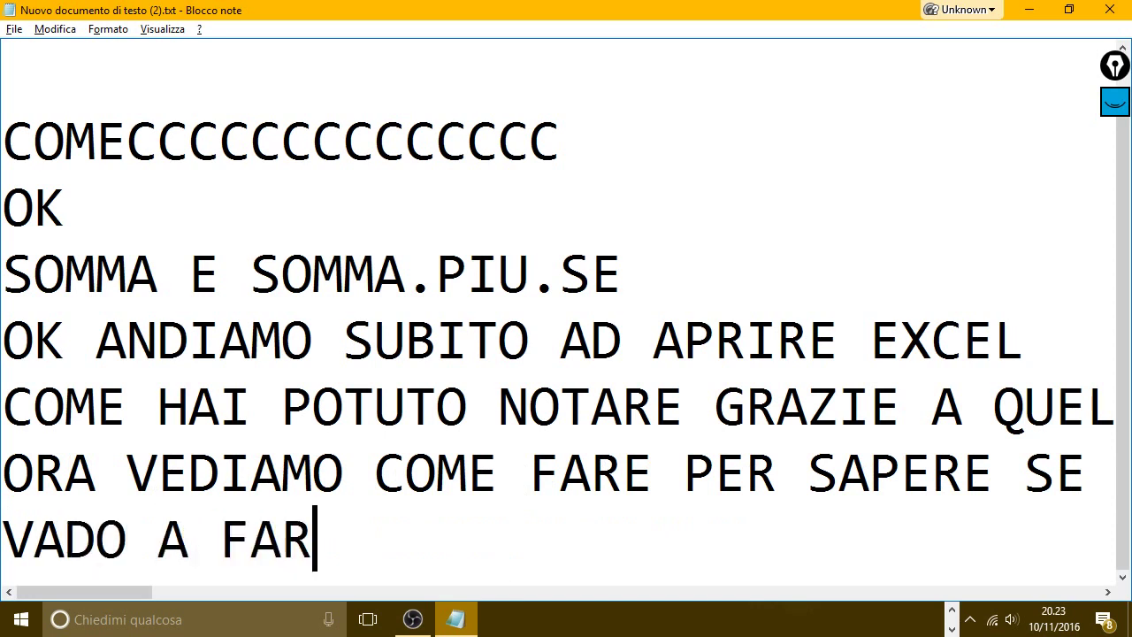
text(E LA FO)
key(BackSpace)
key(BackSpace)
text(FO)
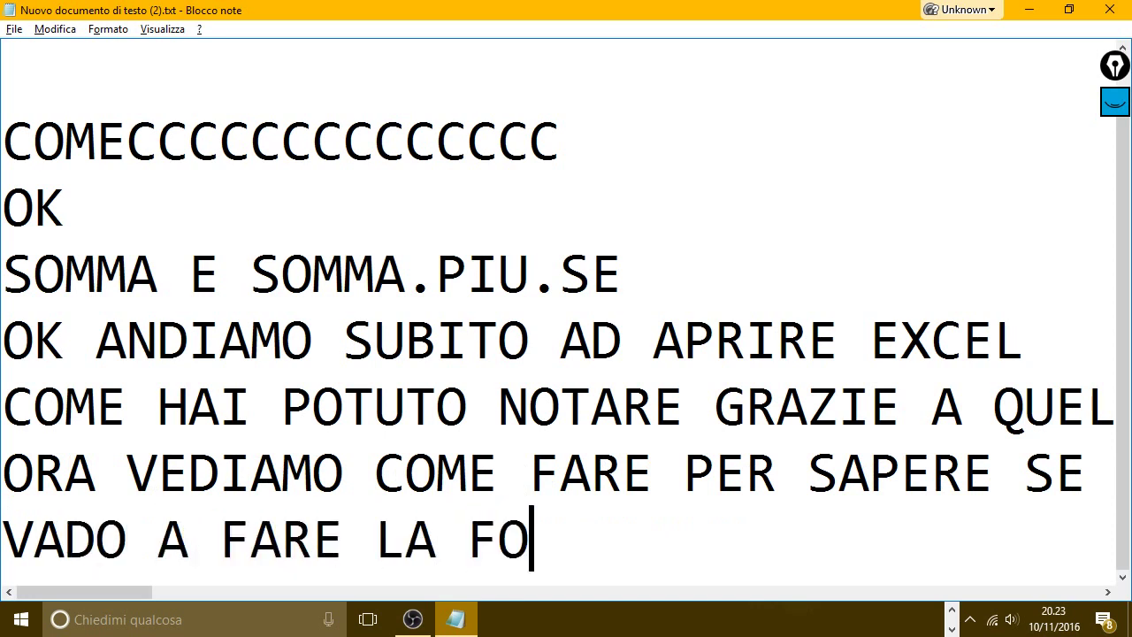
text(RMULA)
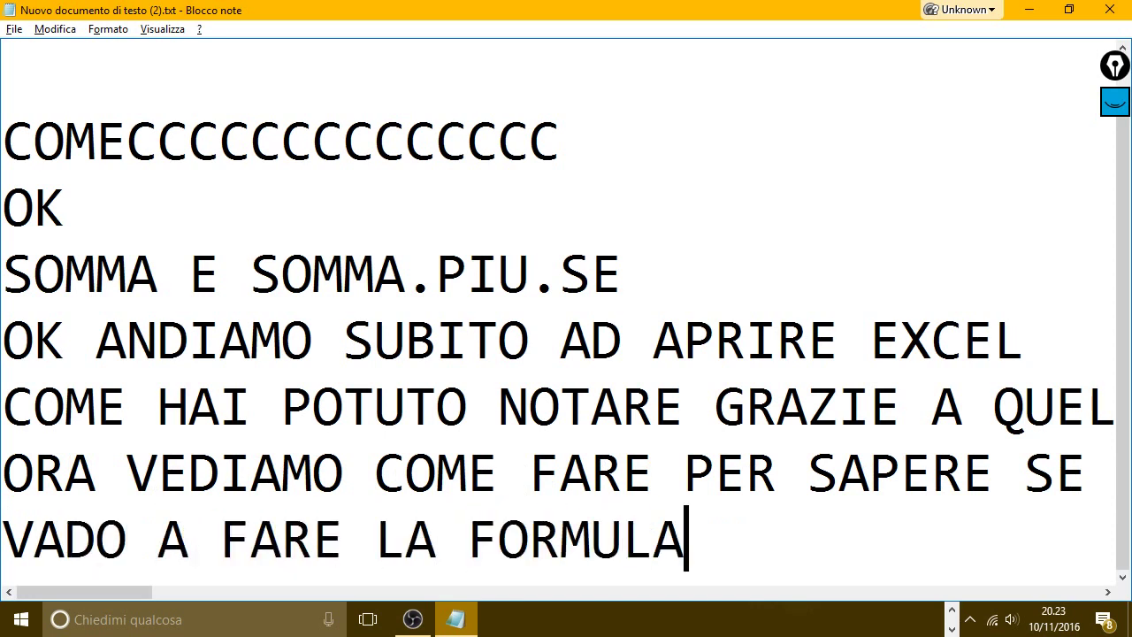
text(.)
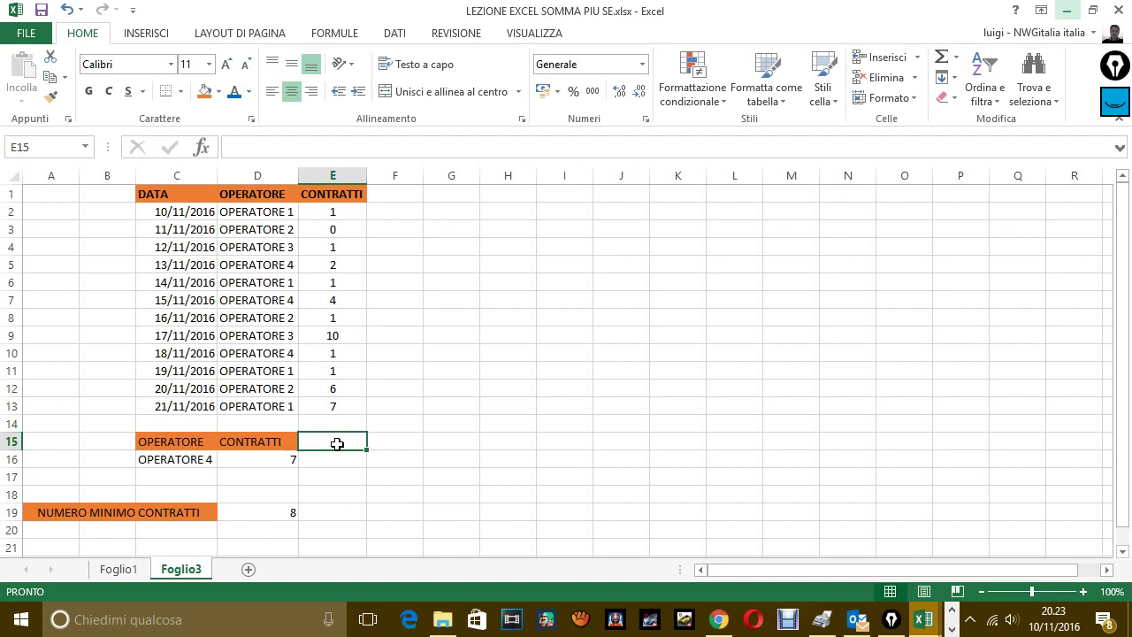
Step: Begin the formula in E15 as "=SE(" after discarding a stray cell-reference entry
text(=)
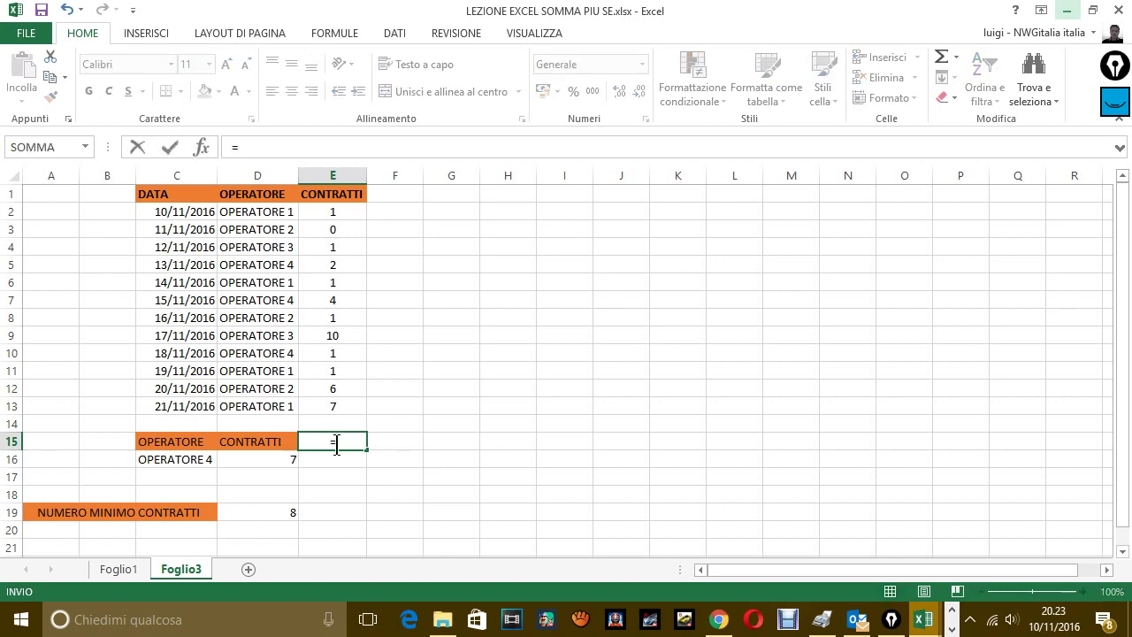
click(392, 442)
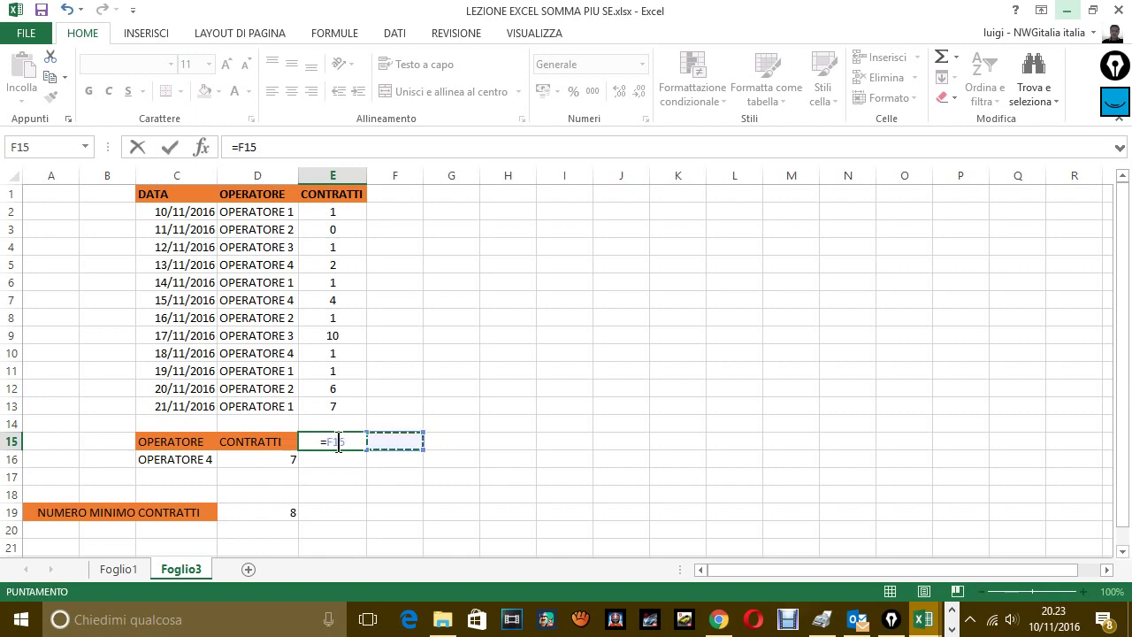
key(Escape)
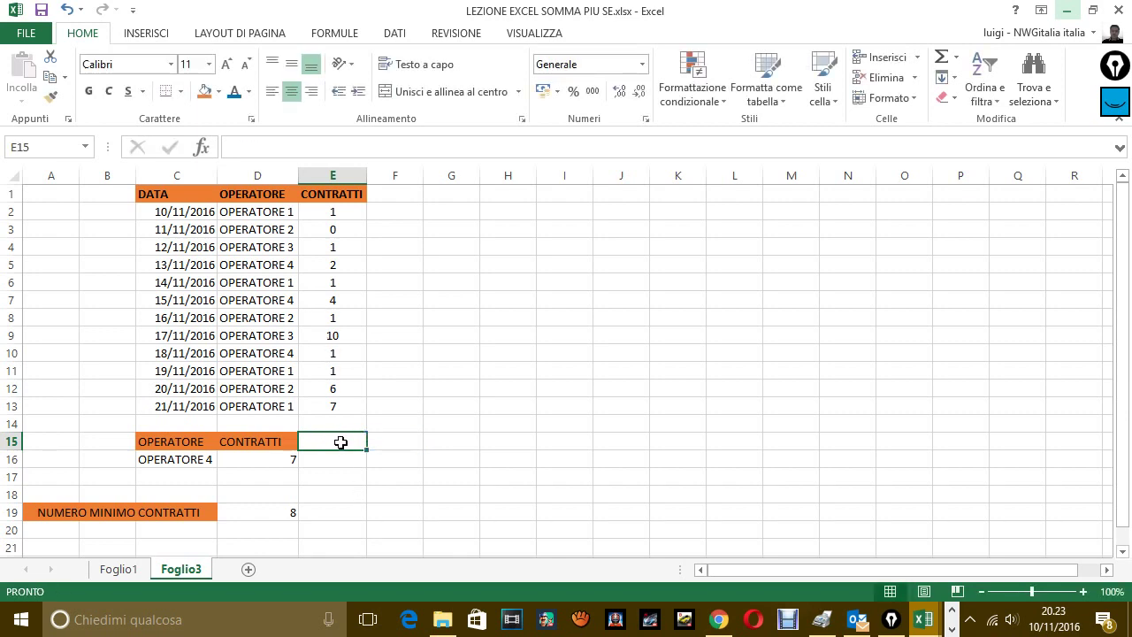
text(=)
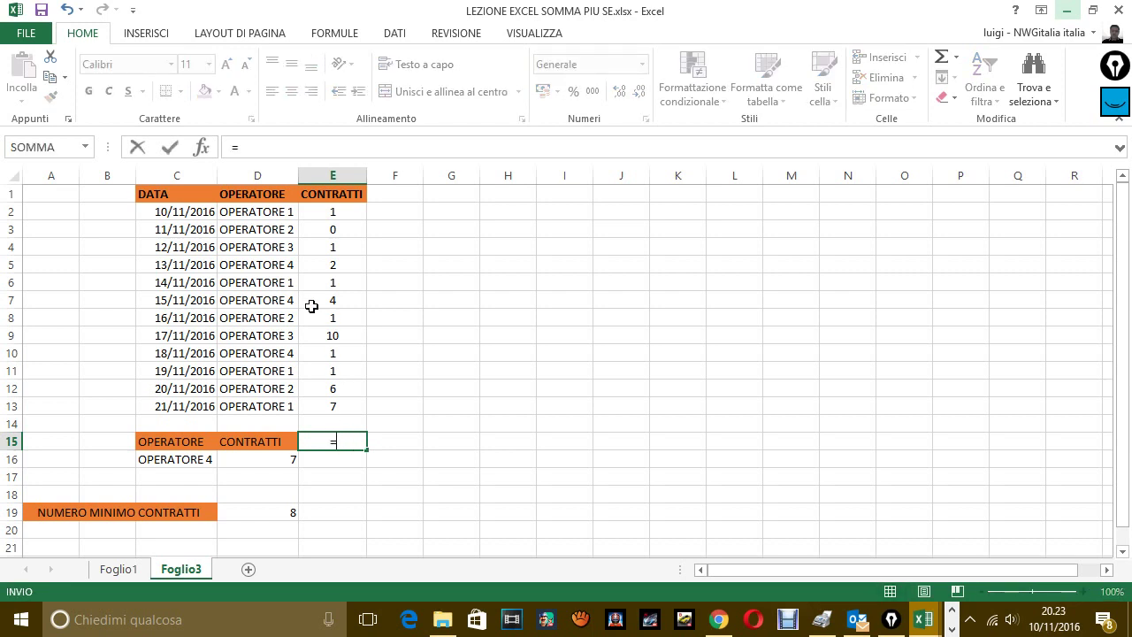
text(SE)
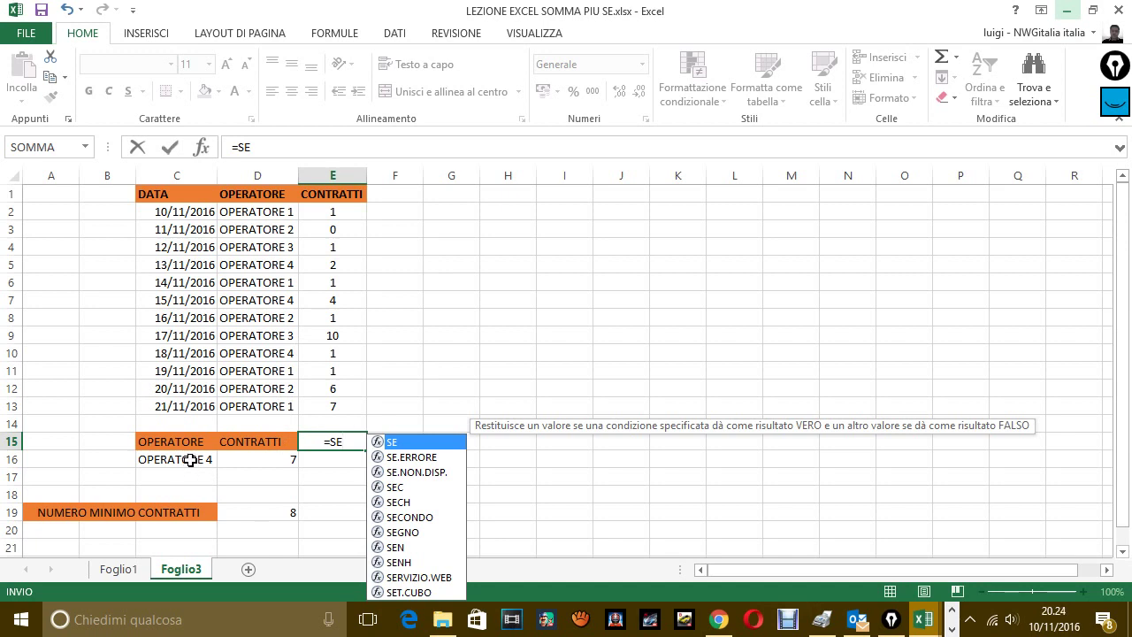
text(()
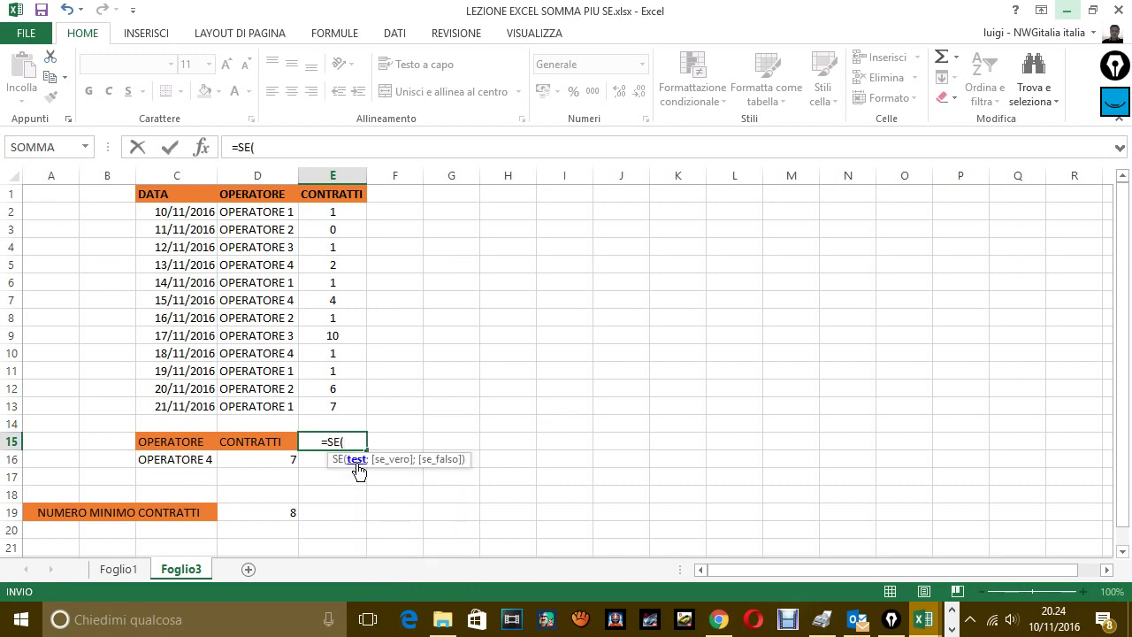
Step: Write the SE test C16>=D19 in E15's formula, followed by a semicolon
click(188, 463)
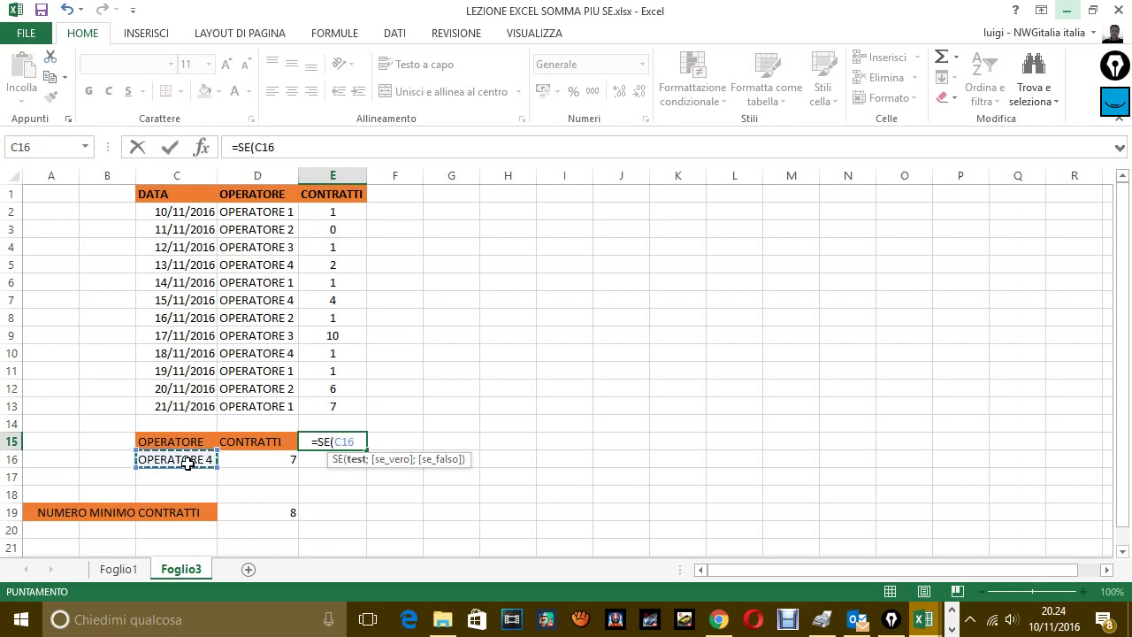
text(<)
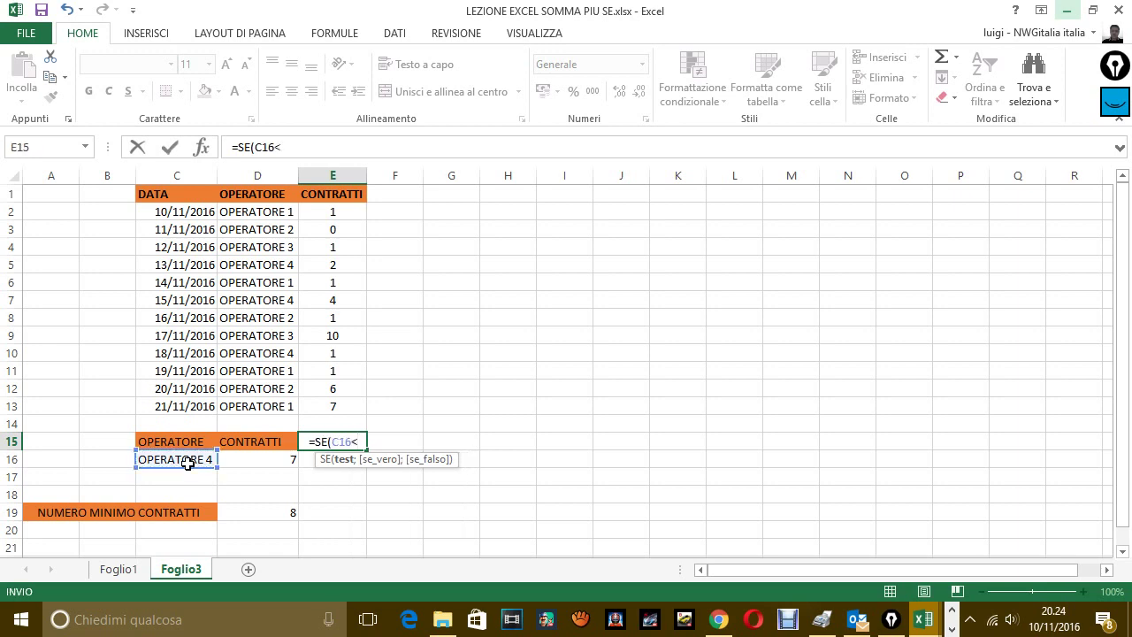
key(BackSpace)
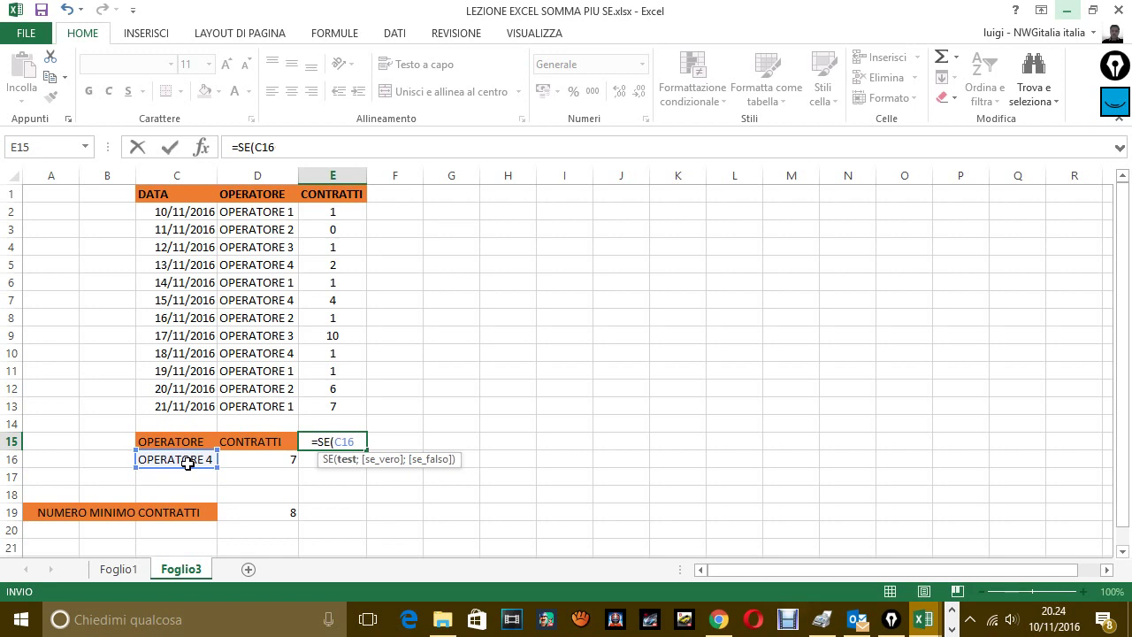
text(>)
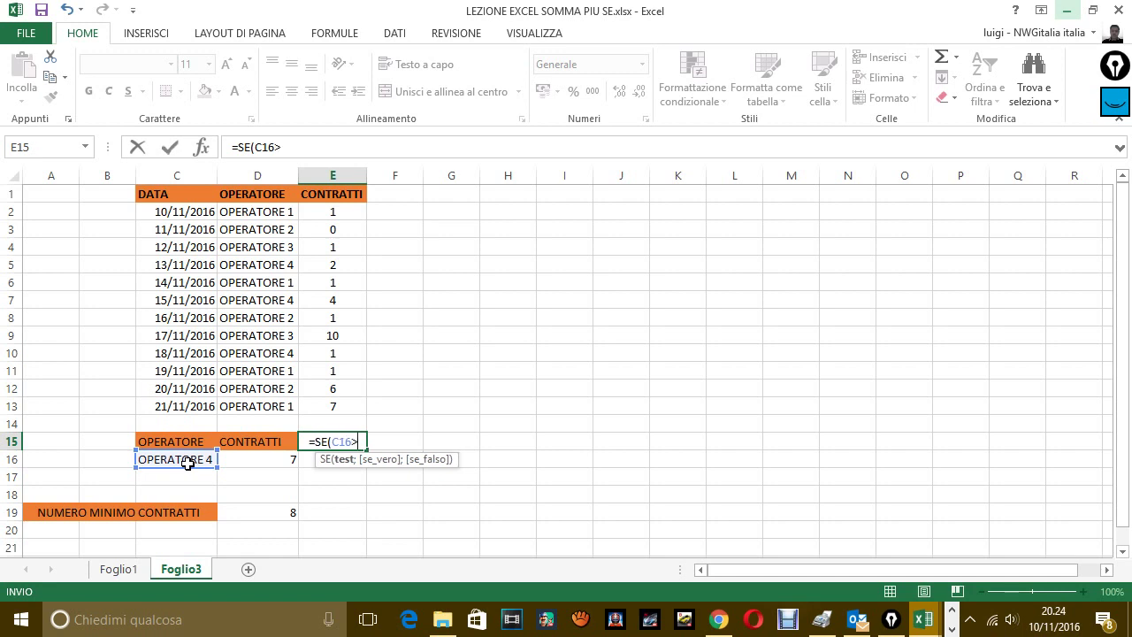
click(284, 515)
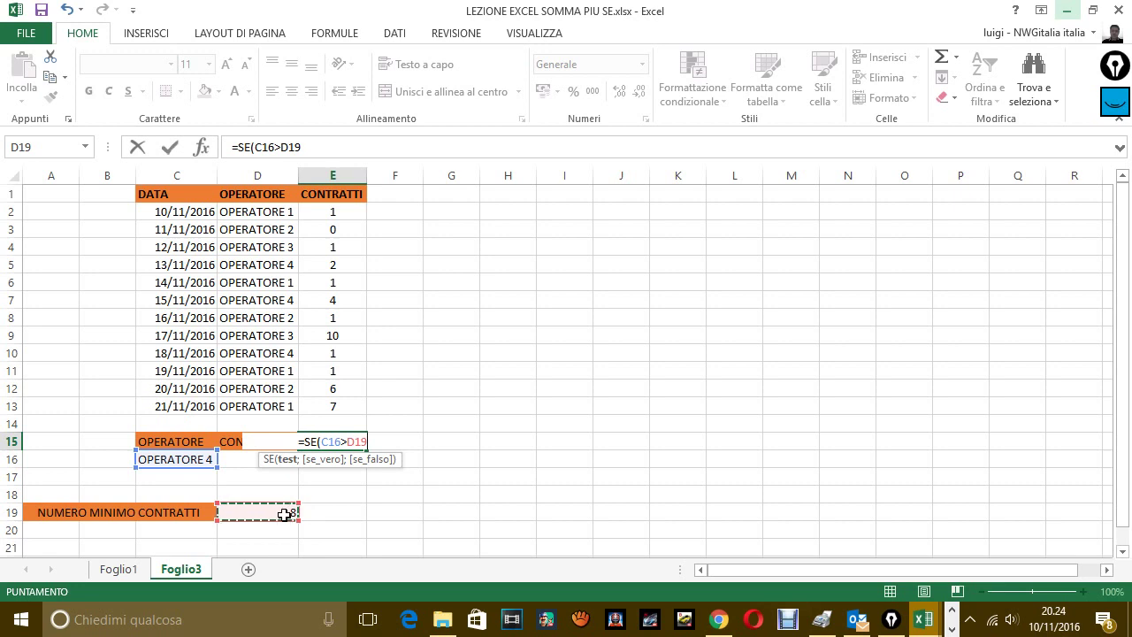
click(344, 441)
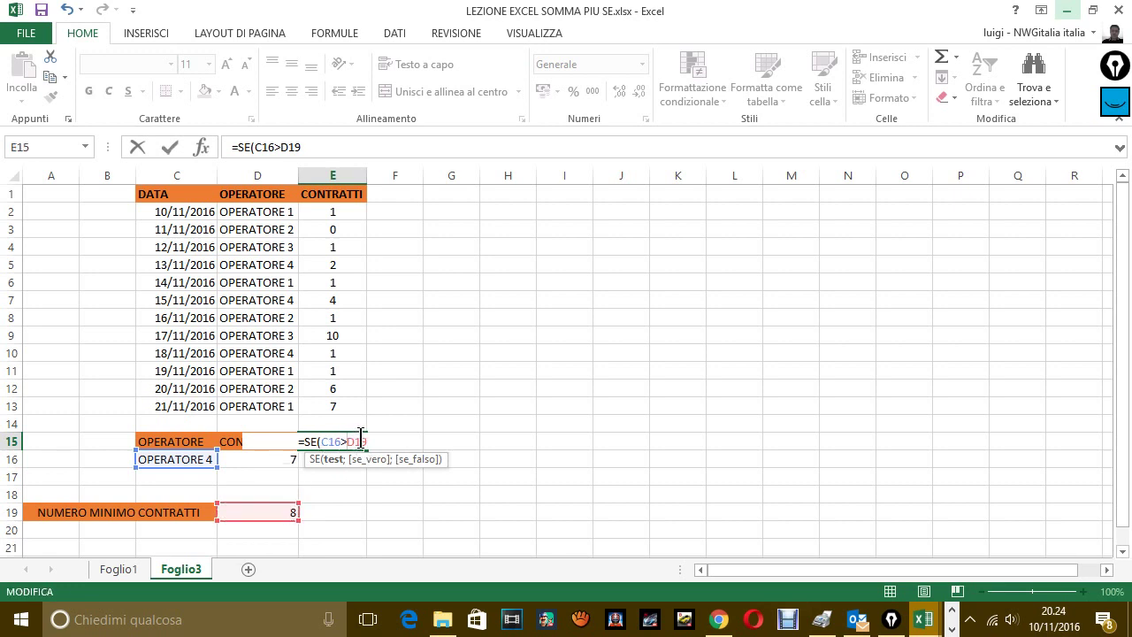
text(=)
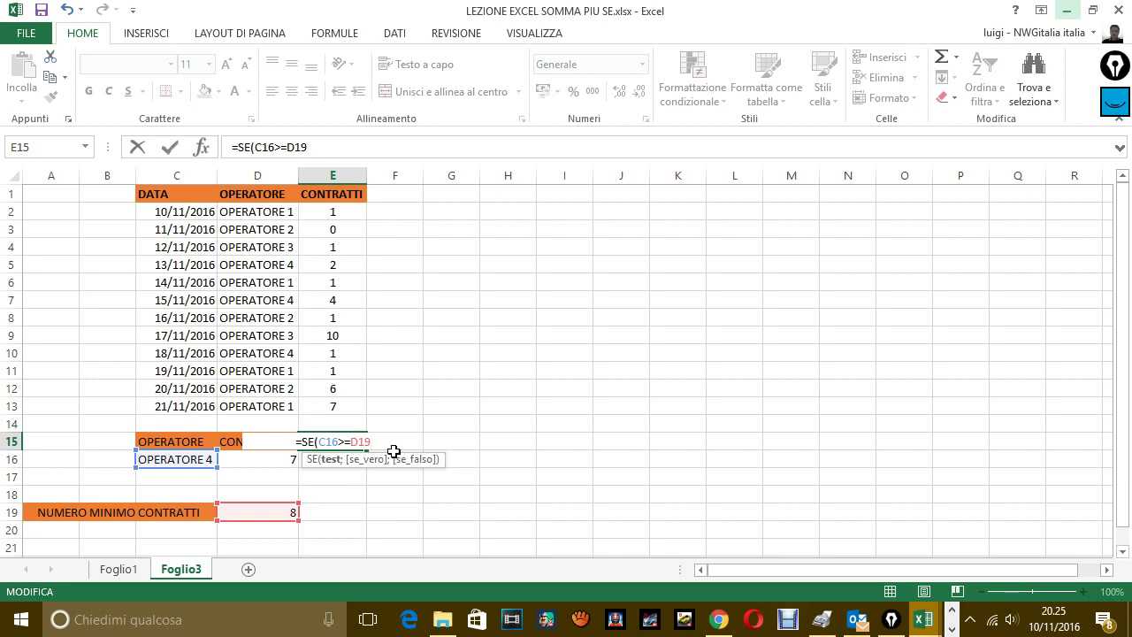
text(;)
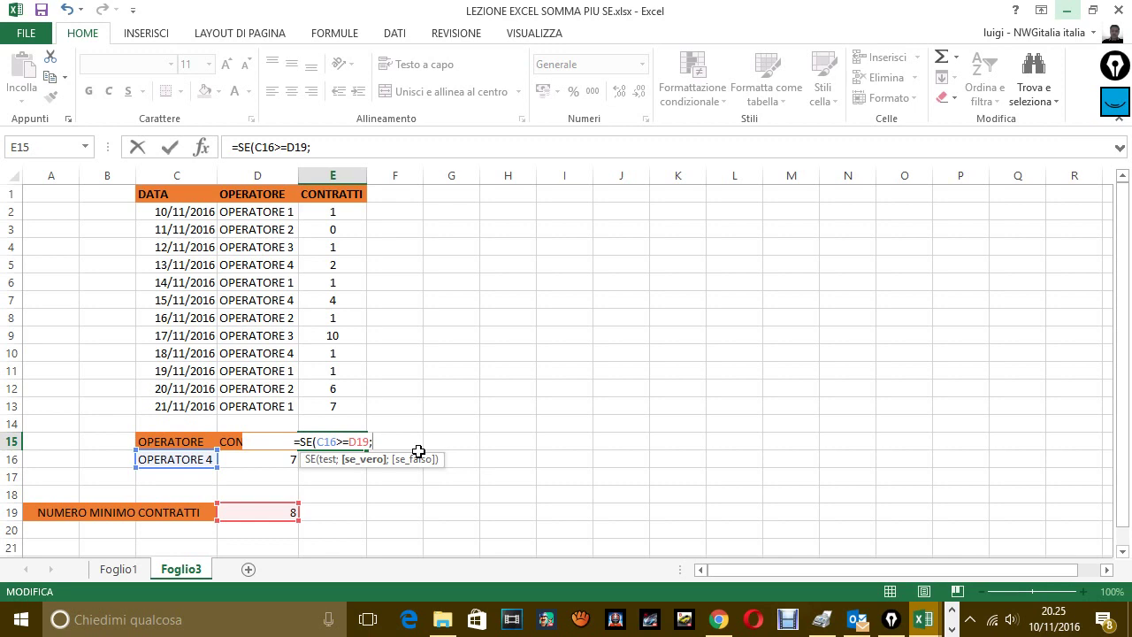
text(")
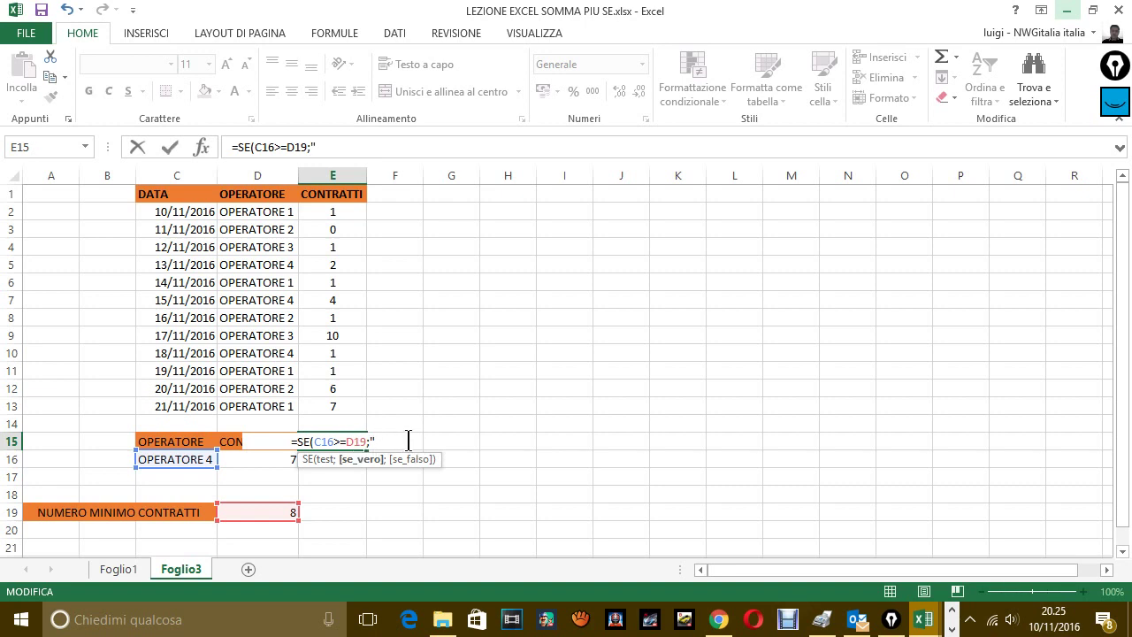
Step: Complete E15 as =SE(C16>=D19;"OK";"NO") and check that it displays OK
text(OK)
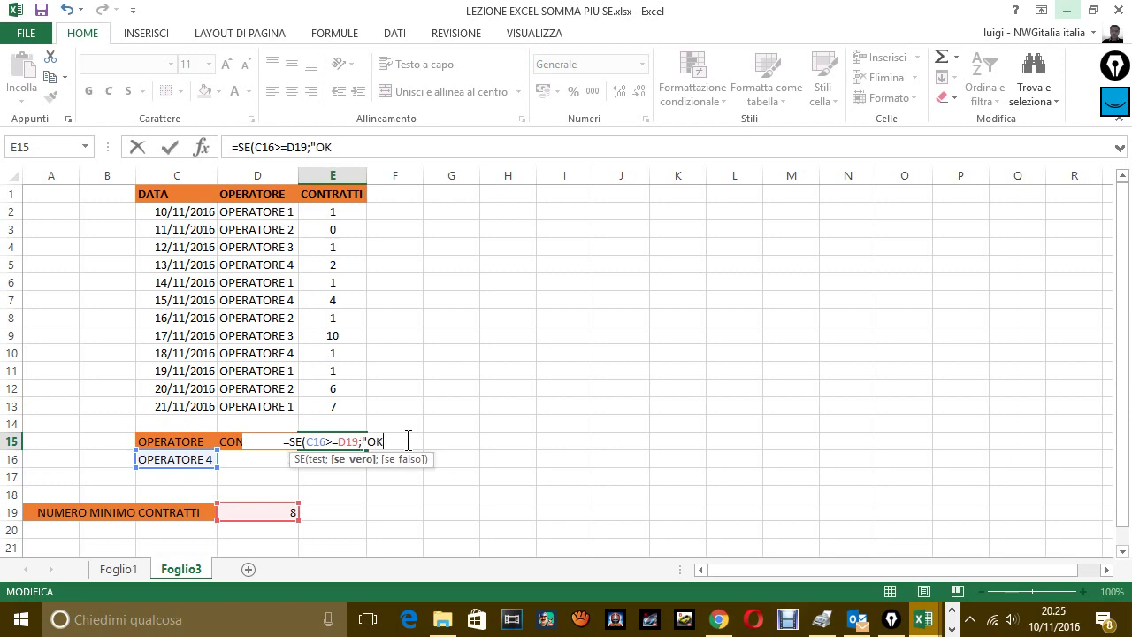
text(")
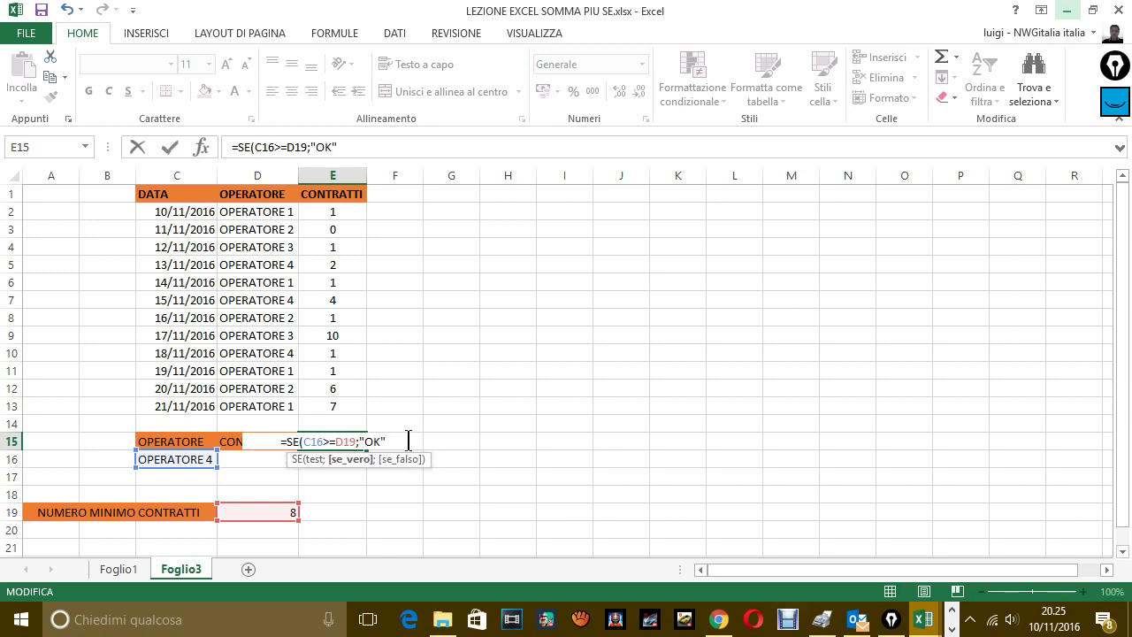
text(;)
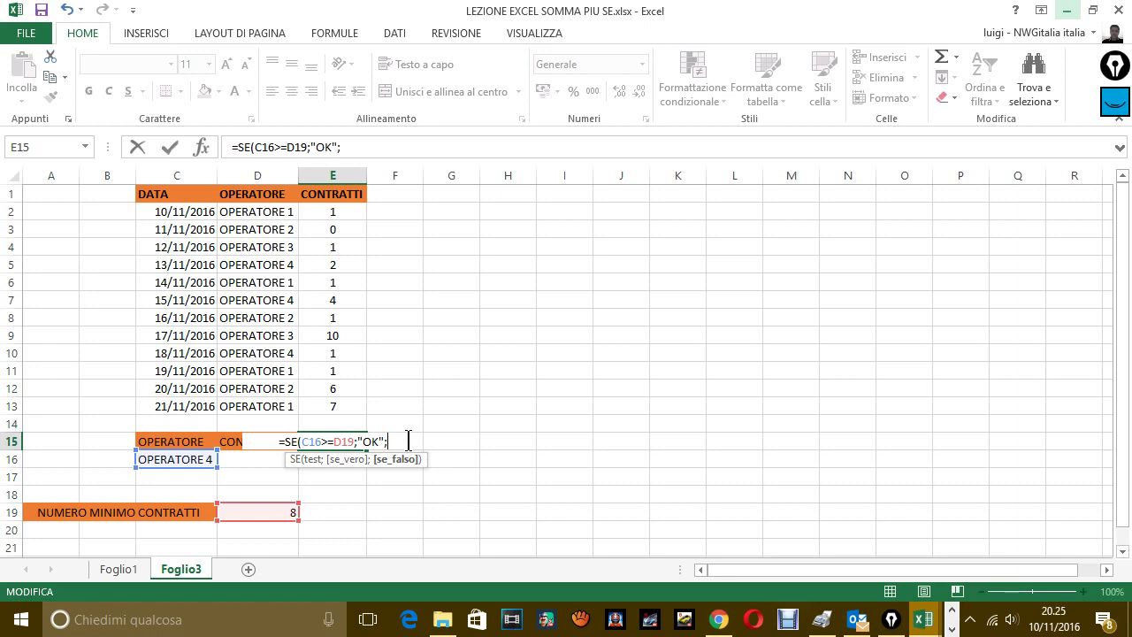
text("N)
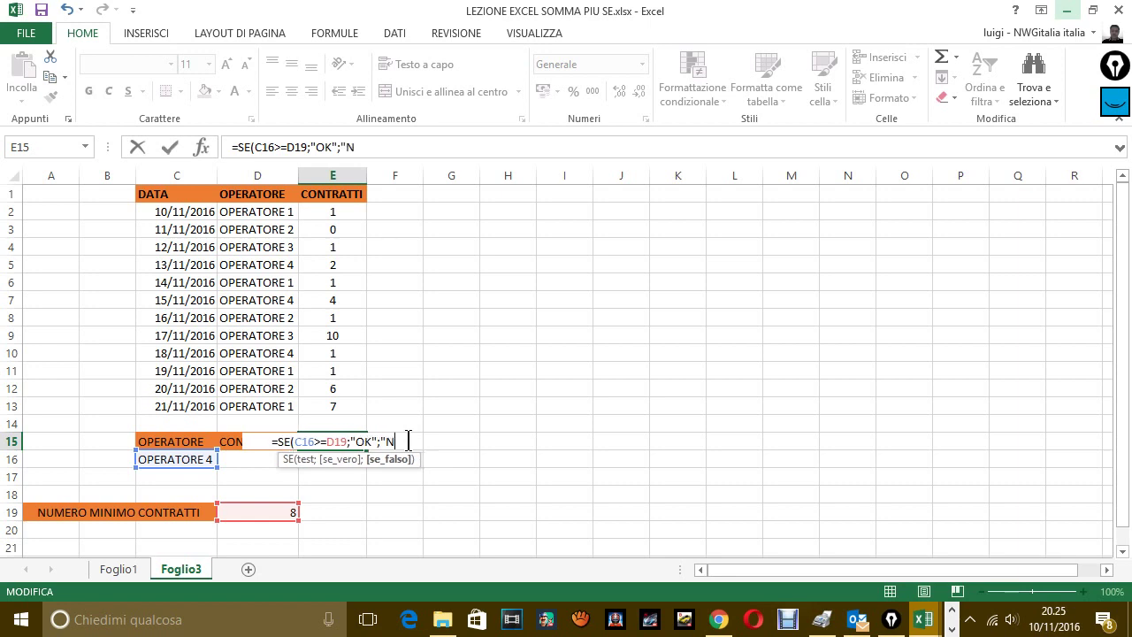
text(O")
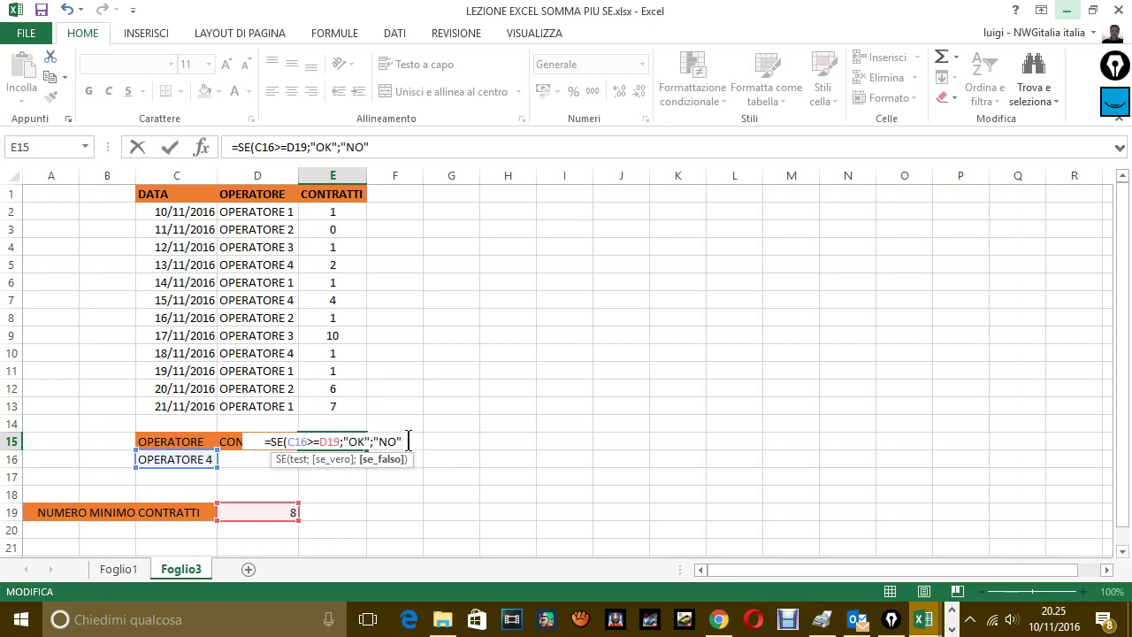
text())
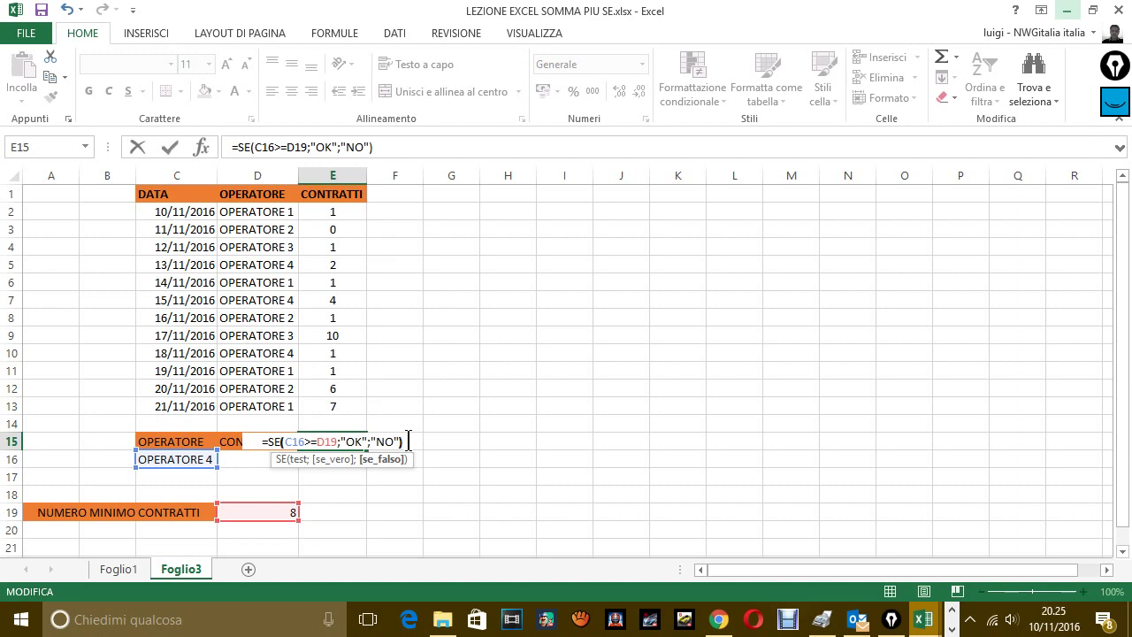
key(Return)
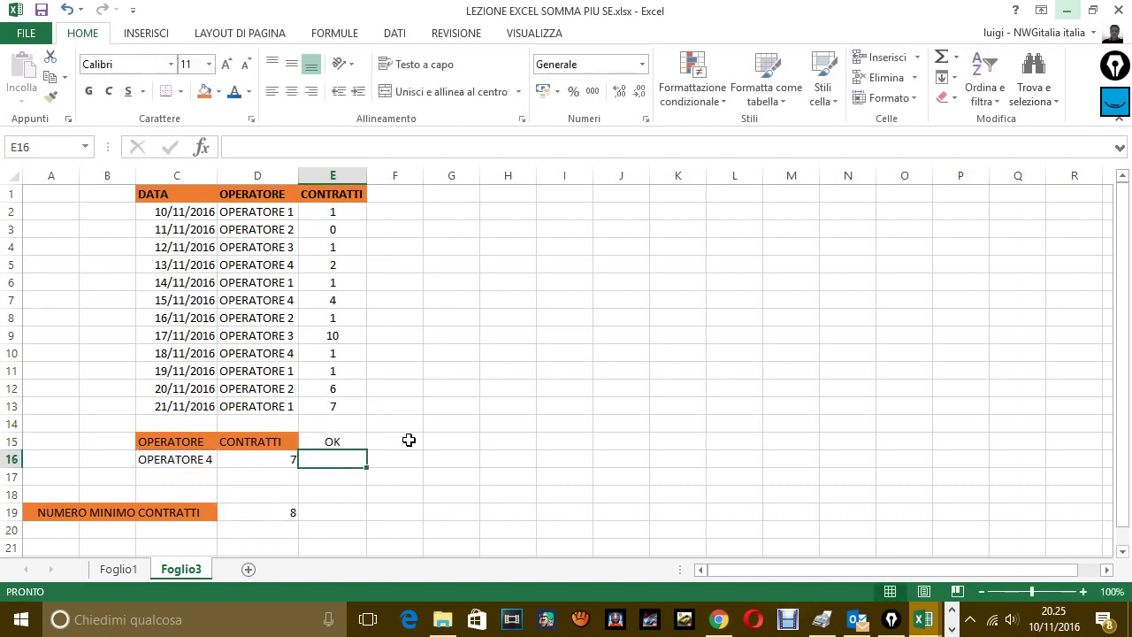
click(193, 466)
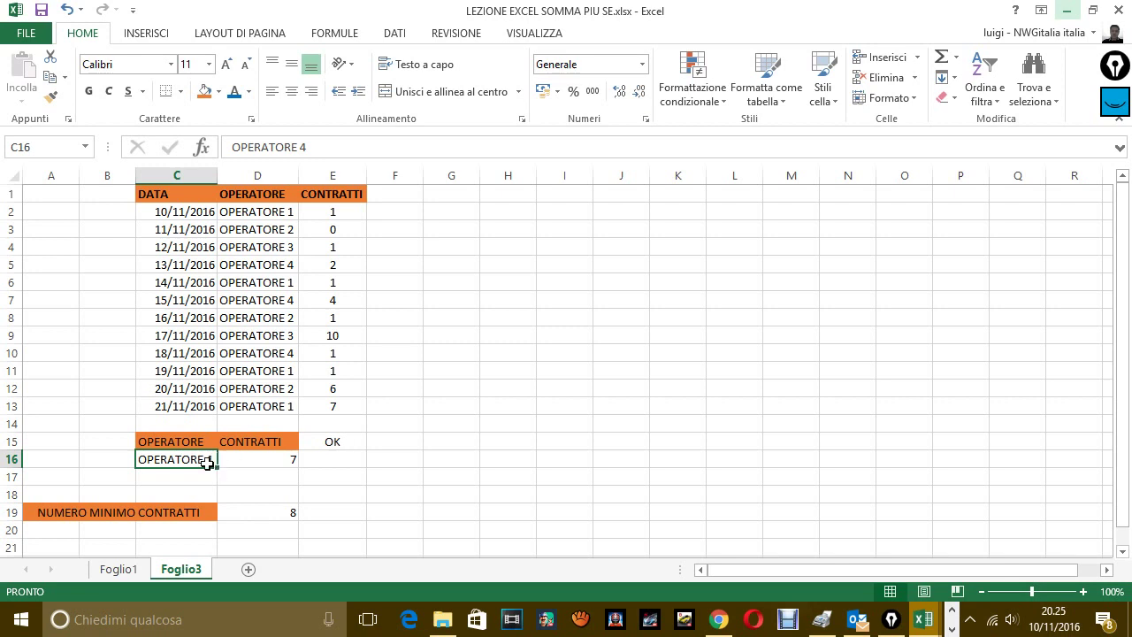
click(329, 446)
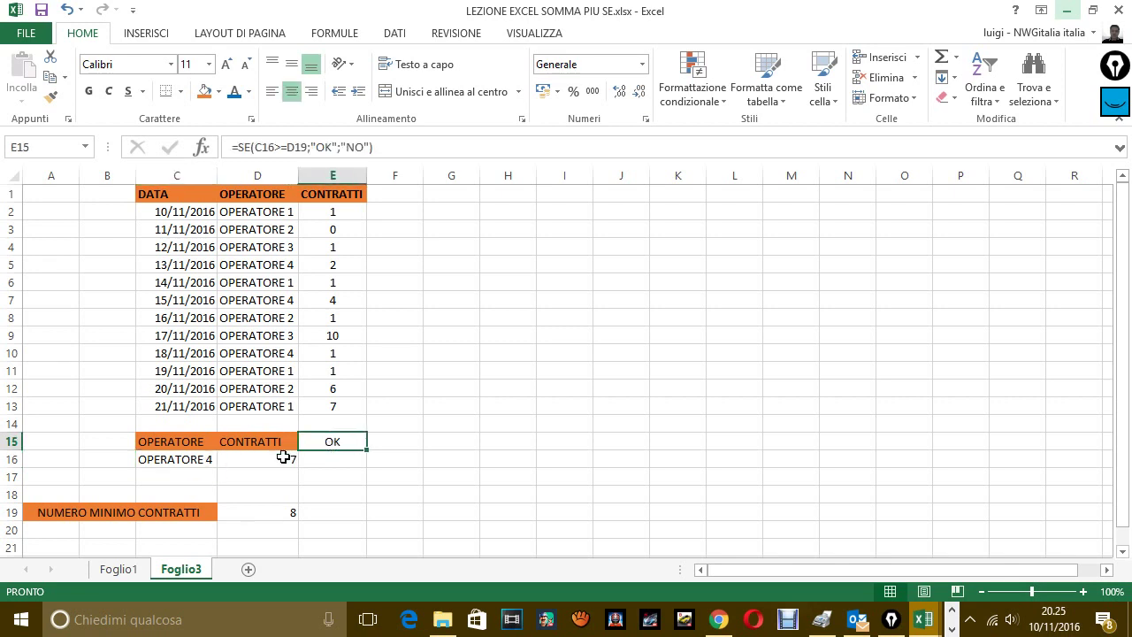
click(200, 462)
click(309, 444)
Step: Copy OPERATORE 3 from D9 into C16
click(271, 345)
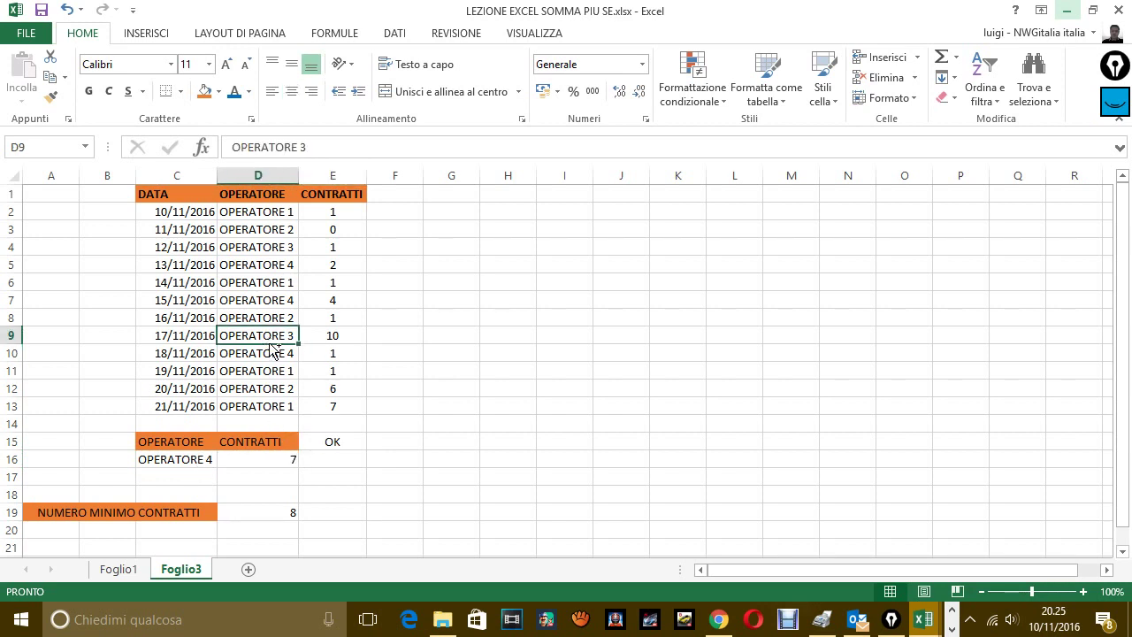
key(ctrl+c)
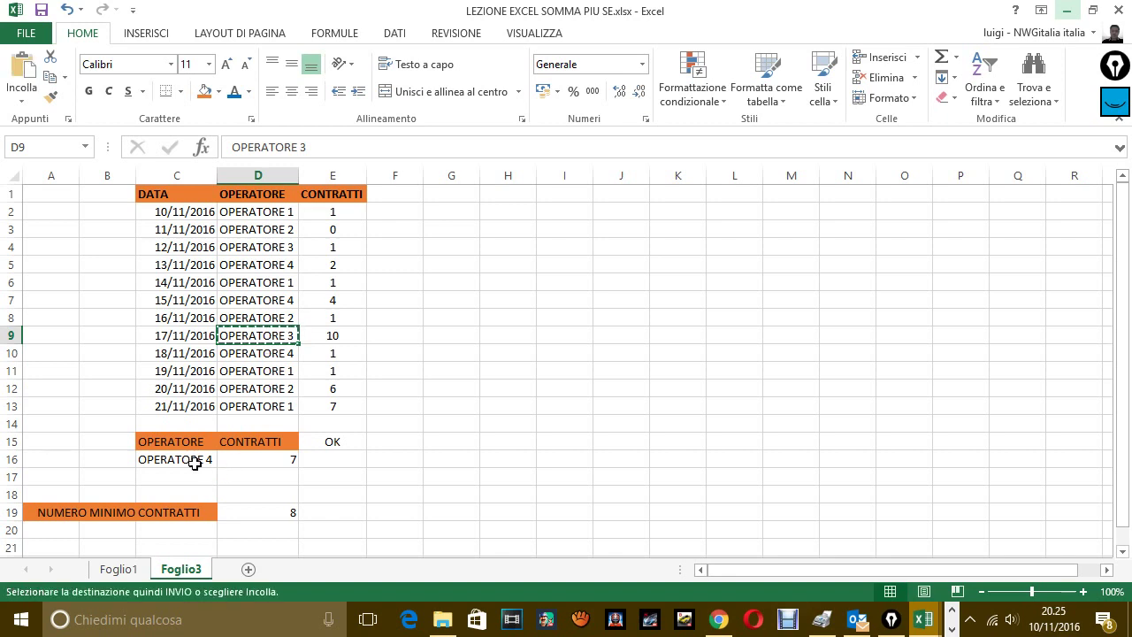
click(197, 467)
key(ctrl+v)
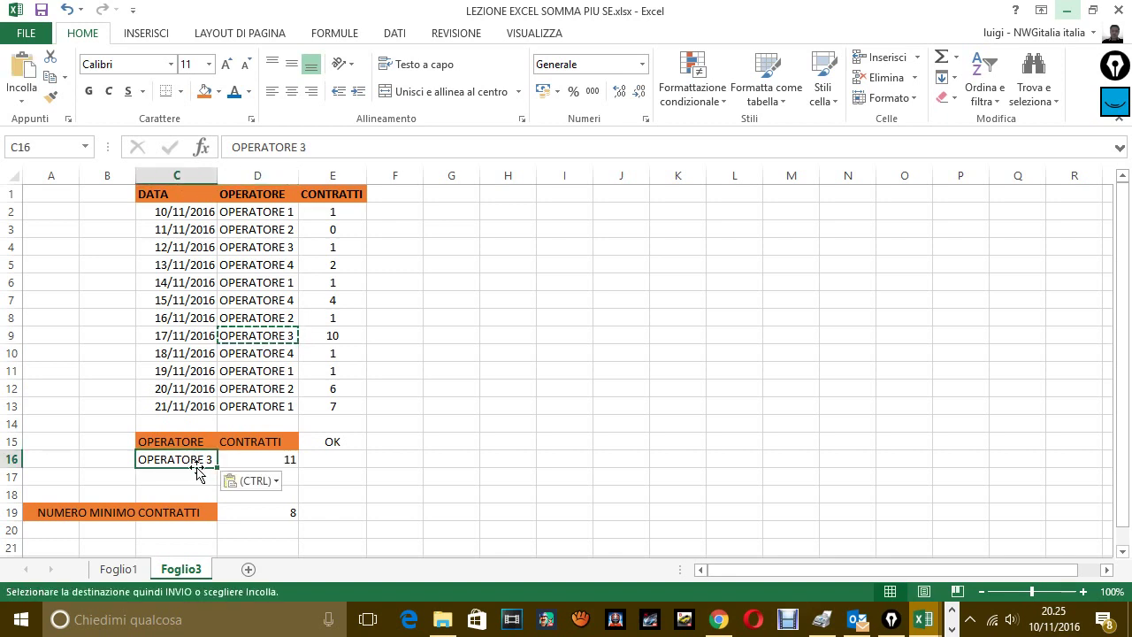
key(Escape)
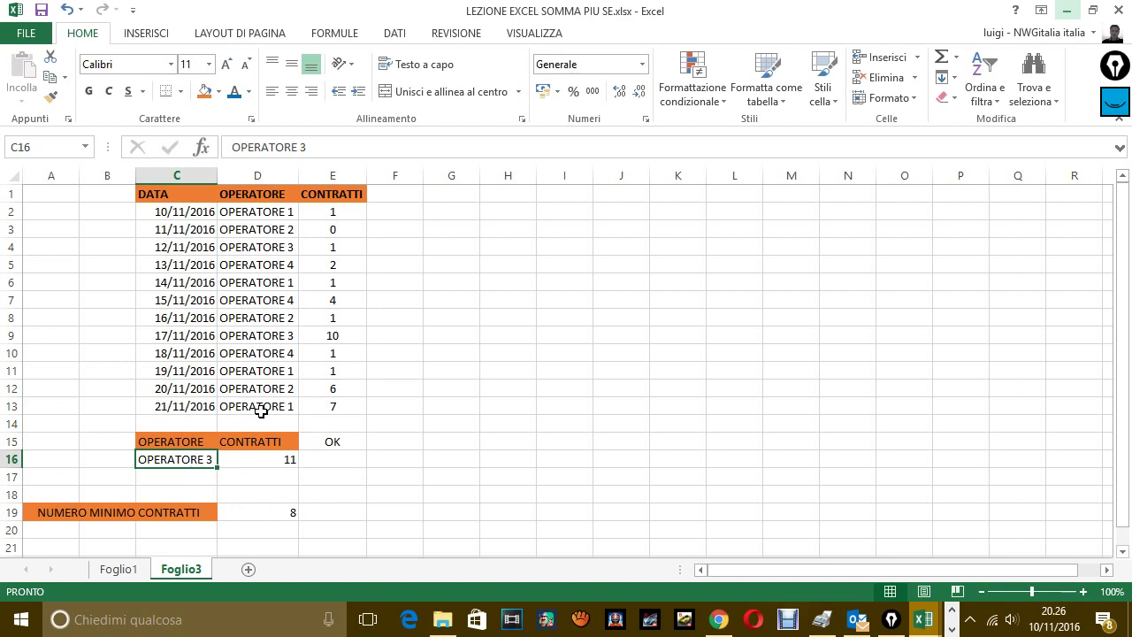
Step: Replace C16 with OPERATORE 2 copied from D3, bringing the D16 total to 7
click(273, 228)
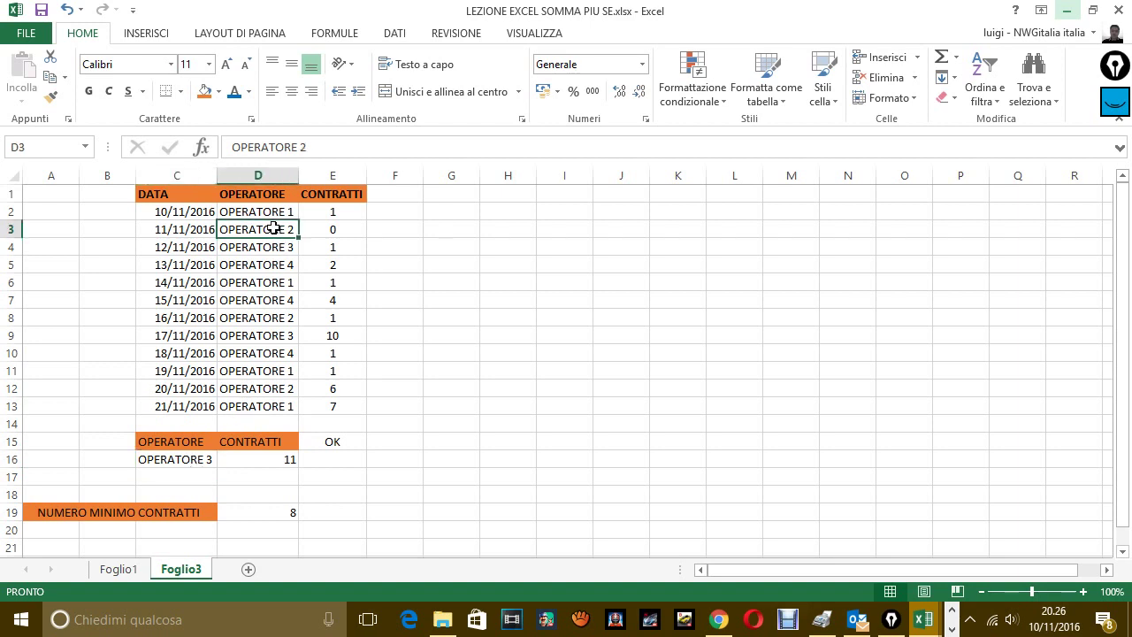
key(ctrl+c)
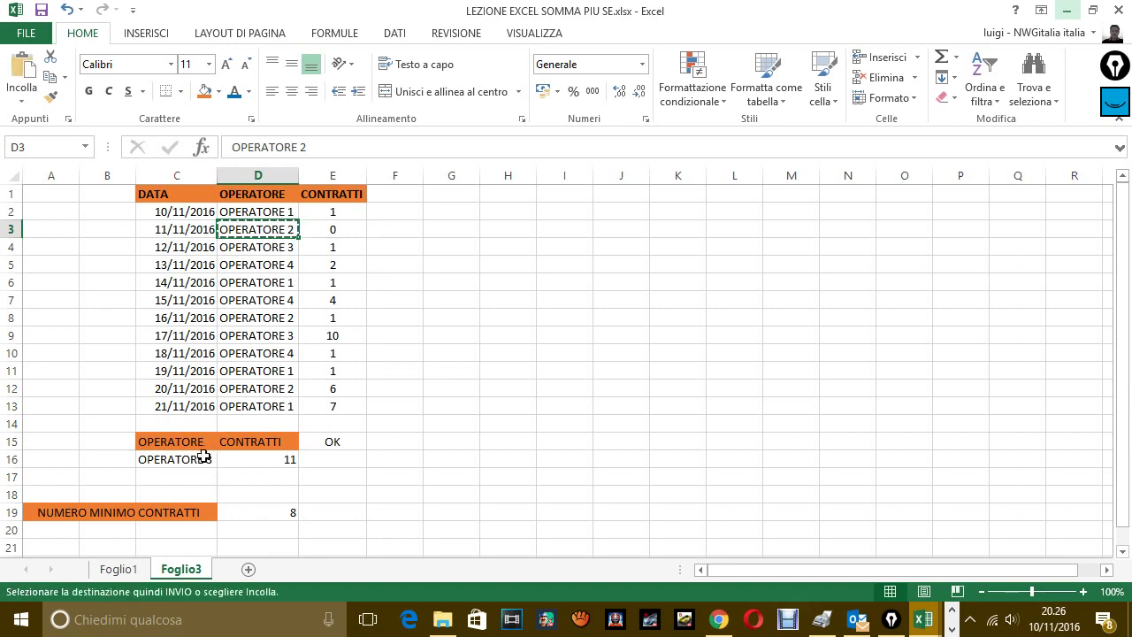
click(203, 458)
key(ctrl+v)
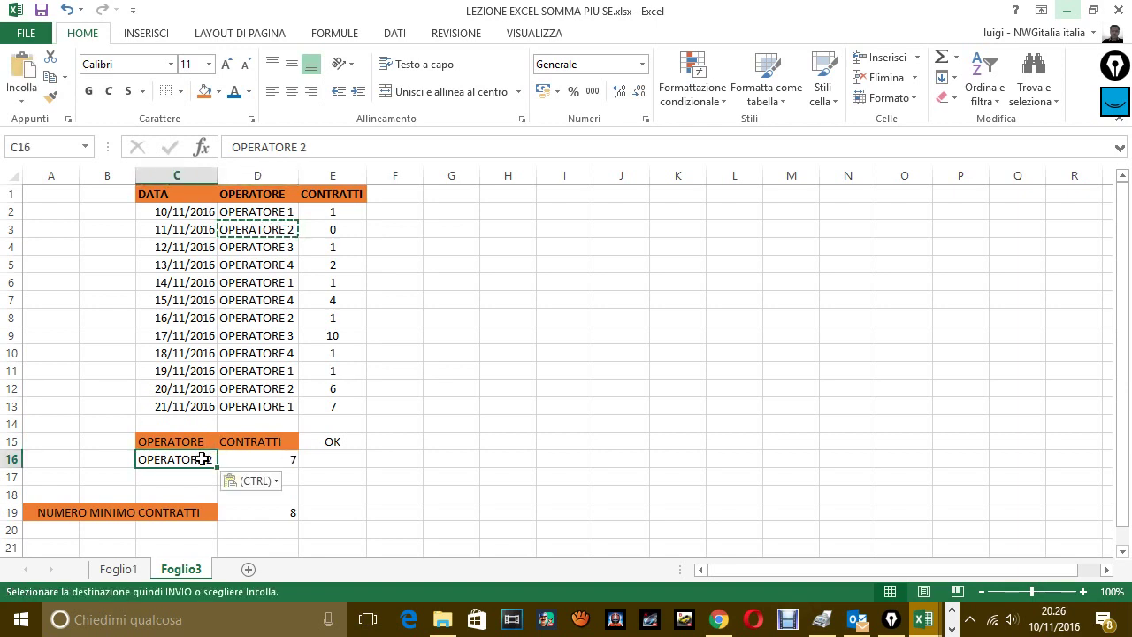
click(395, 492)
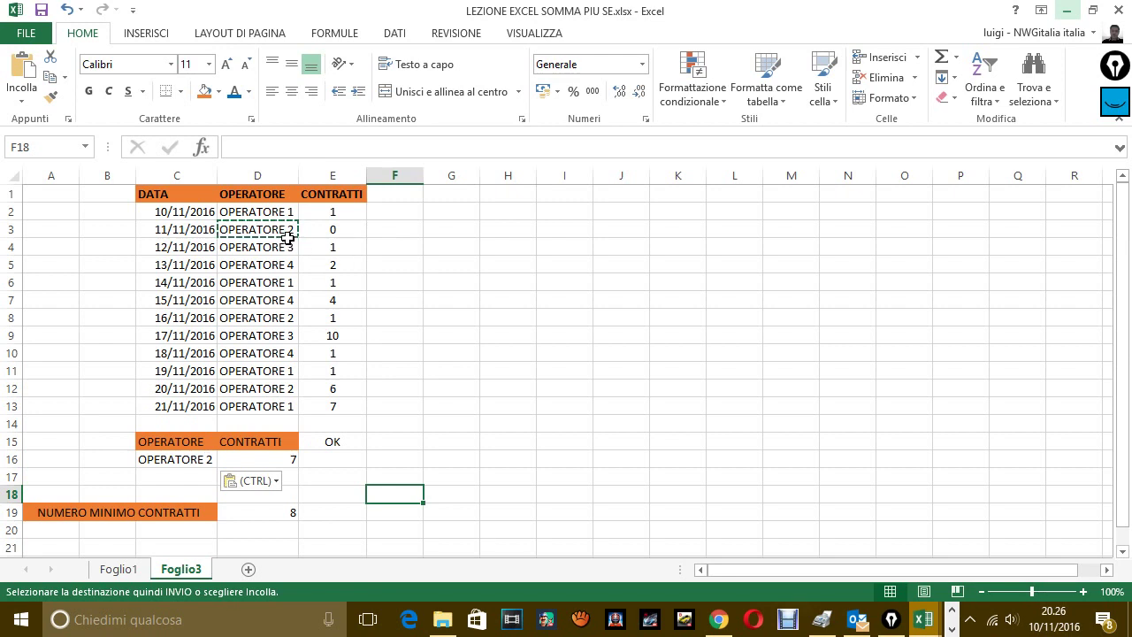
Step: Change the 16/11/2016 count in E8 from 1 to 0, so D16 drops to 6
click(280, 322)
click(322, 316)
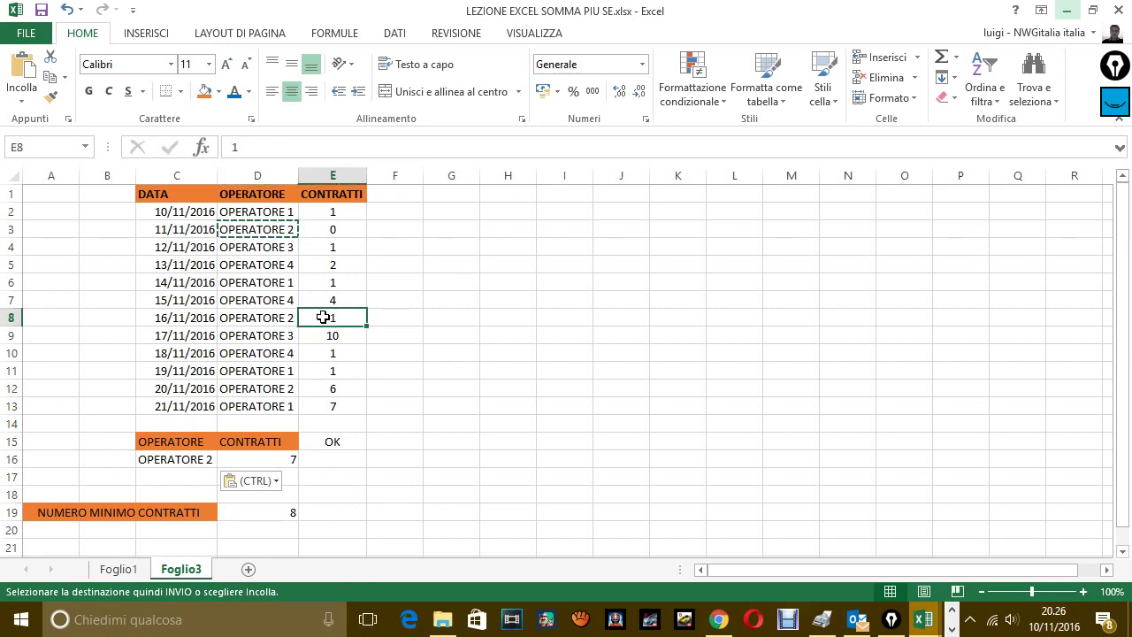
text(0)
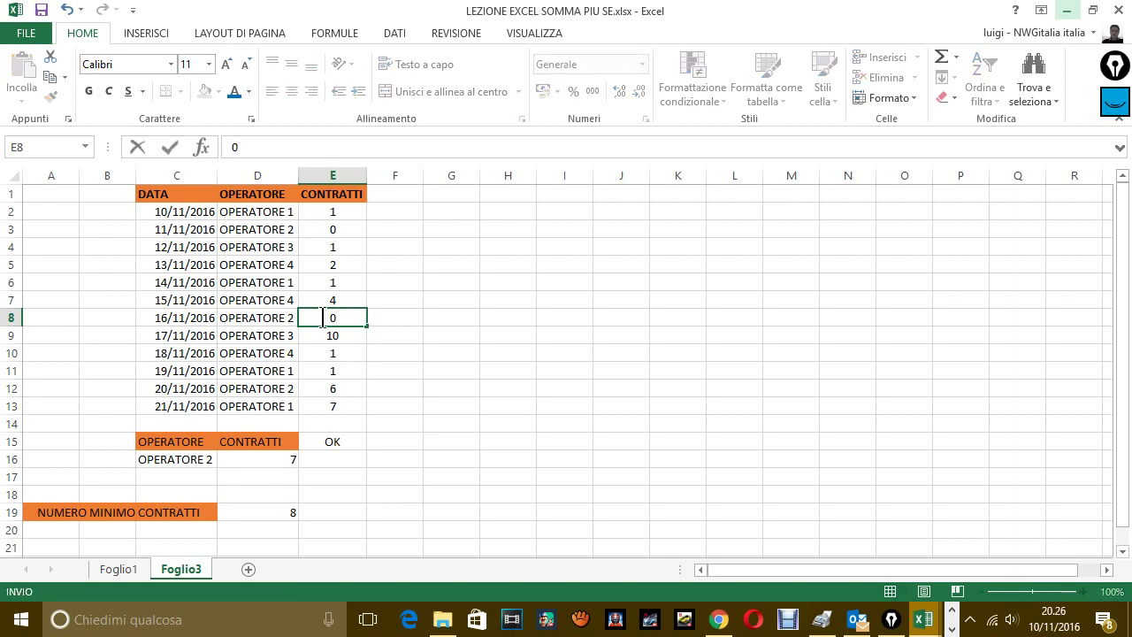
click(334, 442)
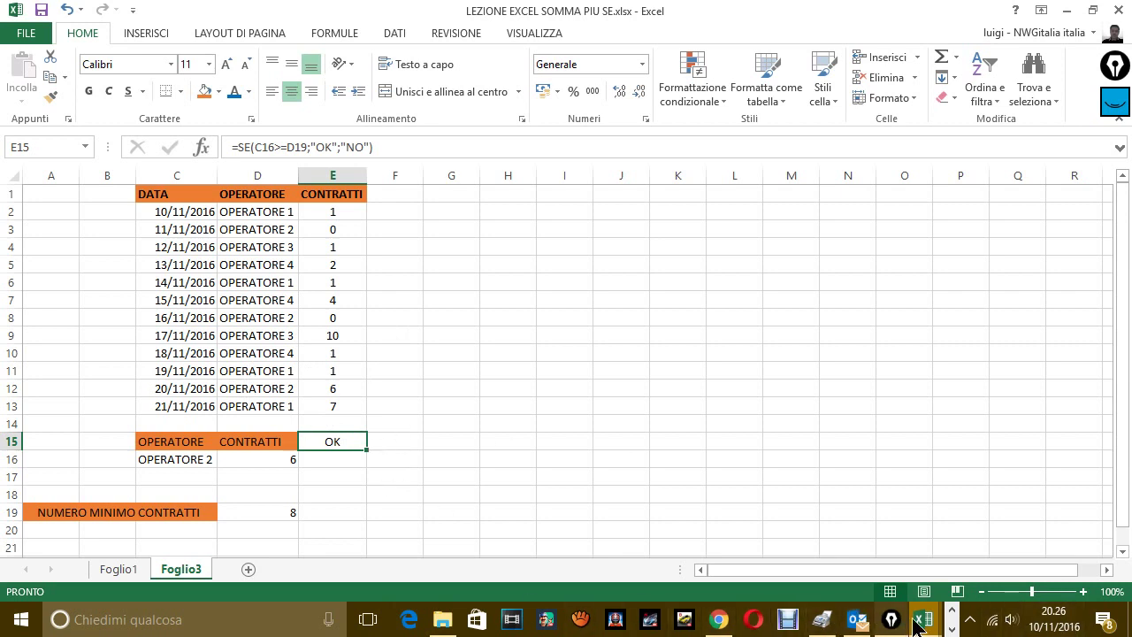
click(952, 629)
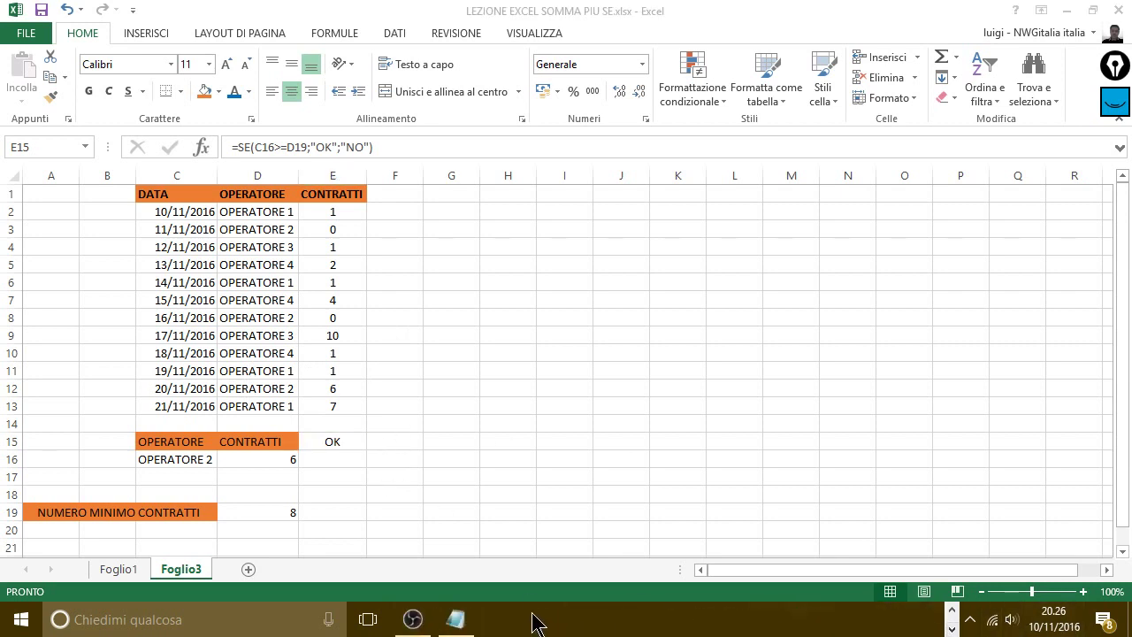
Step: Add the lines "PARDON, QUALCOSA NON FUNZIONA NELLA FORMULA." and "UN ATTIMO DI PAZIENZA." to the Notepad notes
click(471, 623)
key(Return)
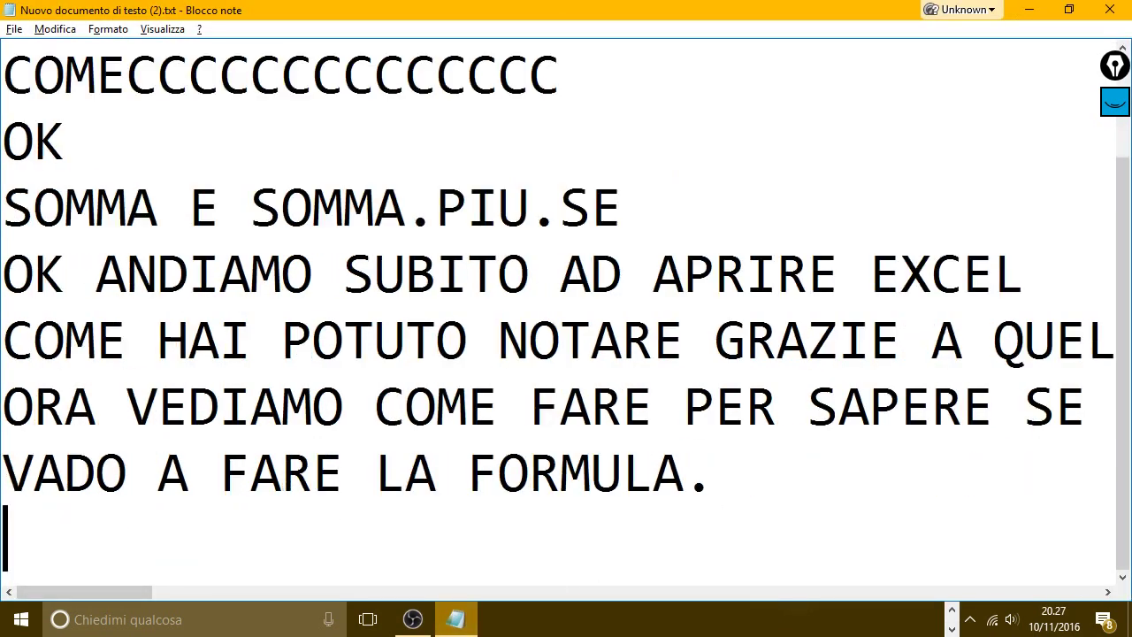
text(PARDON,)
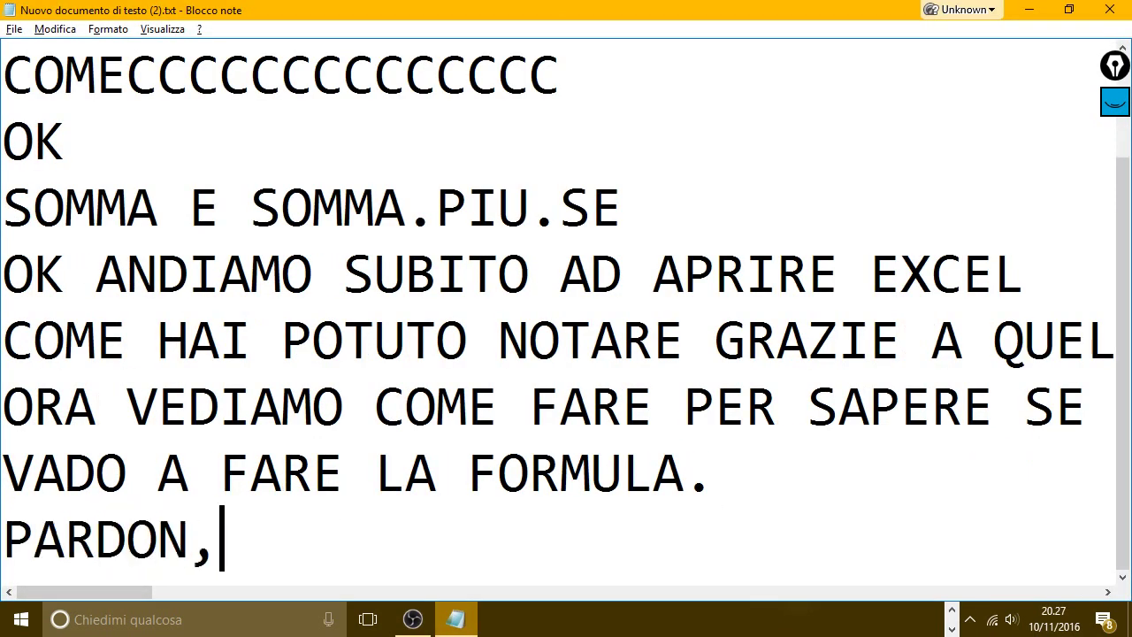
text( QUALCOSA NON FU)
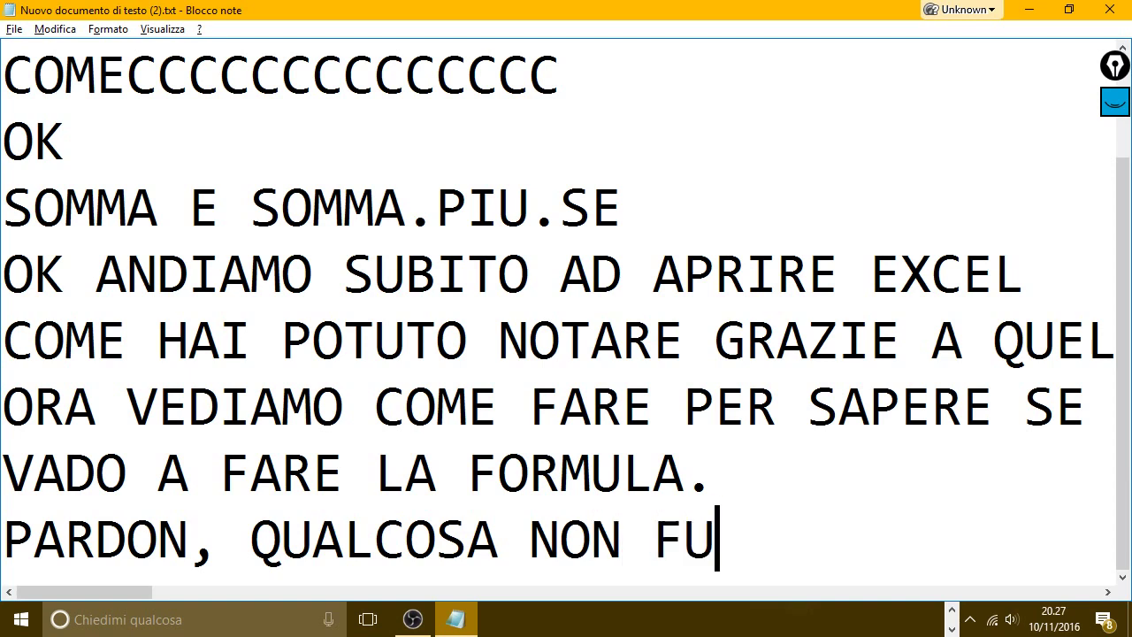
text(NZIONA NELLA FORM)
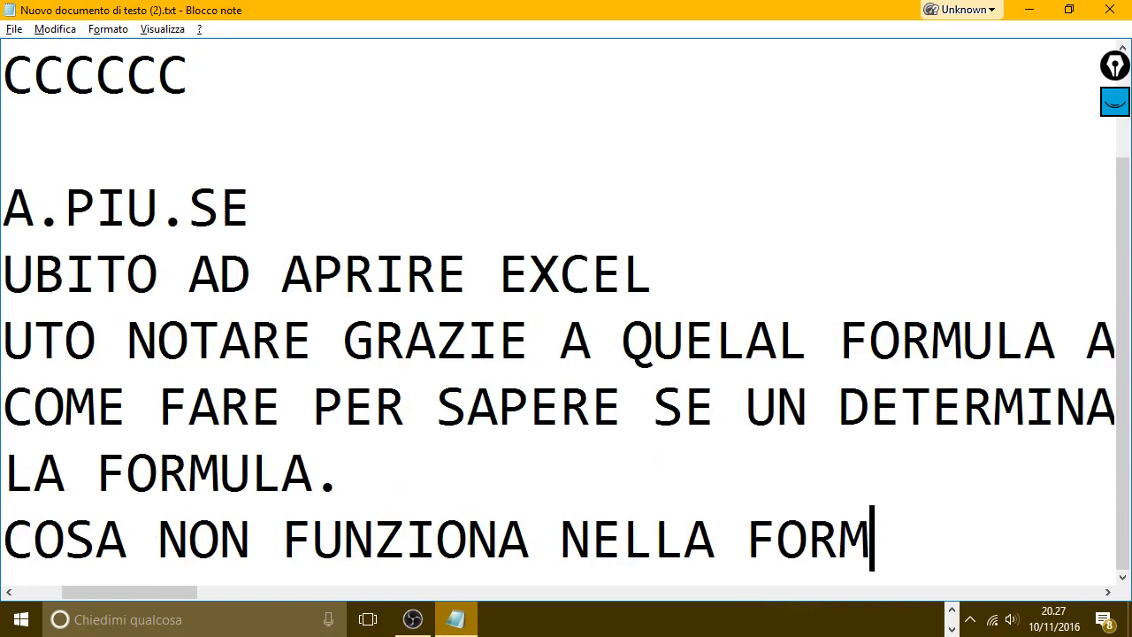
text(ULA. O)
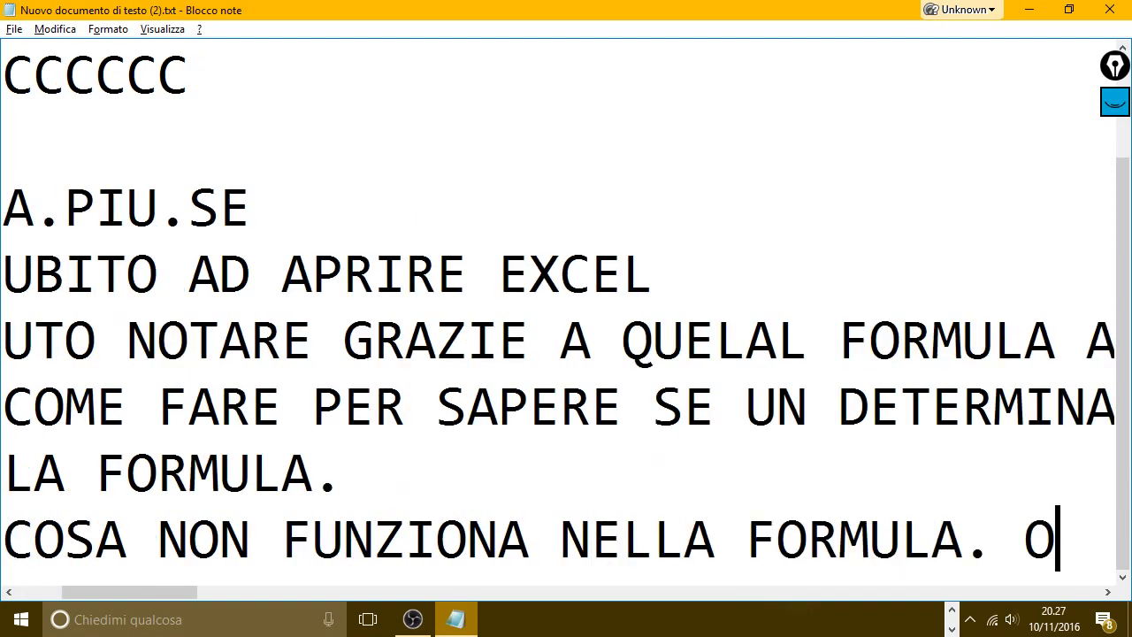
text(R)
key(BackSpace)
key(BackSpace)
key(Return)
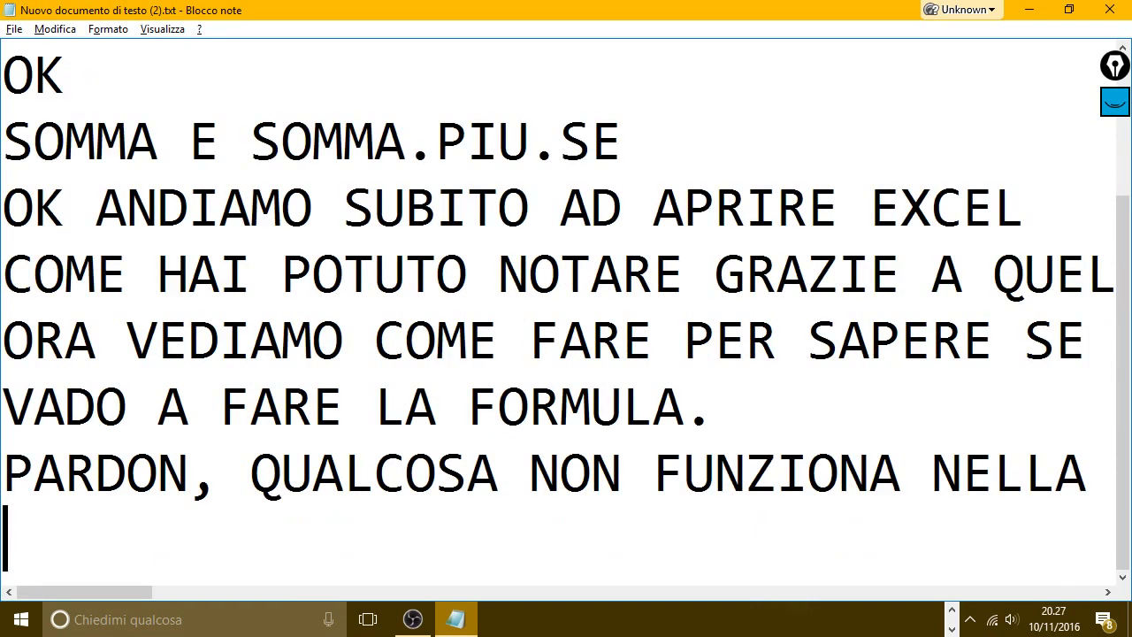
text(UN ATTIMO DI)
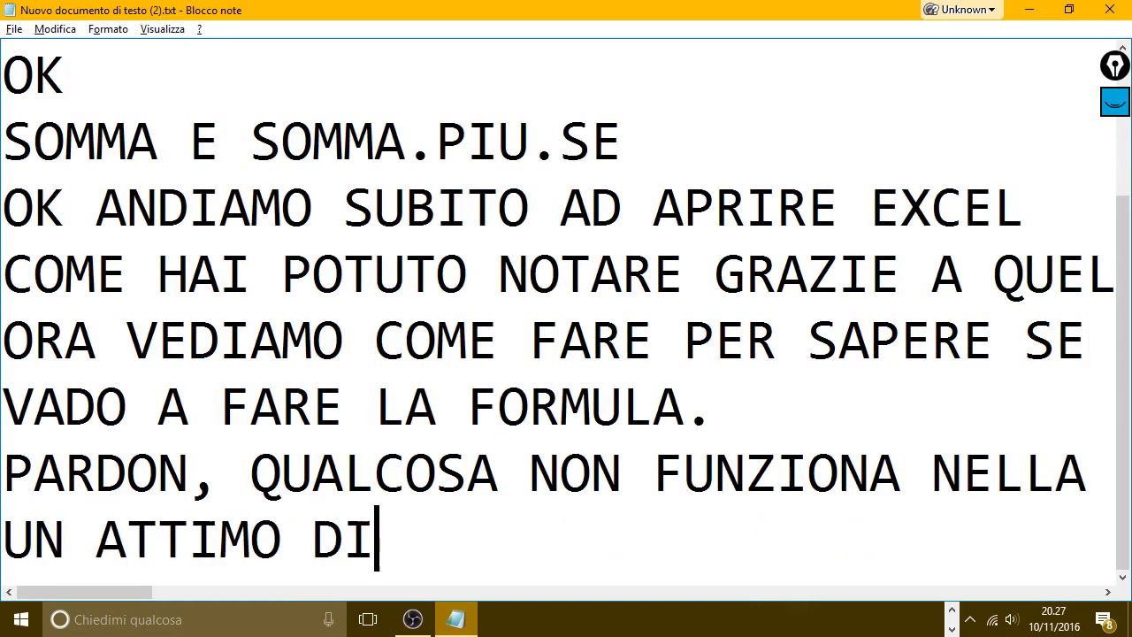
text( PAZIENZ)
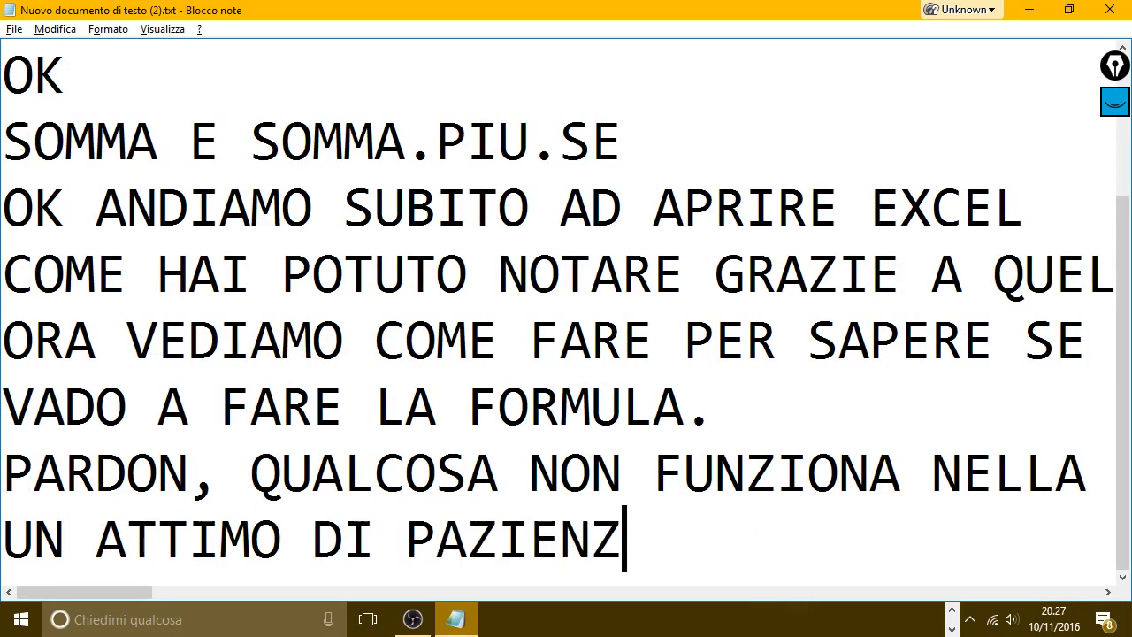
text(A.)
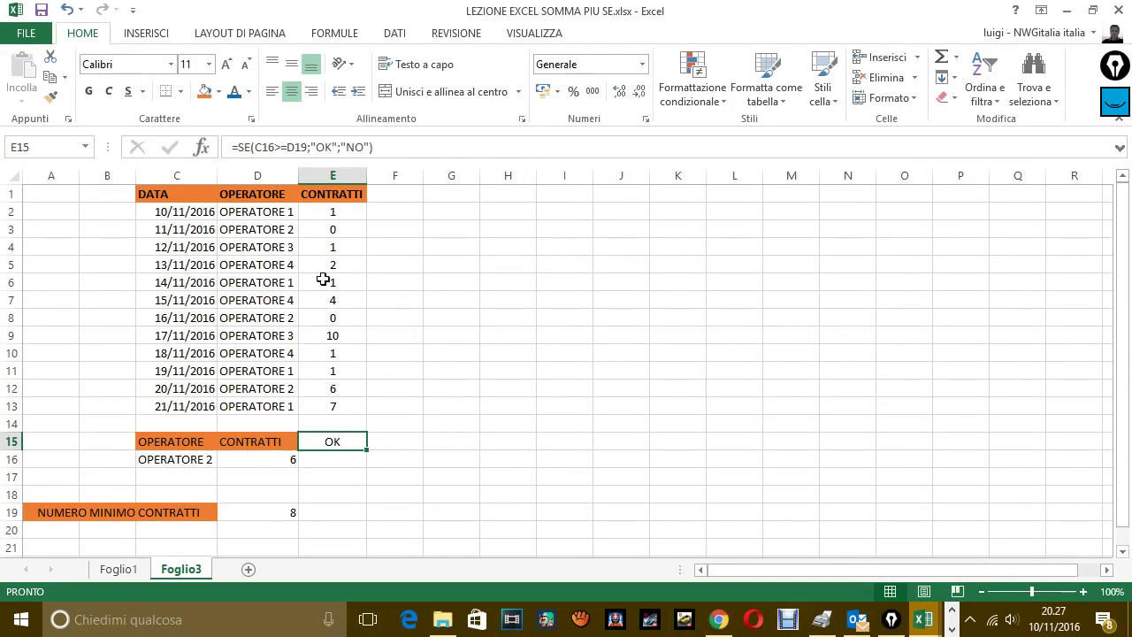
click(265, 146)
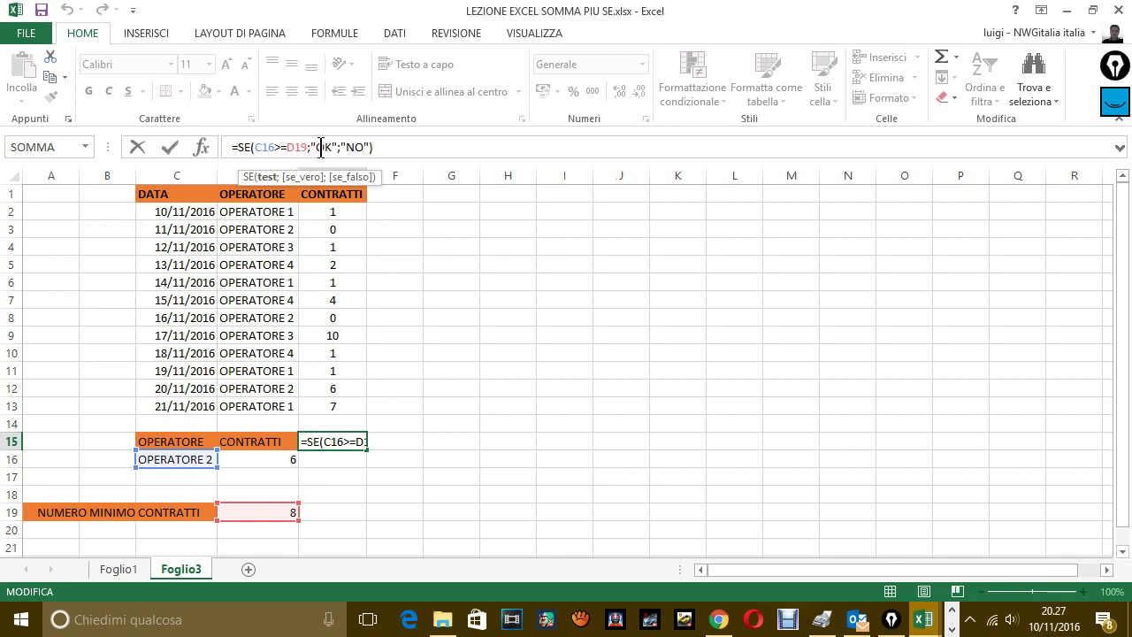
click(417, 445)
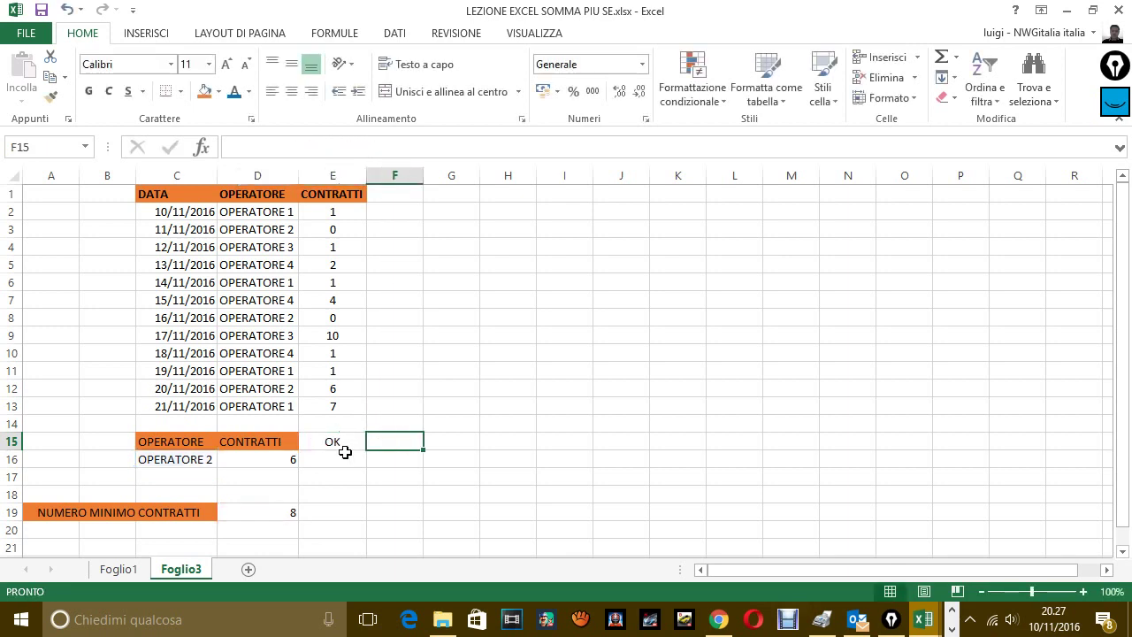
click(335, 444)
click(190, 462)
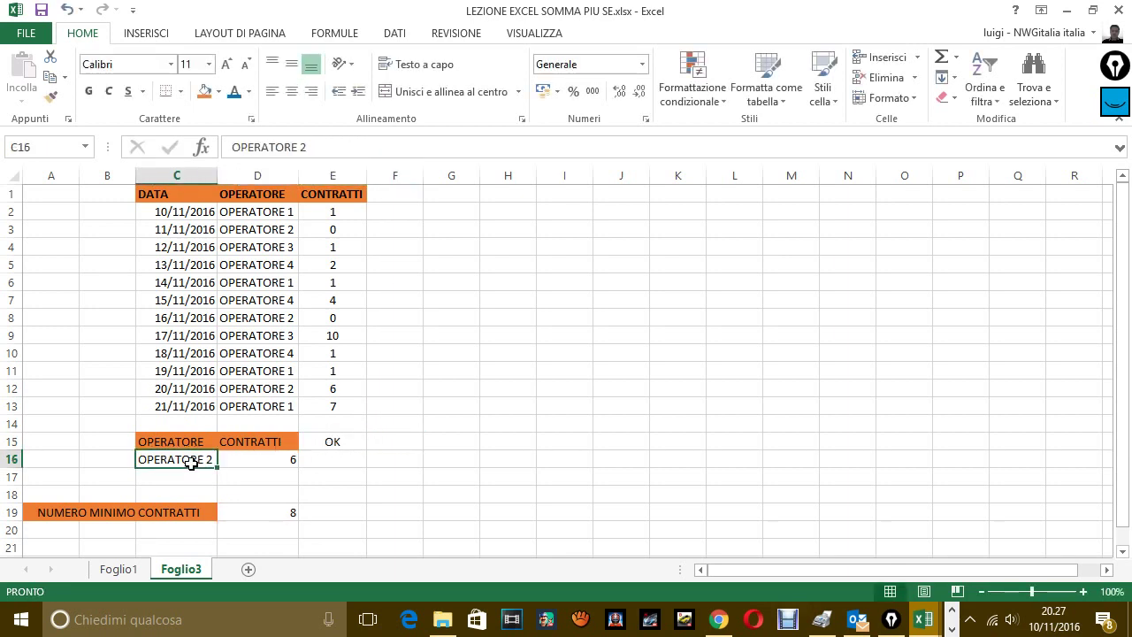
click(265, 474)
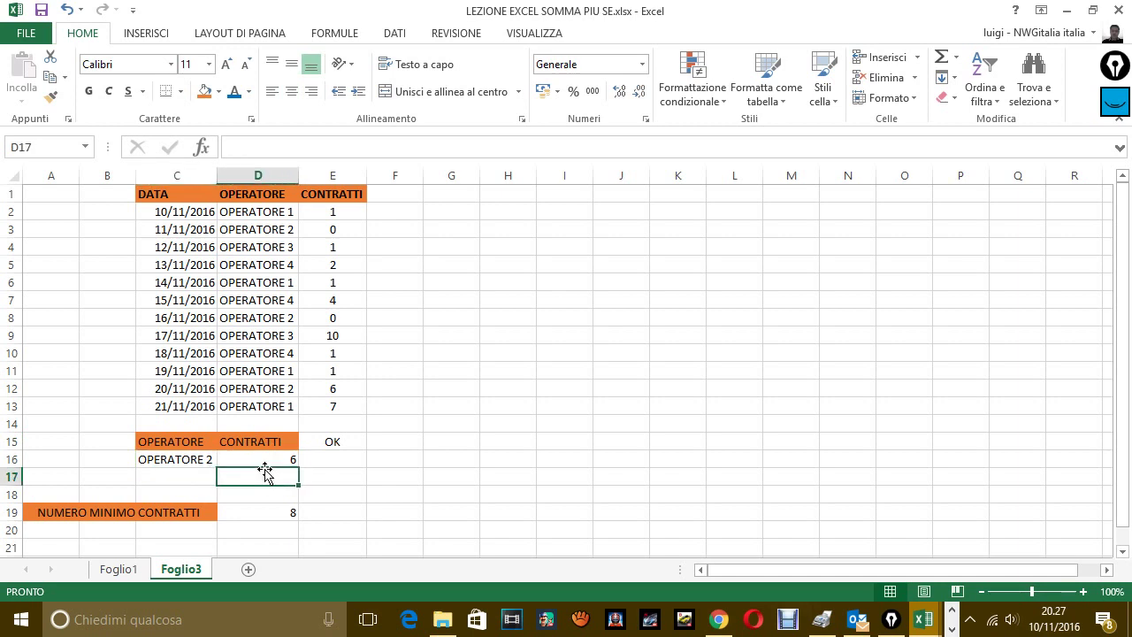
click(275, 458)
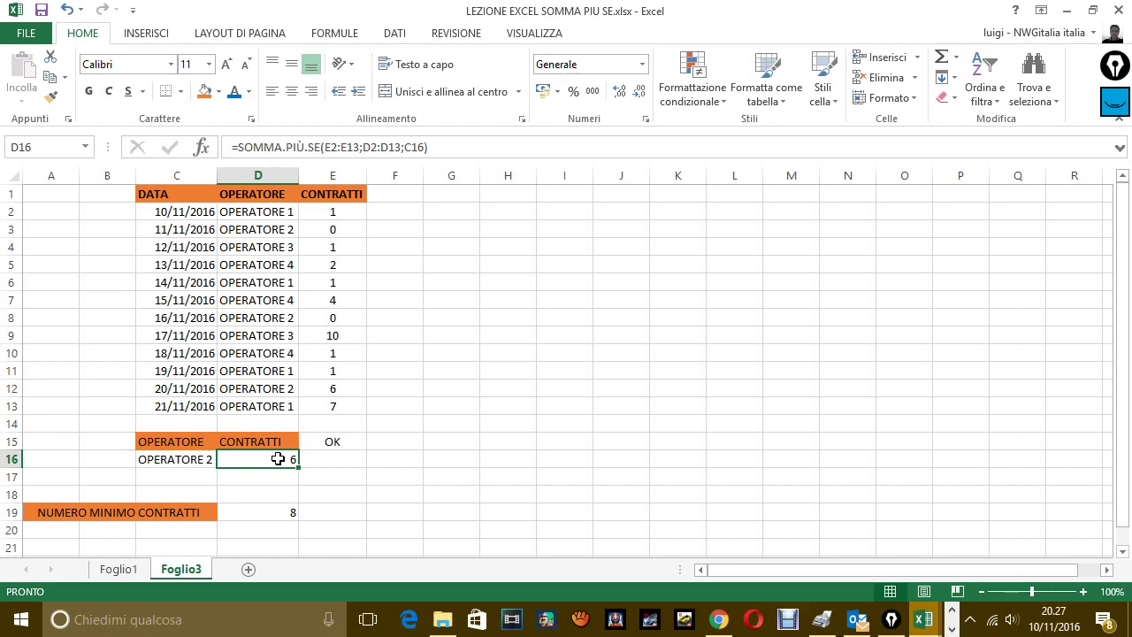
click(334, 444)
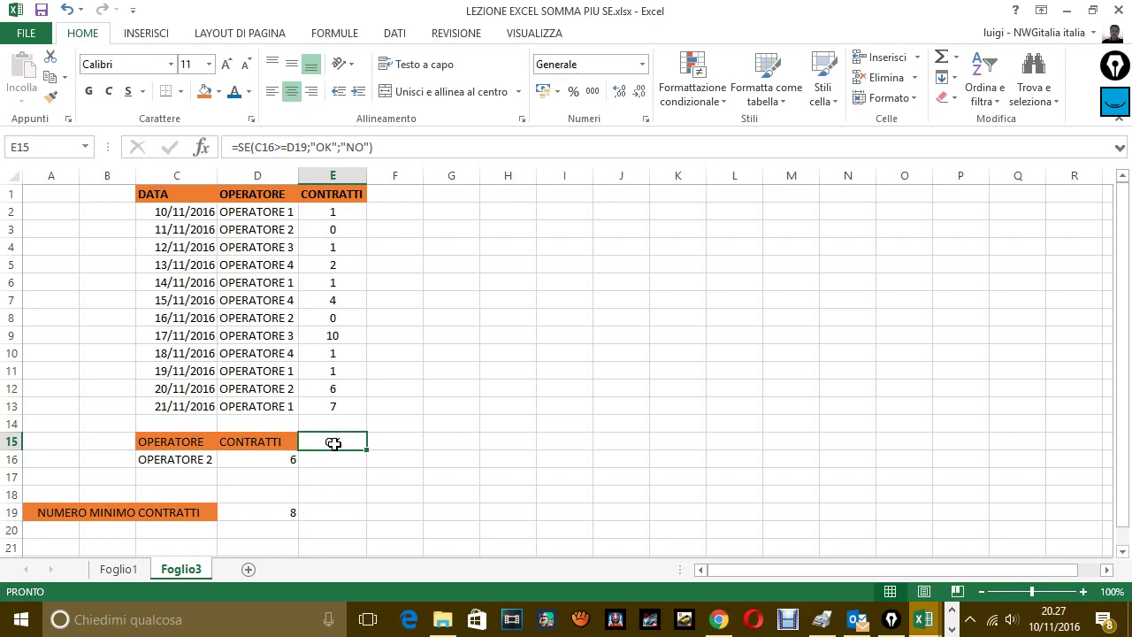
click(285, 338)
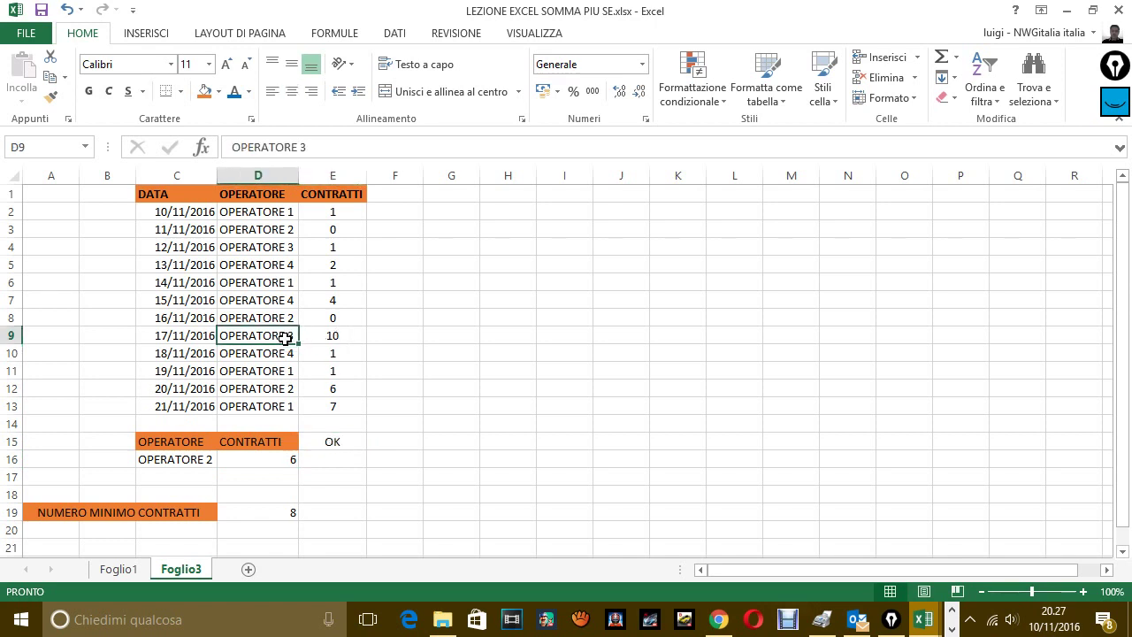
click(202, 465)
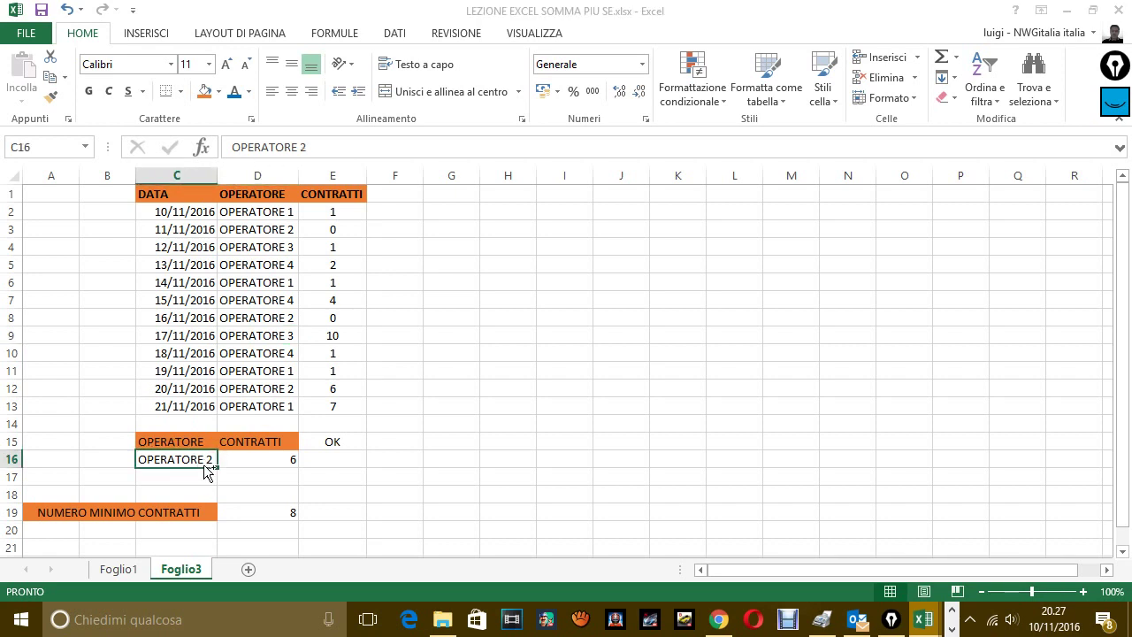
key(Return)
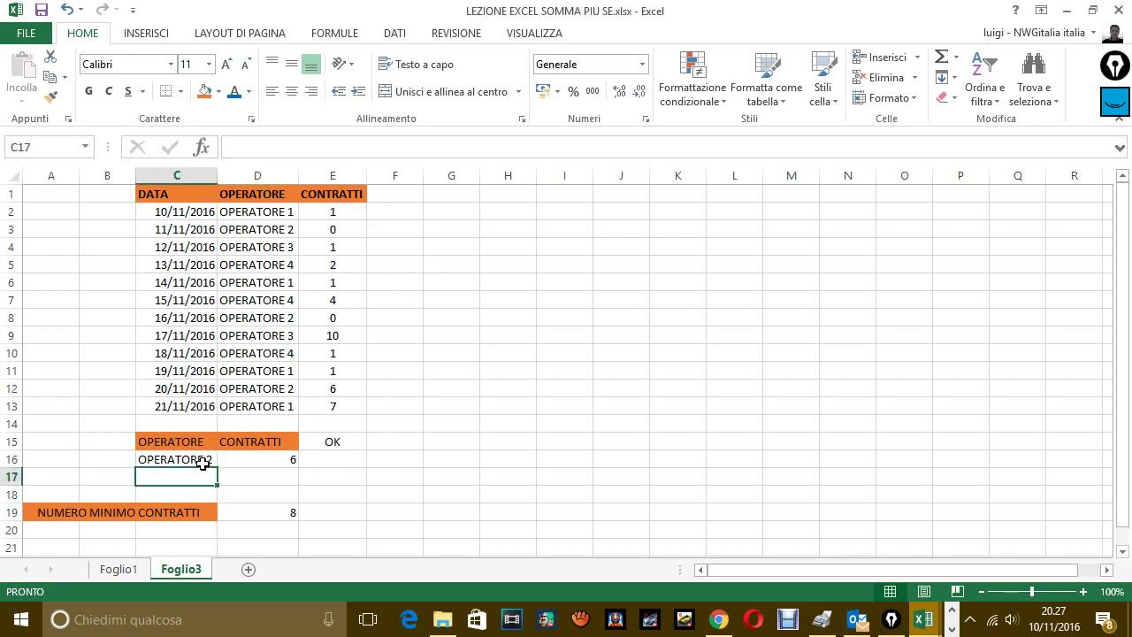
click(276, 335)
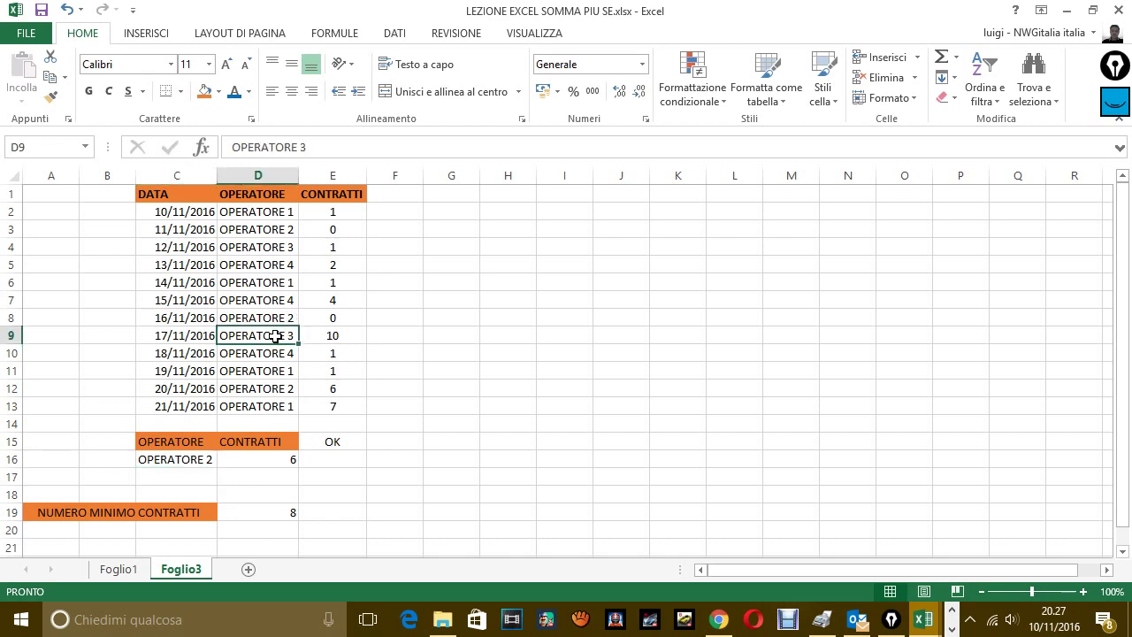
key(ctrl+c)
click(203, 457)
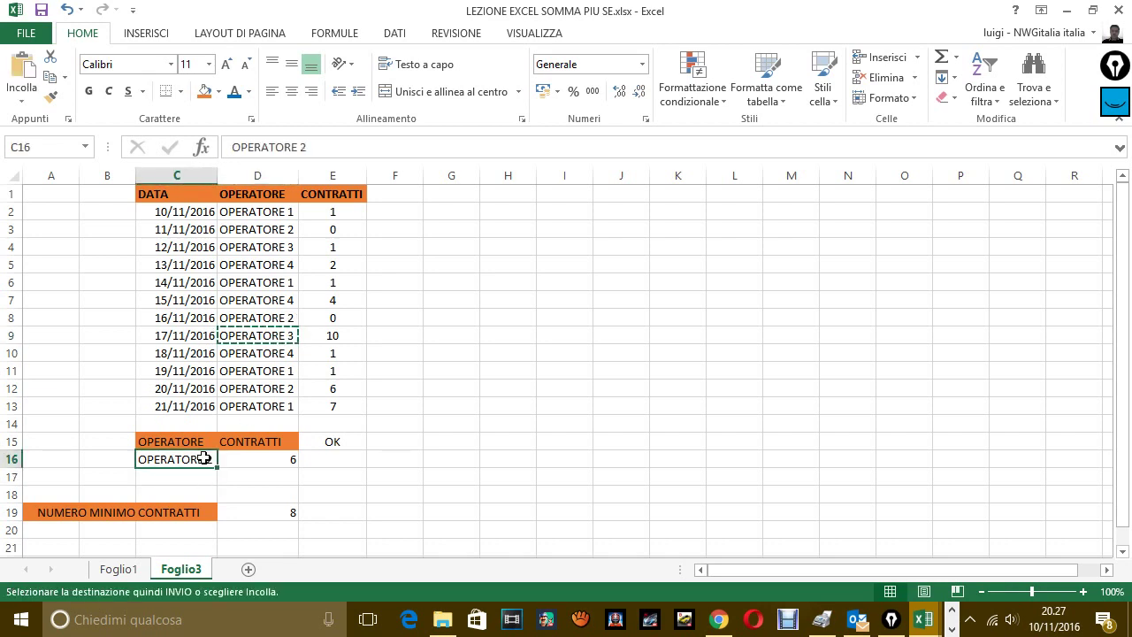
key(ctrl+v)
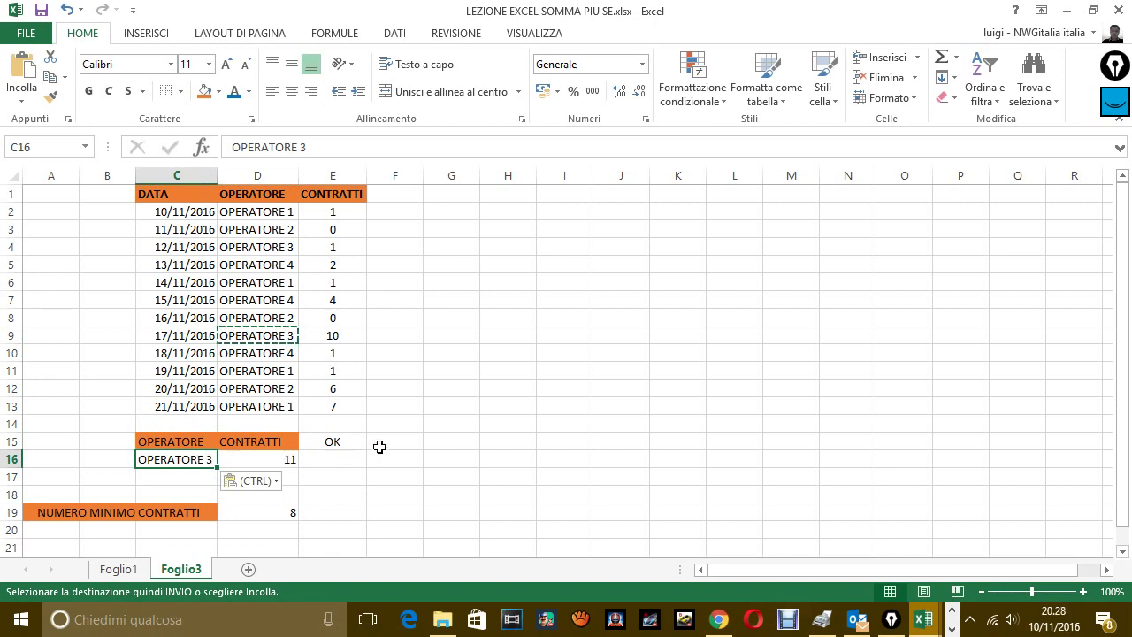
key(Escape)
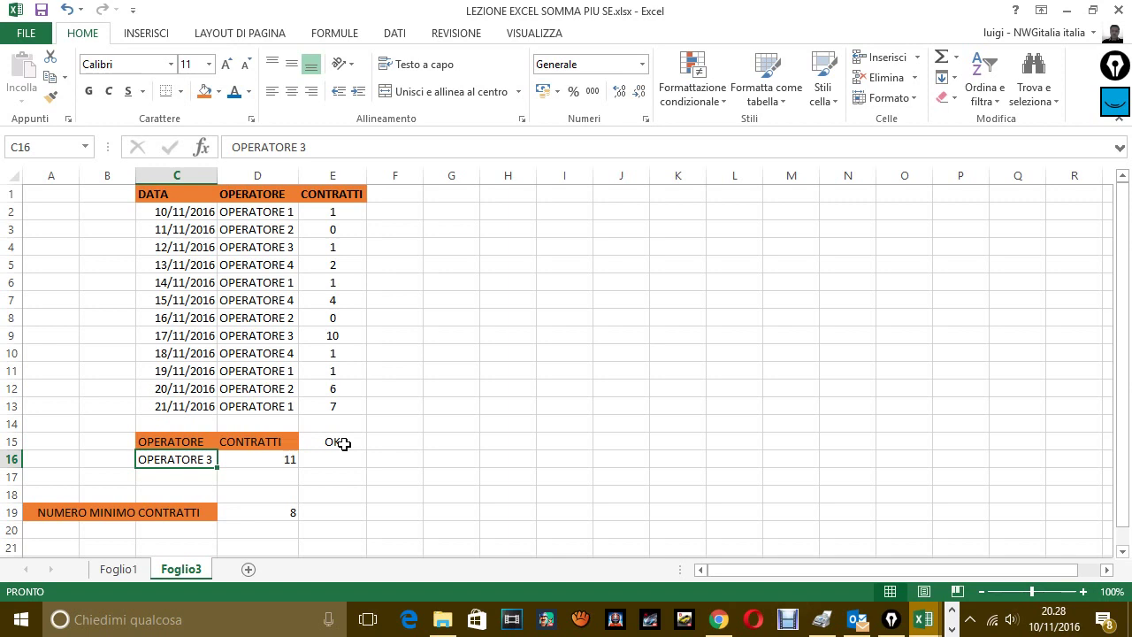
click(267, 235)
key(ctrl+c)
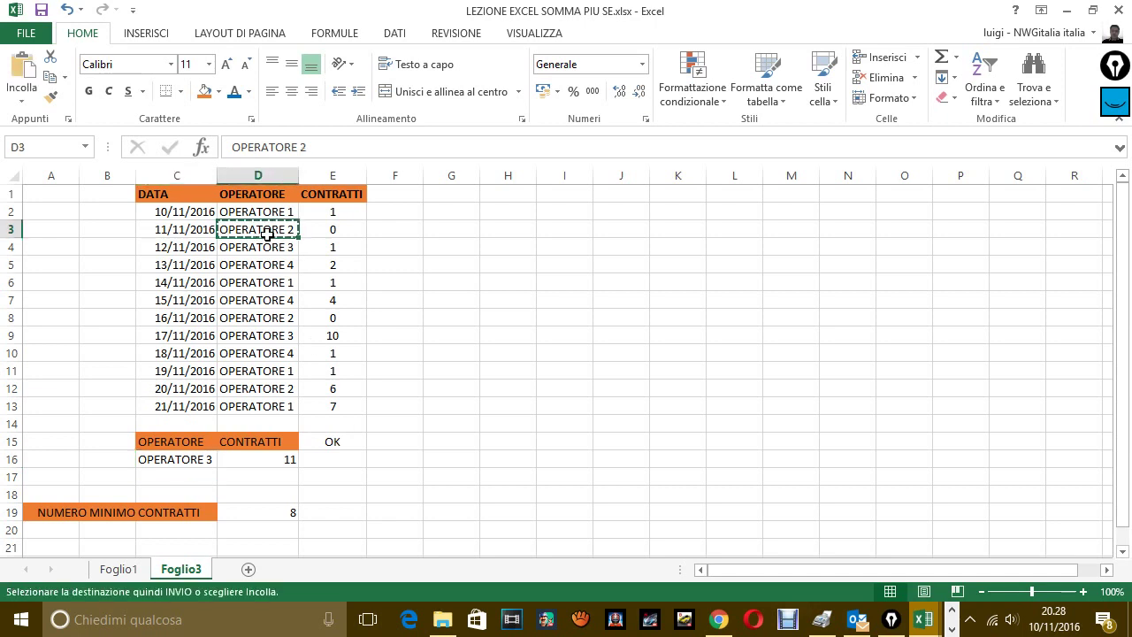
click(191, 459)
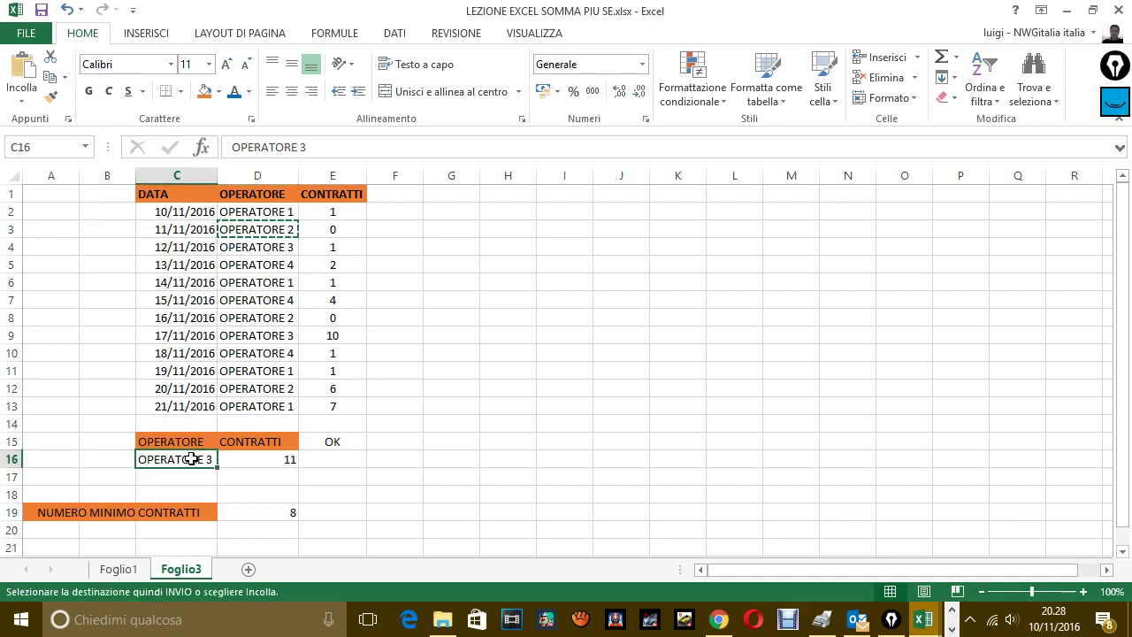
key(ctrl+v)
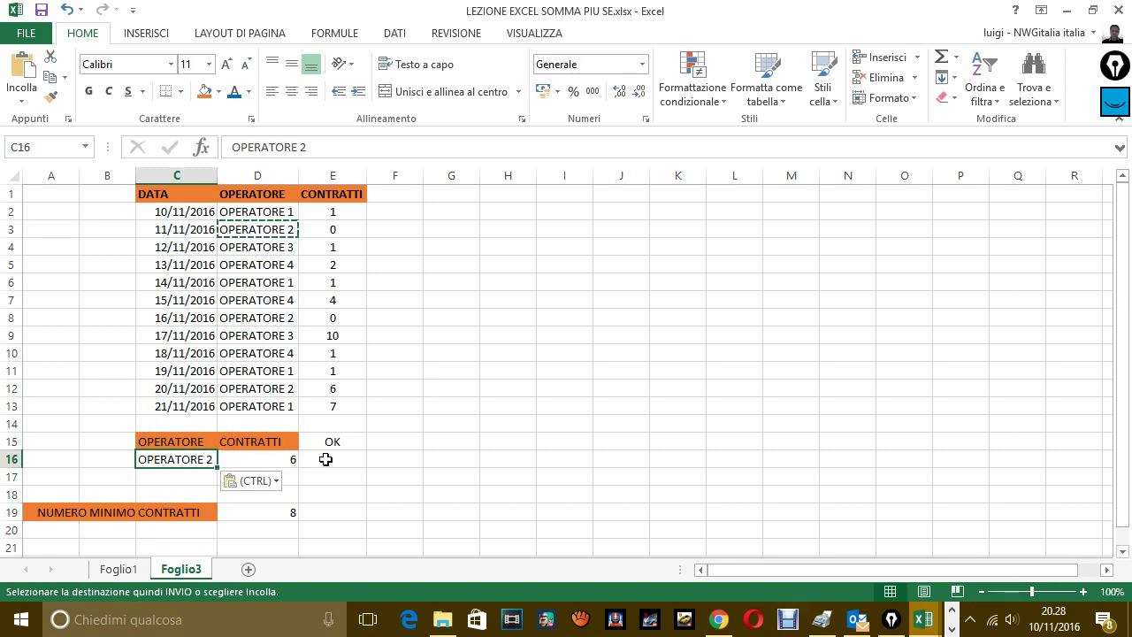
click(277, 268)
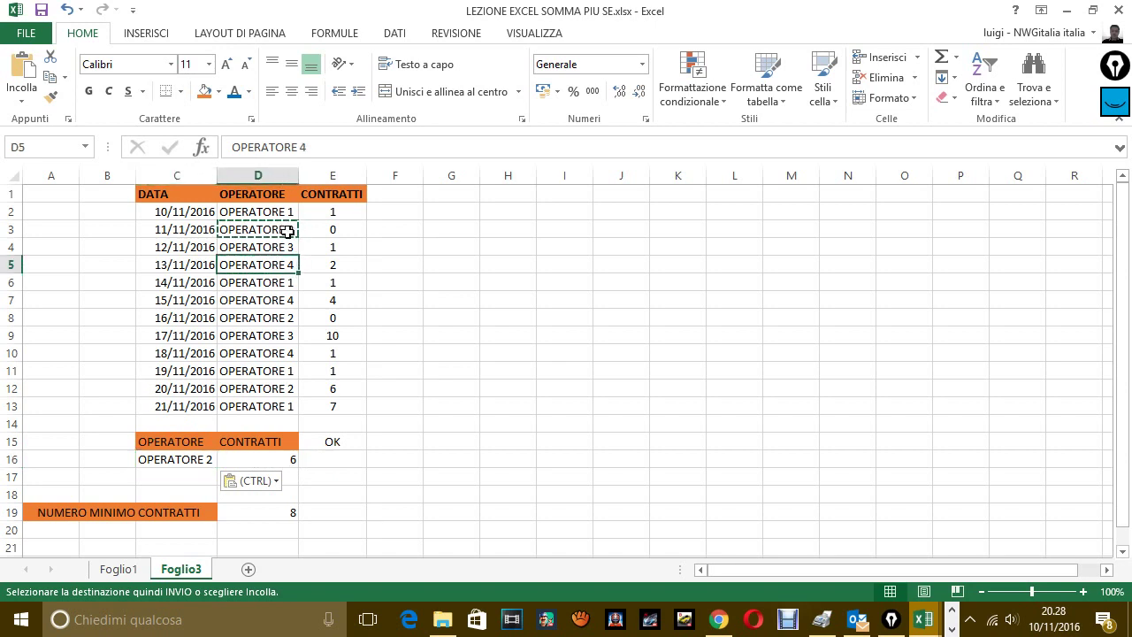
Step: Set OPERATORE 2's 20/11/2016 count in E12 from 6 to 0, so D16 totals 0
click(347, 230)
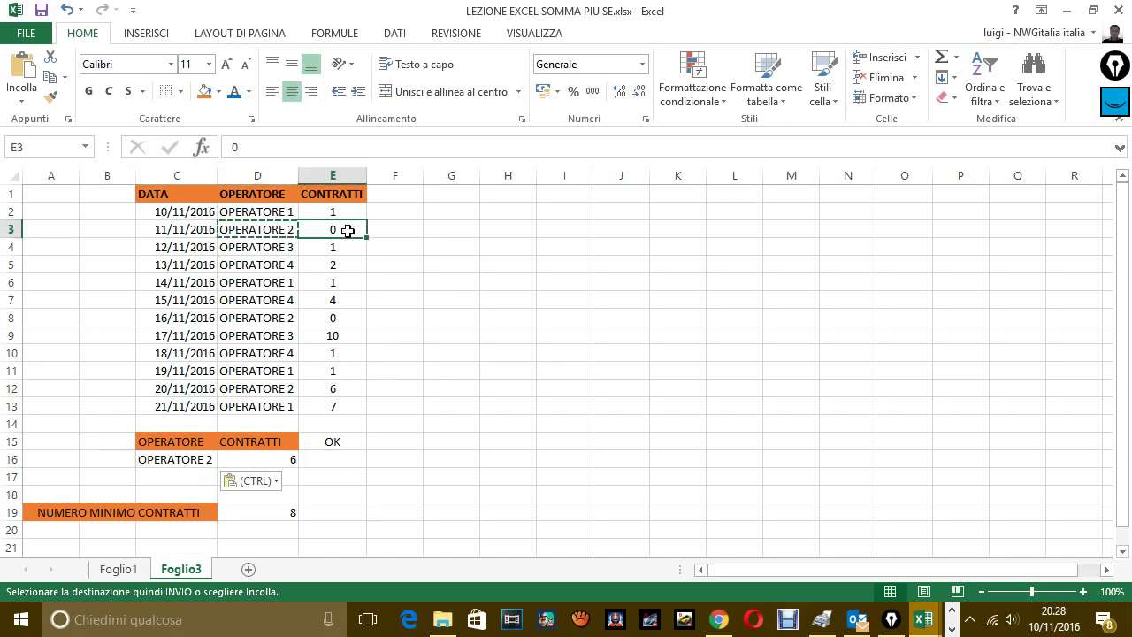
click(277, 399)
click(335, 391)
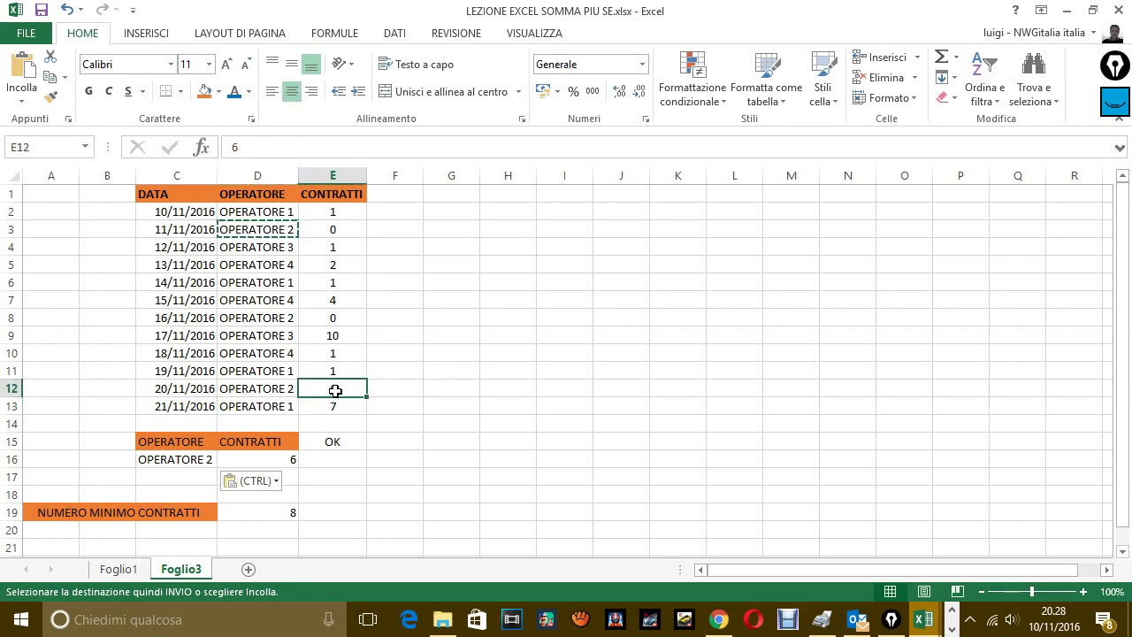
text(0)
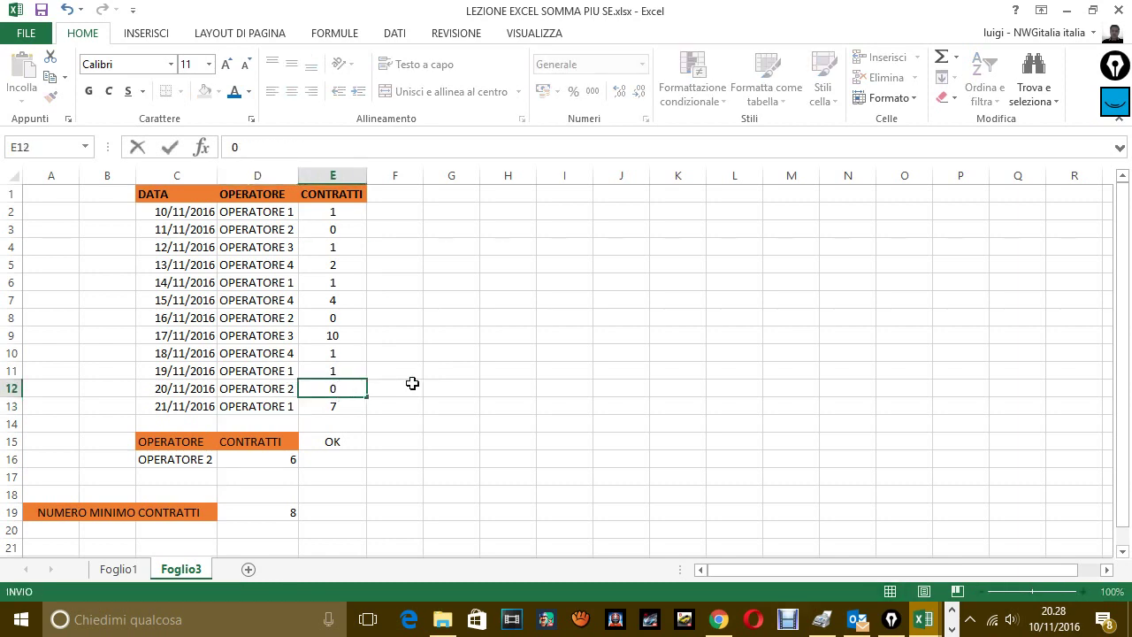
click(468, 385)
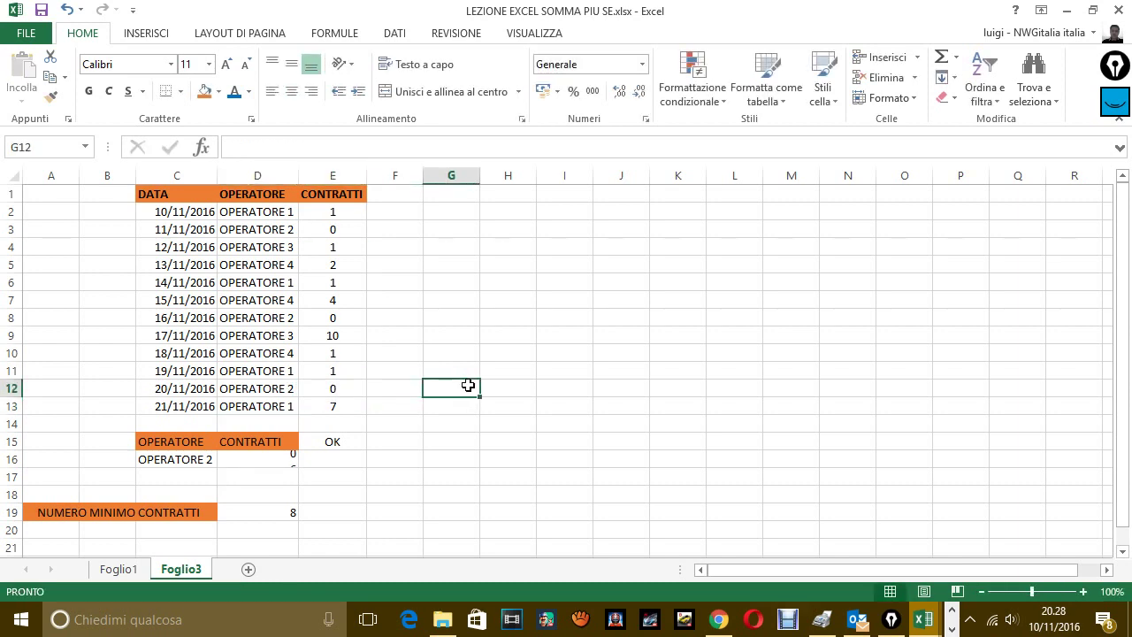
Step: Open E15's SE formula for editing in the formula bar
click(260, 462)
click(346, 442)
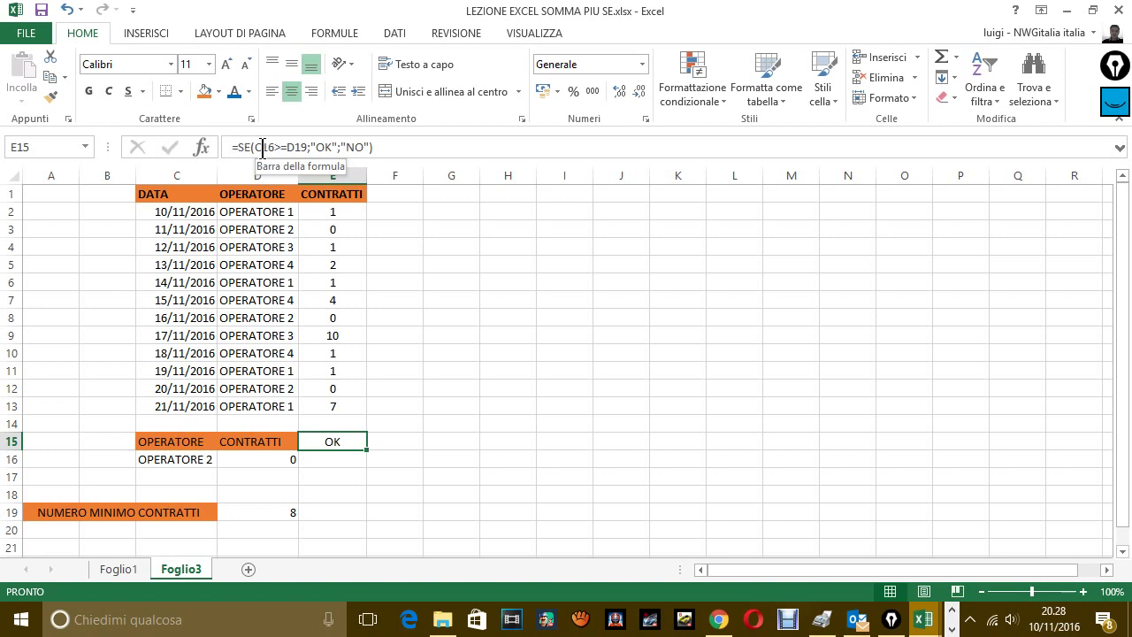
click(265, 147)
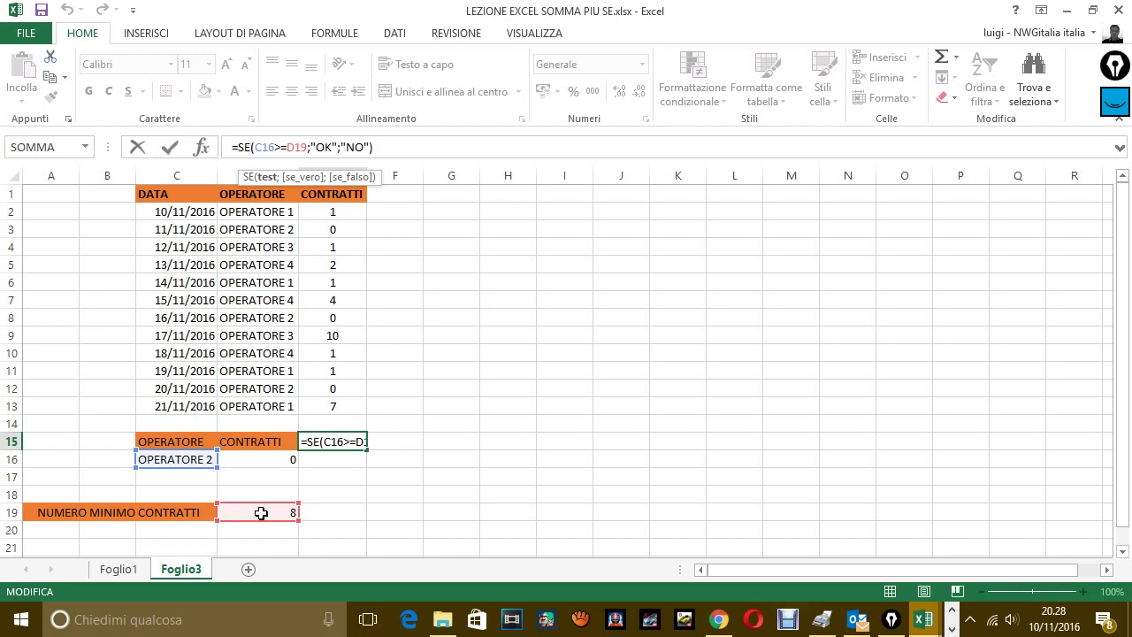
Step: Correct E15 to =SE(D16>=D19;"OK";"NO") so it compares D16 with the minimum and returns NO
key(BackSpace)
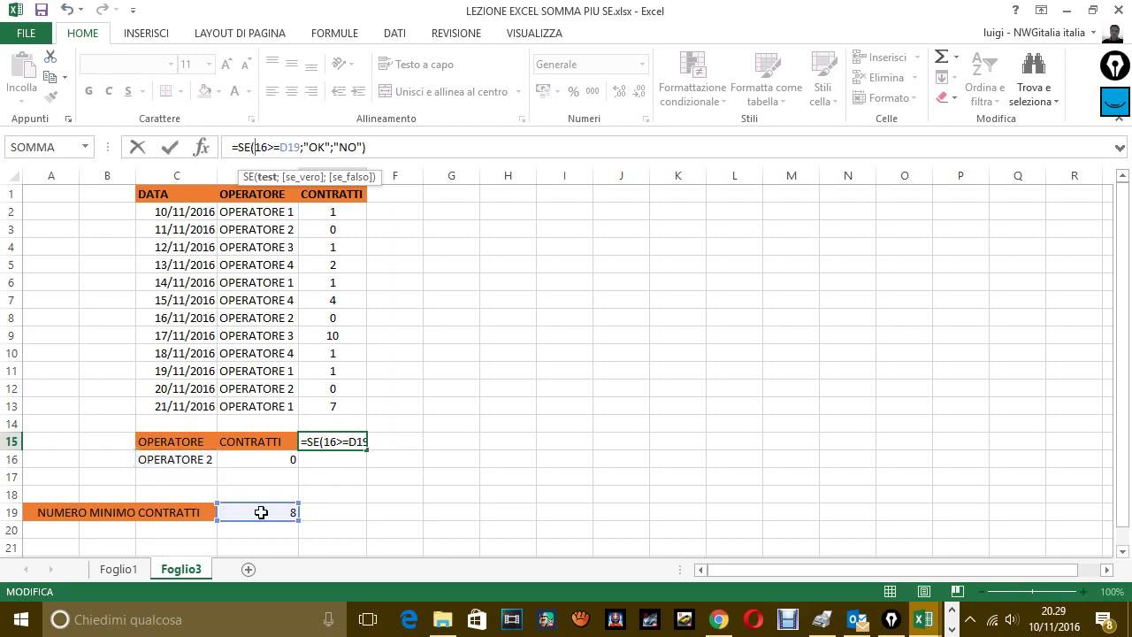
text(D)
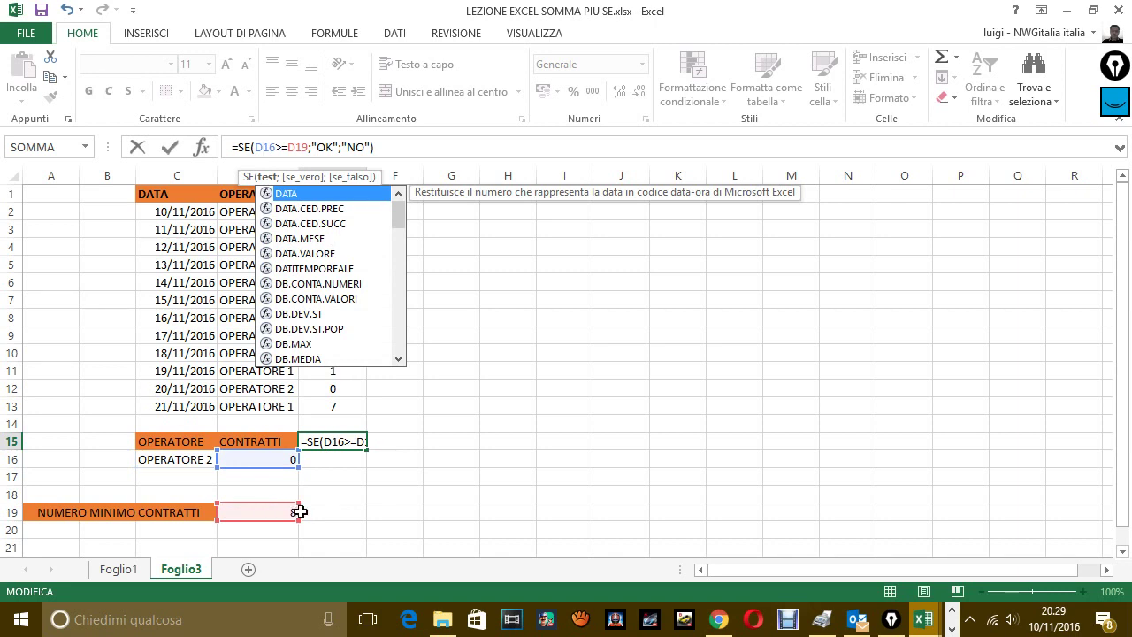
key(Return)
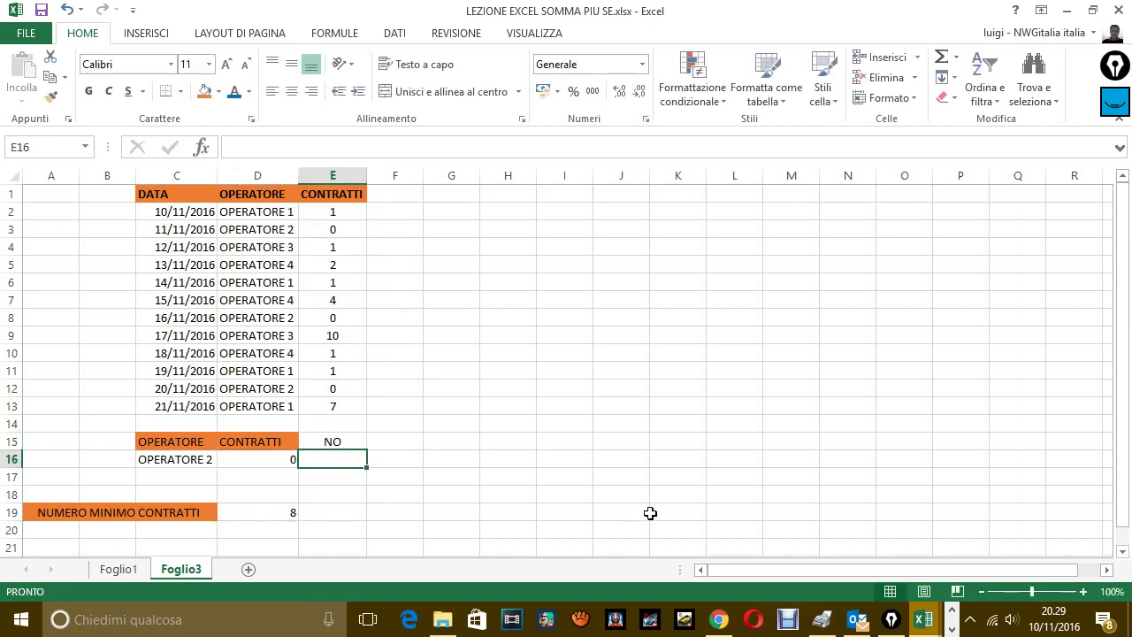
click(953, 630)
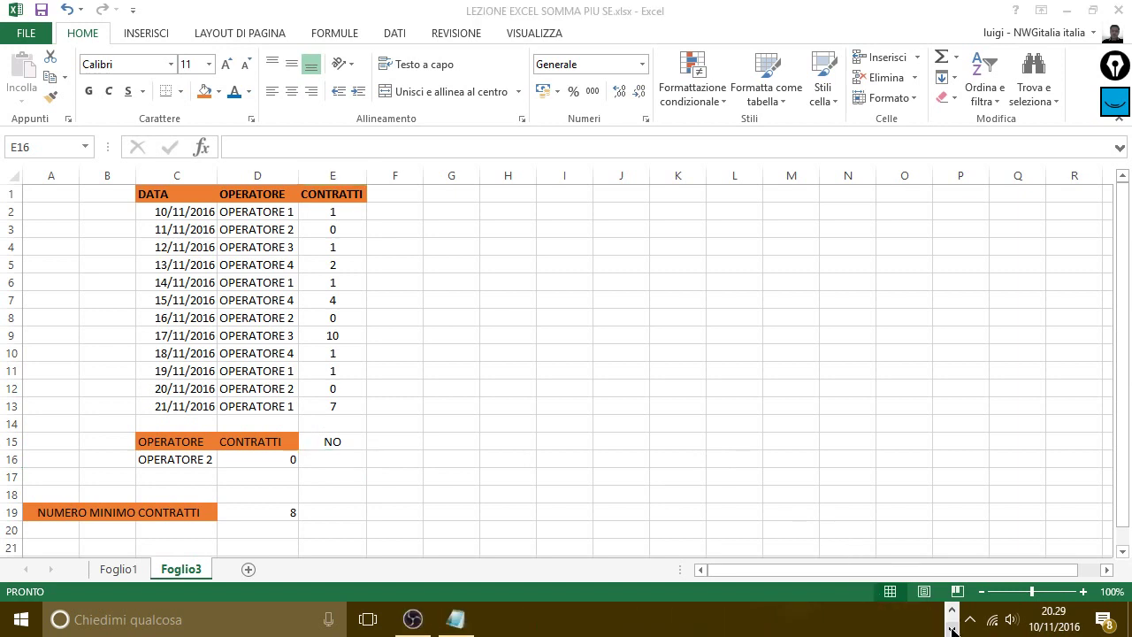
Step: Add the Notepad line 'TROVATO L'ERRORE, AVEVO MESSO NELLA CELLA SBAGLIATA, ORA TUTTO è OK'
click(455, 619)
key(Return)
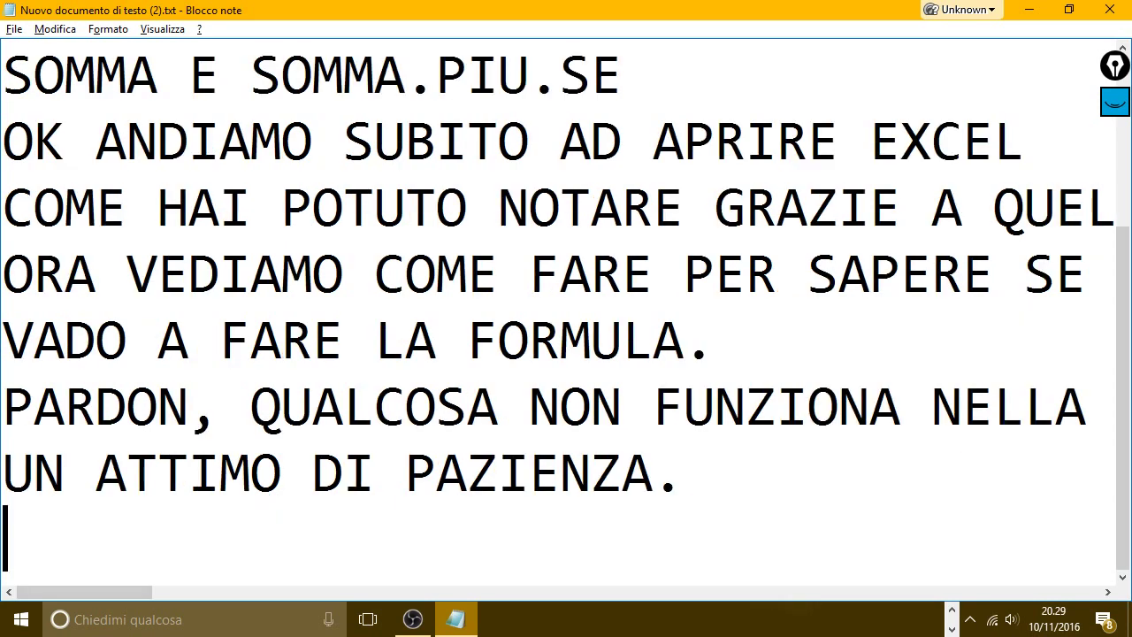
text(TROVATO L)
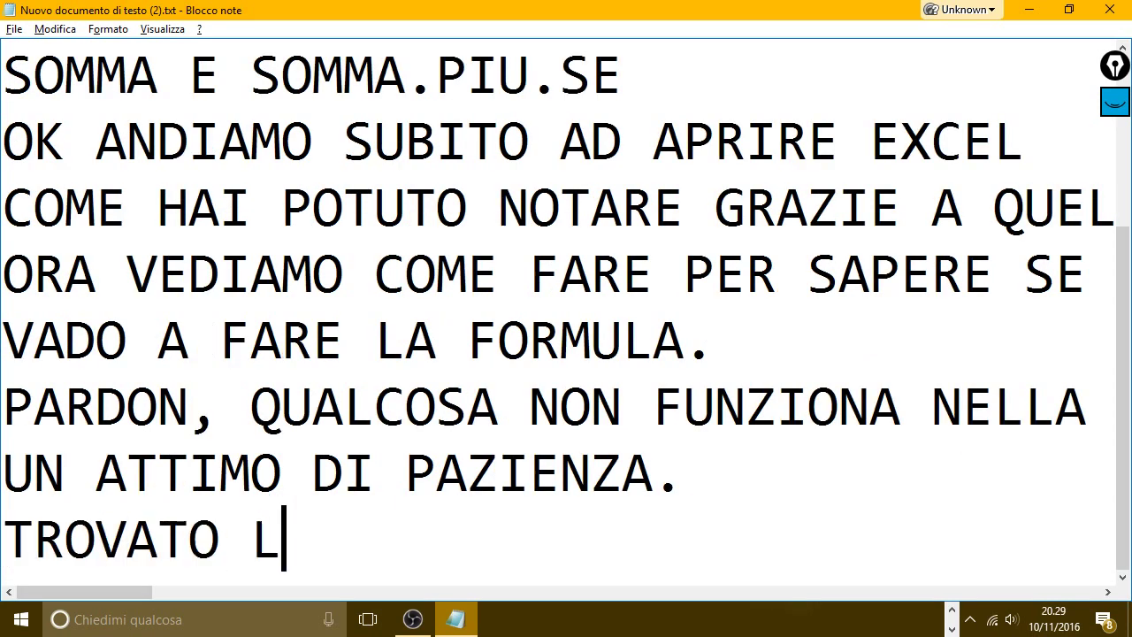
text('ERRORE, )
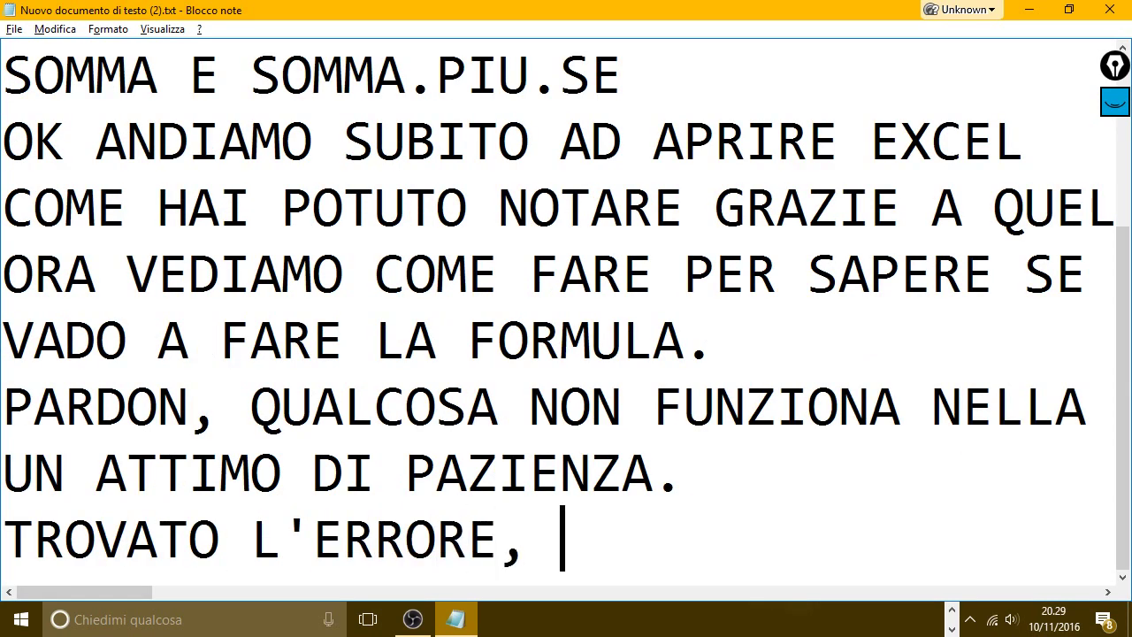
text(AVEVO MESSO)
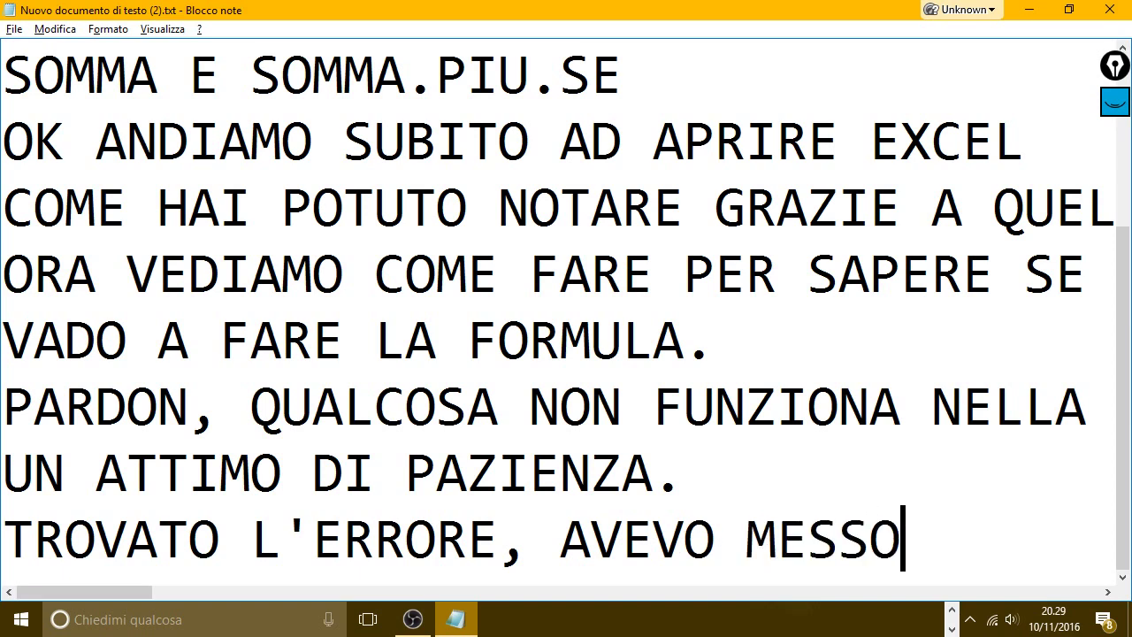
text( NELLA CELLA )
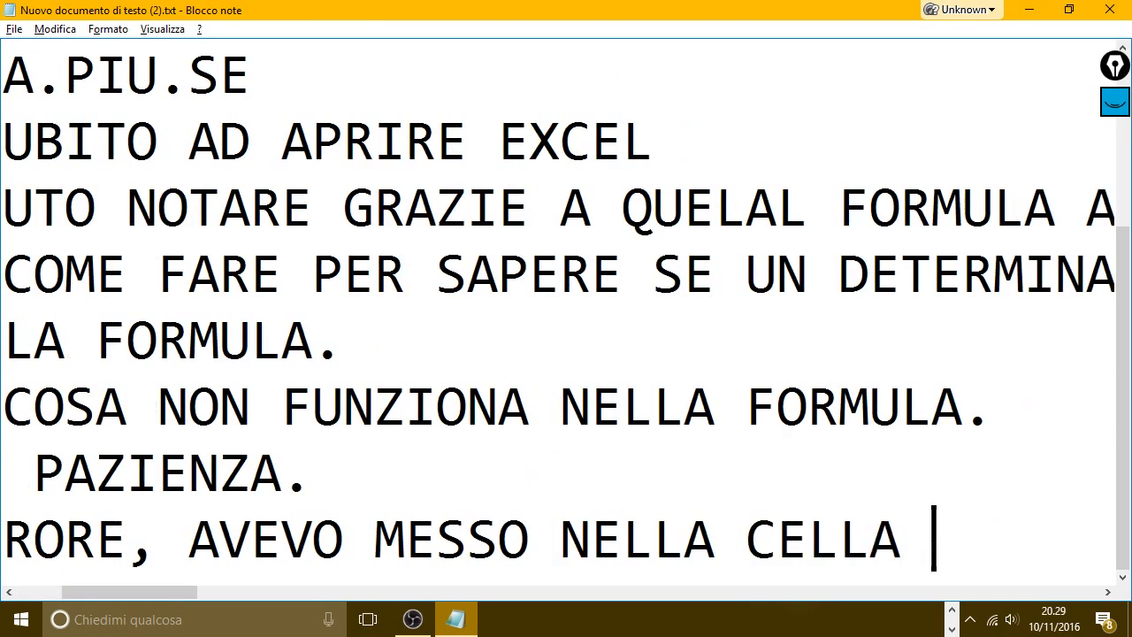
text(SBAGLIATA, )
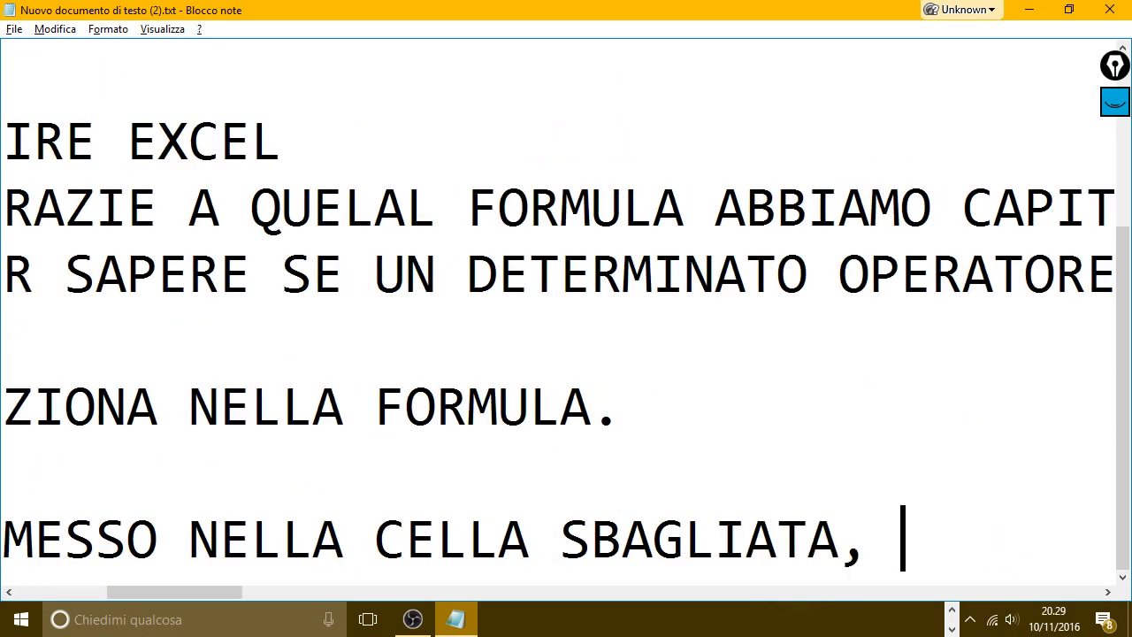
text(ORA TUTTO è )
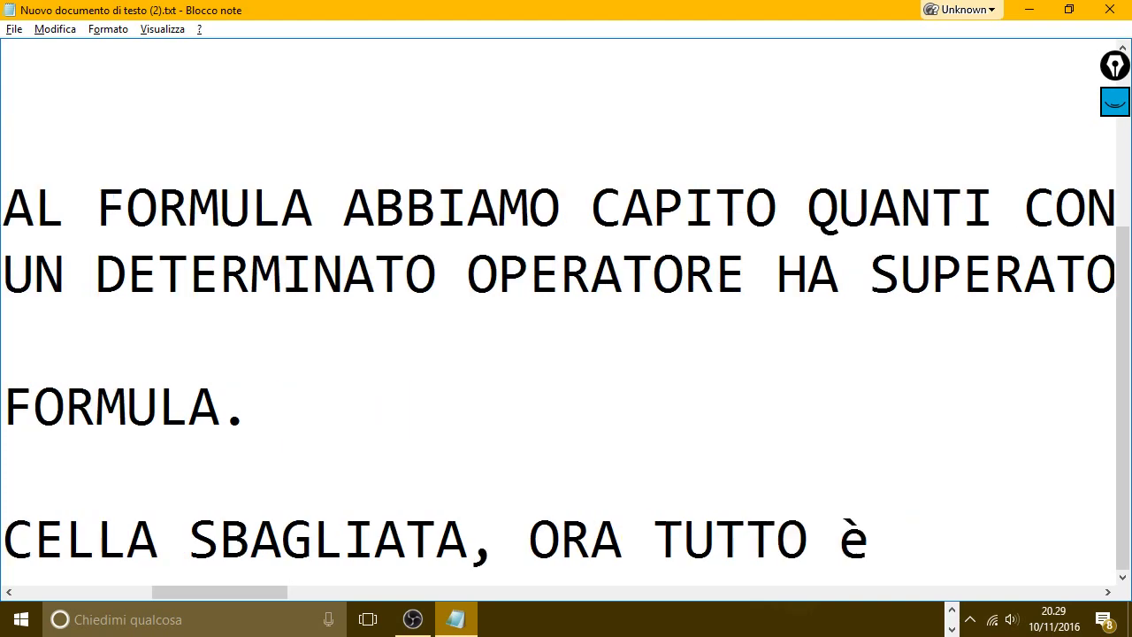
text(OK)
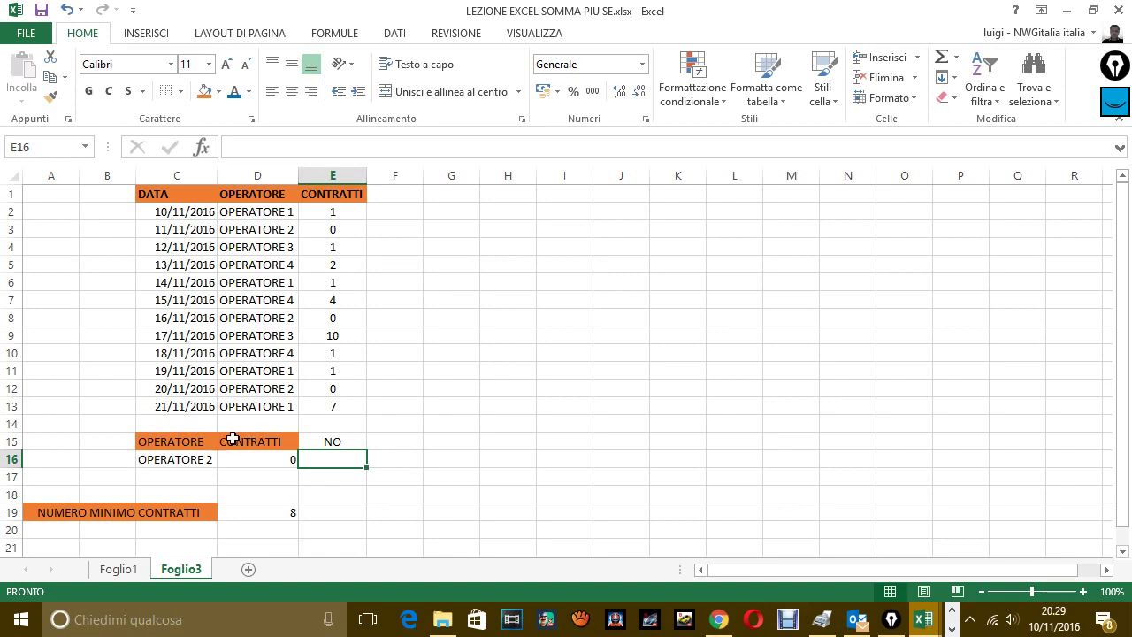
Step: Review the operator name in C16 and the formulas in D16 and E15
click(192, 463)
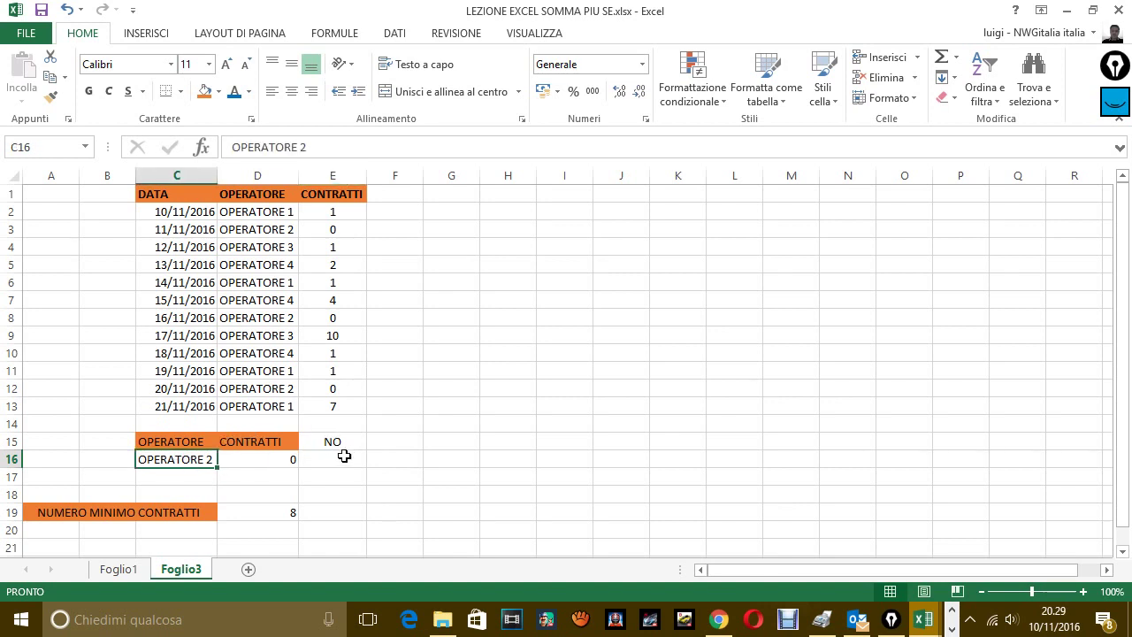
click(278, 460)
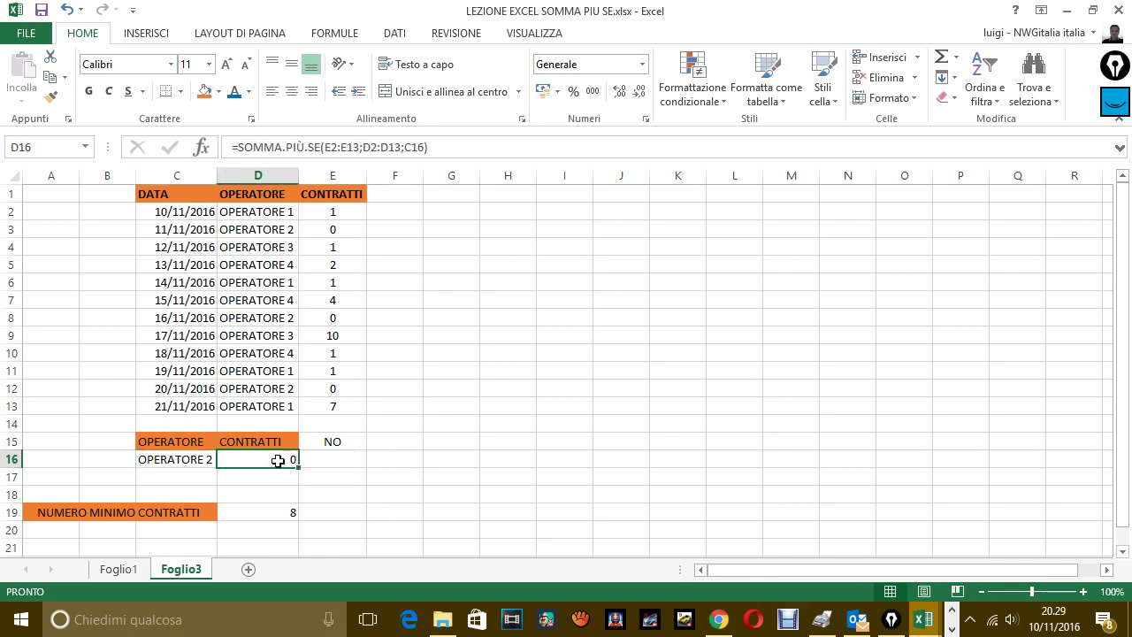
click(343, 440)
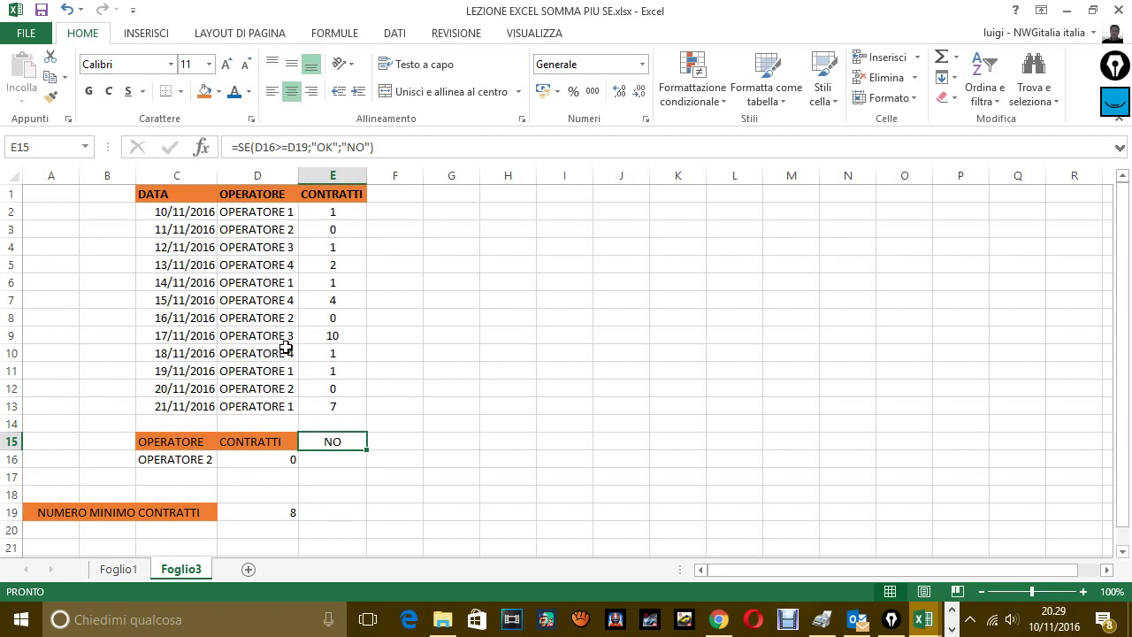
Step: Copy OPERATORE 3 from D9 into C16, giving a total of 11 and OK
click(273, 320)
click(274, 335)
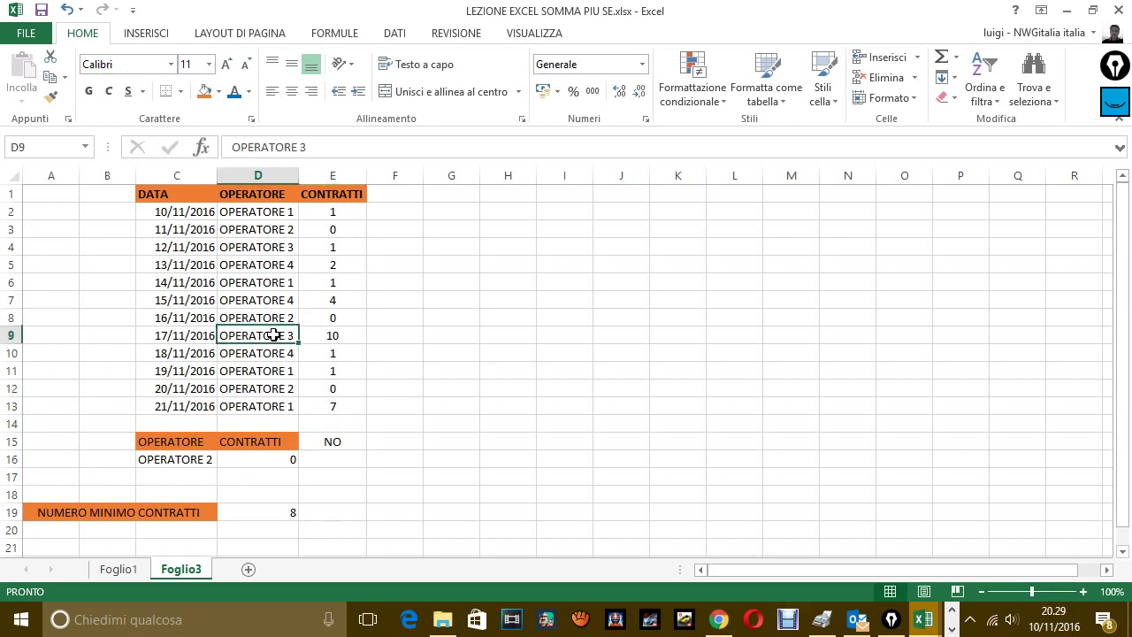
key(ctrl+c)
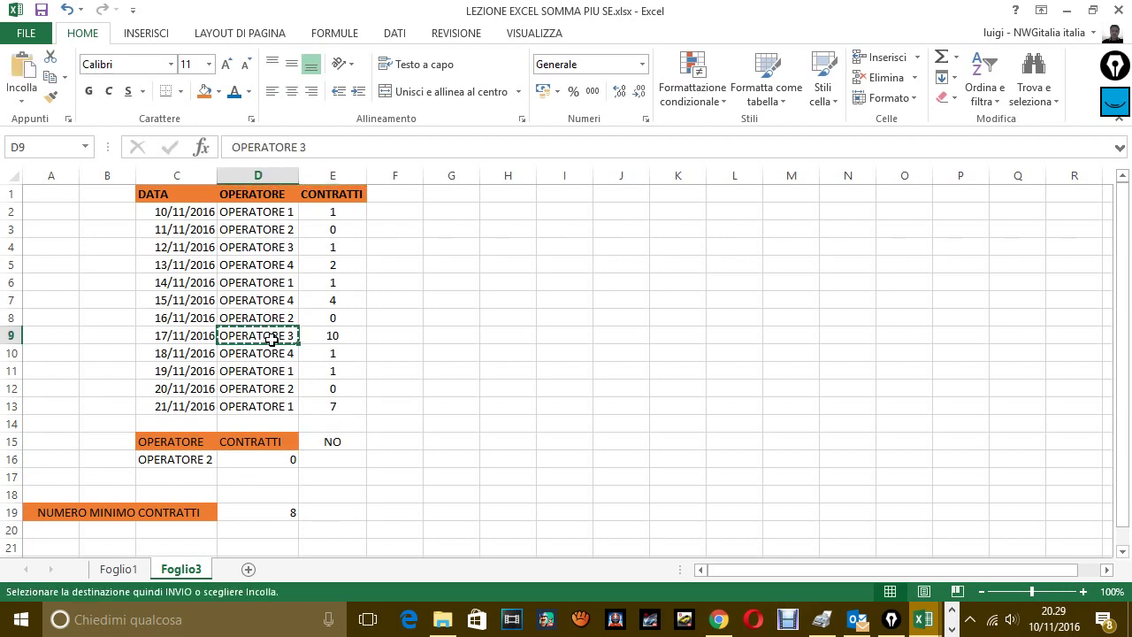
click(194, 459)
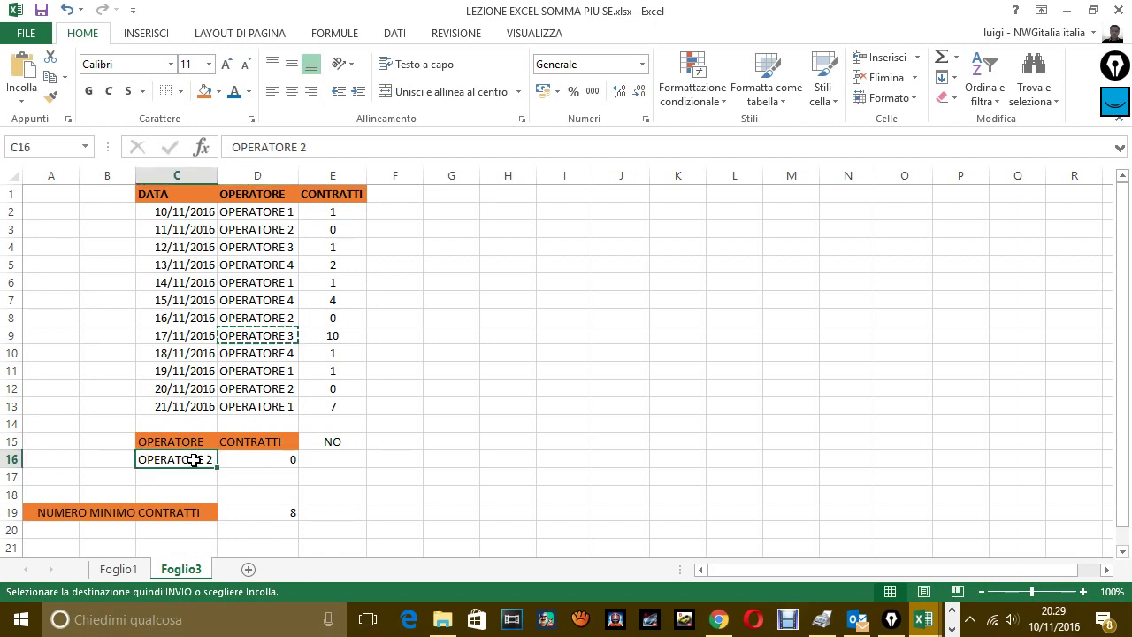
key(ctrl+v)
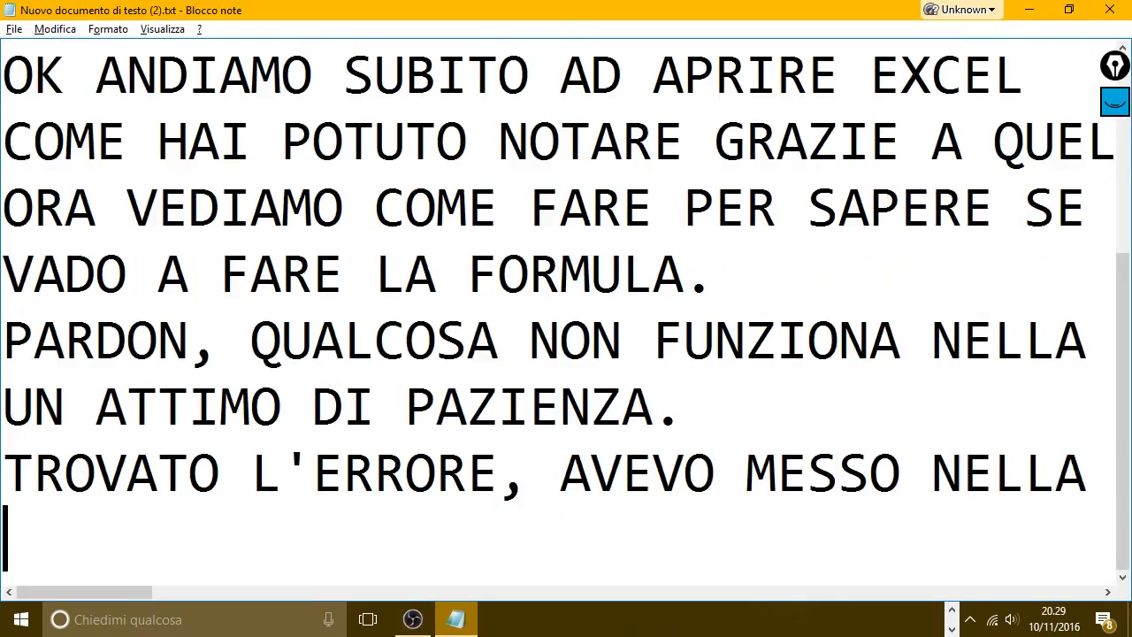
Step: Note that OPERATORE 1, with zero contracts, came out NO
text(COME HAI N)
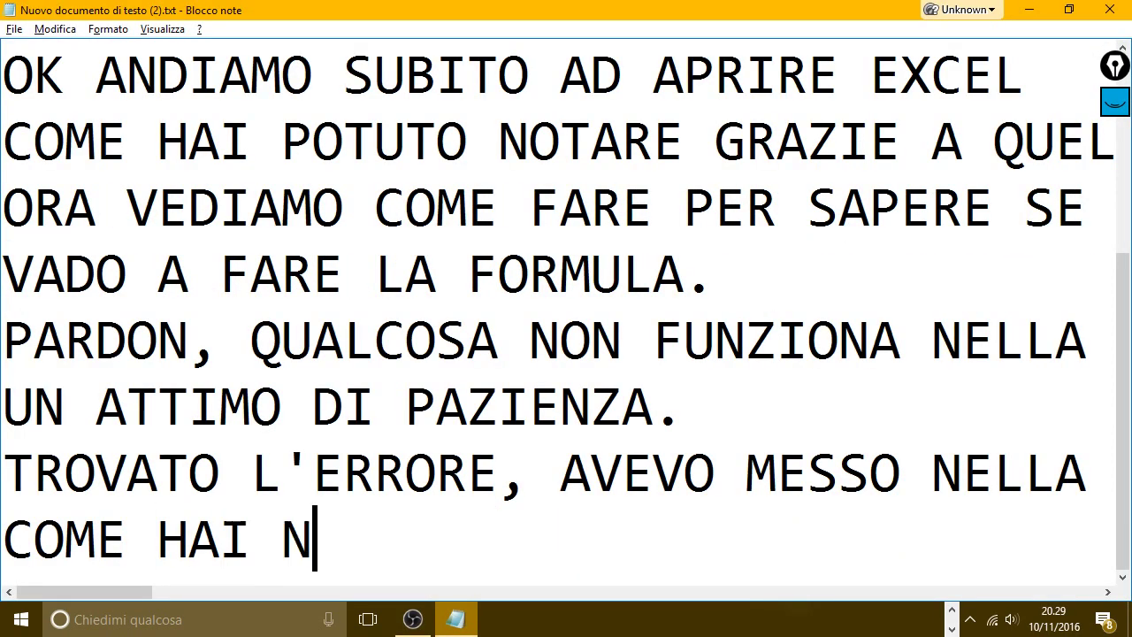
text(OTATO L'O)
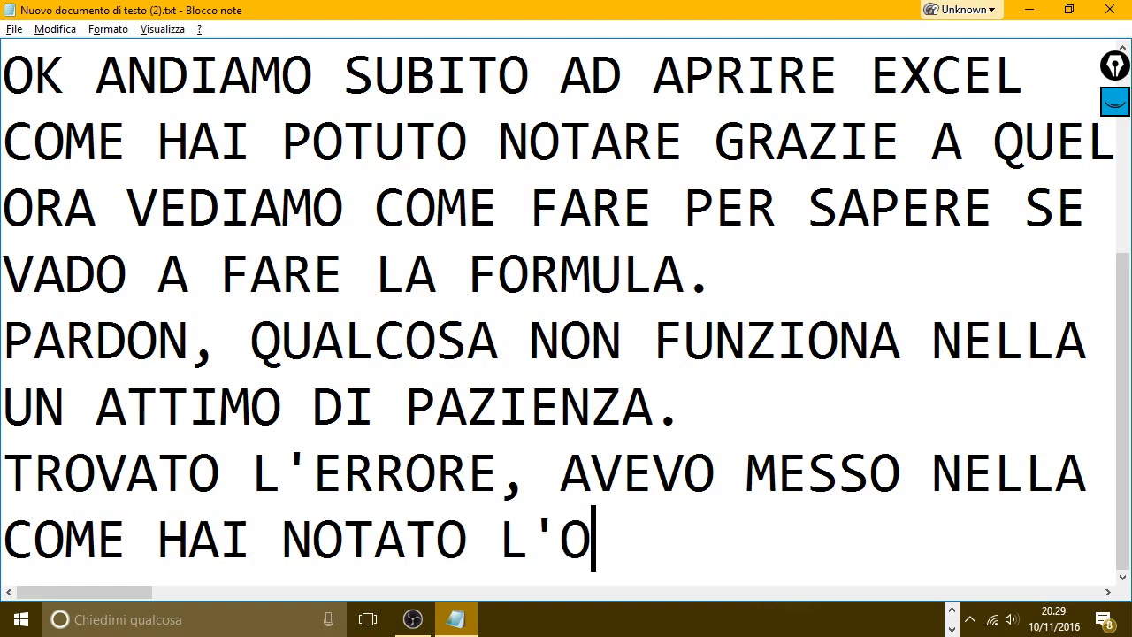
text(PERAT)
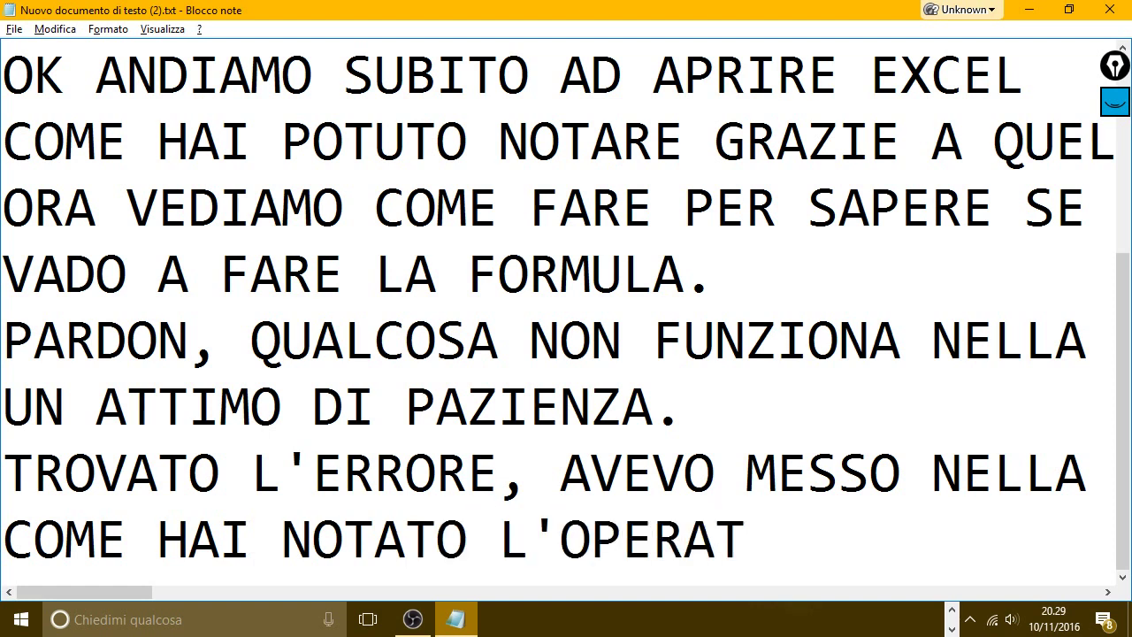
text(ORE )
text(1)
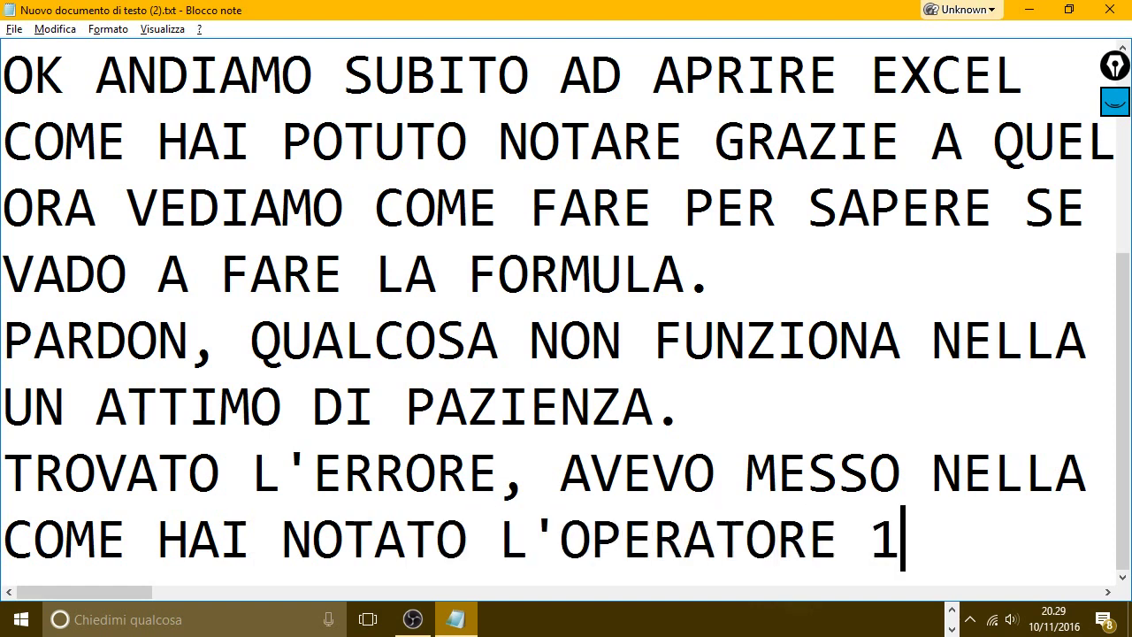
text( CHE HA FAT)
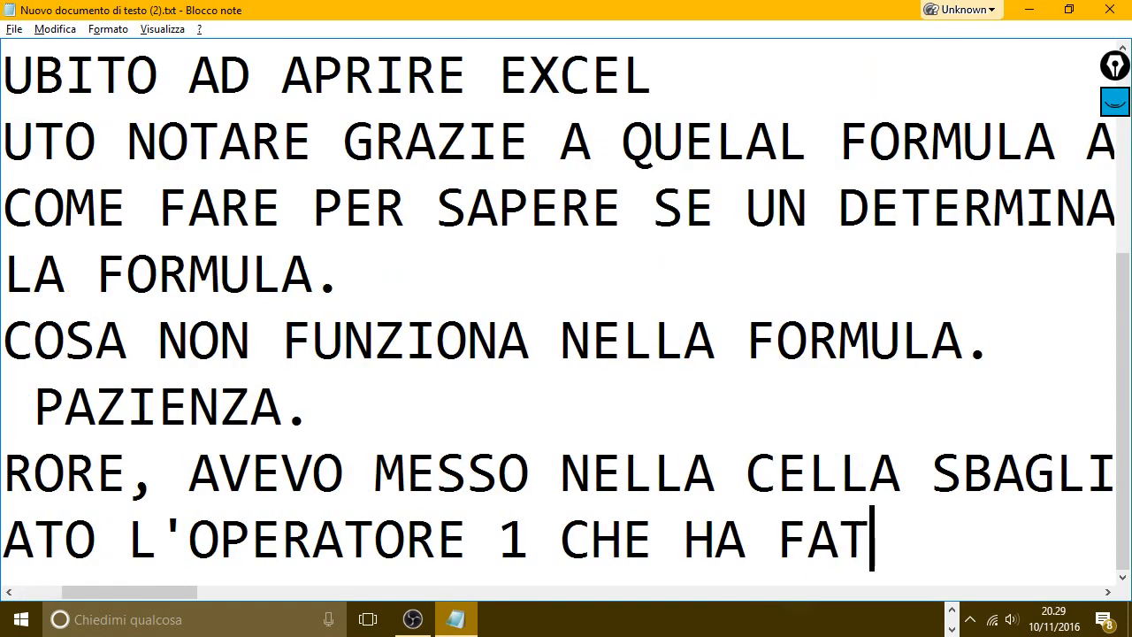
text(TO ZE)
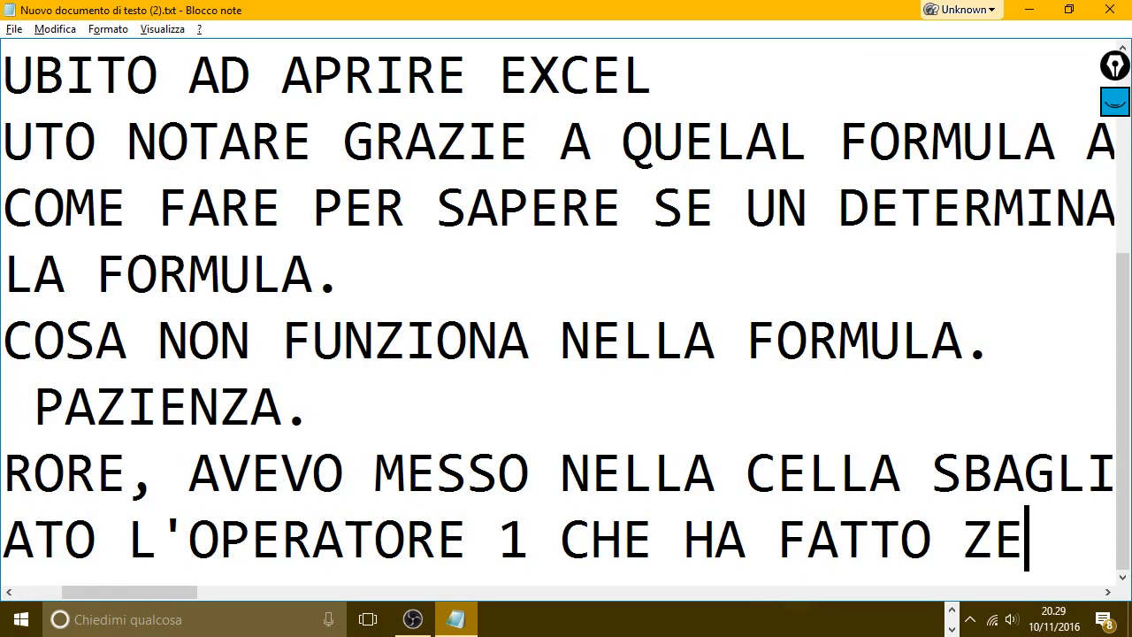
text(RO CONTGR)
key(BackSpace)
key(BackSpace)
text(R)
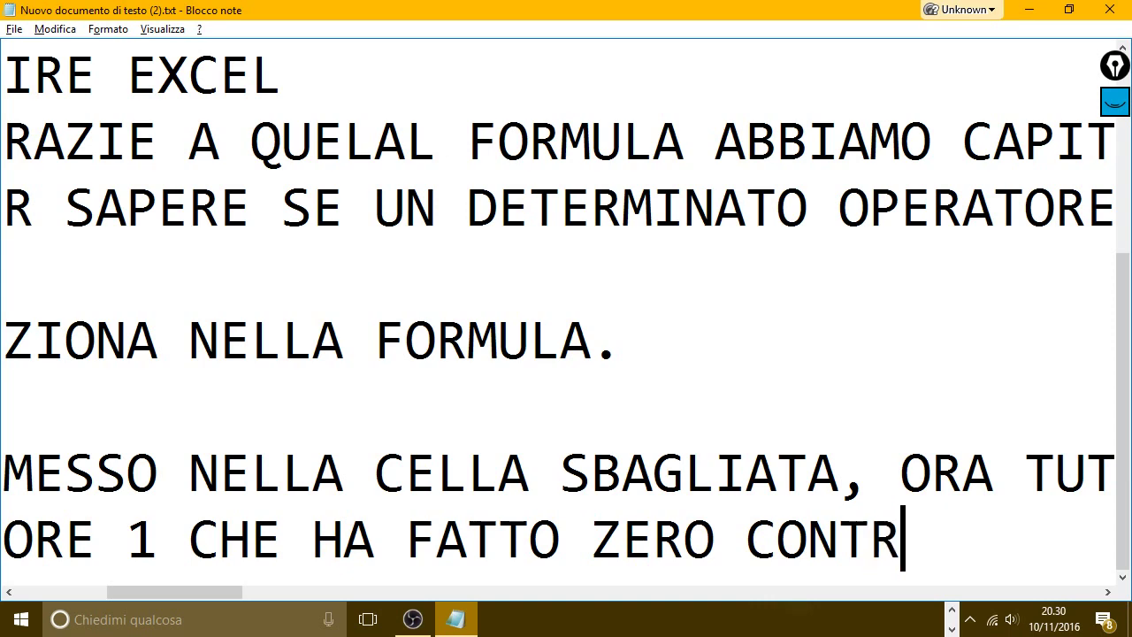
text(ATTI è US)
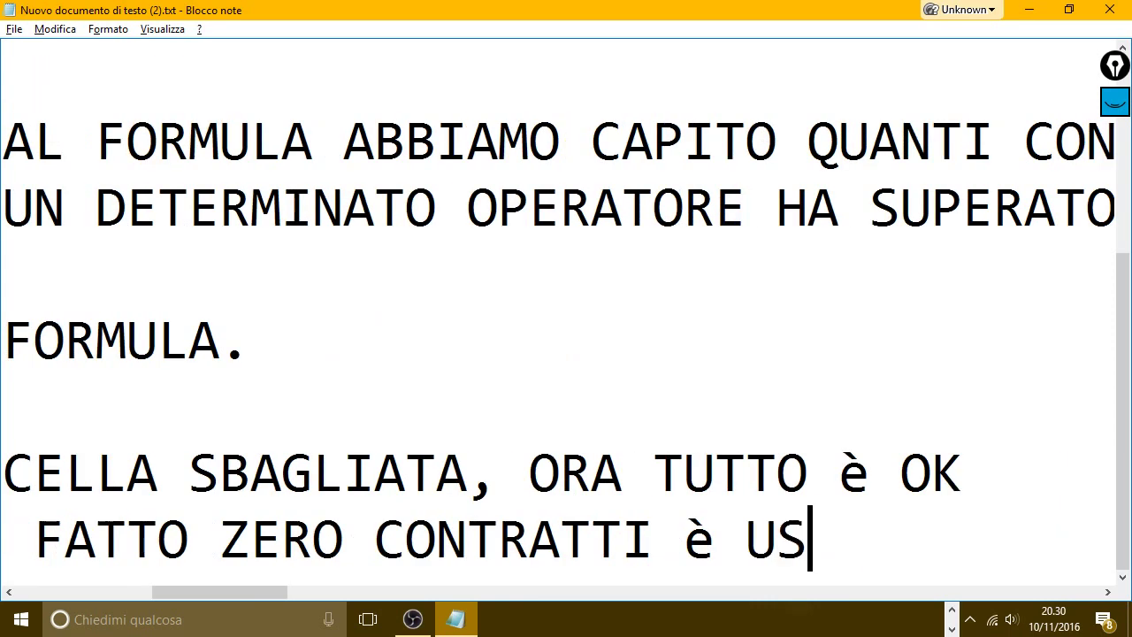
text(CITO NO,)
key(Return)
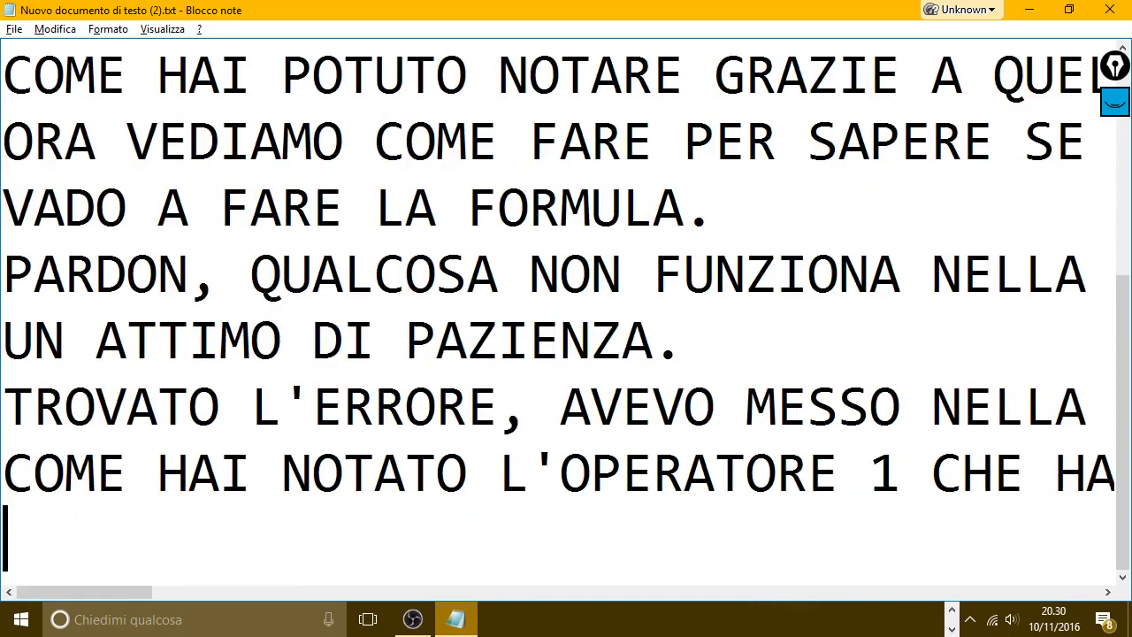
Step: Add that the operator with 11 contracts got OK by exceeding the minimum of 8
text(L)
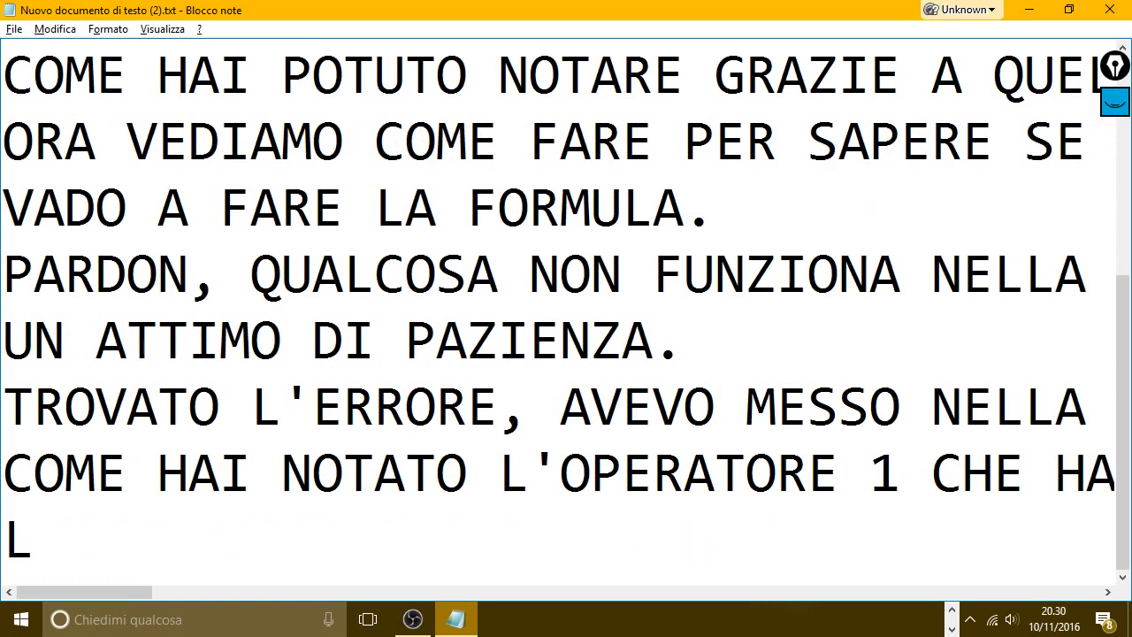
text('ALTRO CON )
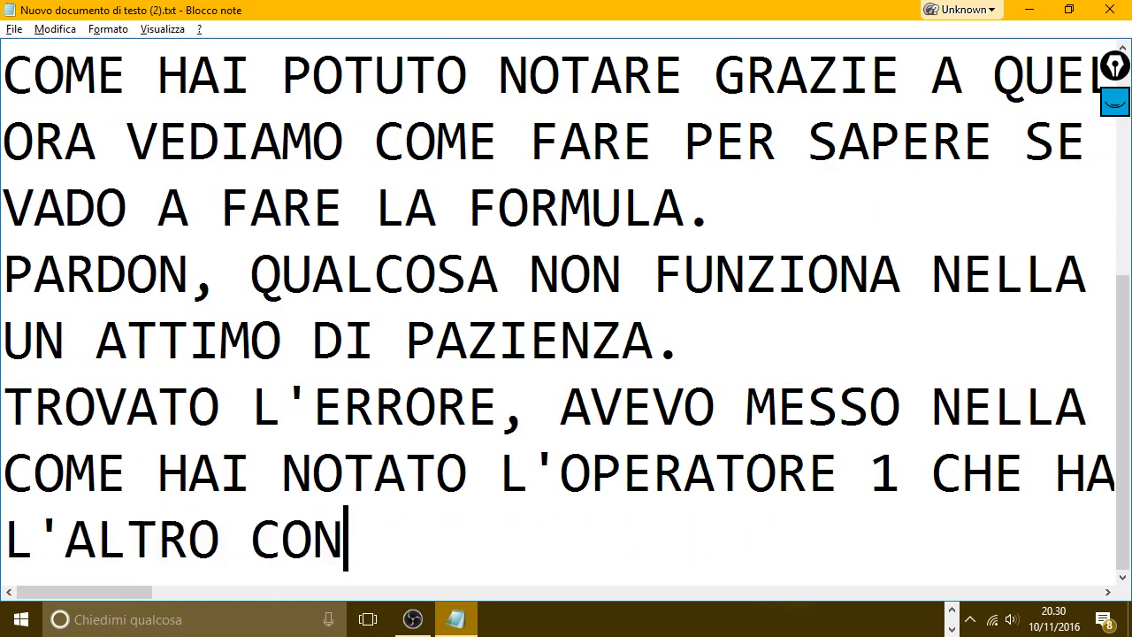
text(11 CO)
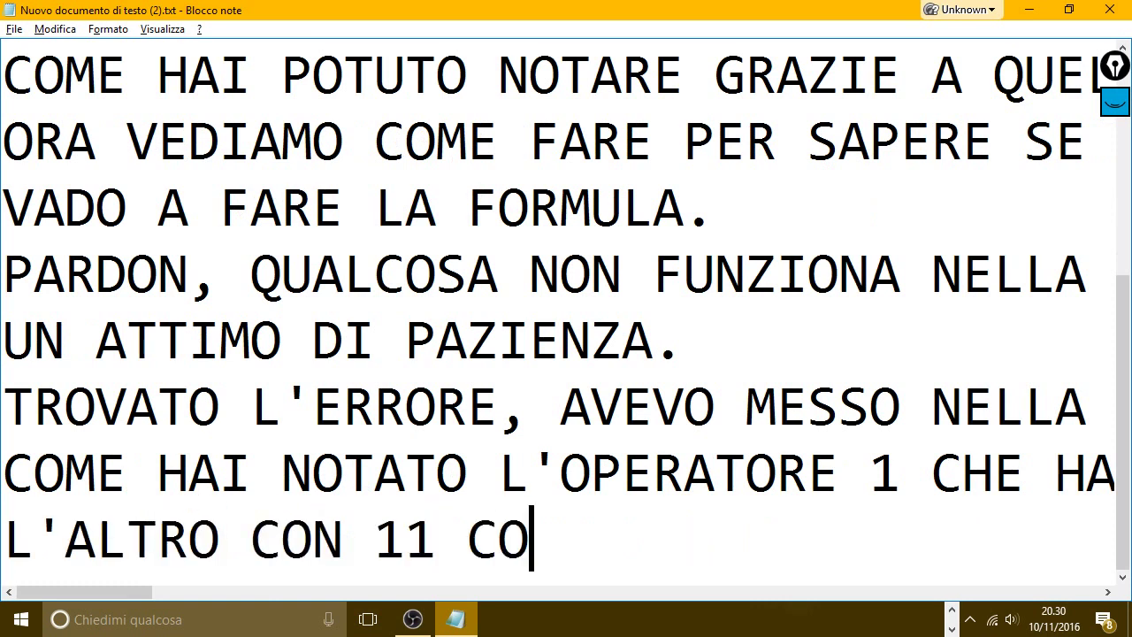
text(NTRATTI è )
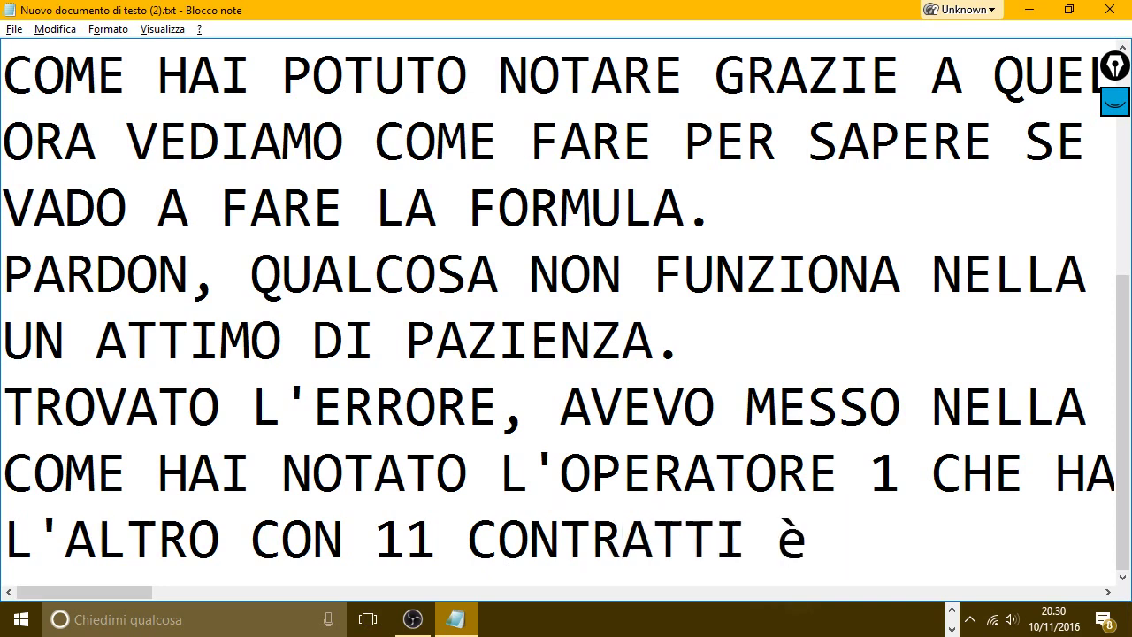
text(USCITO OK)
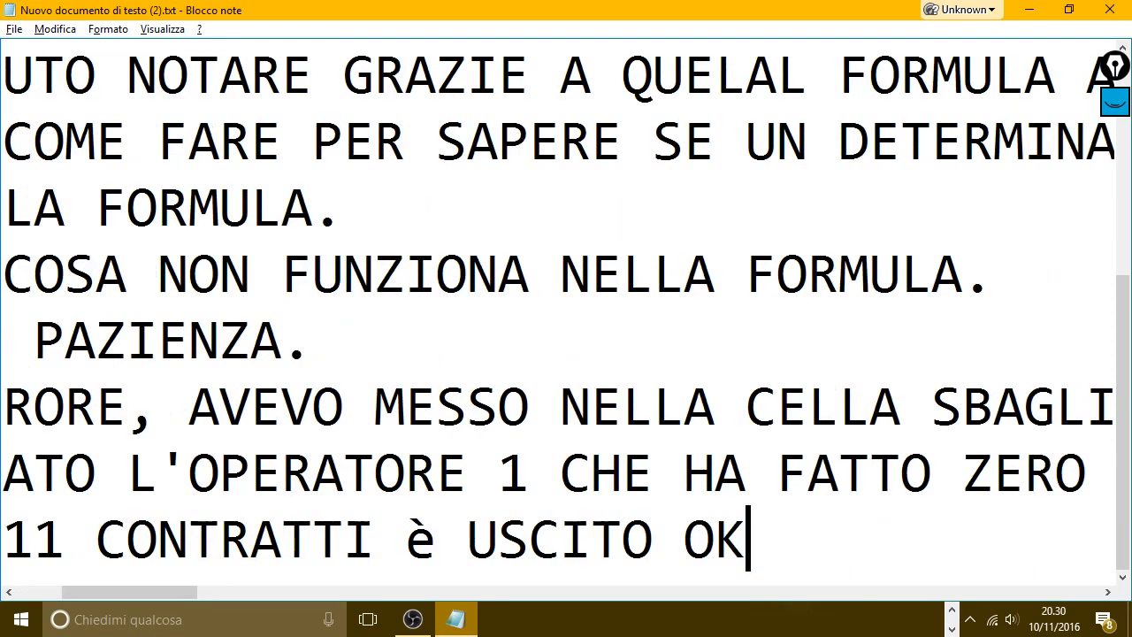
text(, PER)
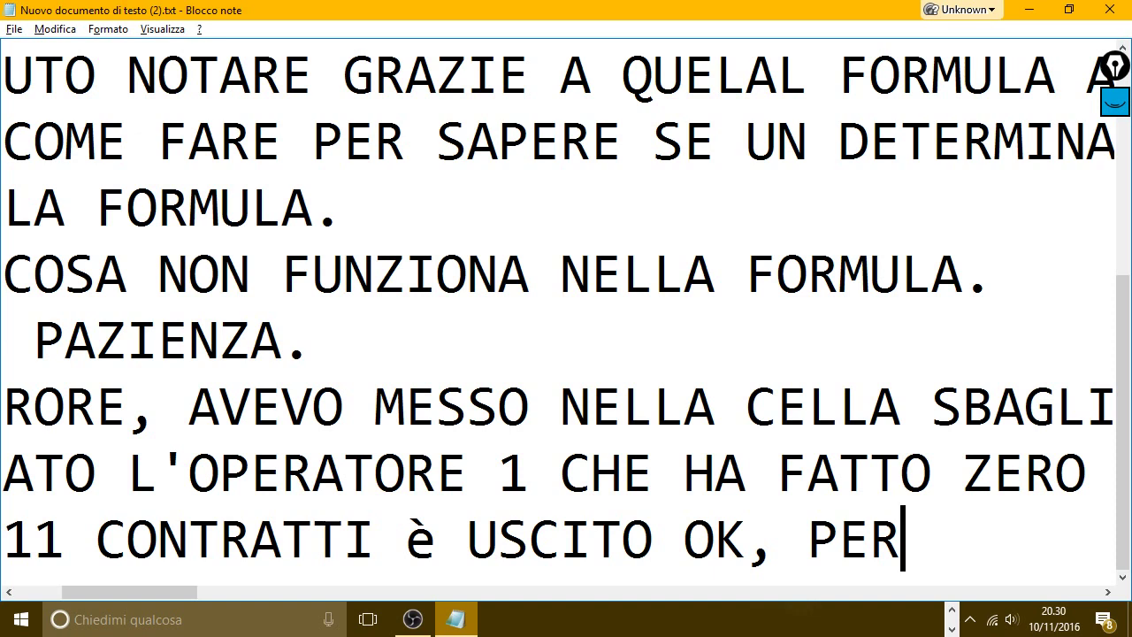
text(CHE)
key(BackSpace)
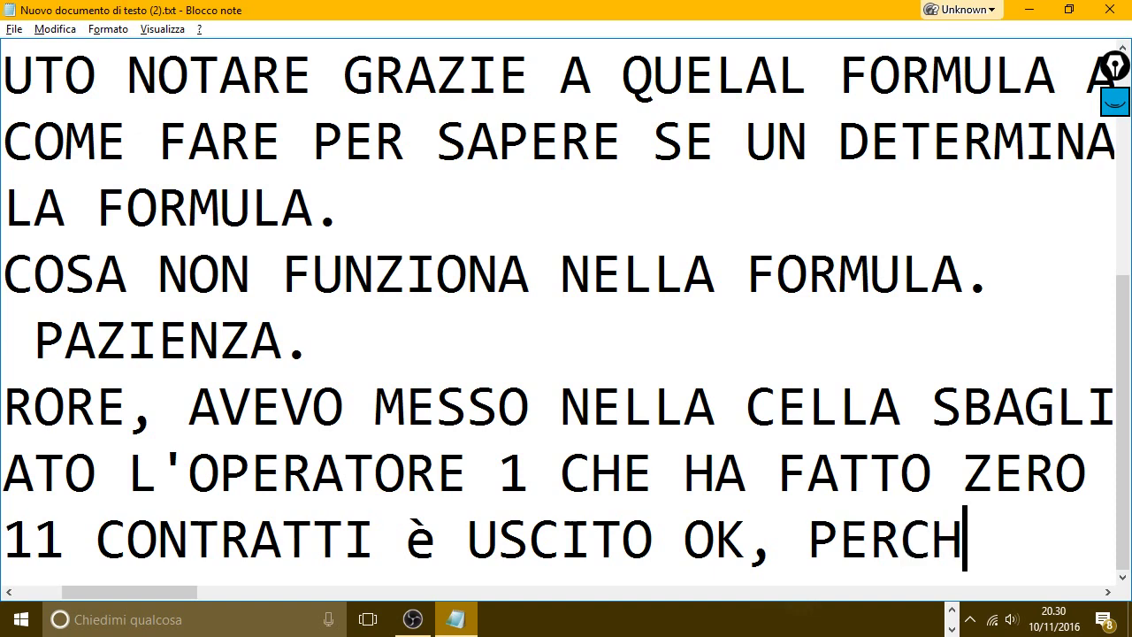
text(è HA SUP)
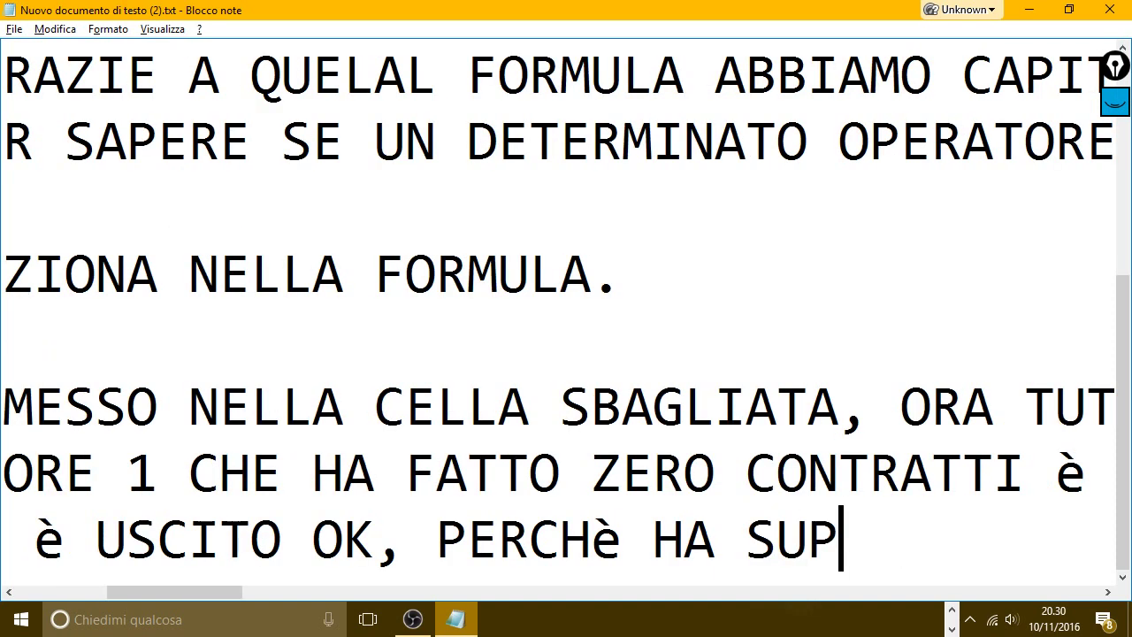
text(ERATO IL VAL)
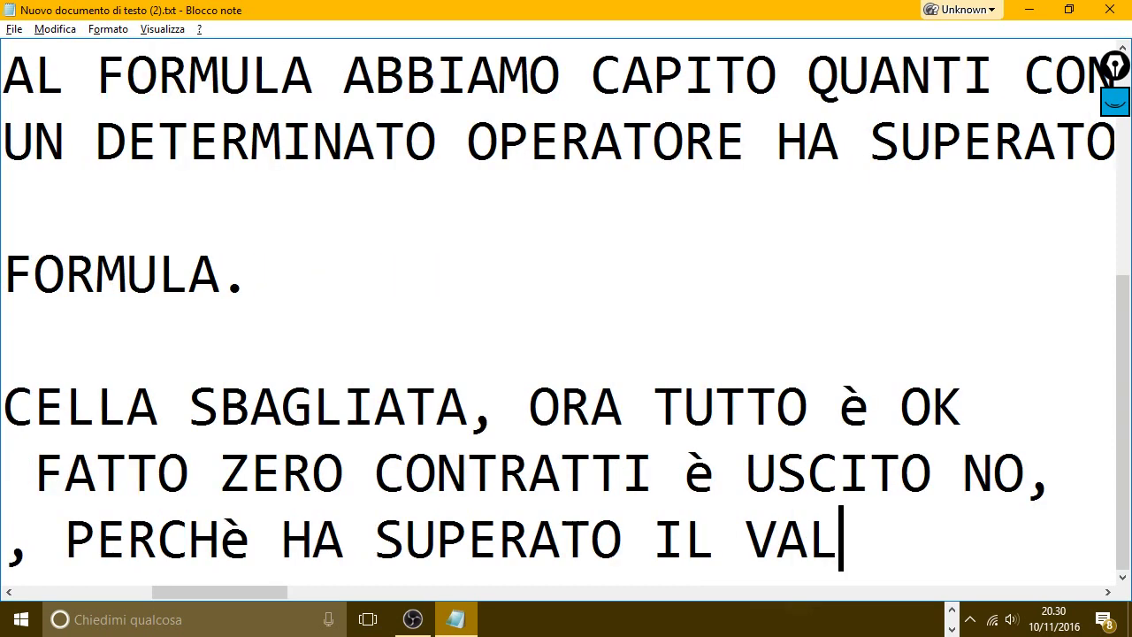
text(ORE F)
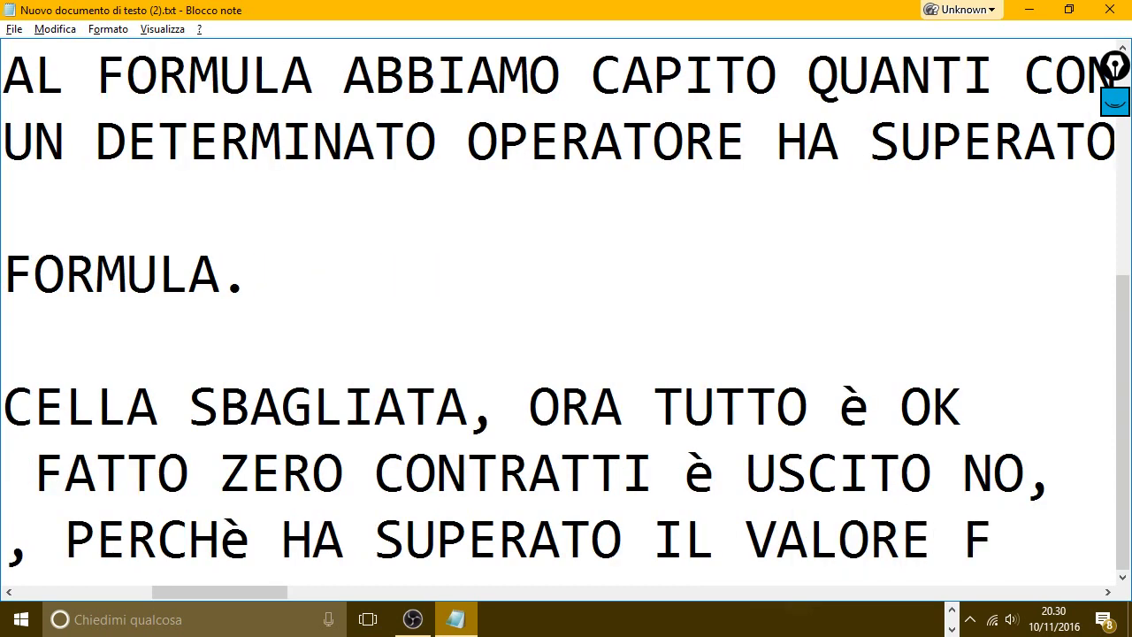
key(BackSpace)
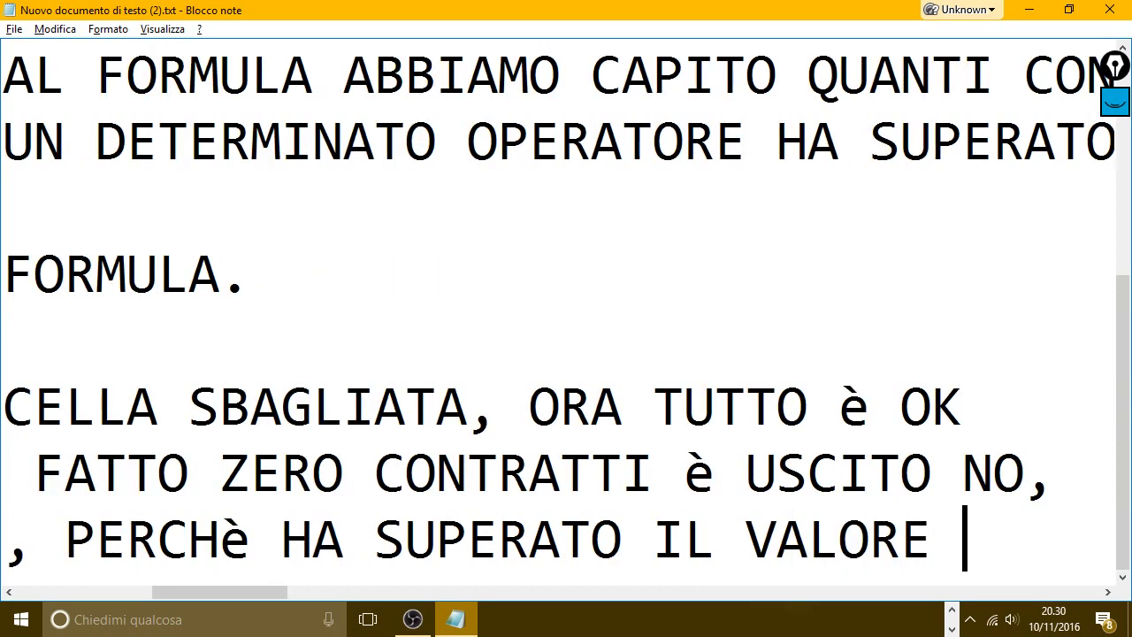
text(8 CHE )
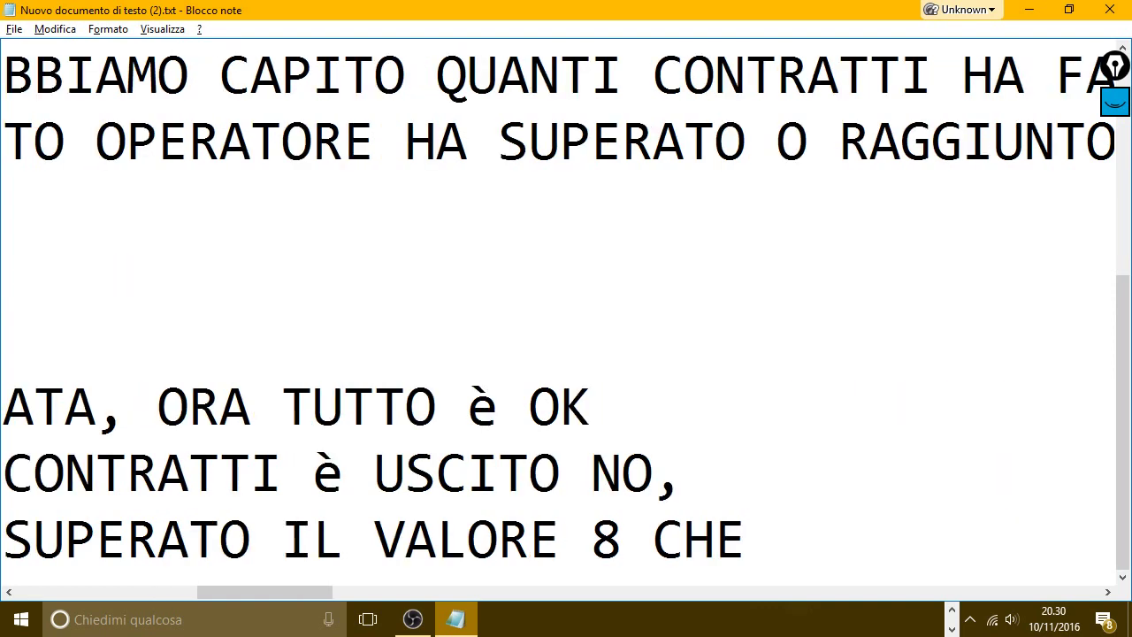
text(è IL MINI)
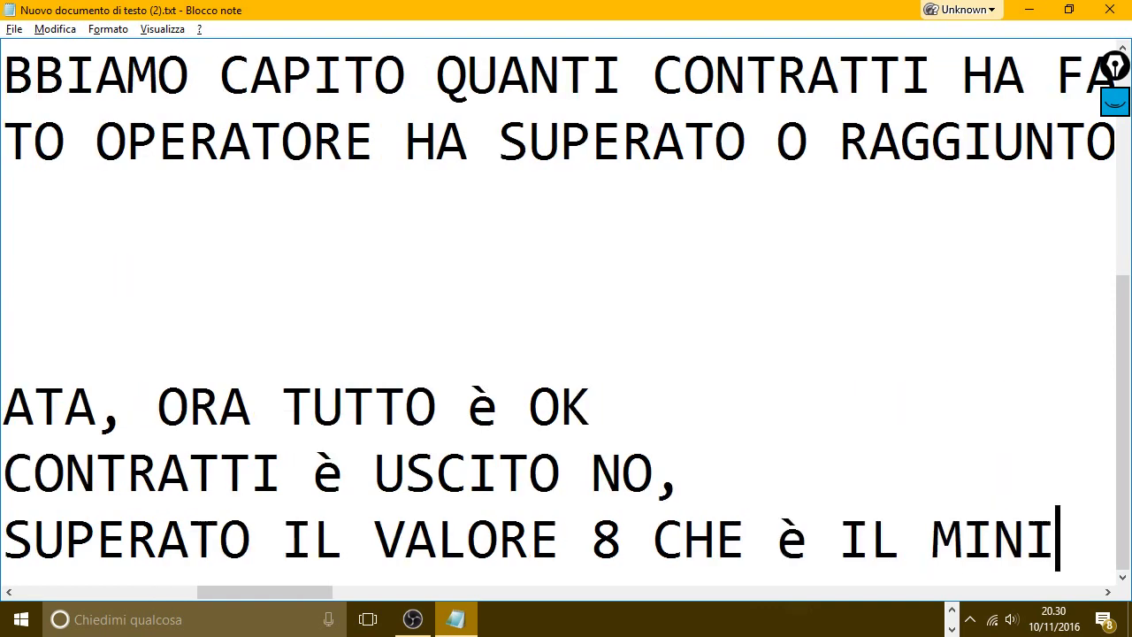
text(MO PER )
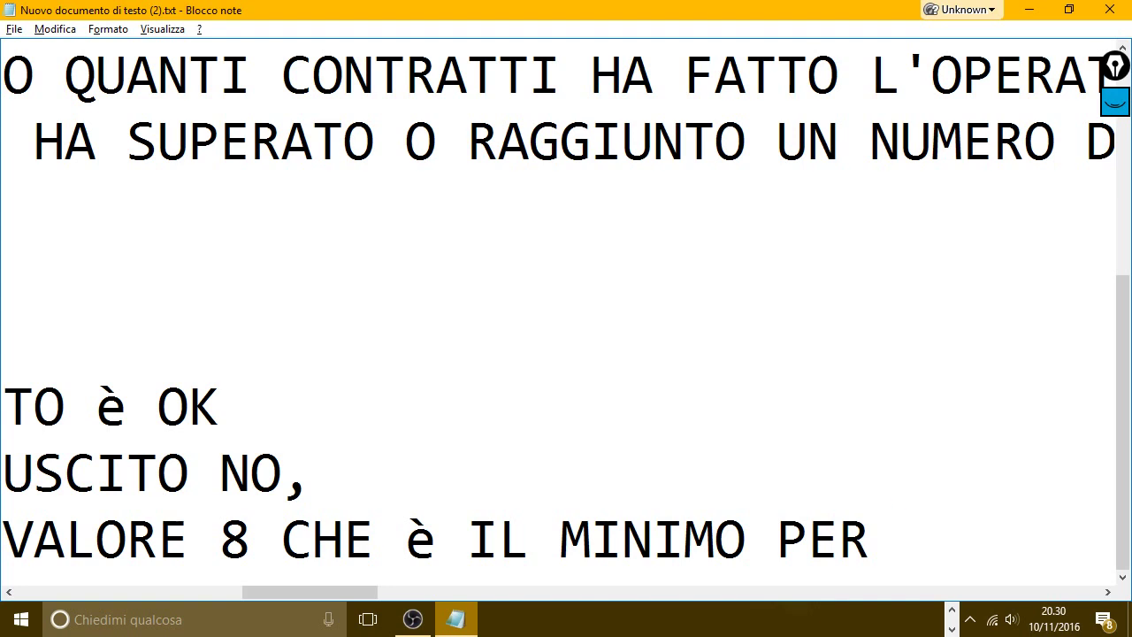
text(SUPERA)
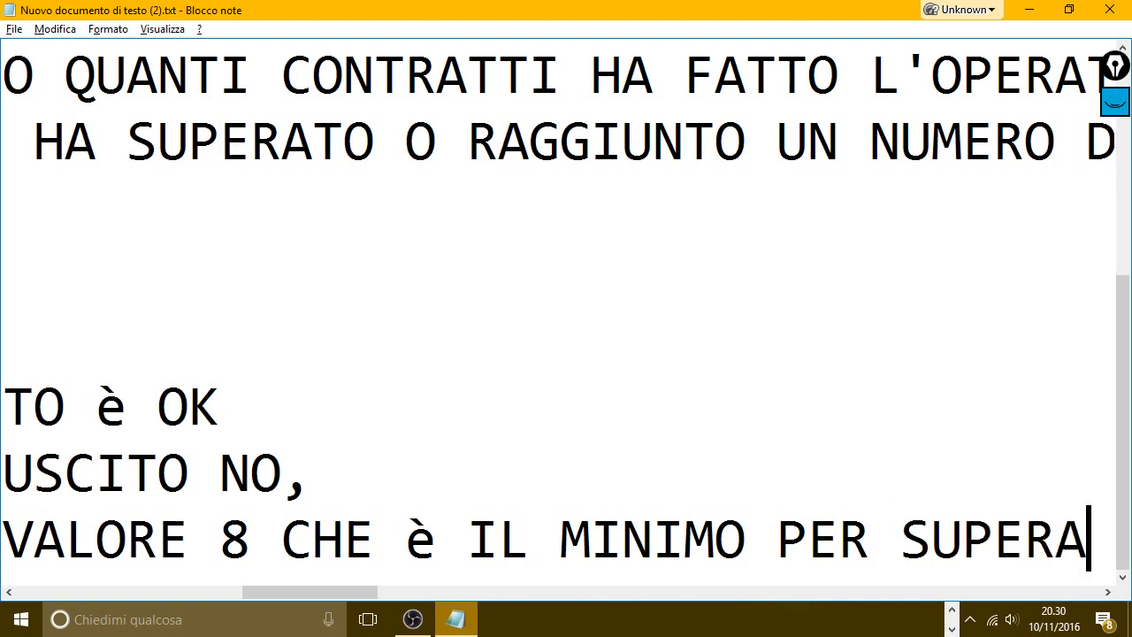
text(RE)
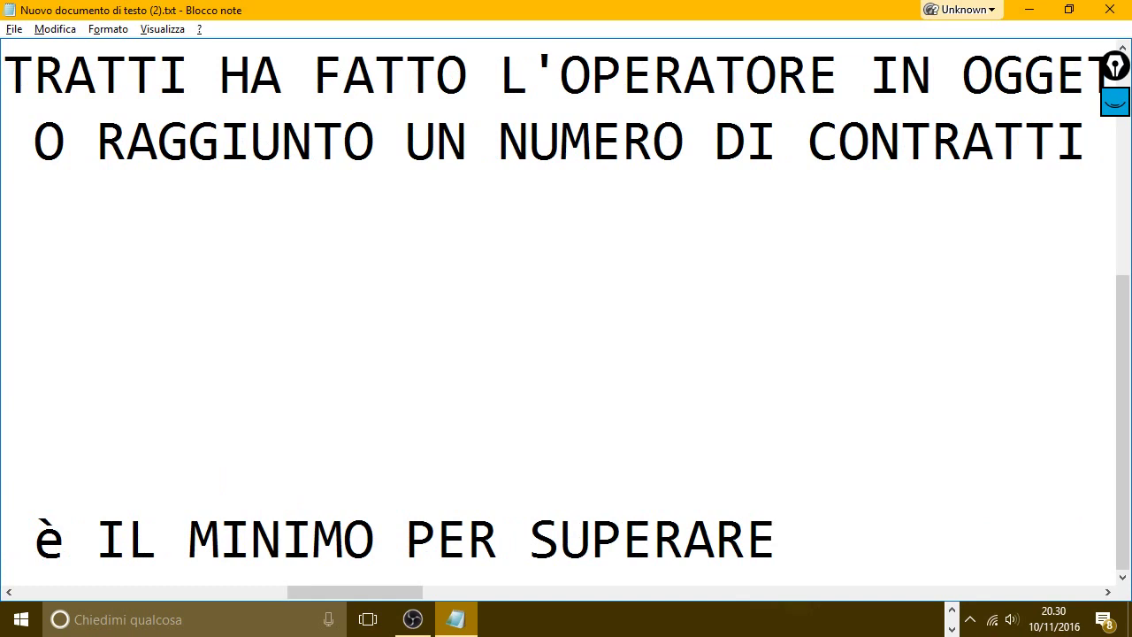
text( IL RAN)
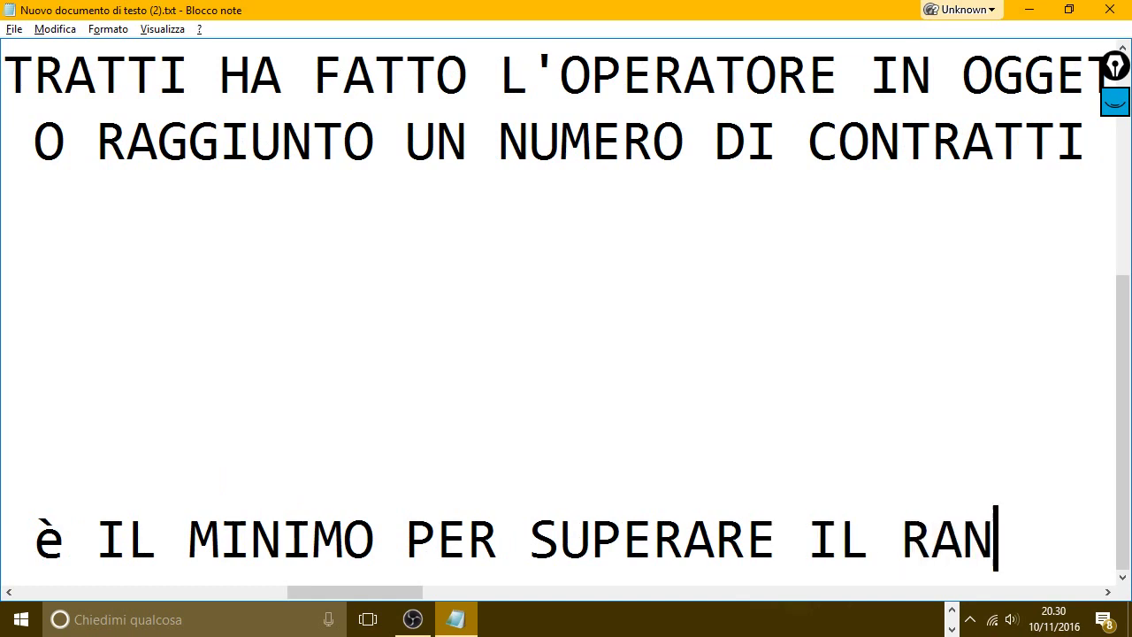
text(GE.)
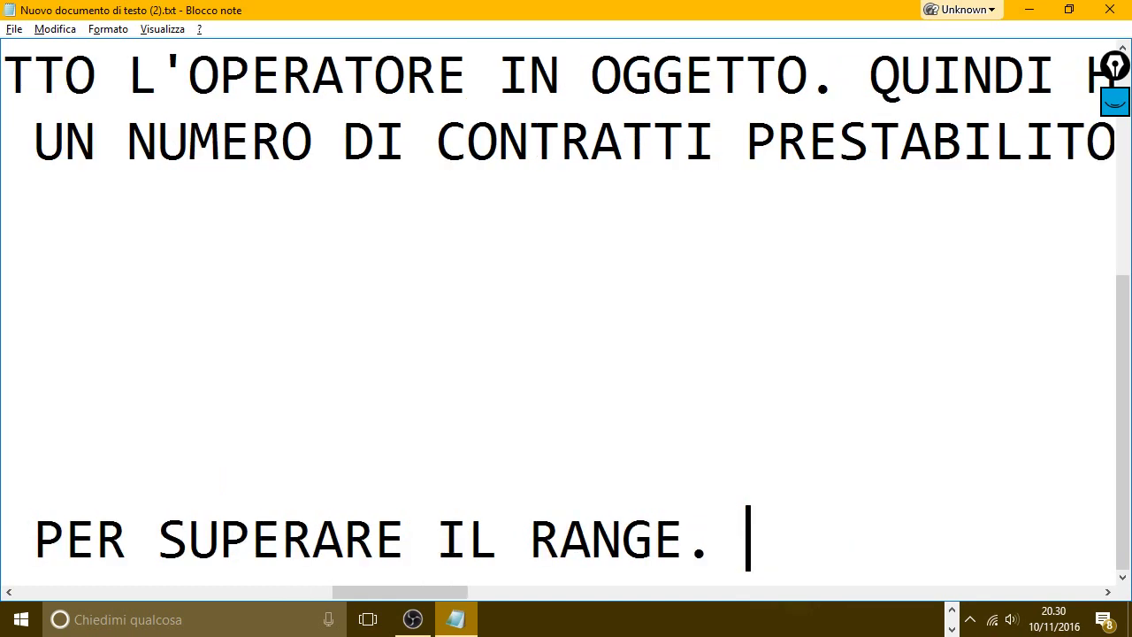
key(Return)
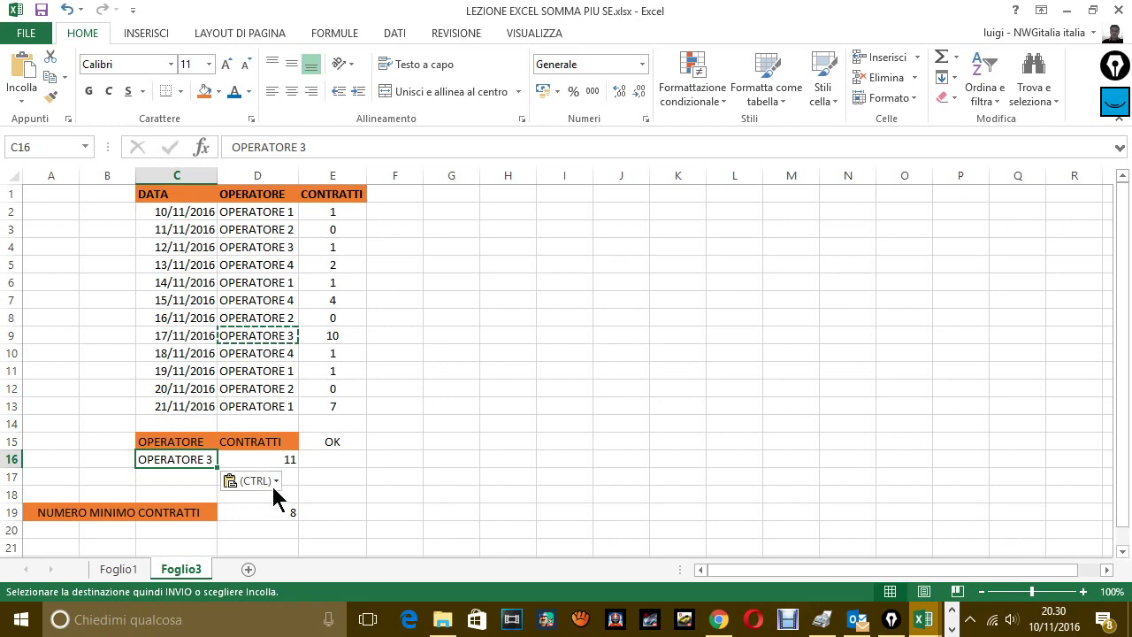
Step: Copy OPERATORE 1 into C16 to test the check
click(273, 372)
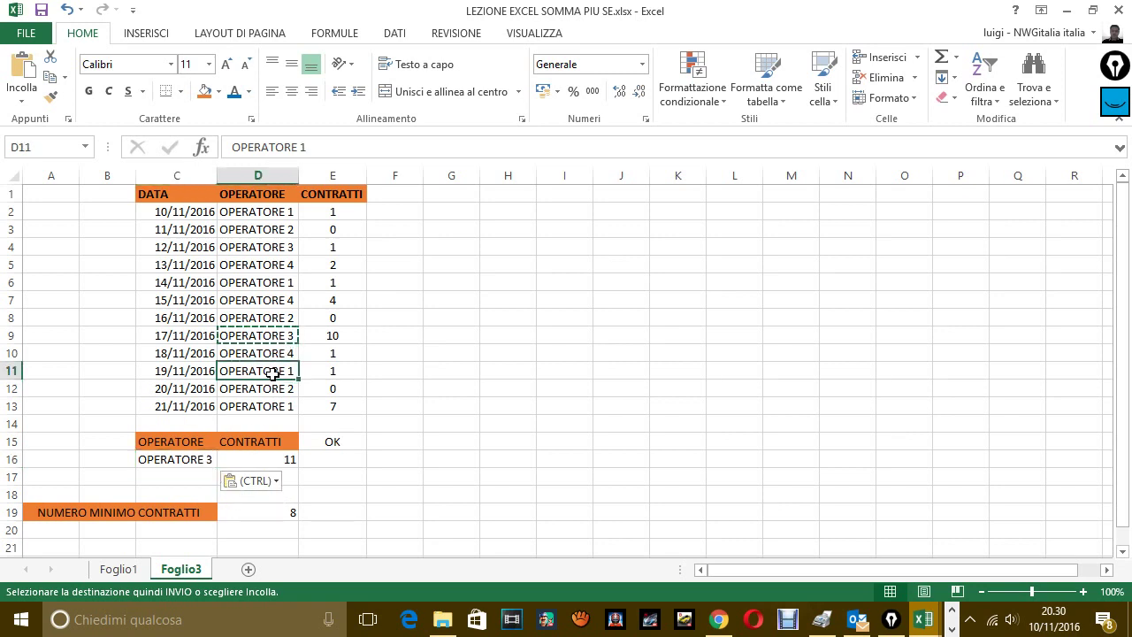
key(ctrl+c)
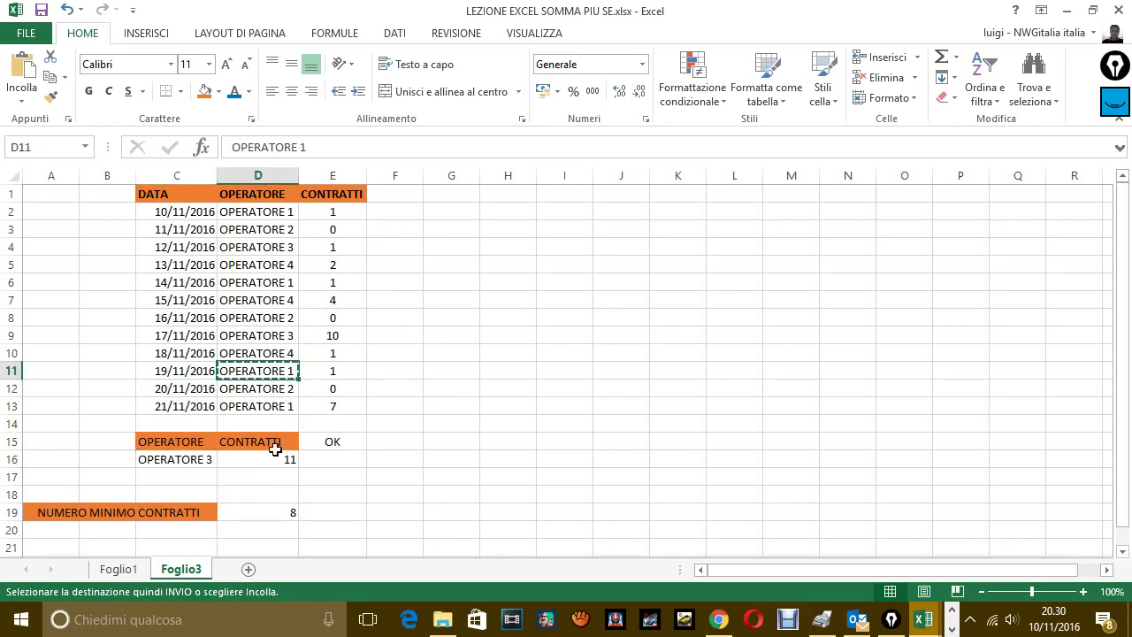
click(200, 461)
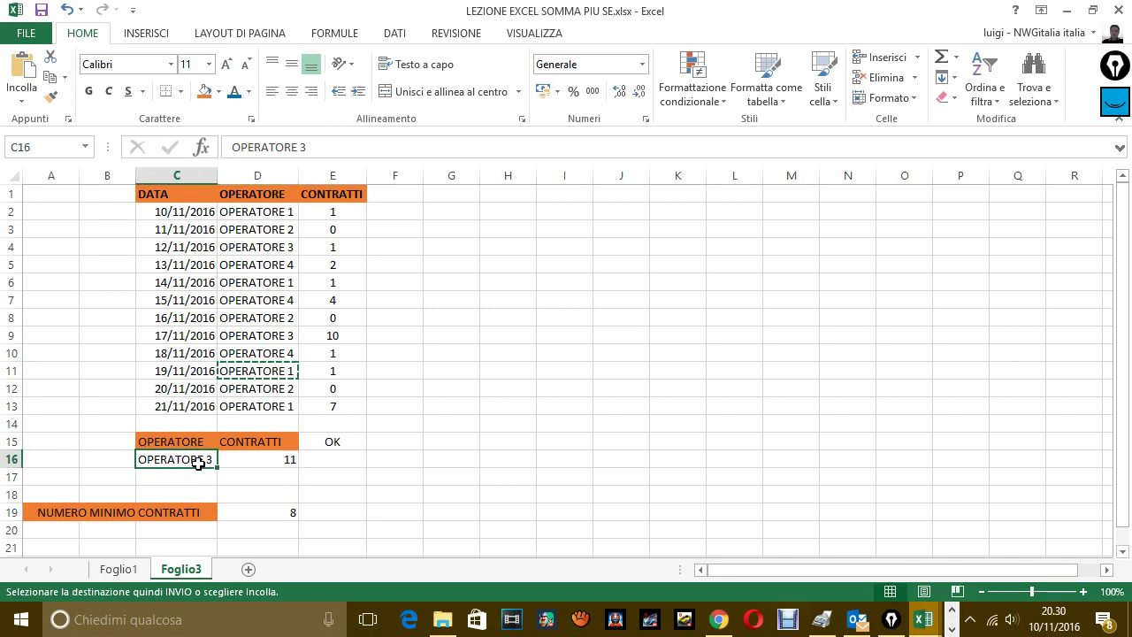
key(ctrl+v)
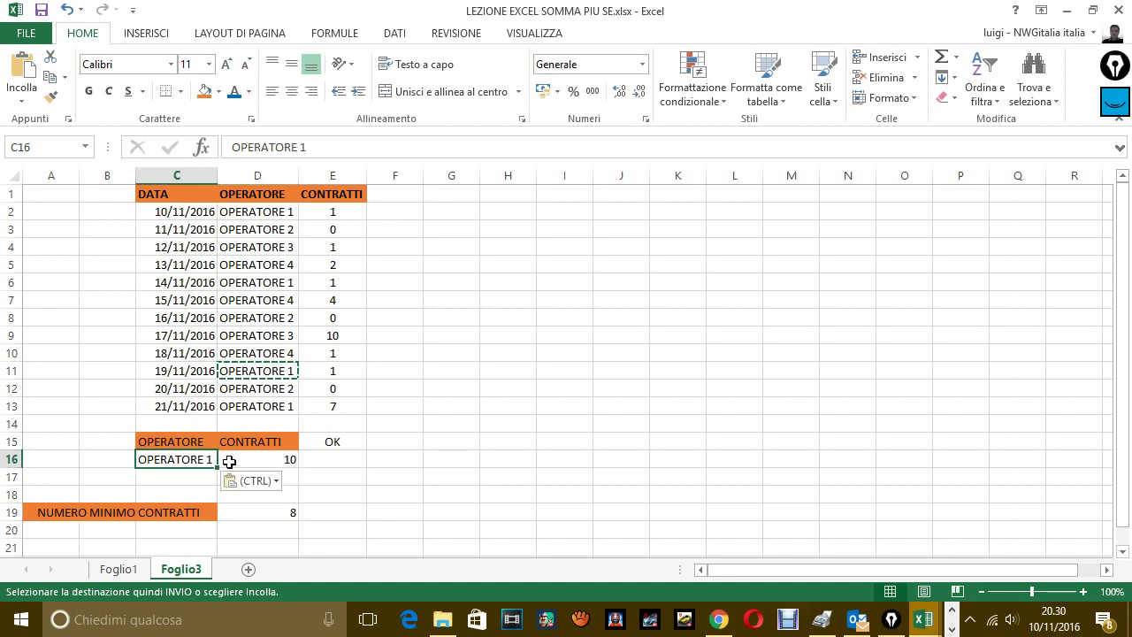
click(241, 409)
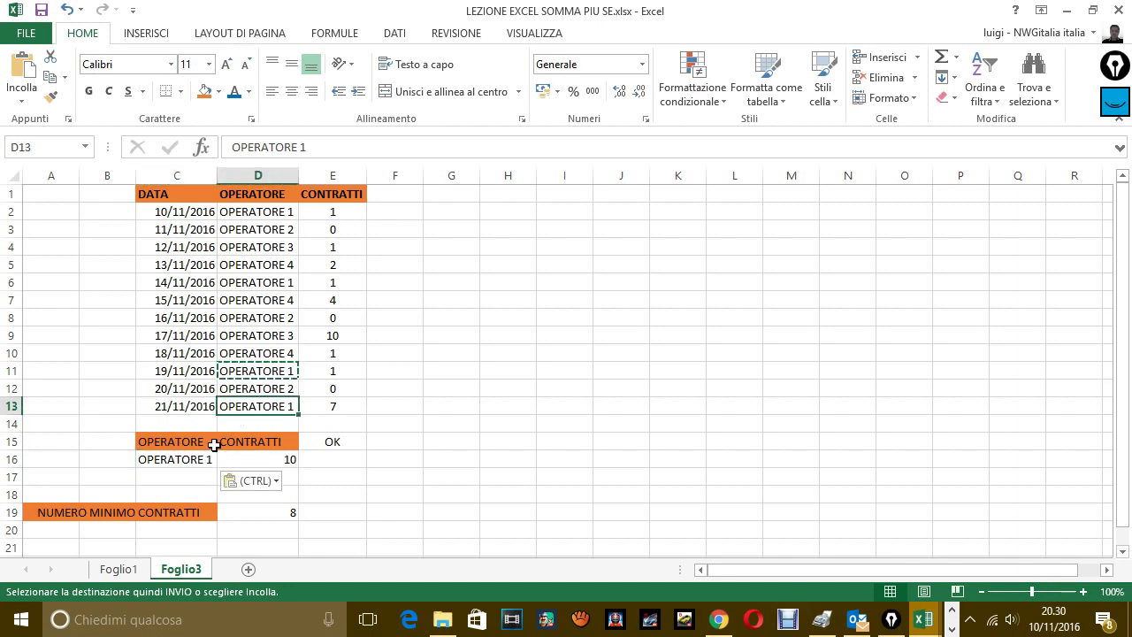
key(ctrl)
key(Escape)
Step: Paste OPERATORE 4 into C16 and verify D16 totals 7 against the minimum 8 in D19
click(250, 265)
key(ctrl+c)
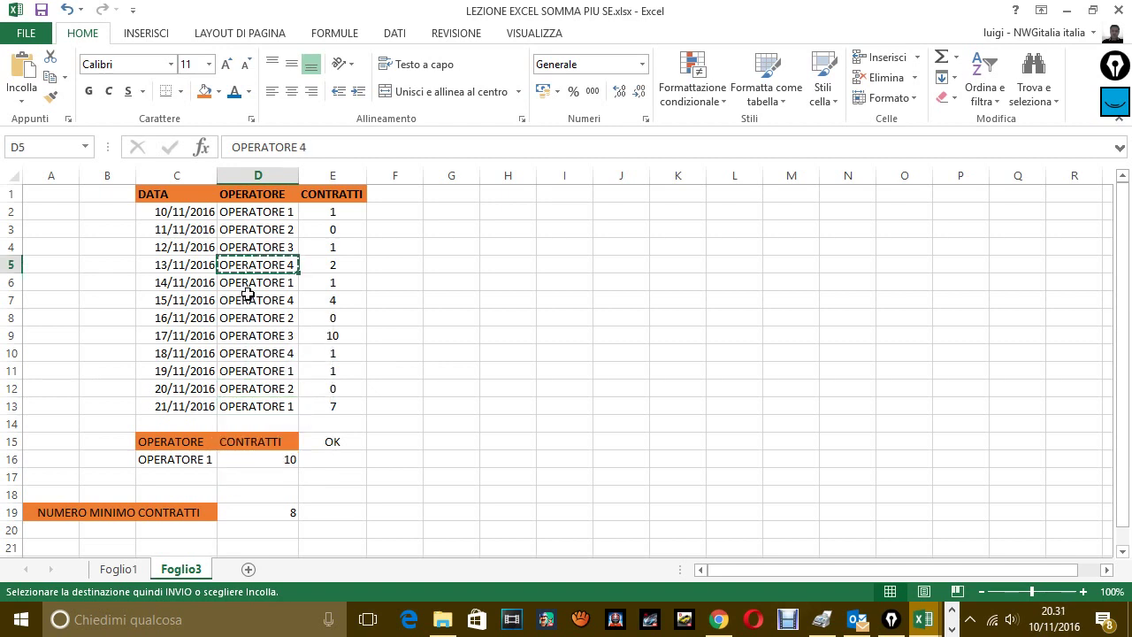
click(204, 461)
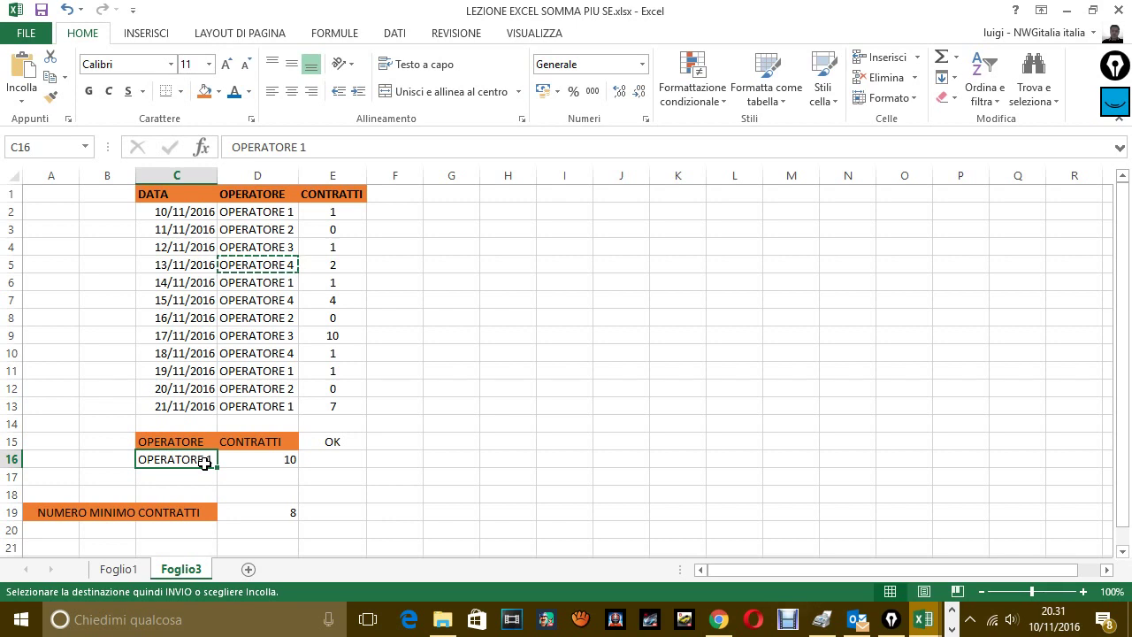
key(ctrl+v)
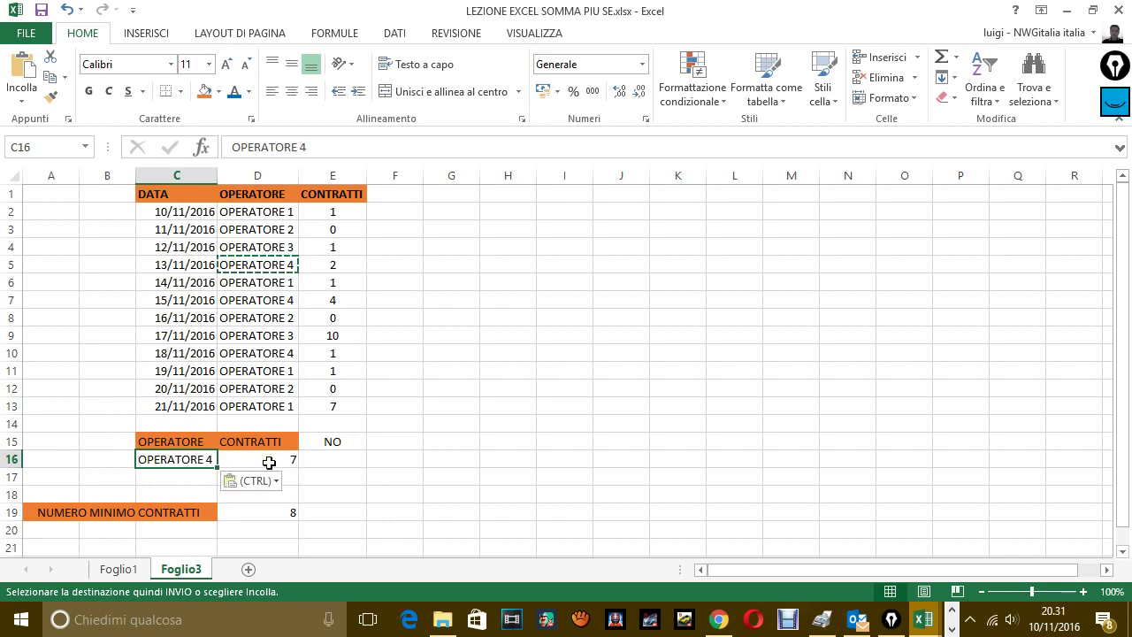
click(269, 462)
click(283, 515)
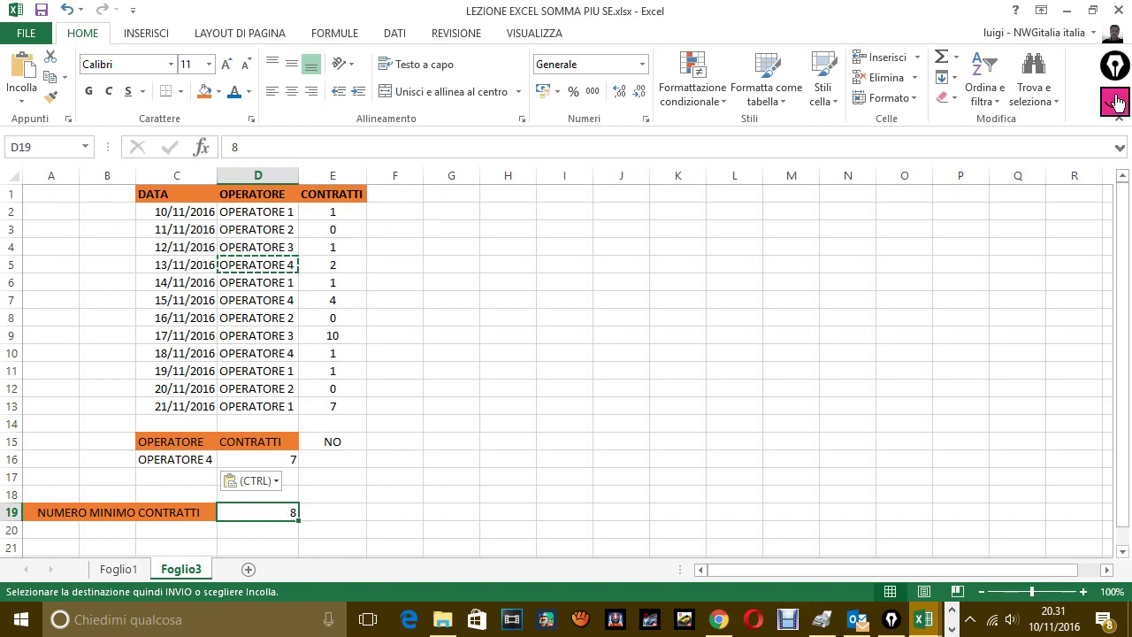
Step: Add the concluding line 'QUINDI LA FORMULA FUNZIONA.' to the notes
click(825, 617)
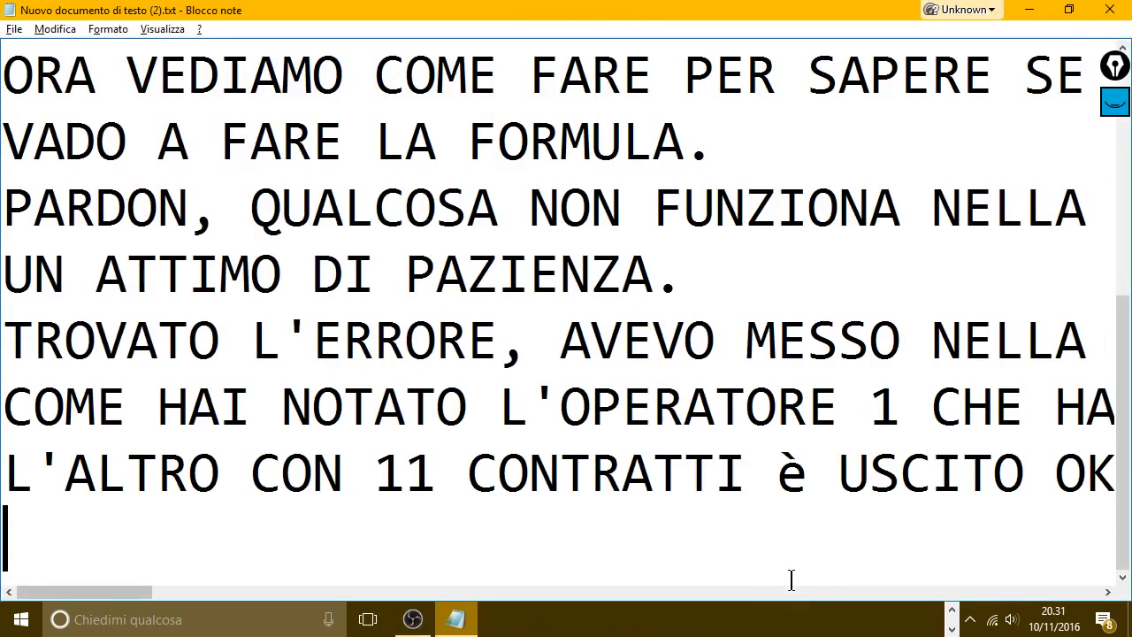
key(Return)
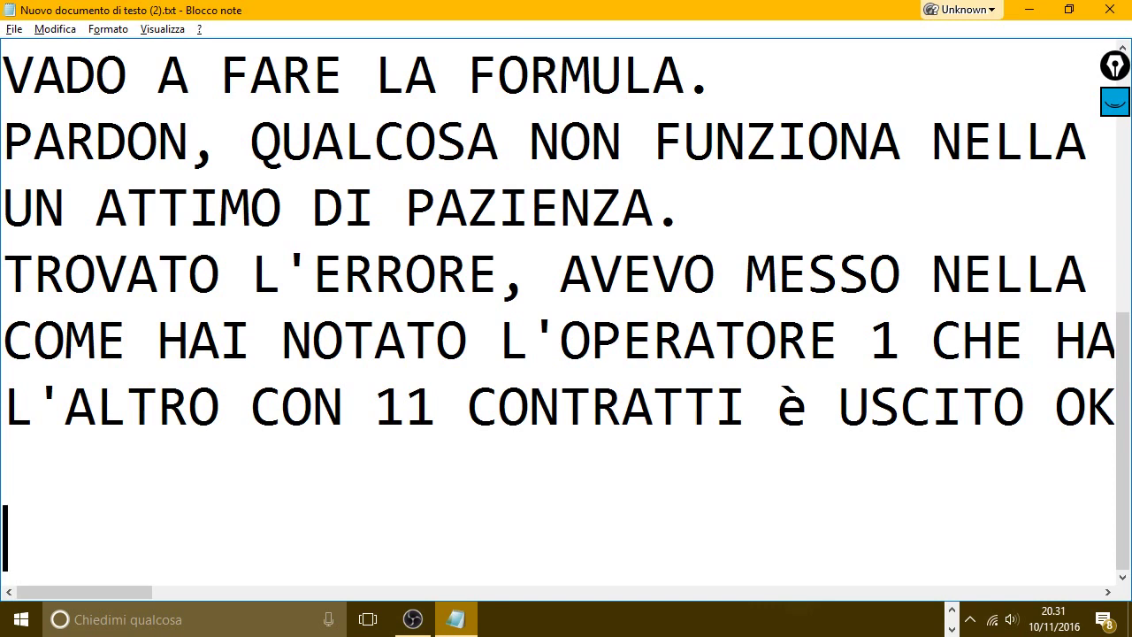
text(Q)
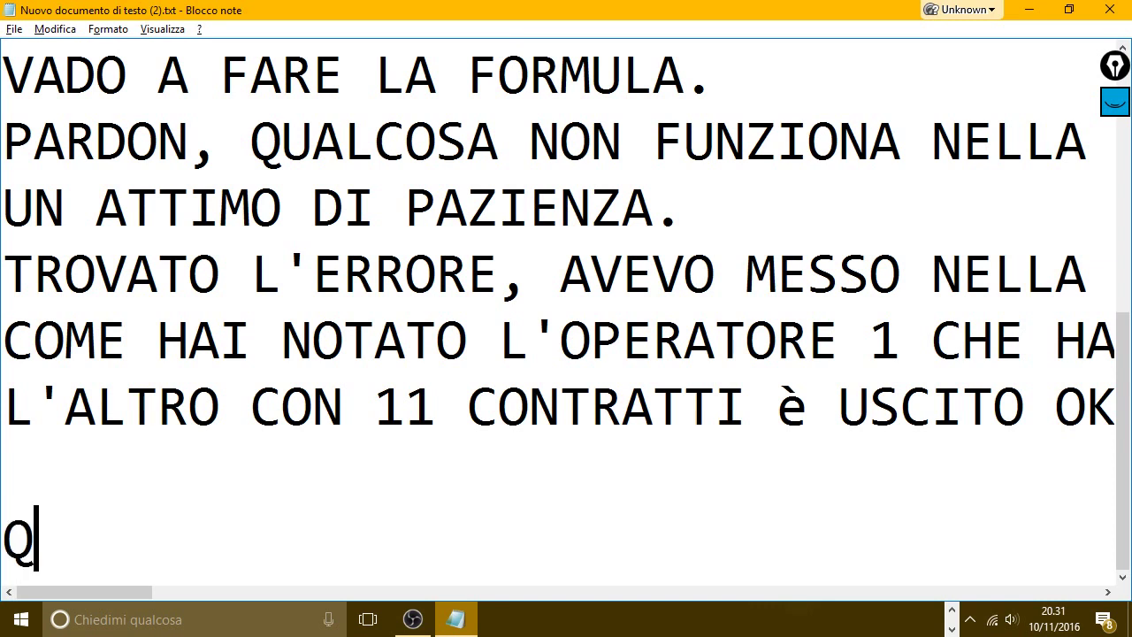
text(UINDI)
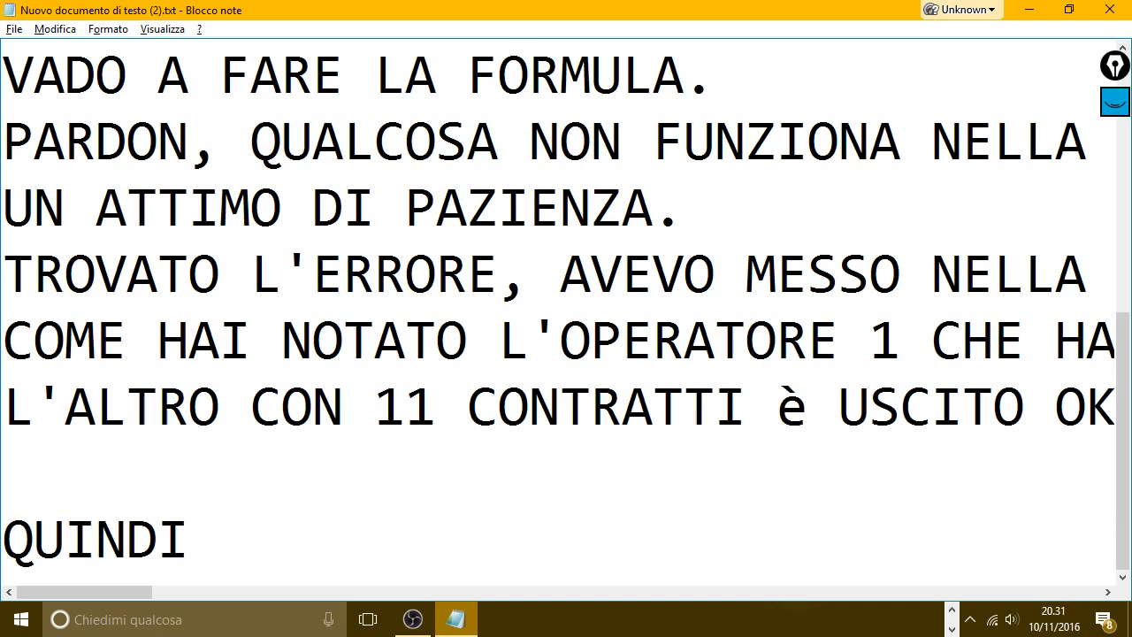
text( LA )
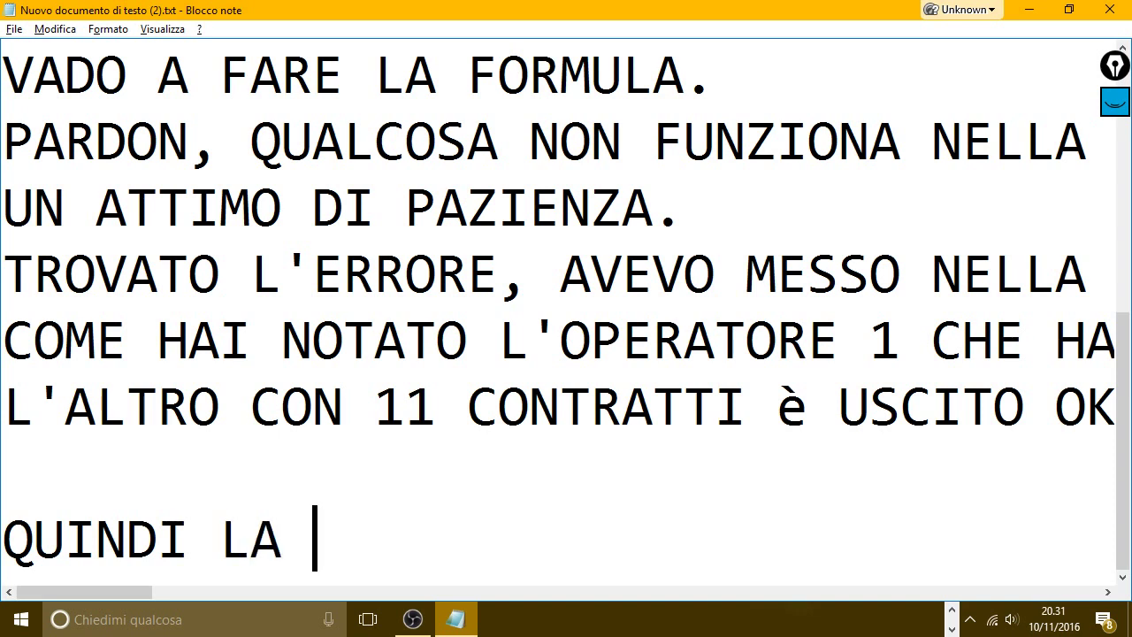
text(FORMULA F)
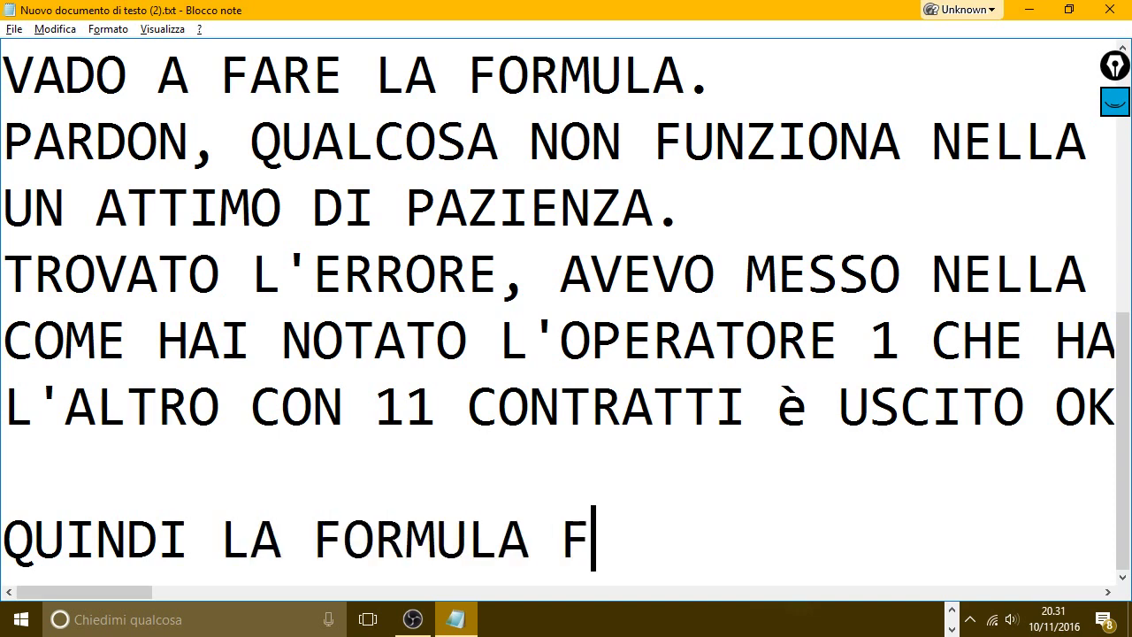
text(UNZIONA.)
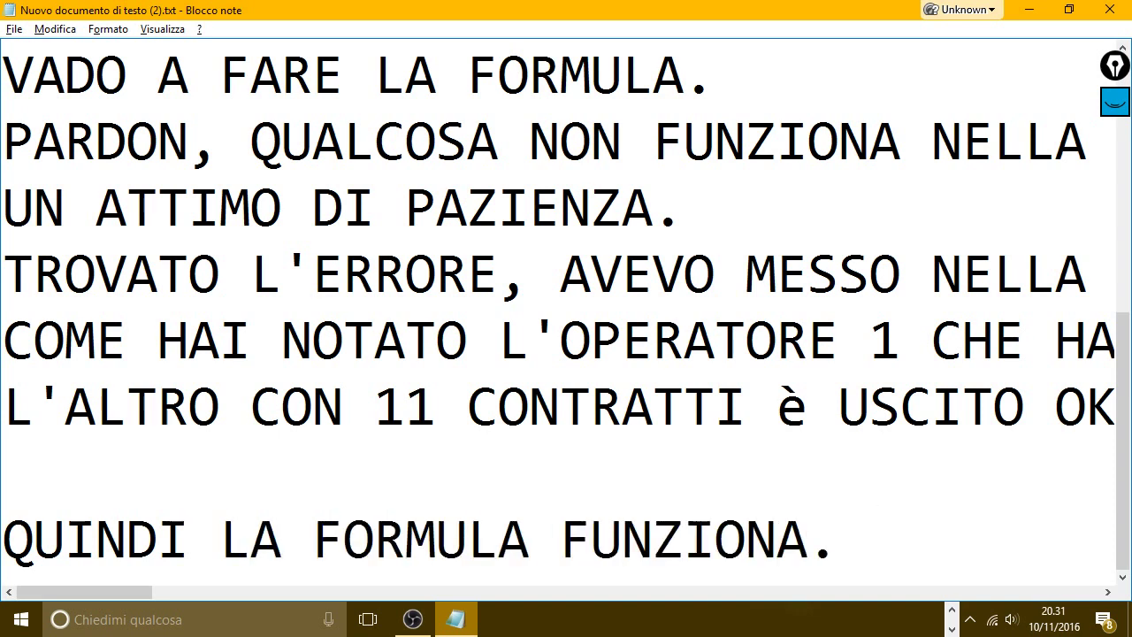
key(Return)
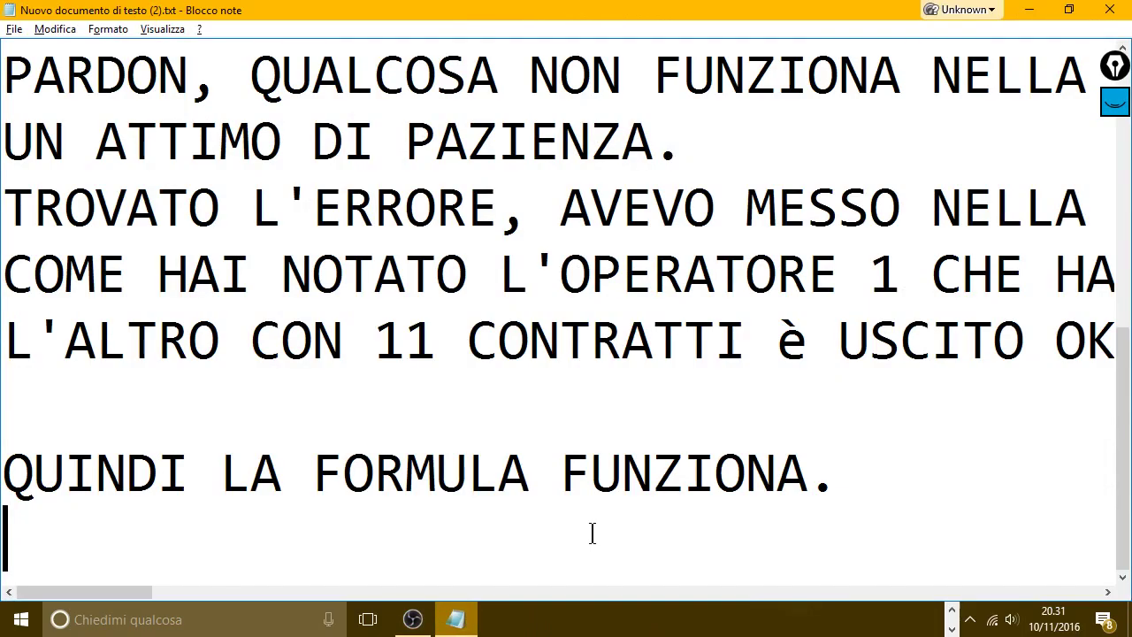
Step: Type the note explaining names were copy-pasted because a mistyped operator name breaks the formula
text(IO)
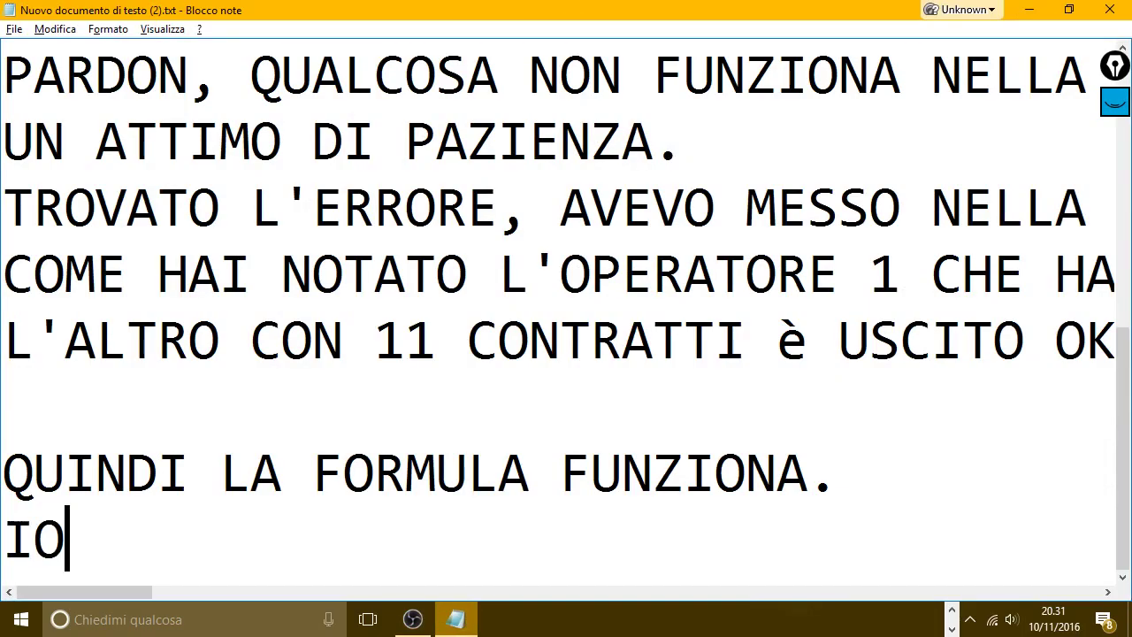
text( HO FATTO IL C)
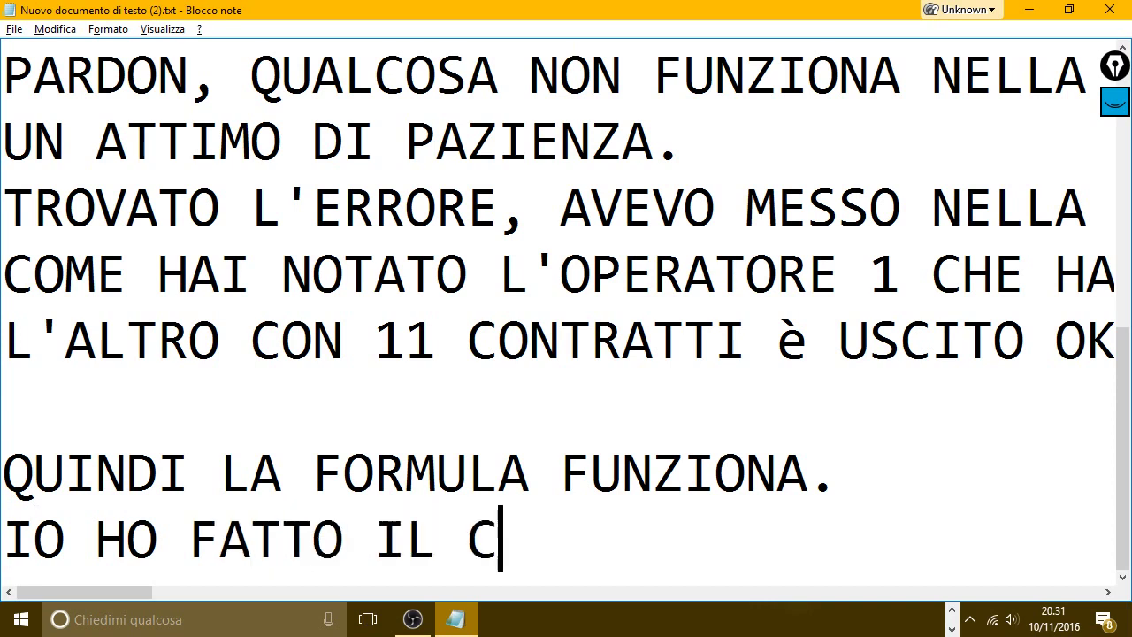
text(OPIA INCOL)
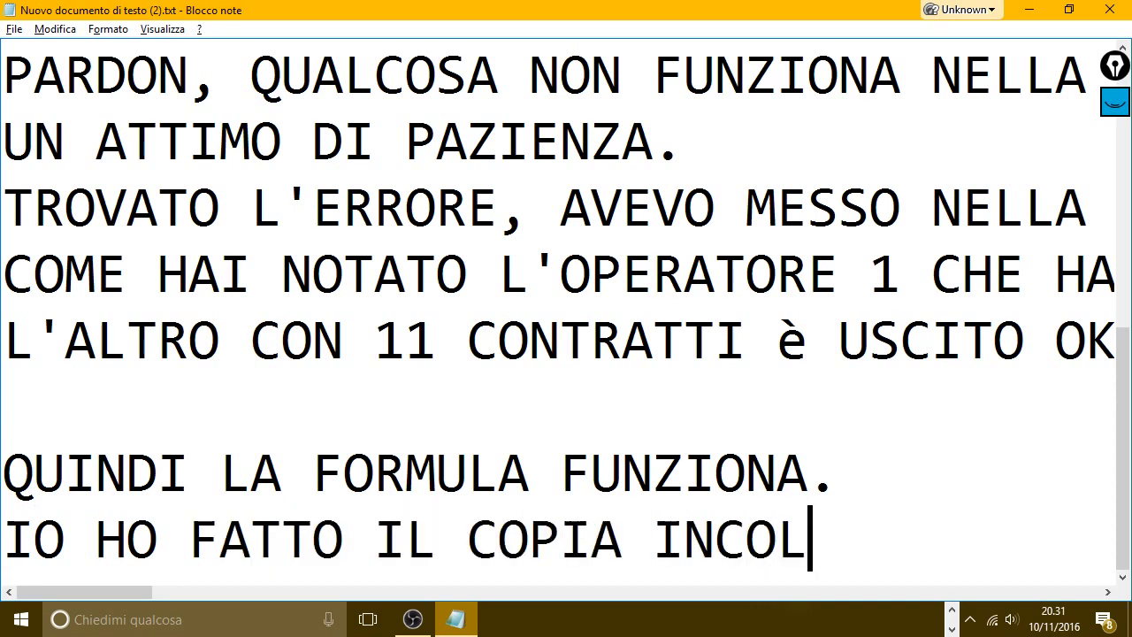
text(LA NELLE CELL)
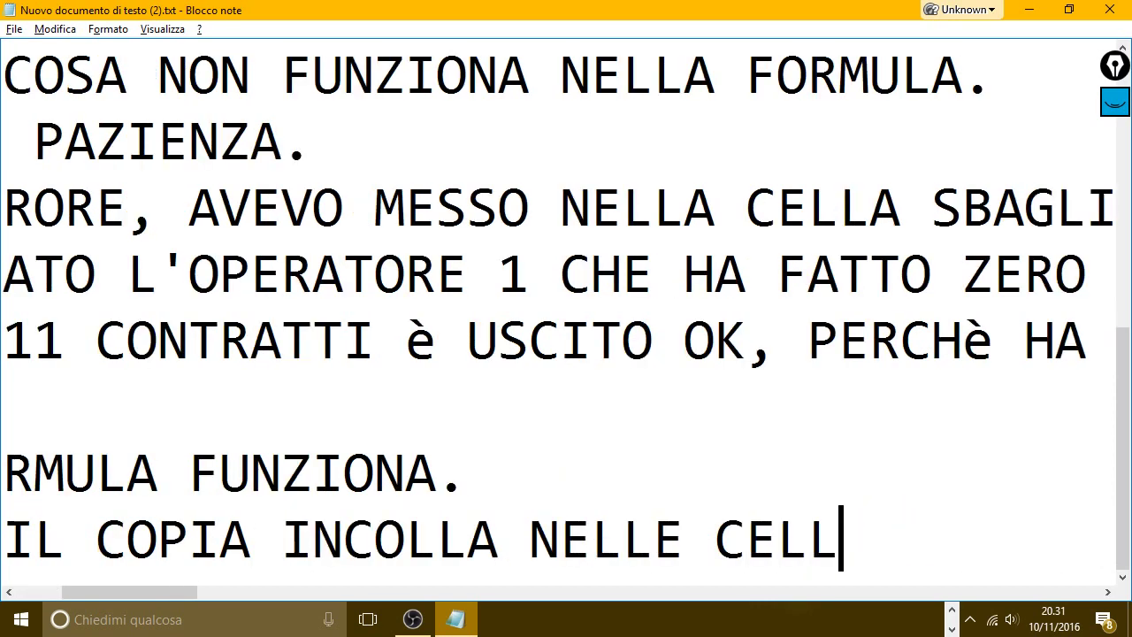
text(E PERCH)
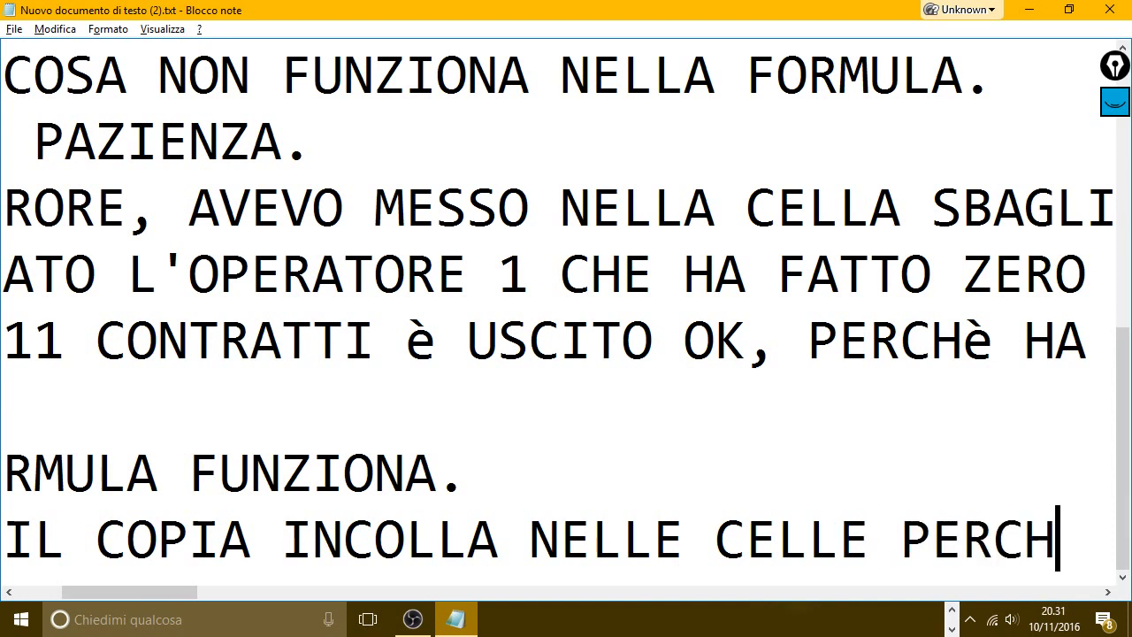
text(E SE QU)
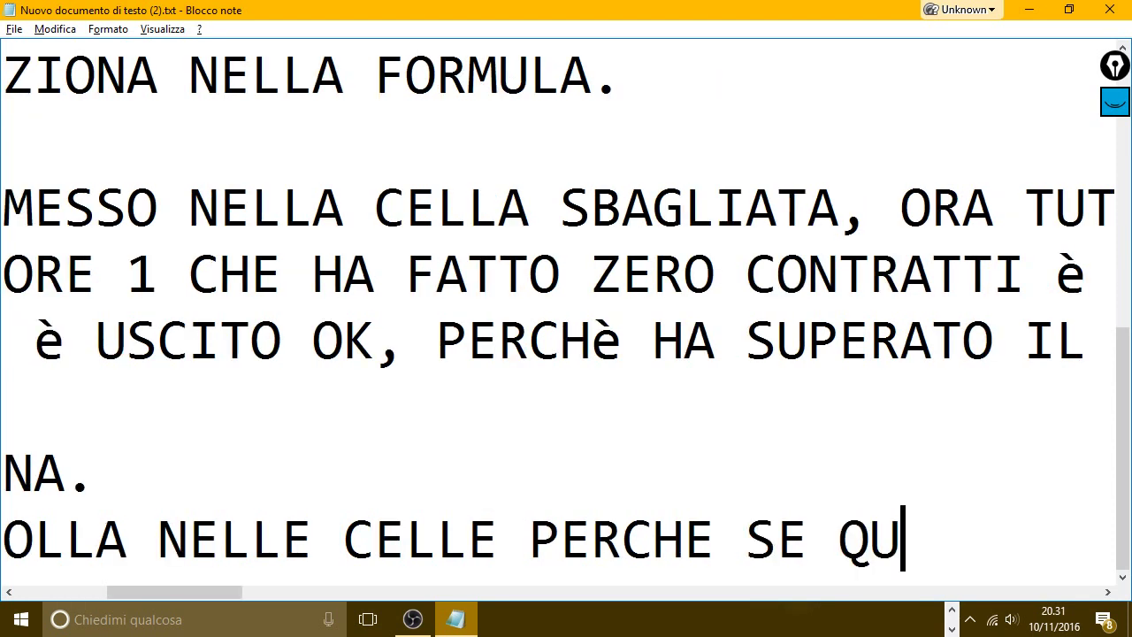
text(ANDO ANDA)
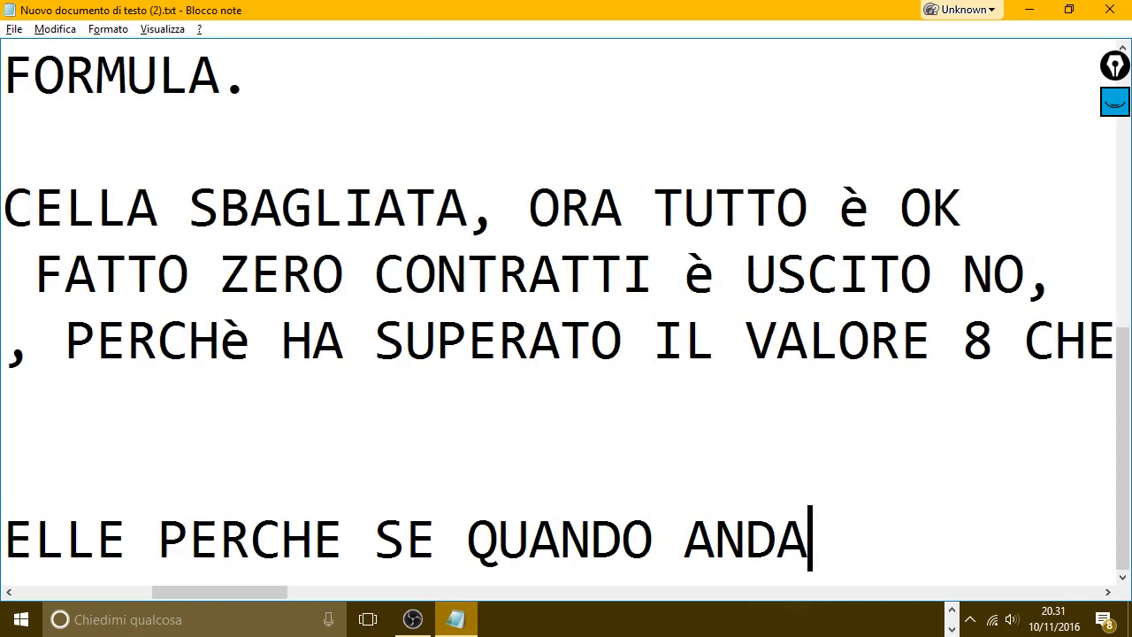
text(TE A SCRI)
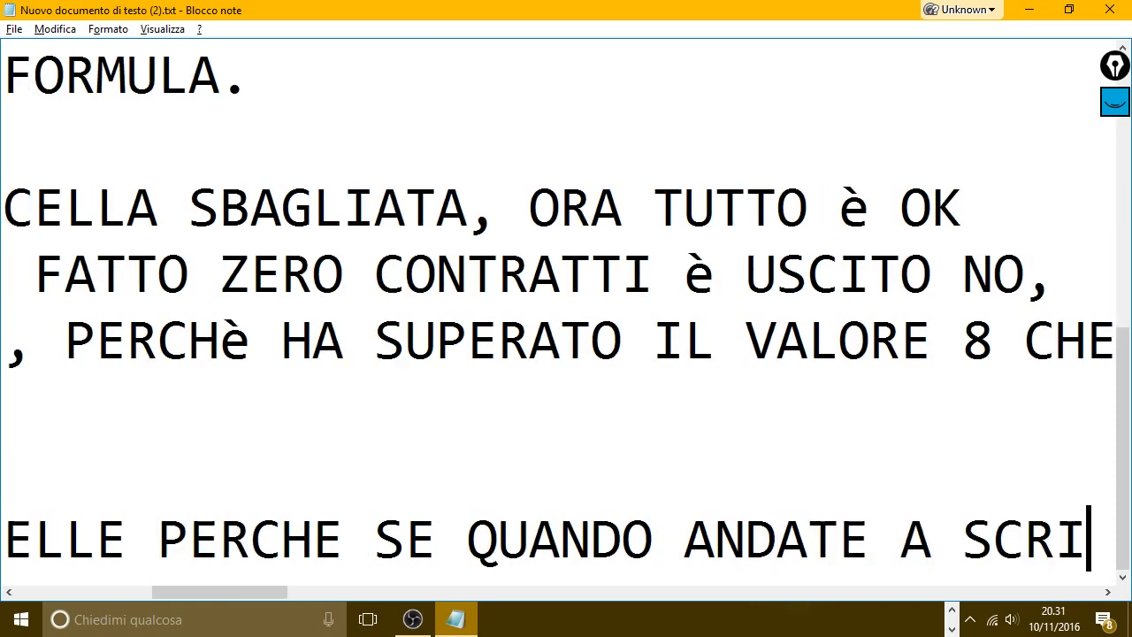
text(VERE VOI L)
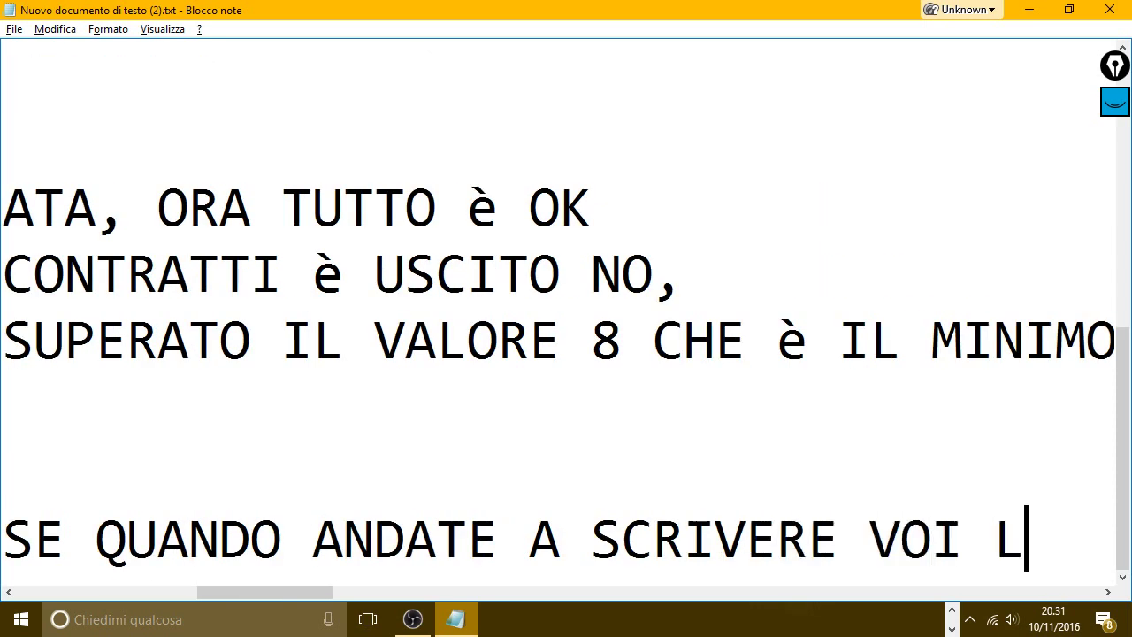
text('OPERATORE FA)
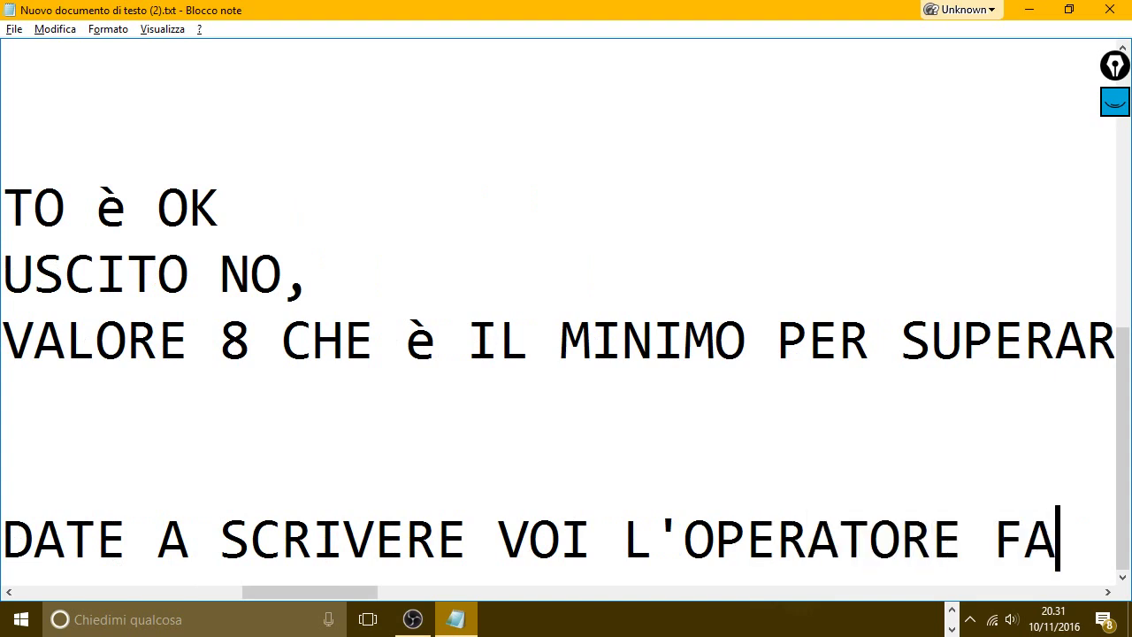
text(TE UN ERRO)
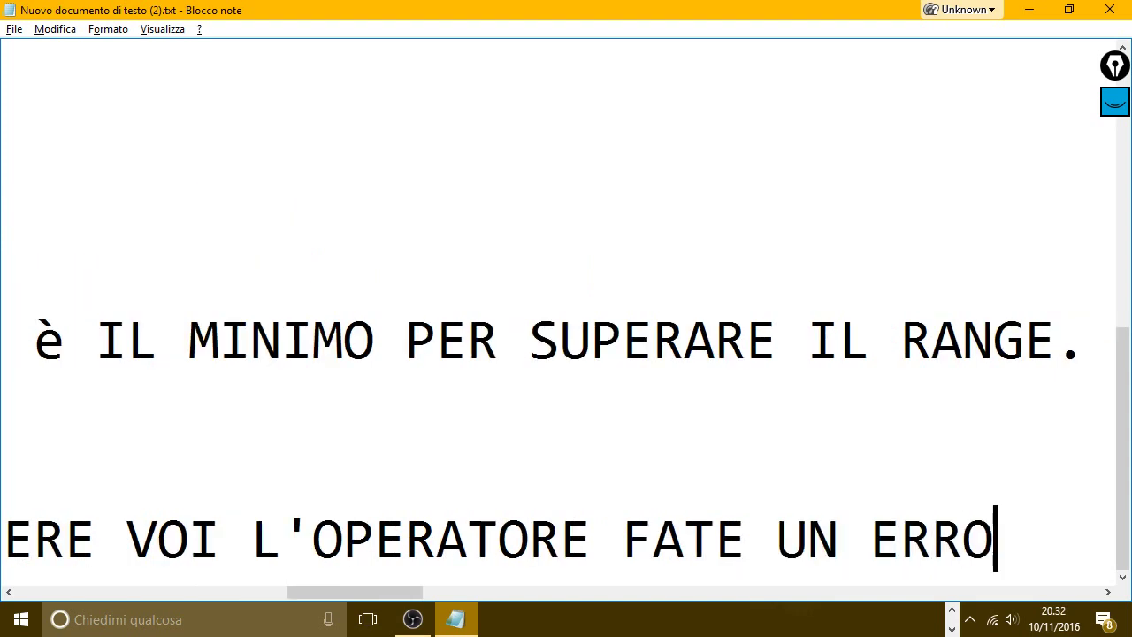
text(RE LA FORMU)
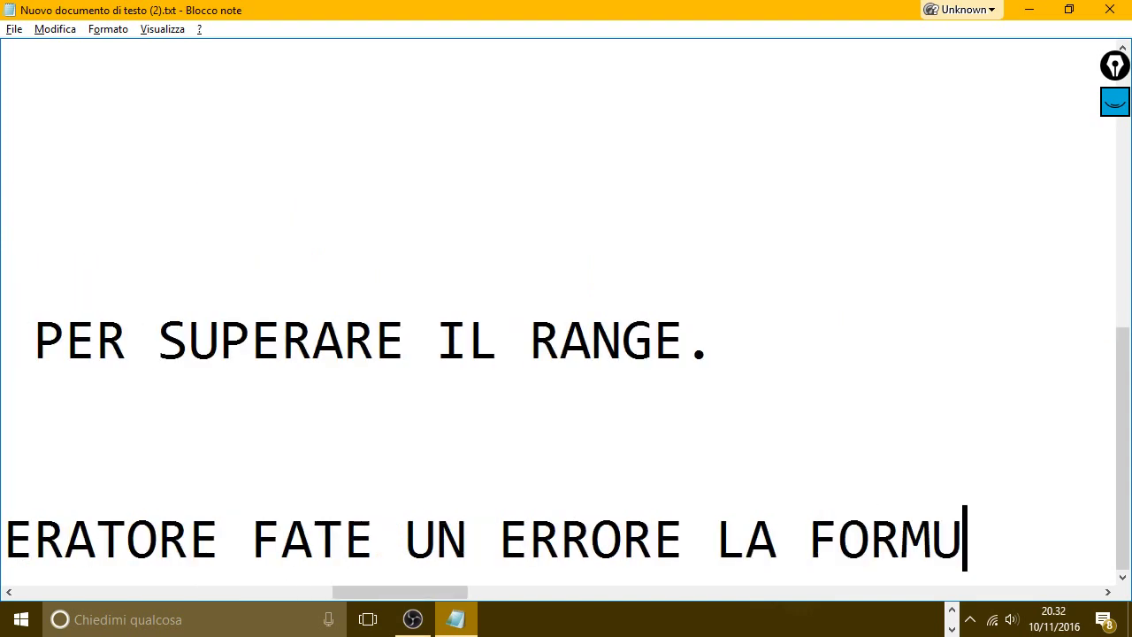
text(LA NON FUN)
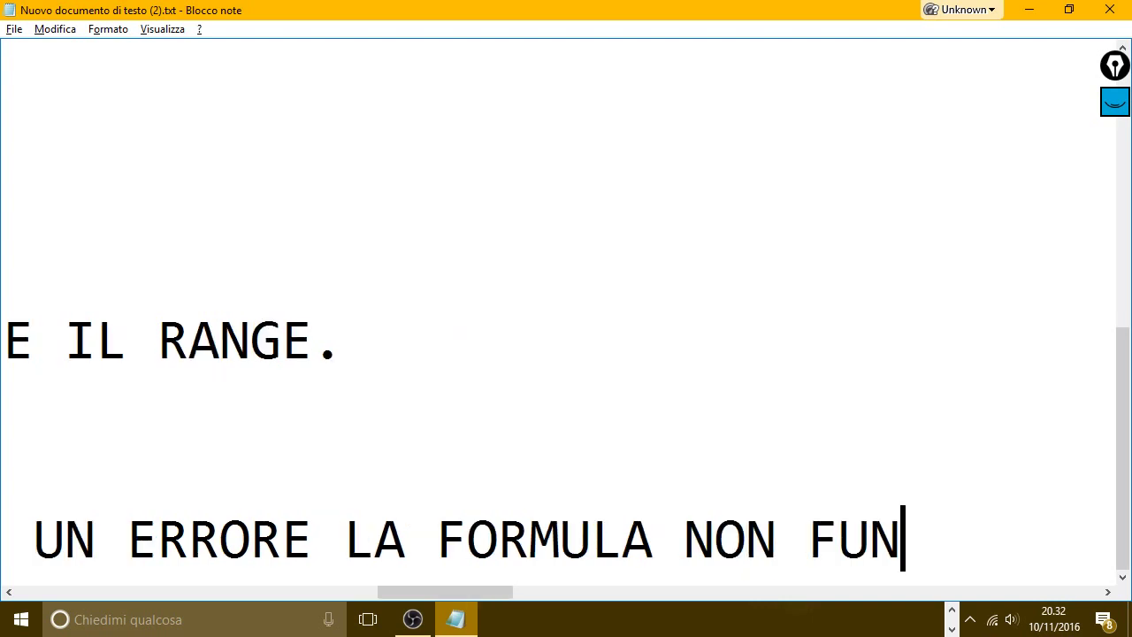
text(ZIONERA. )
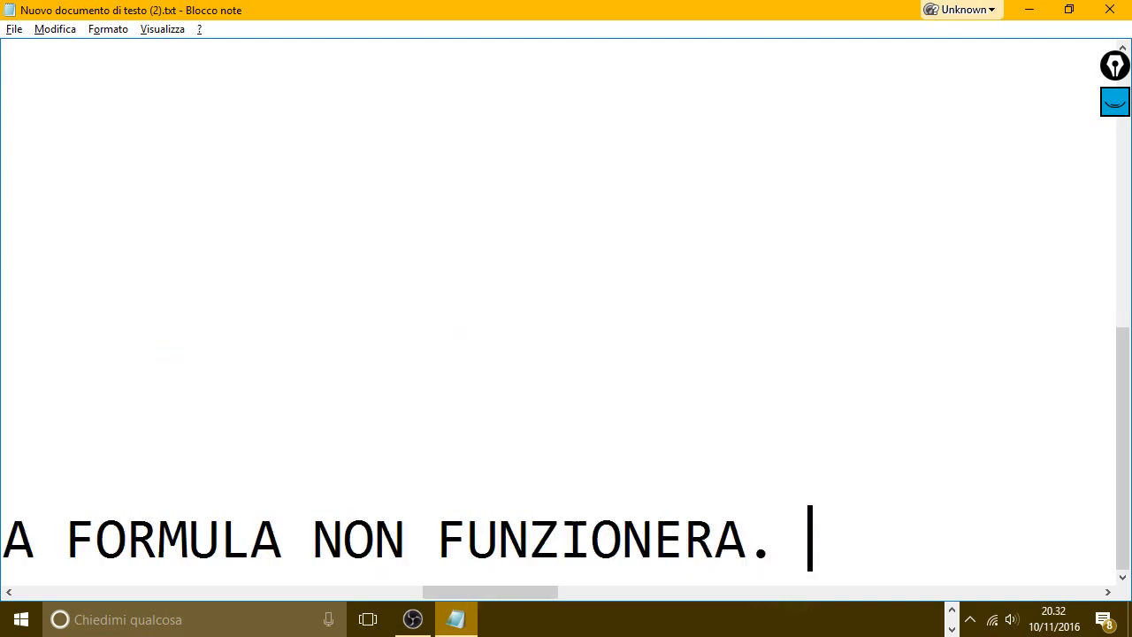
text(FACICO UN )
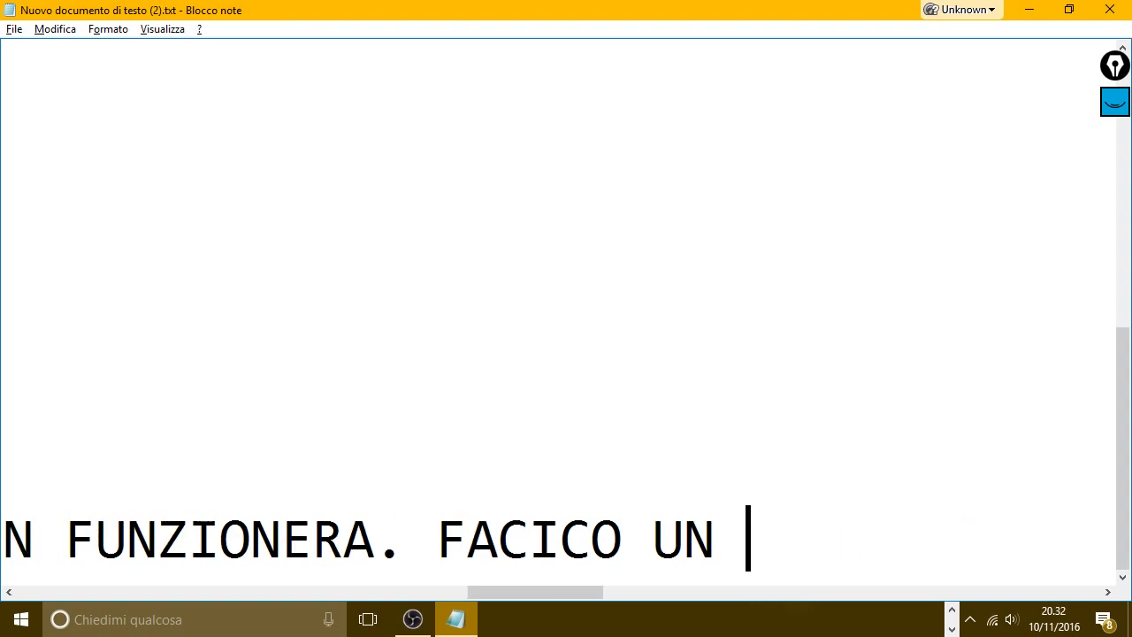
text(ESEMPIO)
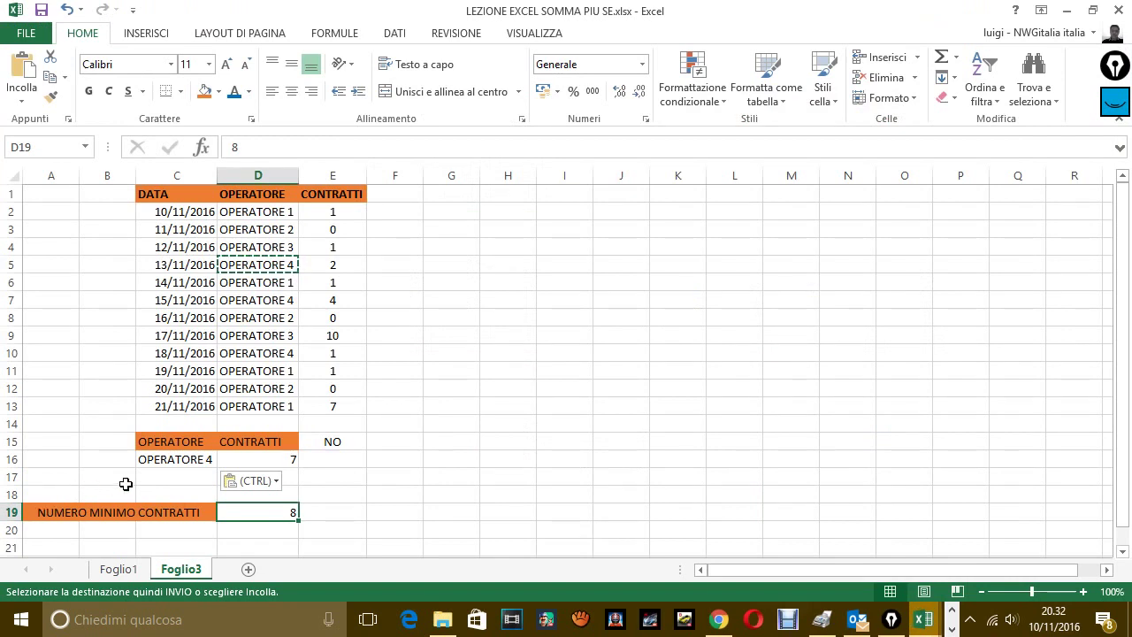
Step: Hand-type operator names into C16 several times, showing a mistyped OPERATORE 4 gives 0 contracts
click(204, 460)
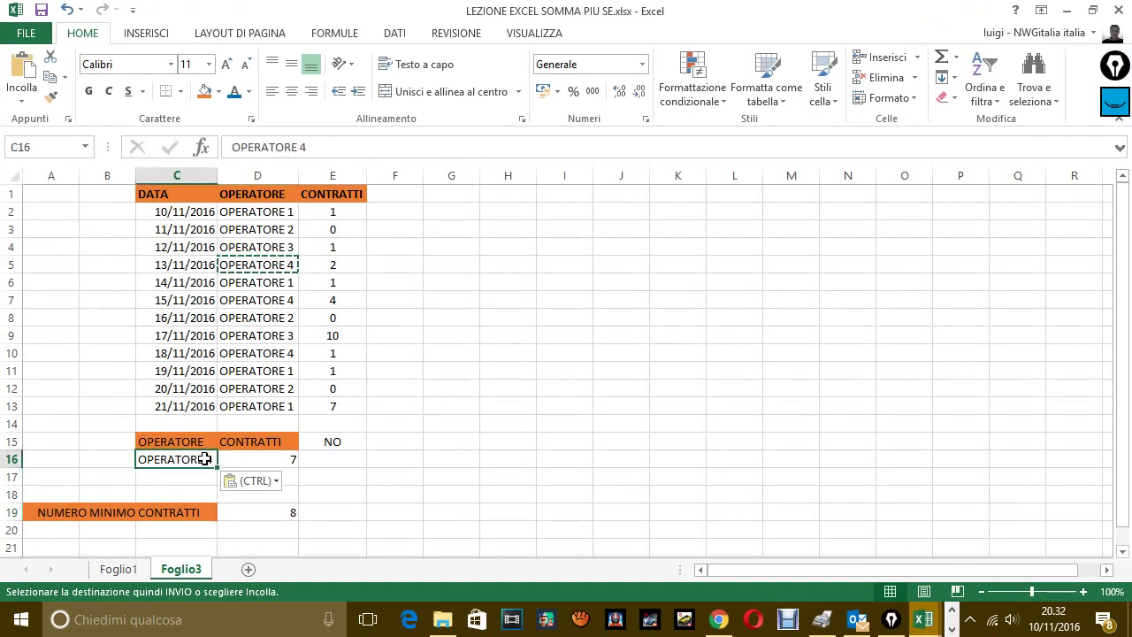
text(OPE)
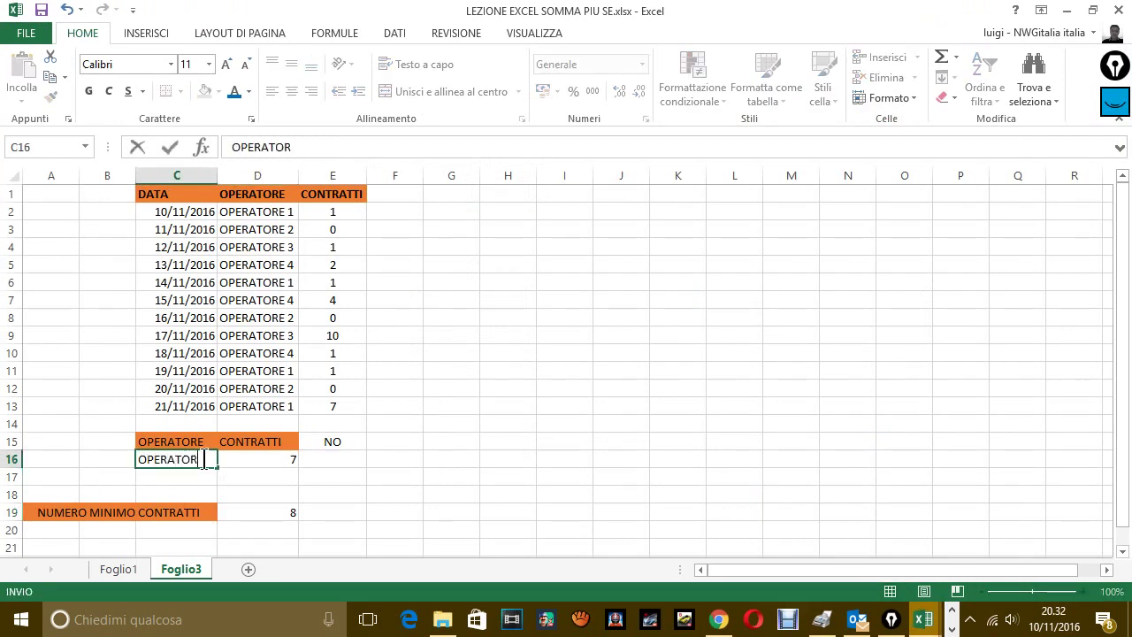
key(Return)
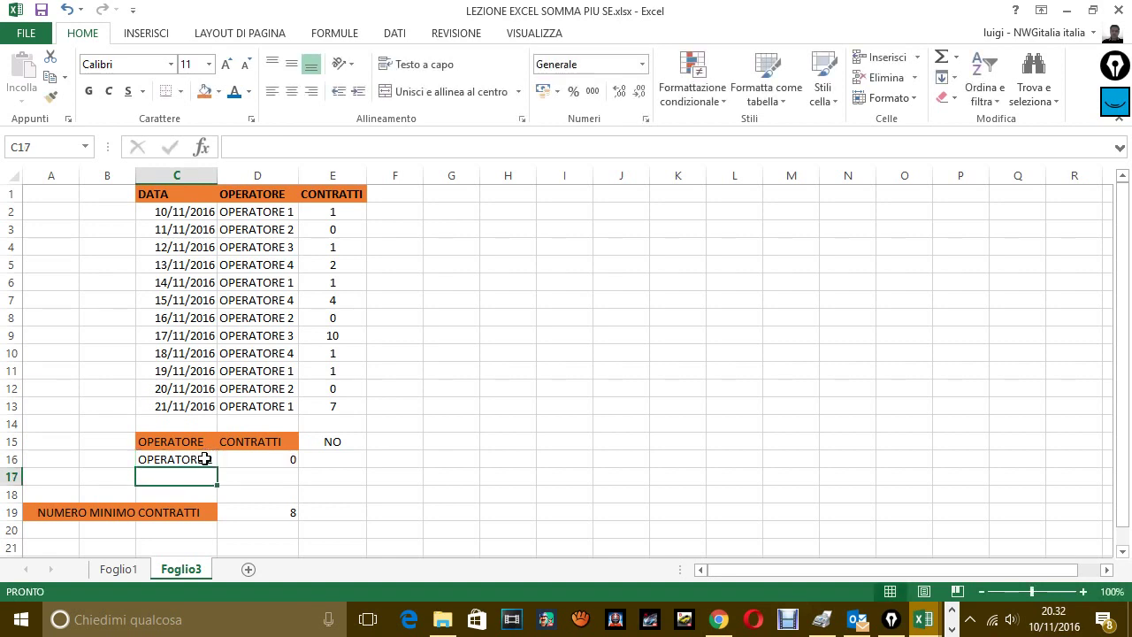
click(204, 459)
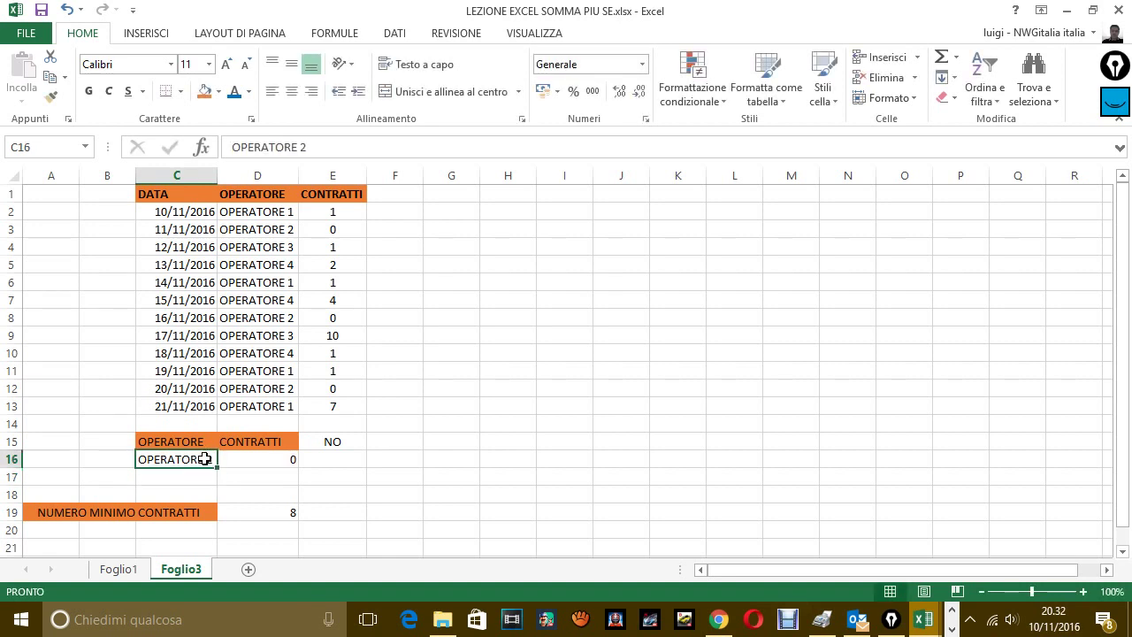
text(O)
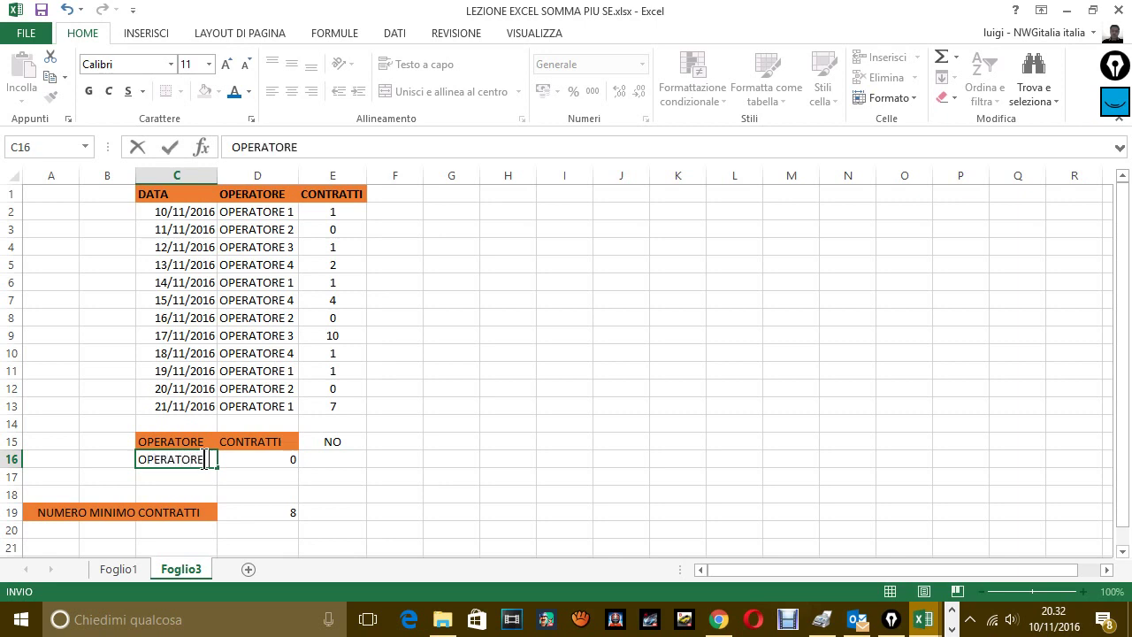
text(2)
key(Return)
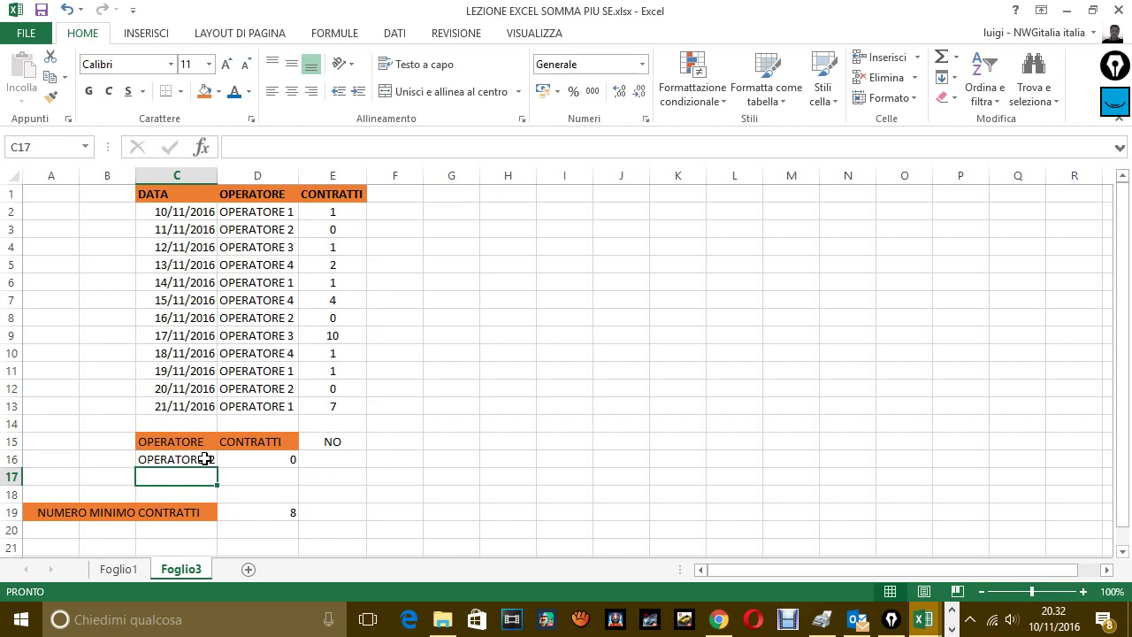
click(196, 460)
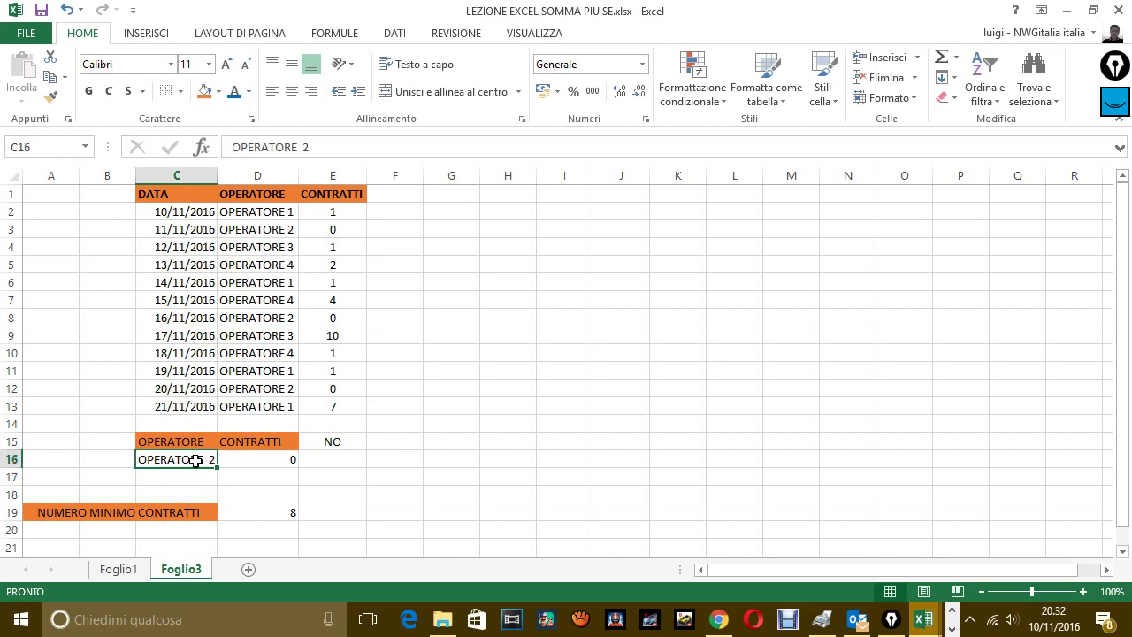
text(O)
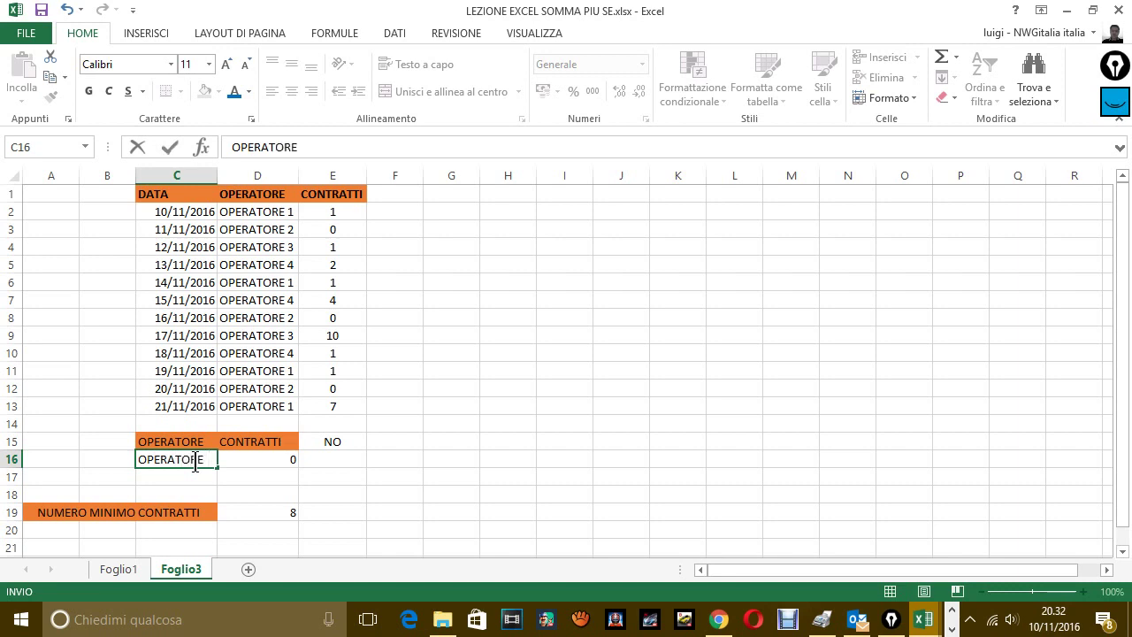
text(4)
key(Return)
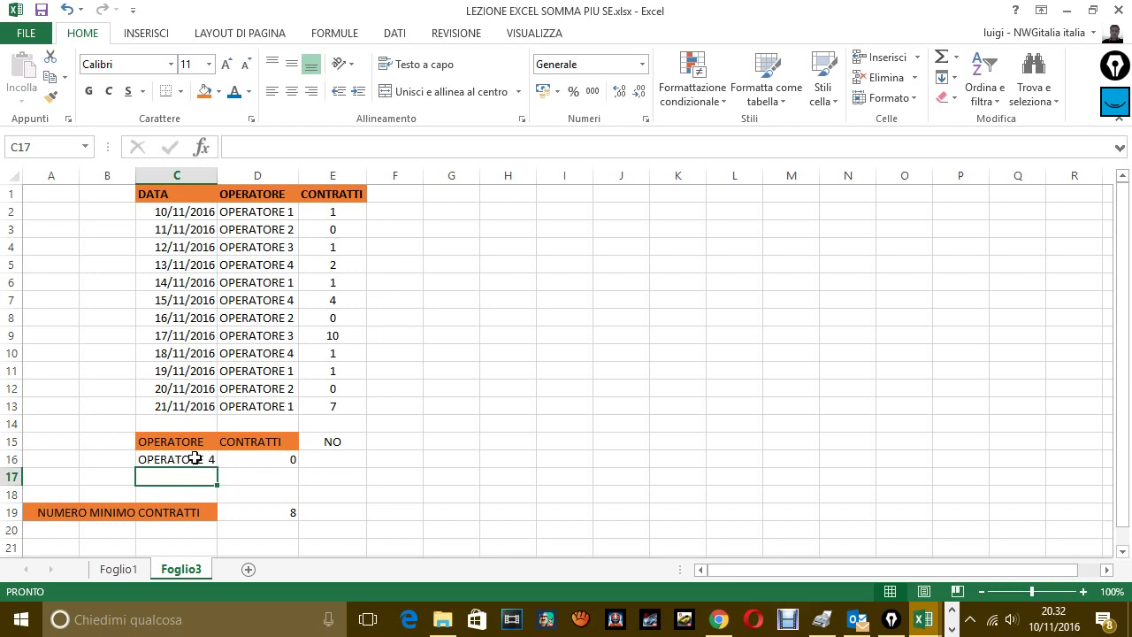
Step: Copy the exact OPERATORE 4 name from D5 and select C16
click(270, 267)
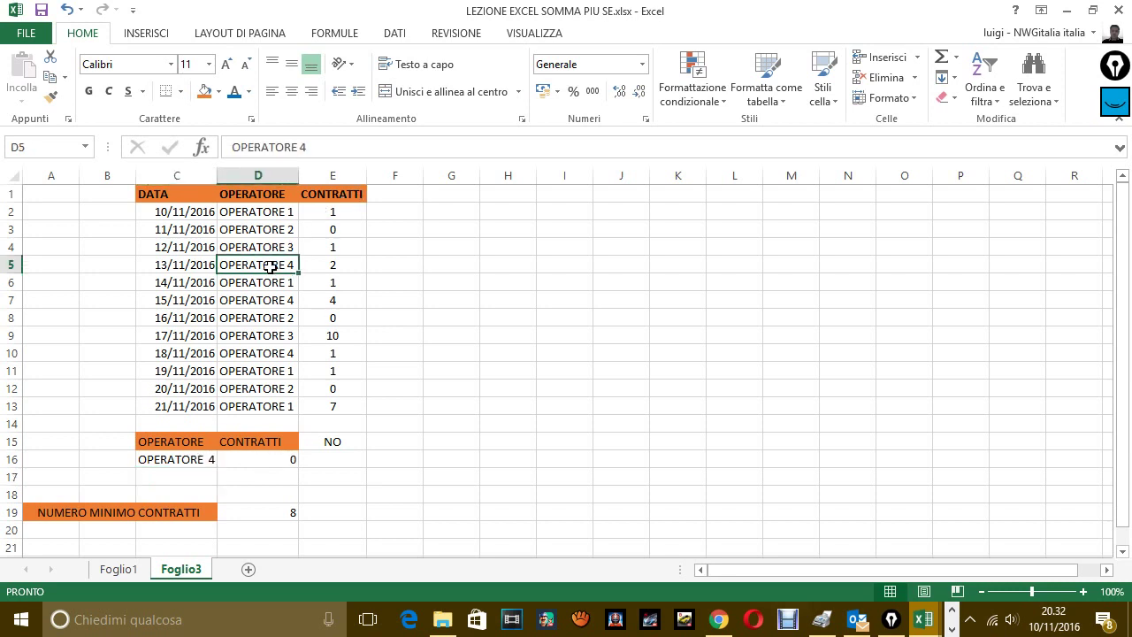
key(ctrl+c)
click(191, 461)
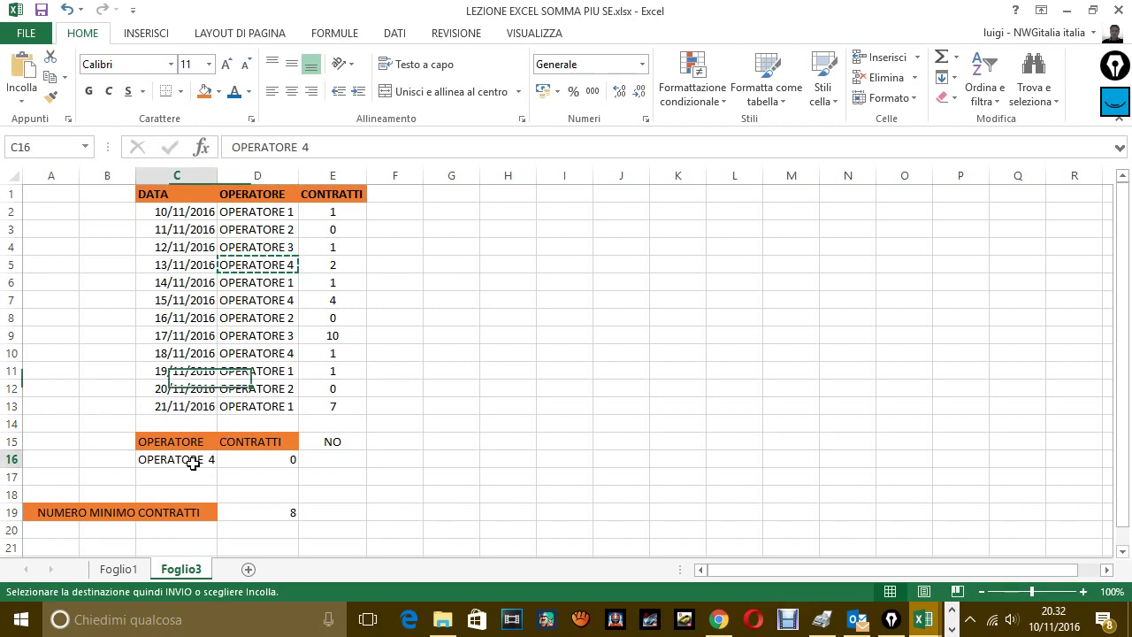
Step: Paste OPERATORE 4 into C16, then note that an extra space in a name gives a wrong result
key(ctrl+v)
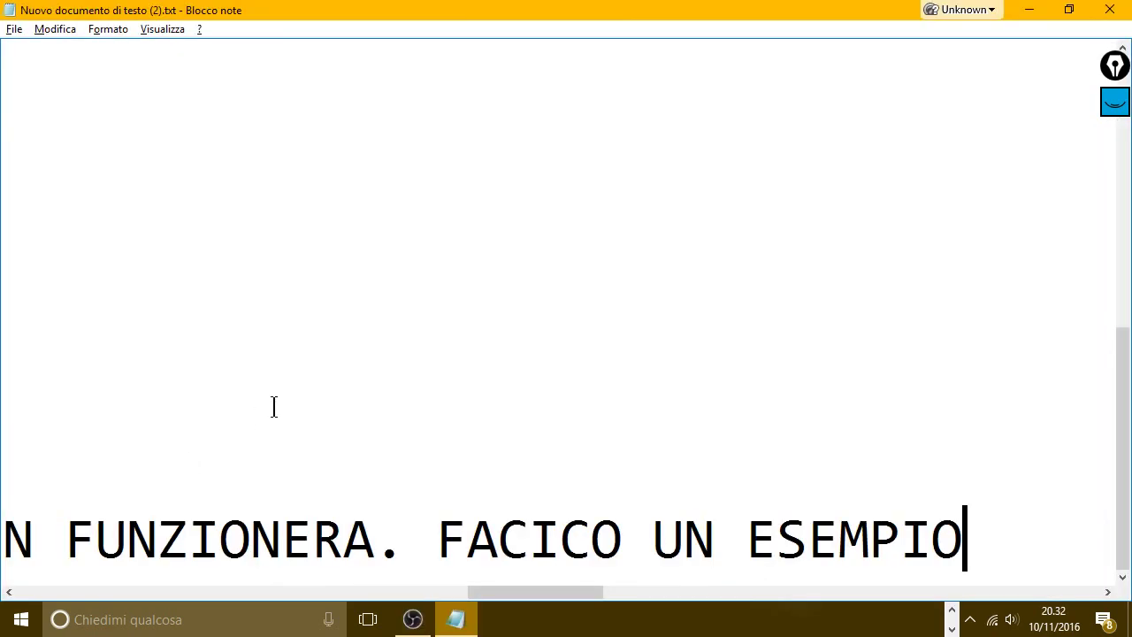
key(Return)
text(COME HAI )
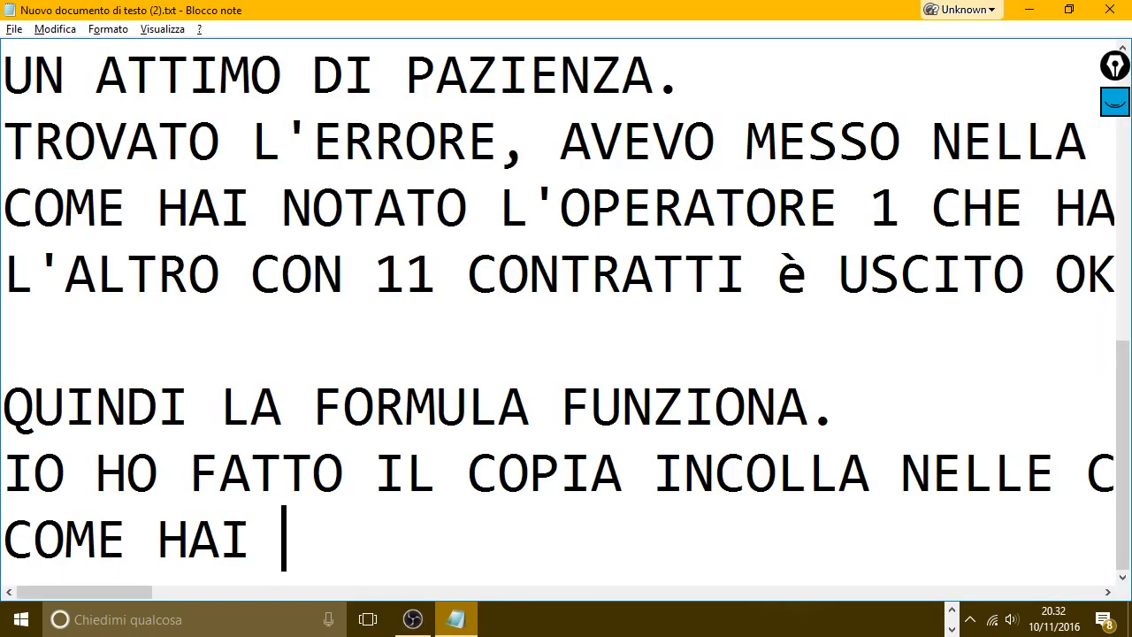
text(NOTATO )
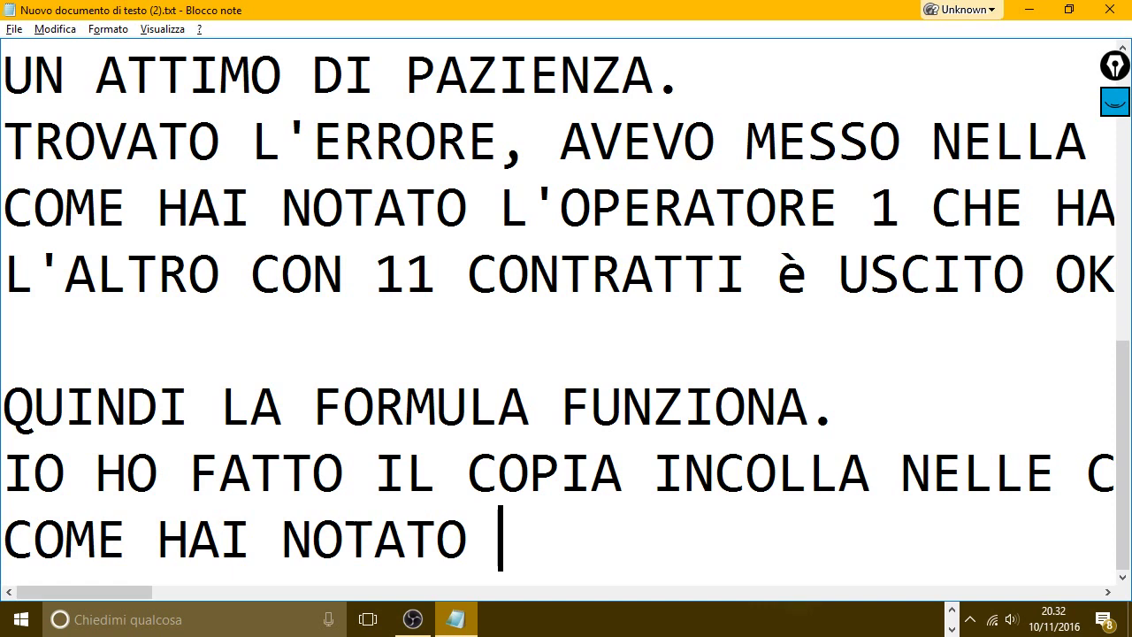
text(SE IO PER )
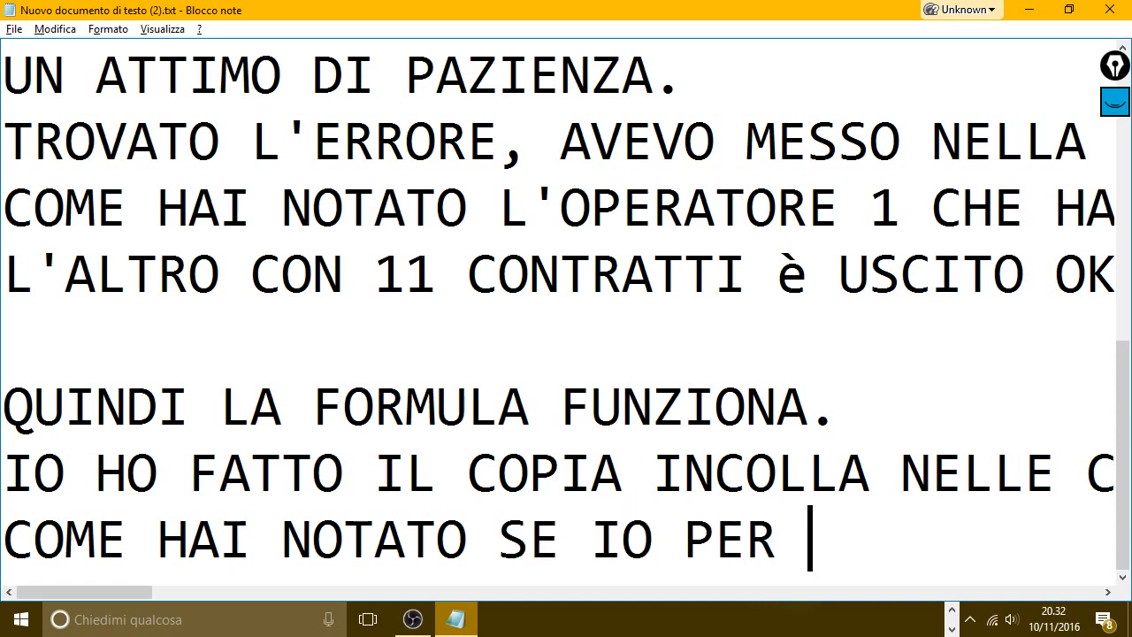
text(ERRORE)
key(BackSpace)
text(RE )
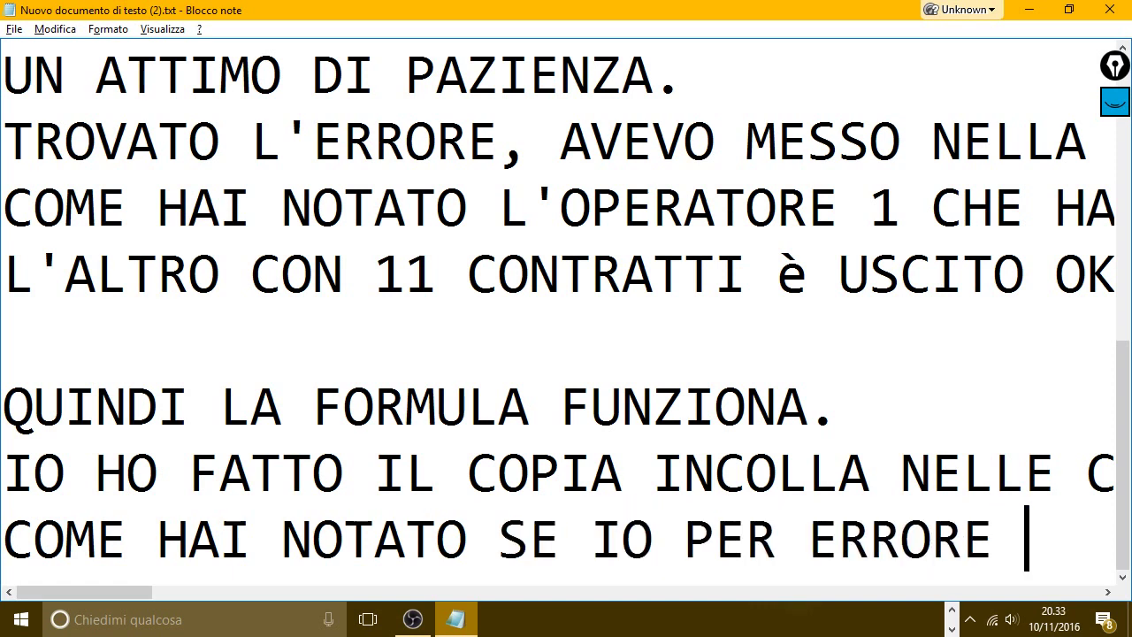
text(METO U)
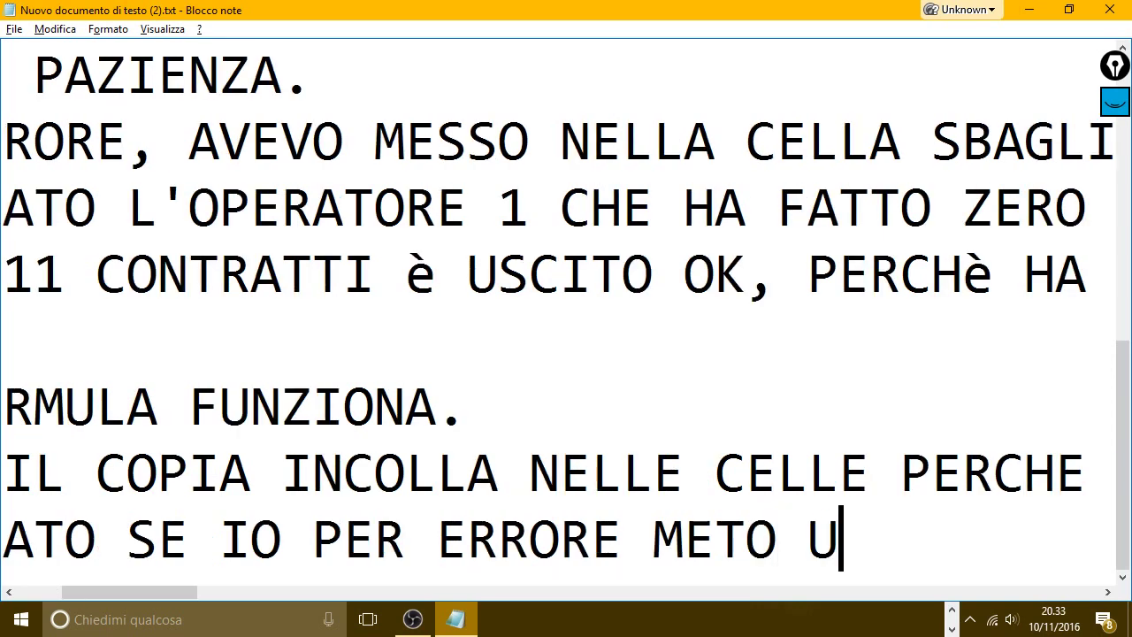
text(N)
key(BackSpace)
key(BackSpace)
key(BackSpace)
key(BackSpace)
text(TO U)
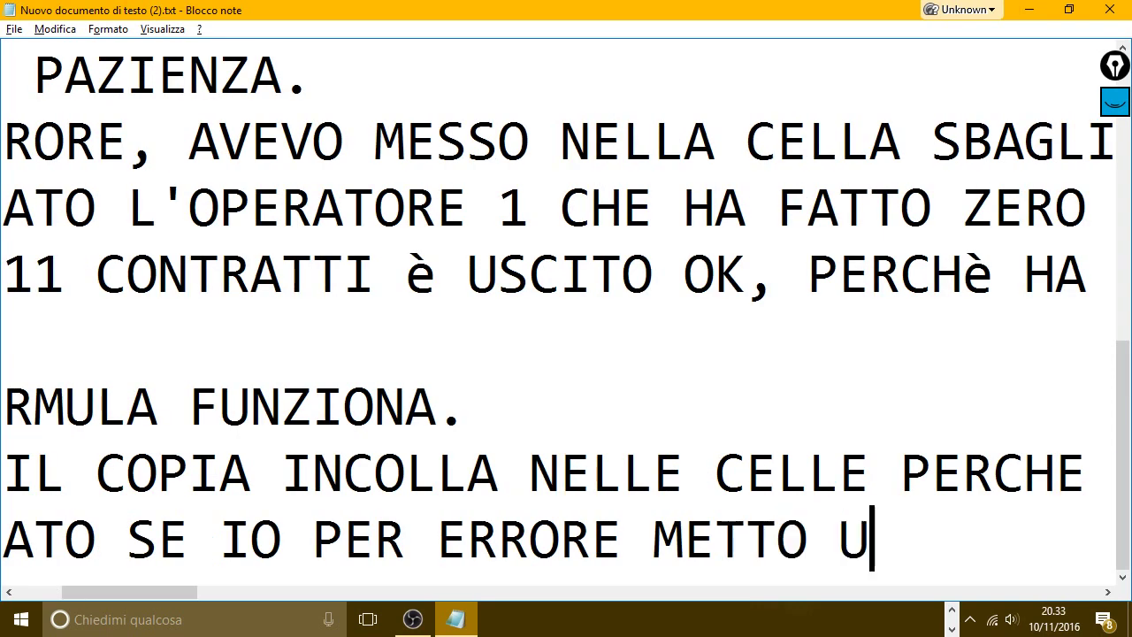
text(NO SPAZION)
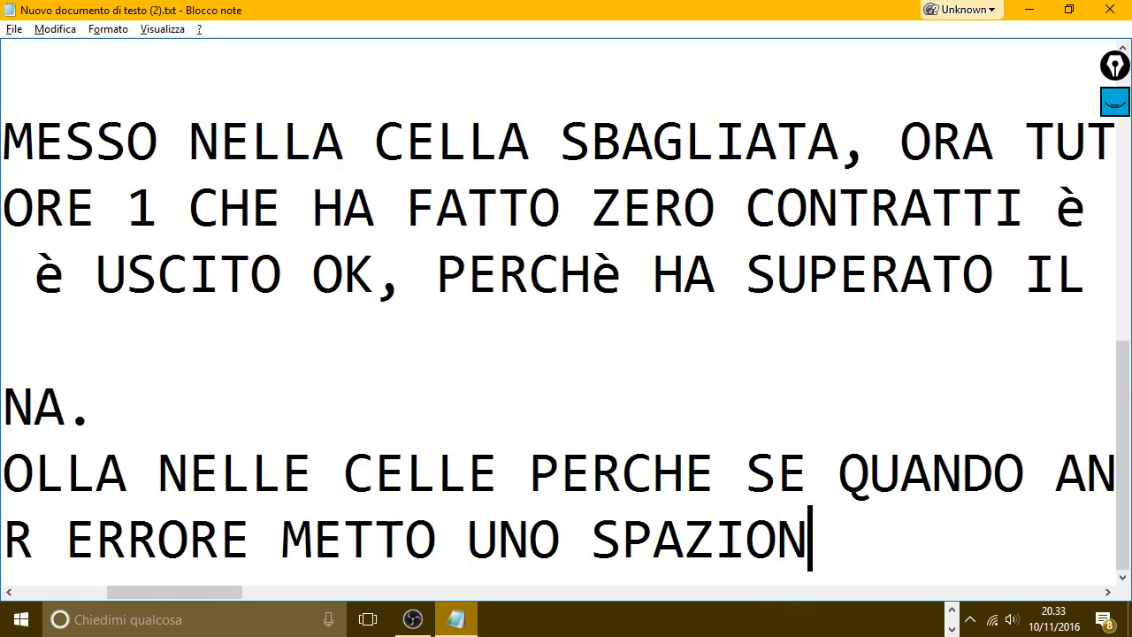
key(BackSpace)
text(IN PIU QU)
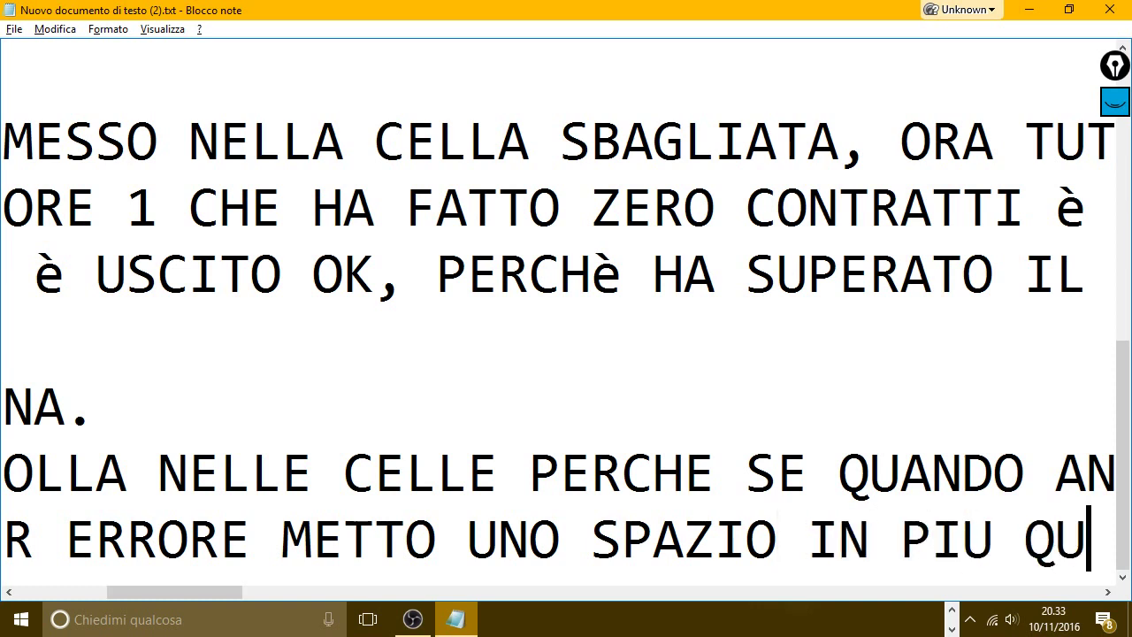
text(ANDO SCRIVO )
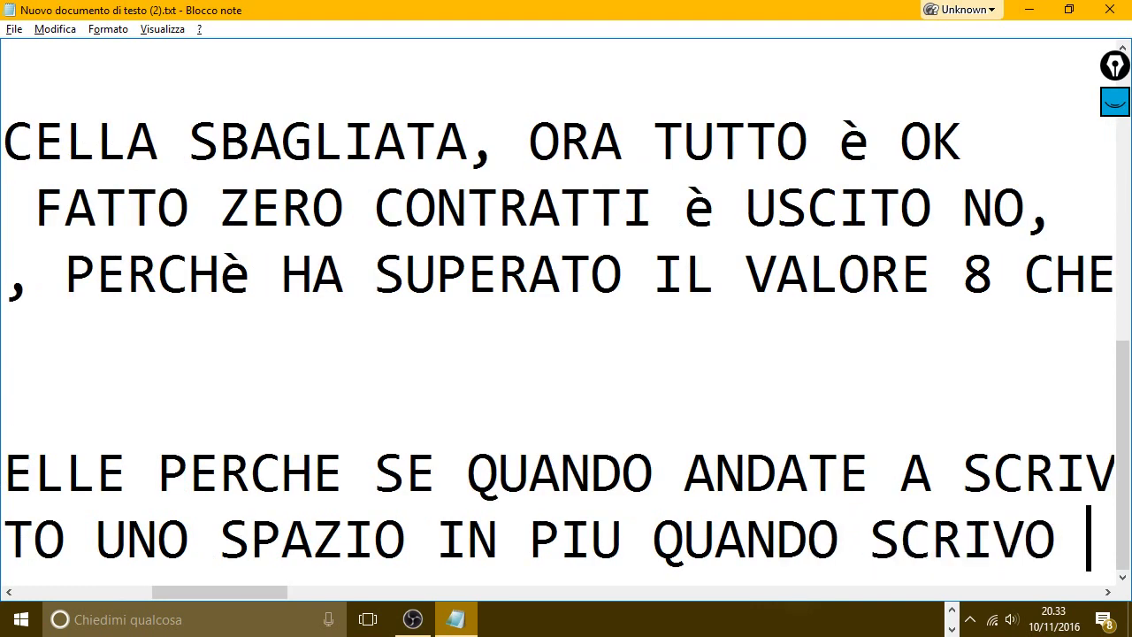
text(NON MI ESC)
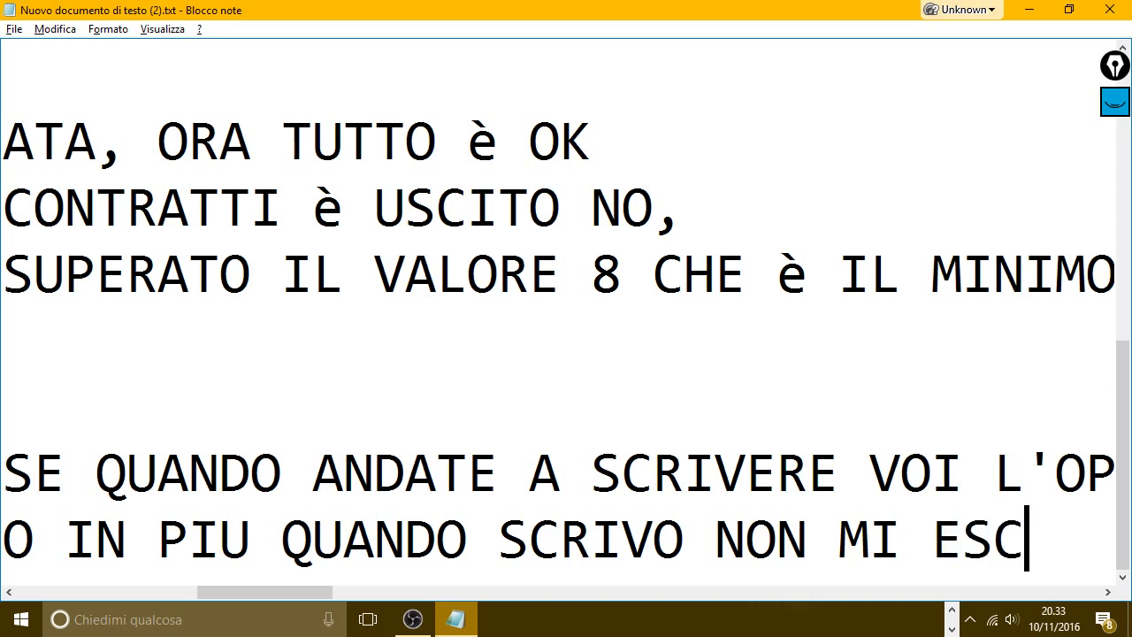
text(E IL RISULTA)
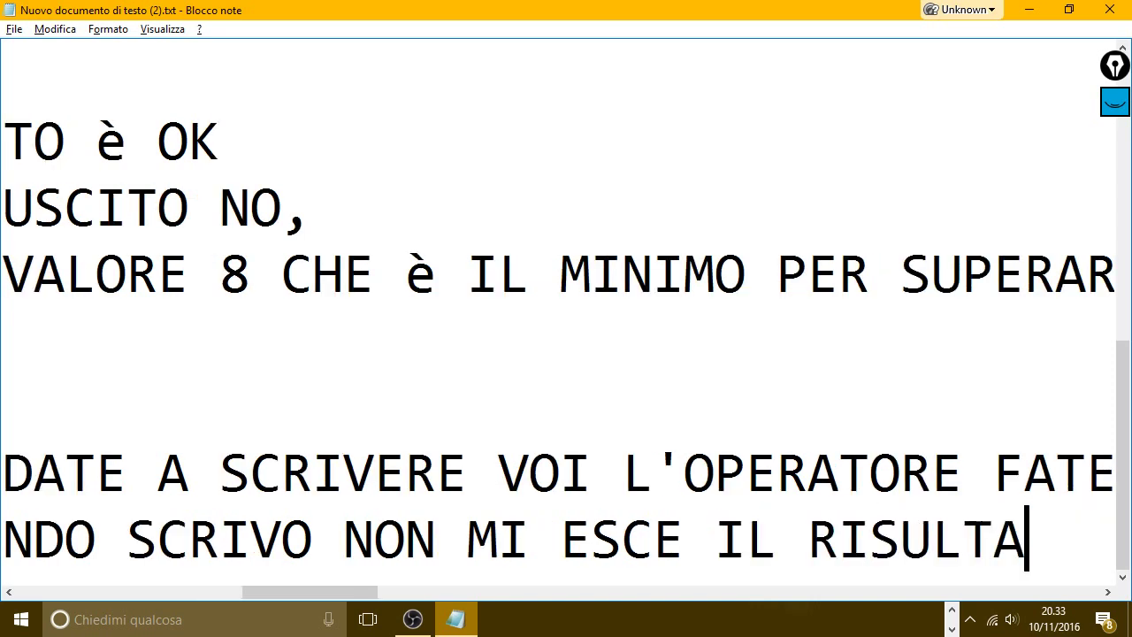
text(TO ESATTO)
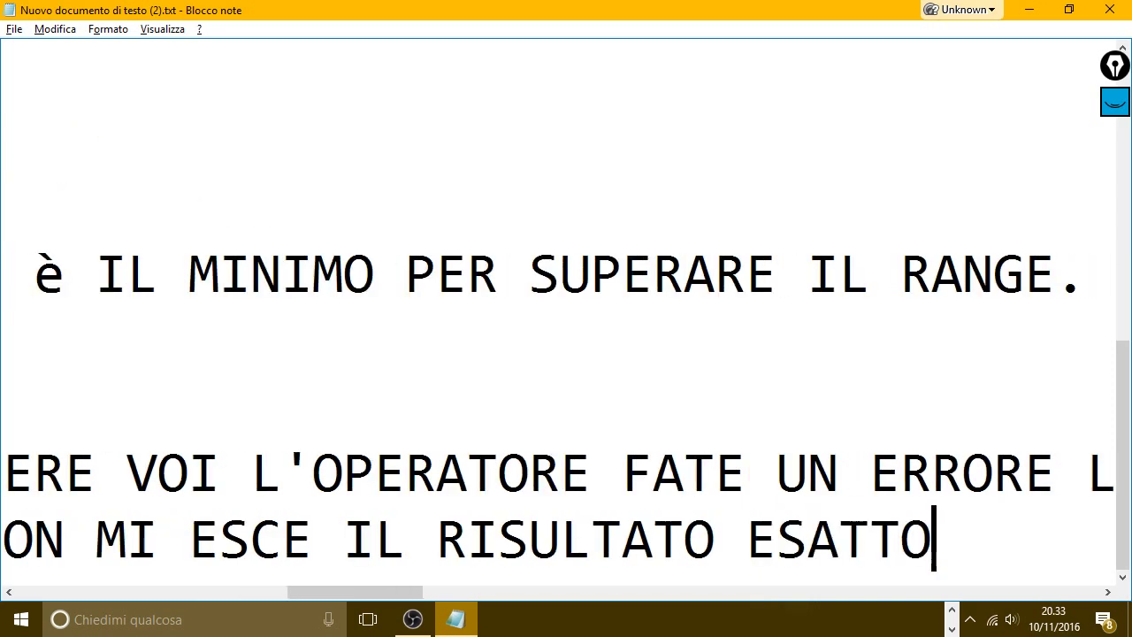
Step: Add the advice to copy and paste names or check everything was typed correctly
key(Return)
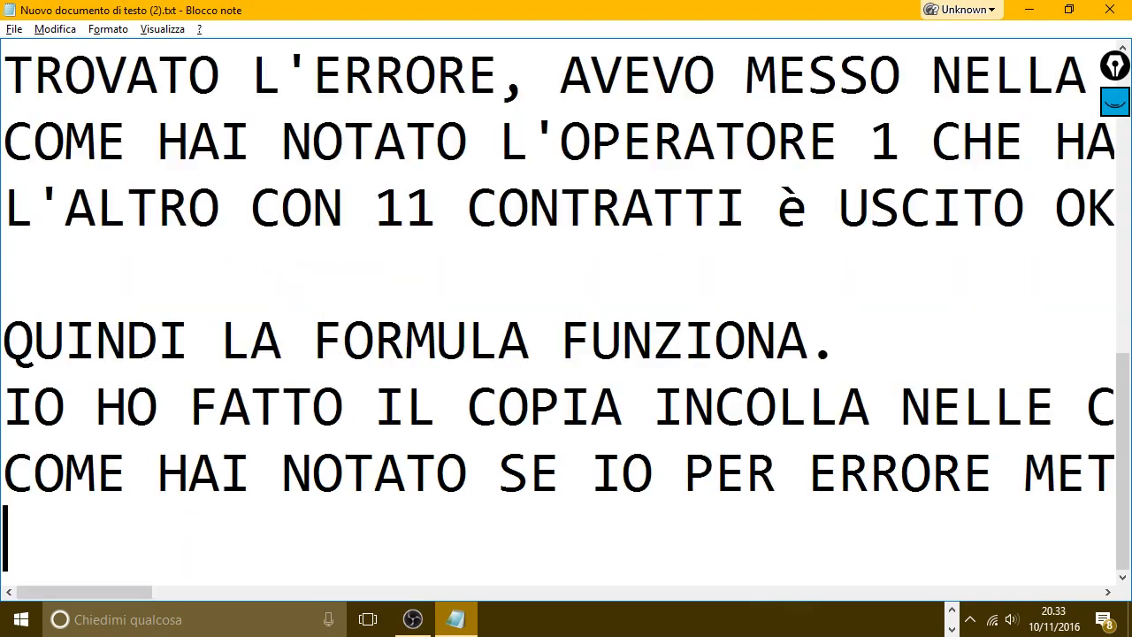
text(QUINDI è SME)
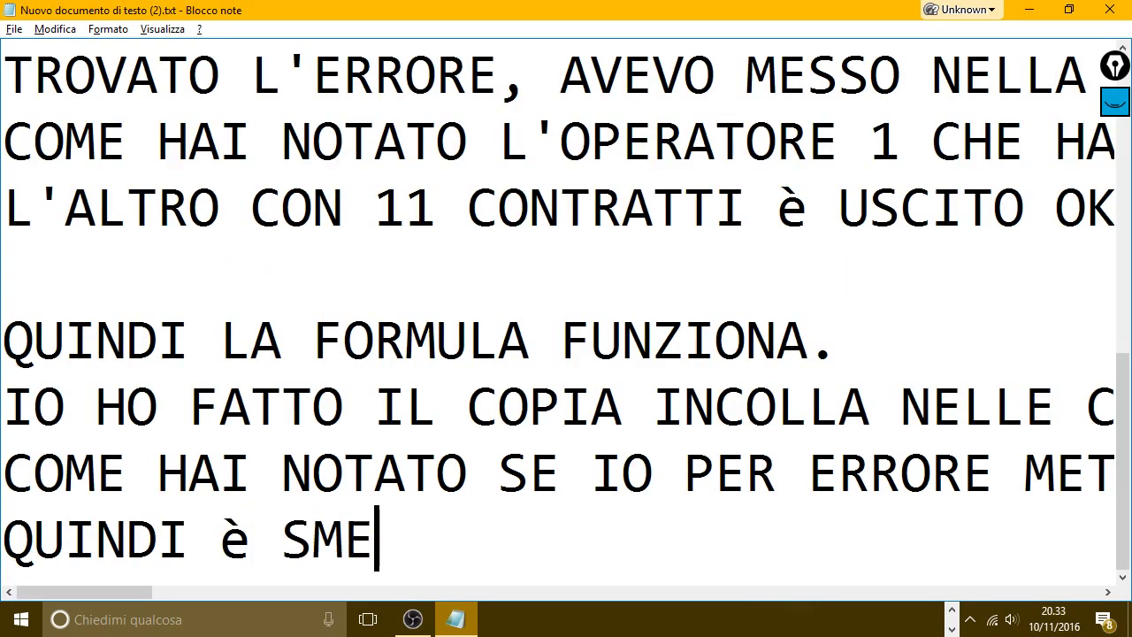
key(BackSpace)
key(BackSpace)
text(EMPRE M)
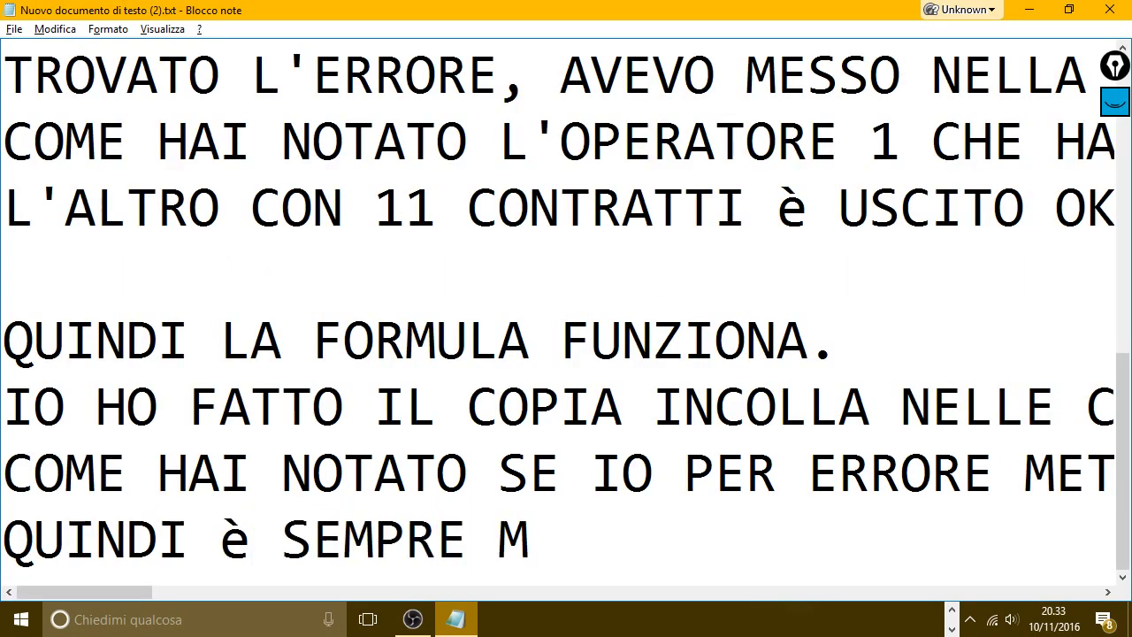
text(EGLIO )
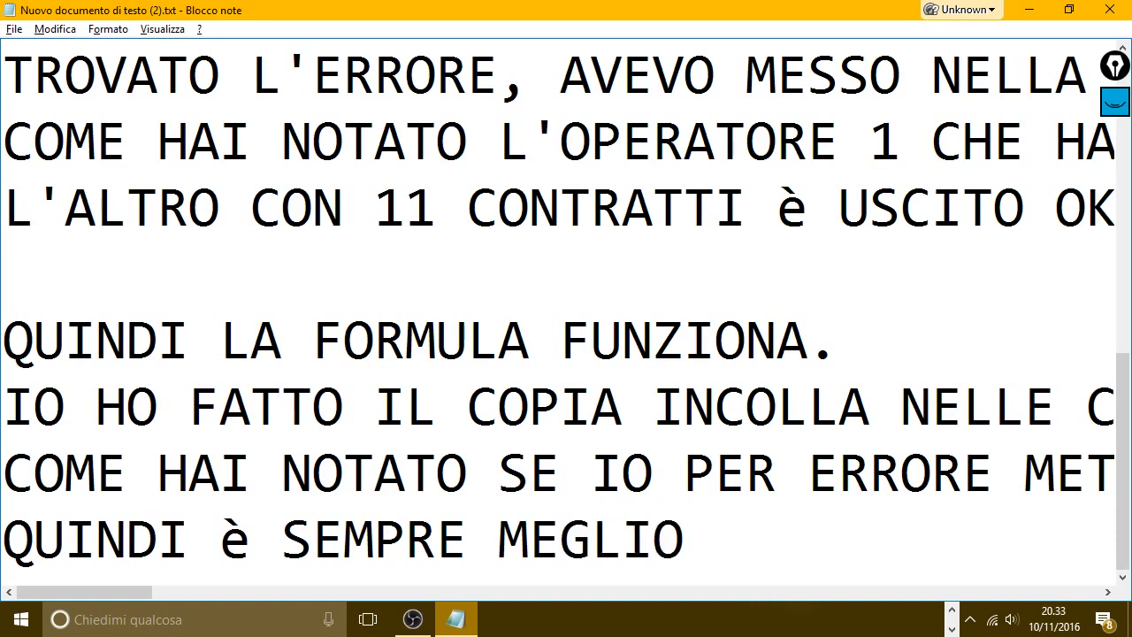
text(COPIARE E INCO)
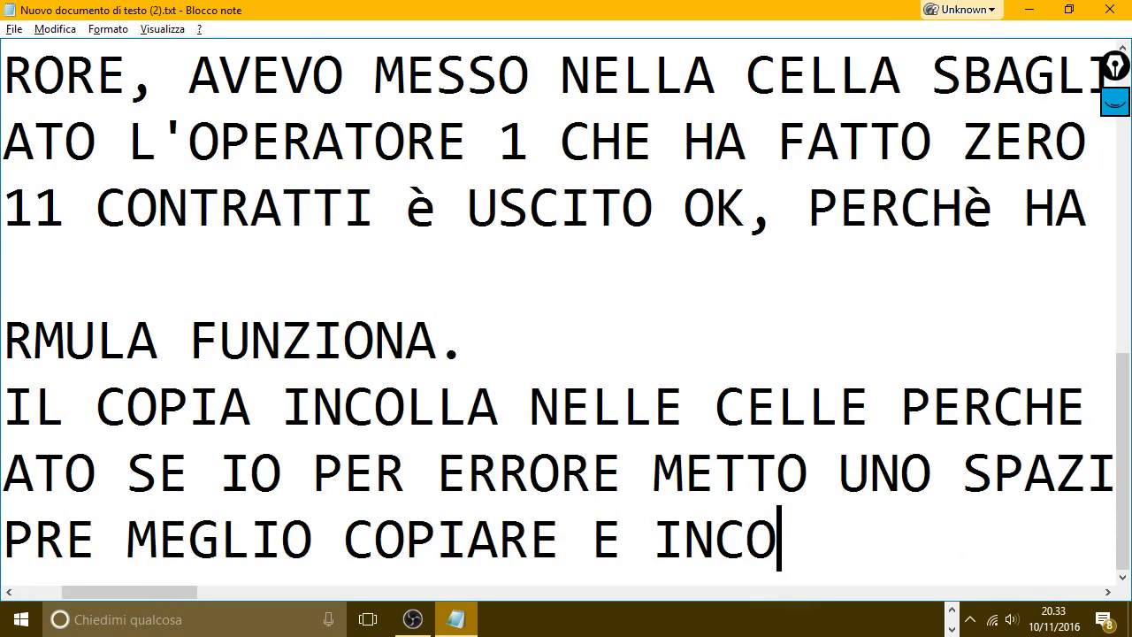
text(LLARE, OPP)
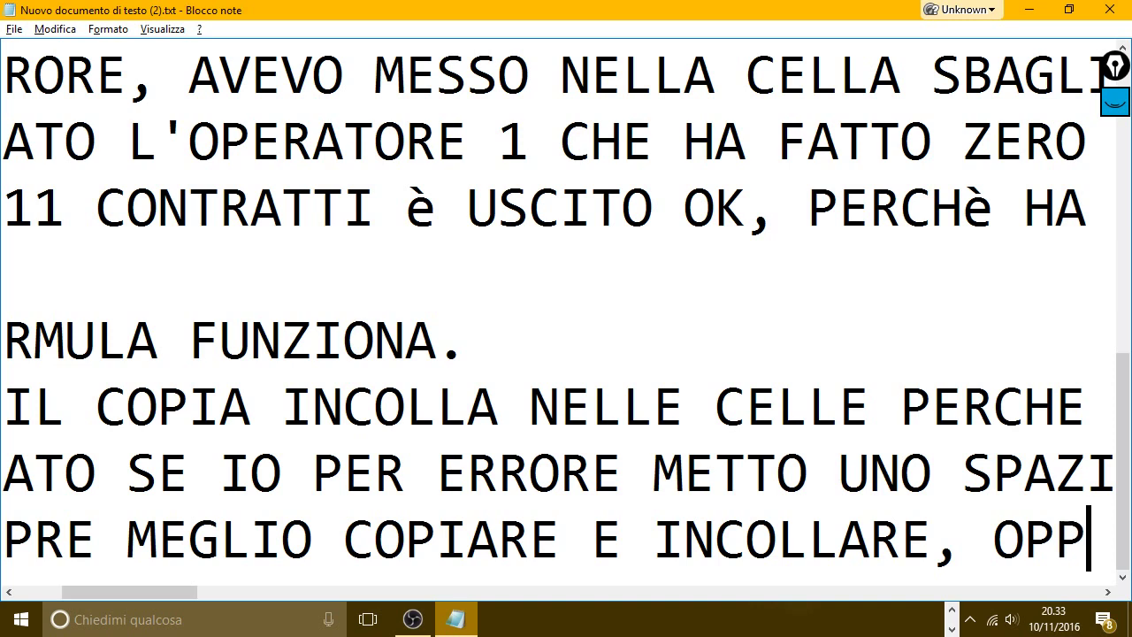
text(URE ACCERT)
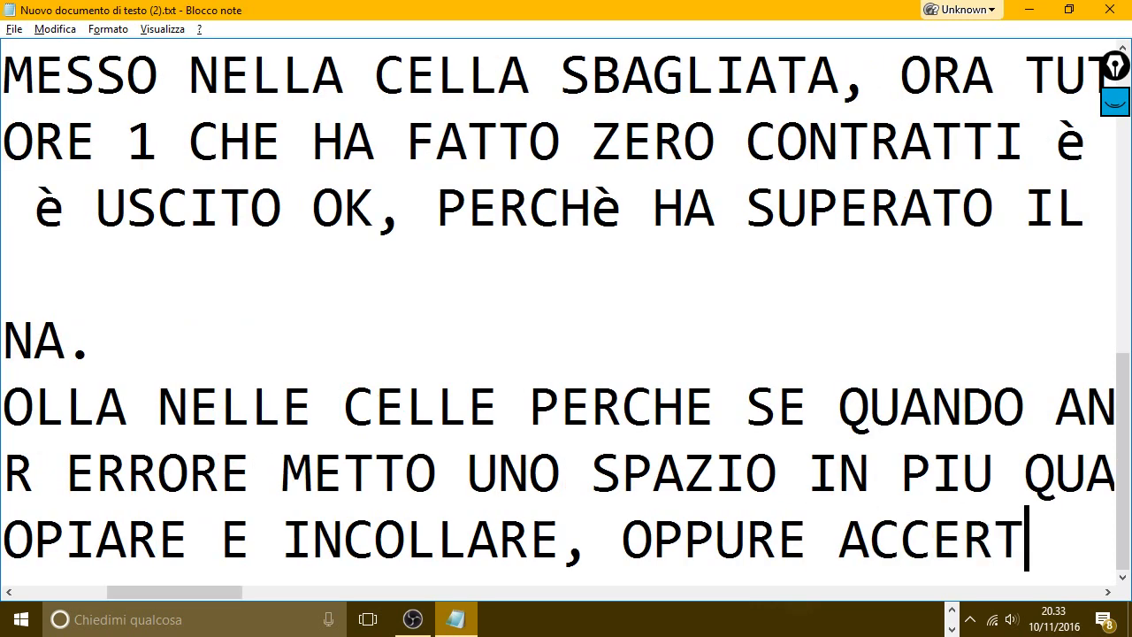
text(ARSI BENE )
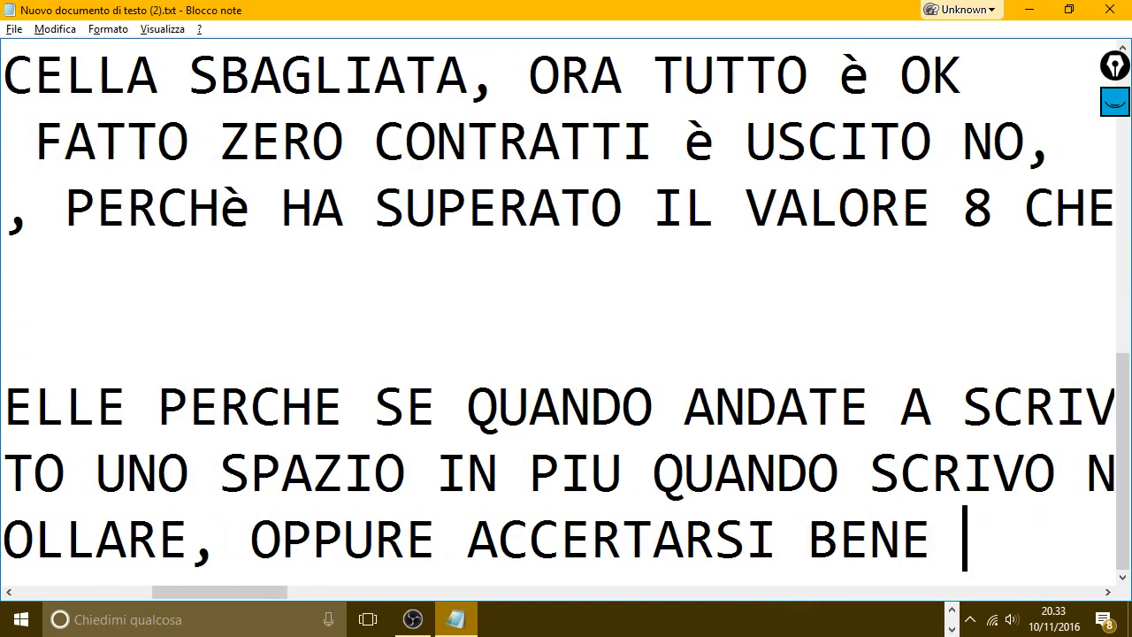
text(CHE NON)
key(BackSpace)
key(BackSpace)
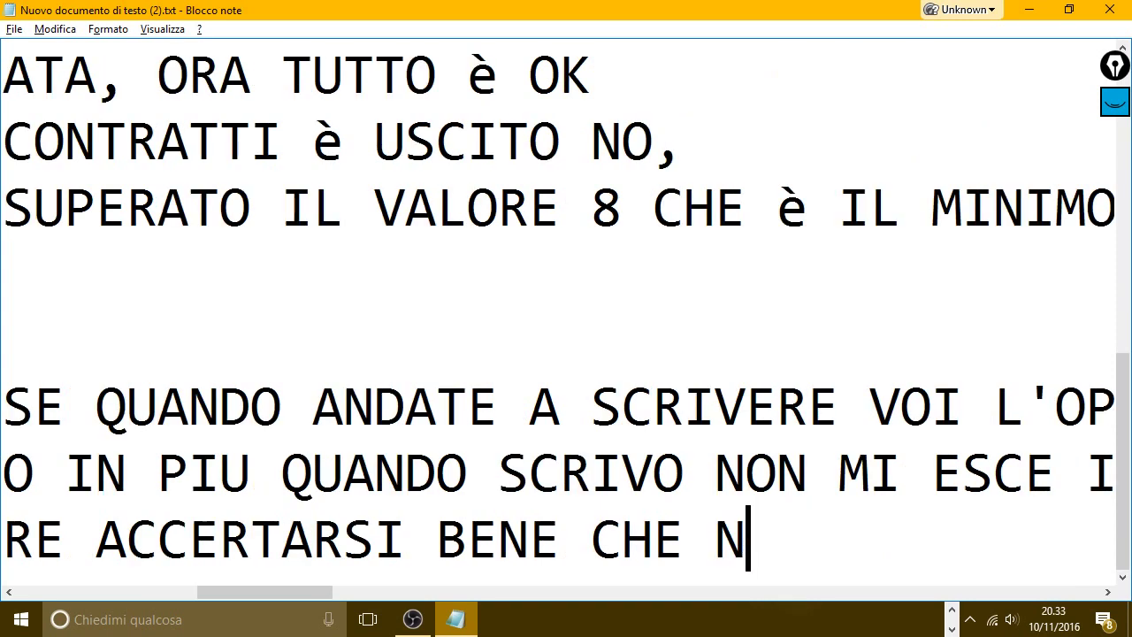
key(BackSpace)
text(SI è DIGIT)
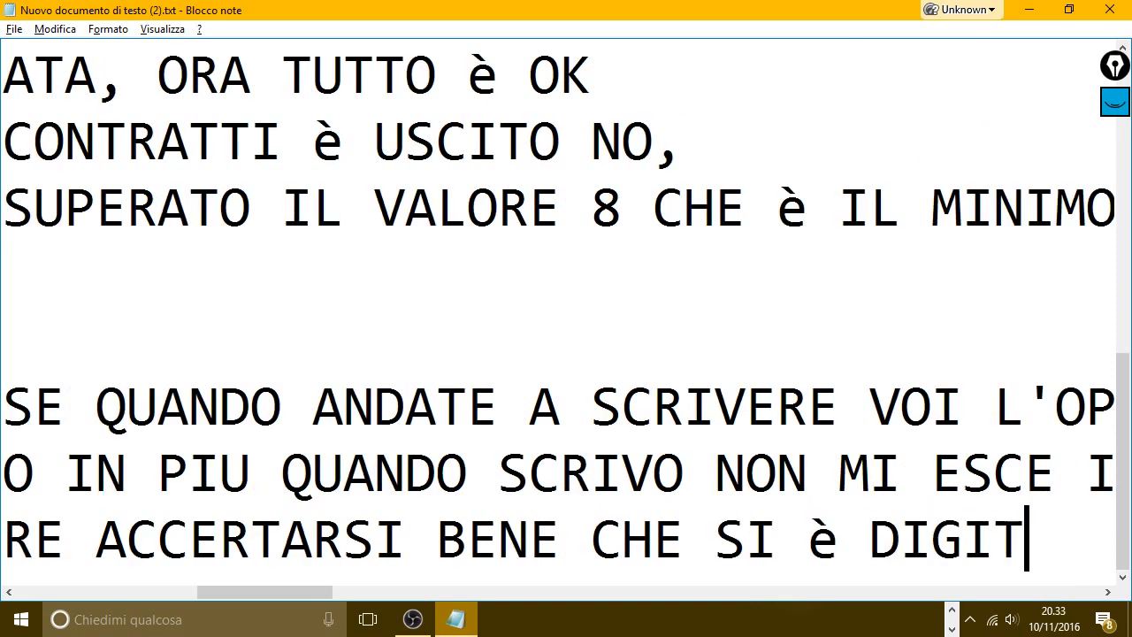
text(ATO TUTTO GIU)
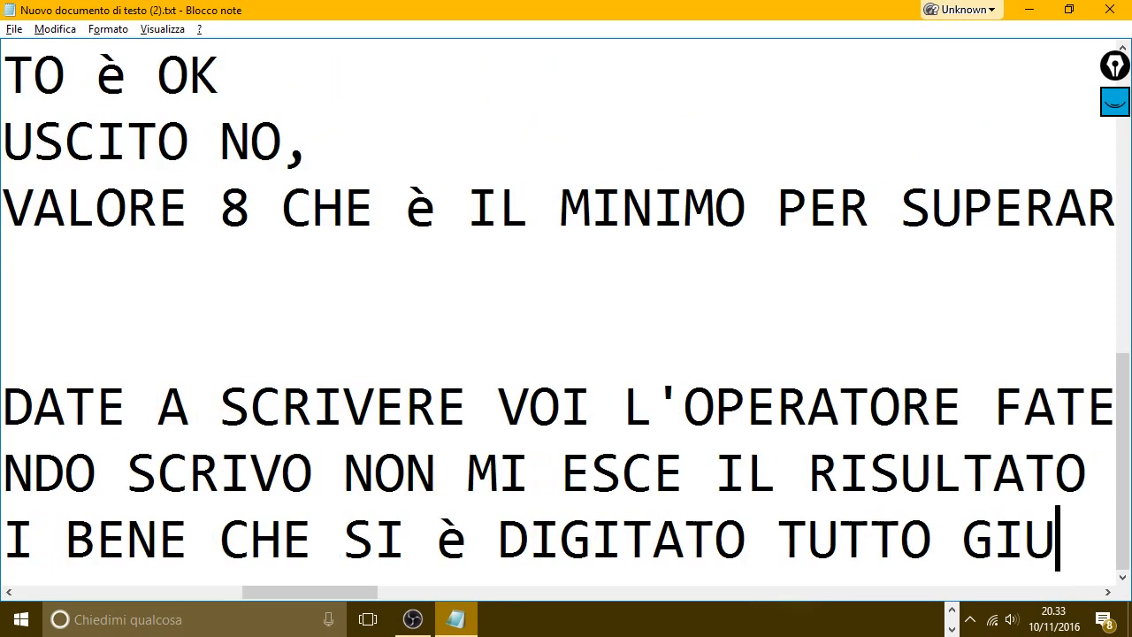
text(R)
key(BackSpace)
text(STO)
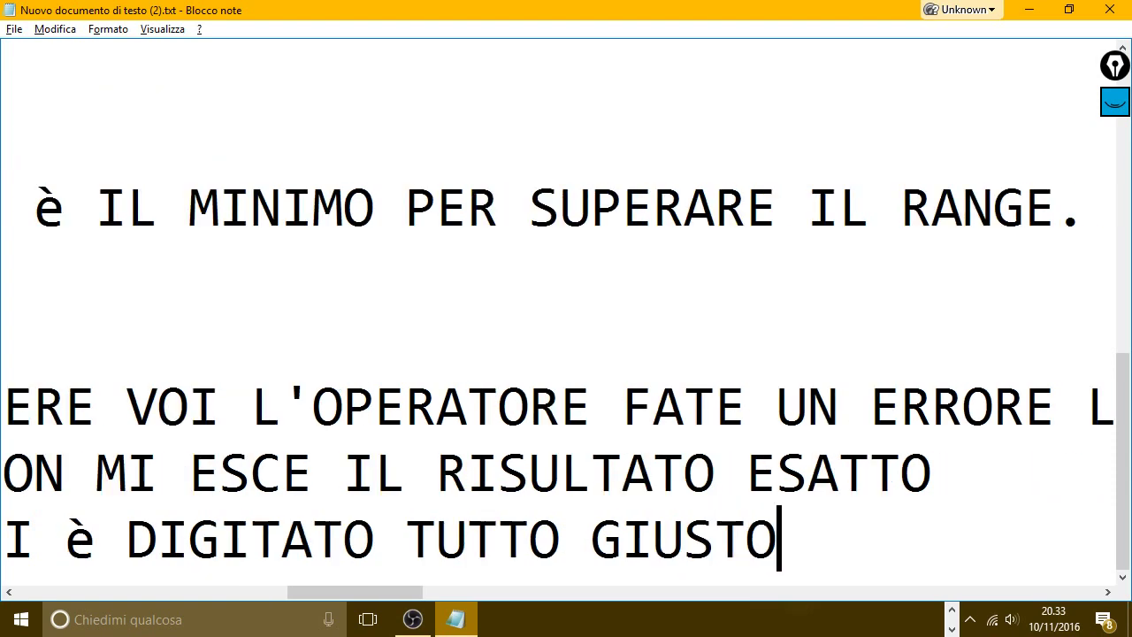
text(.)
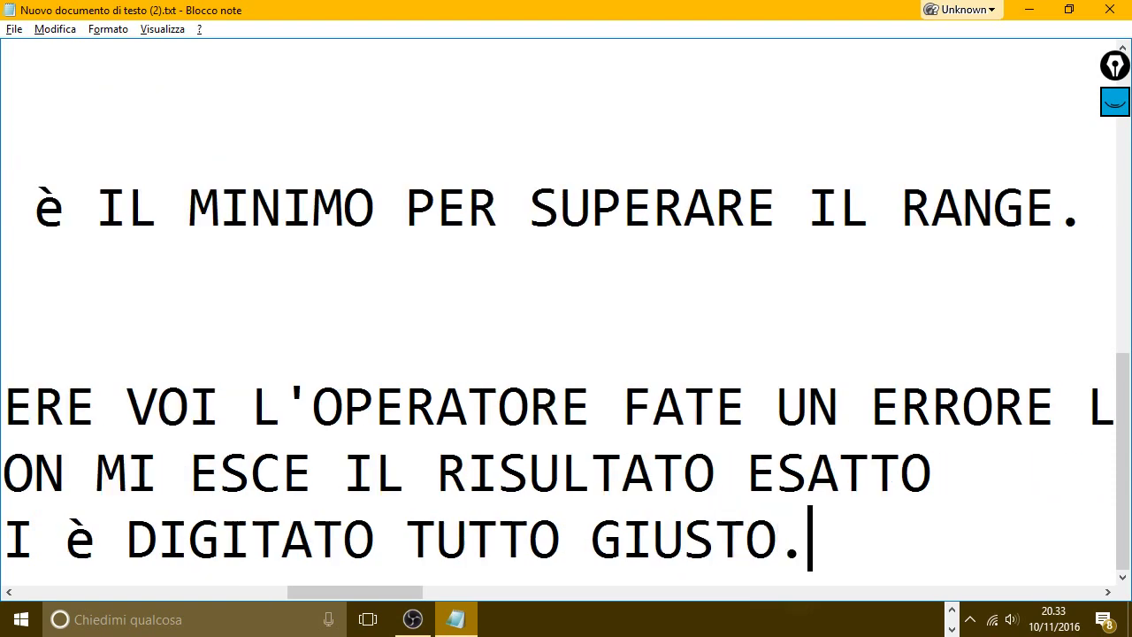
Step: Paste OPERATORE 3 from D9 into C16 so D16 totals 11 and E15 shows OK
key(alt+Tab)
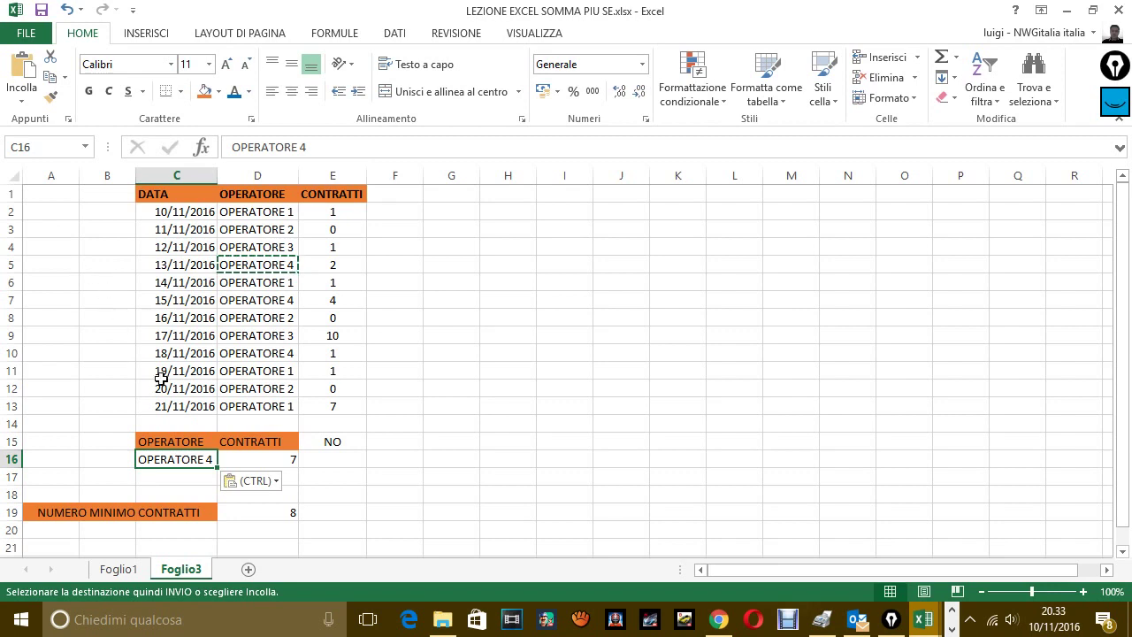
click(280, 306)
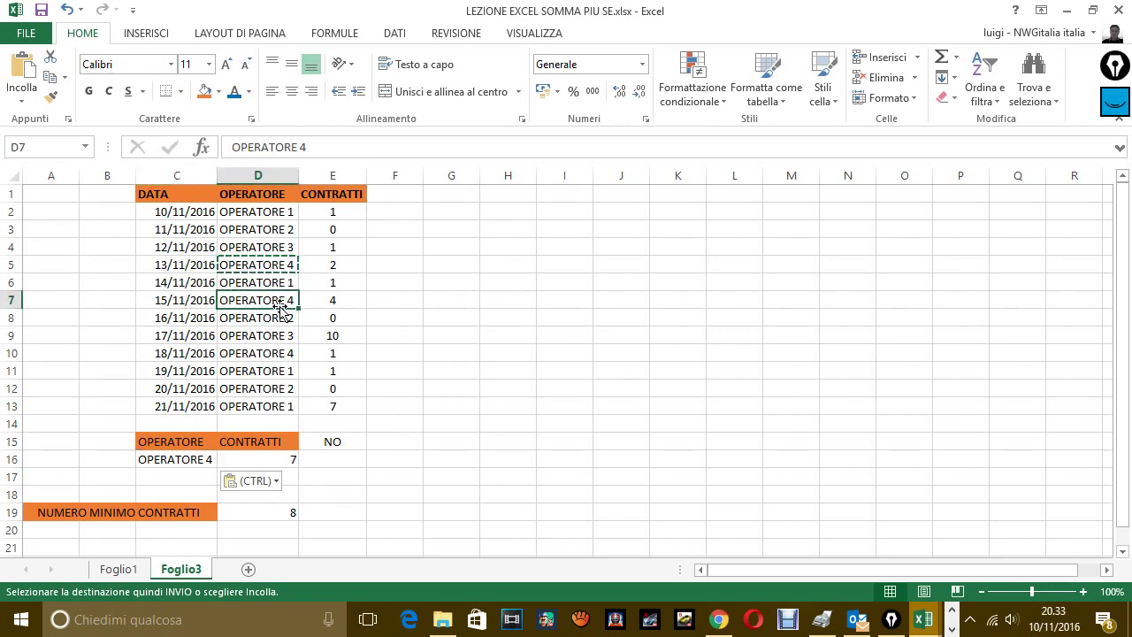
click(210, 461)
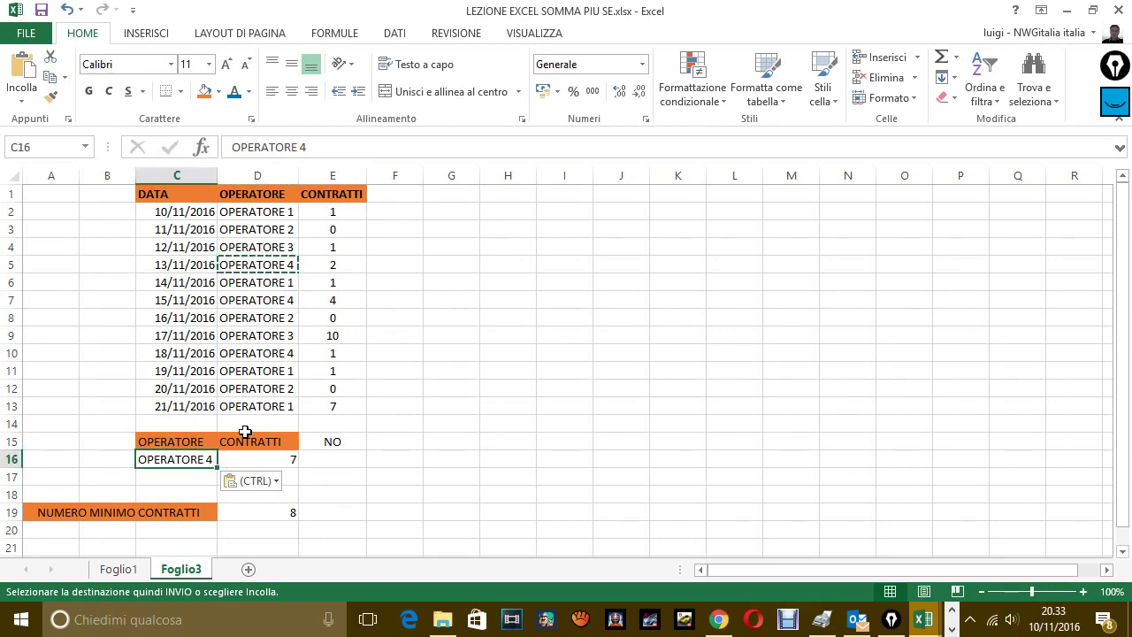
click(276, 338)
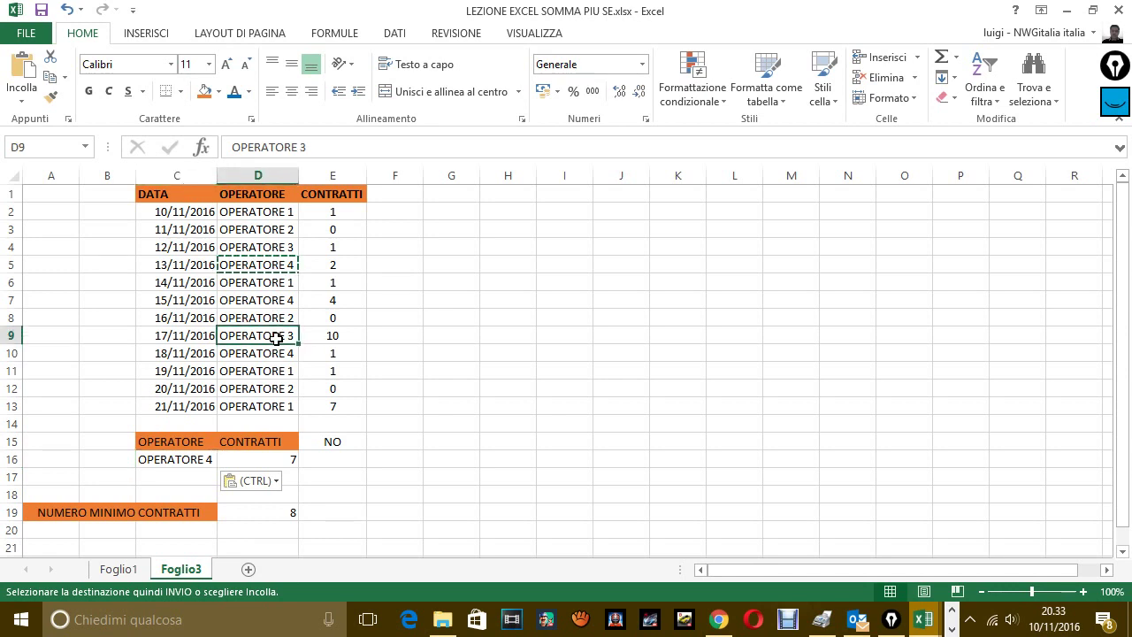
key(ctrl+c)
click(176, 458)
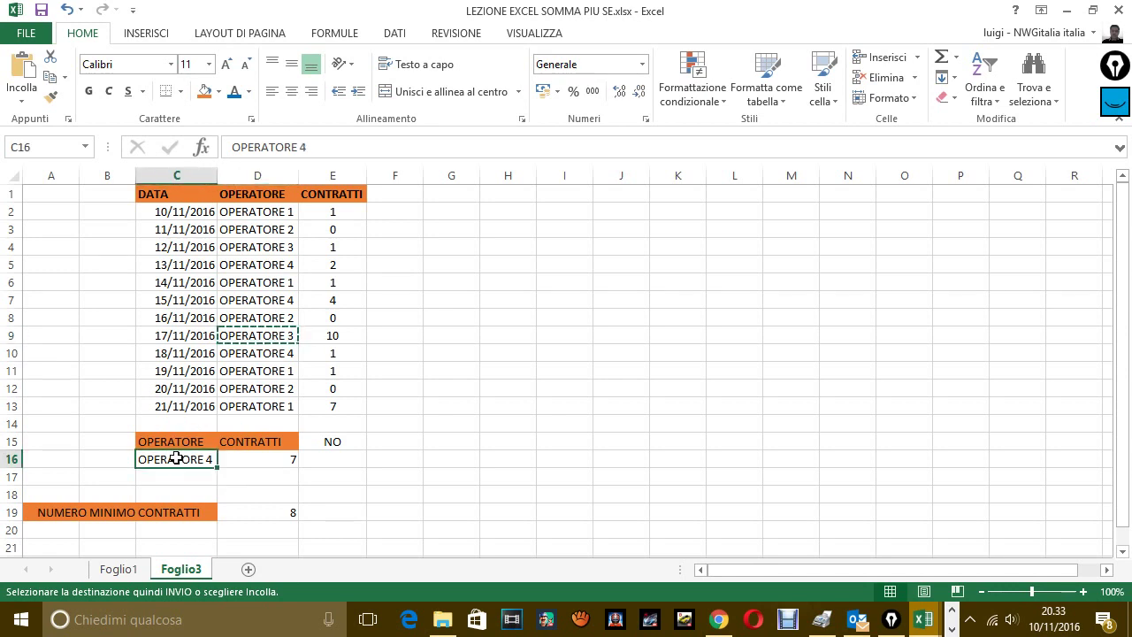
key(ctrl+v)
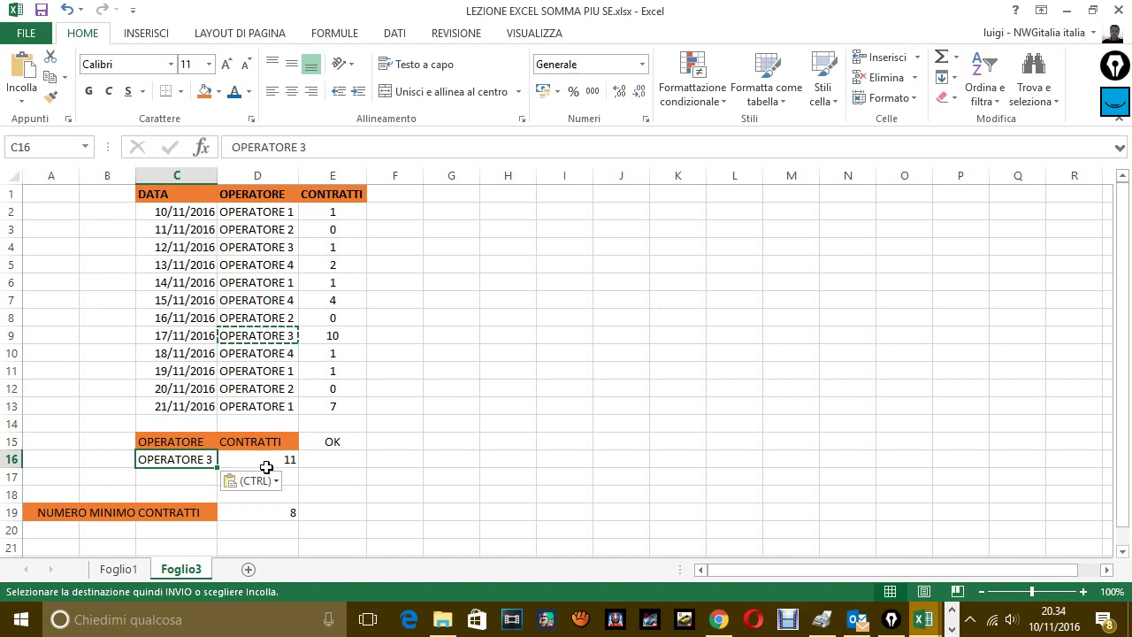
click(269, 354)
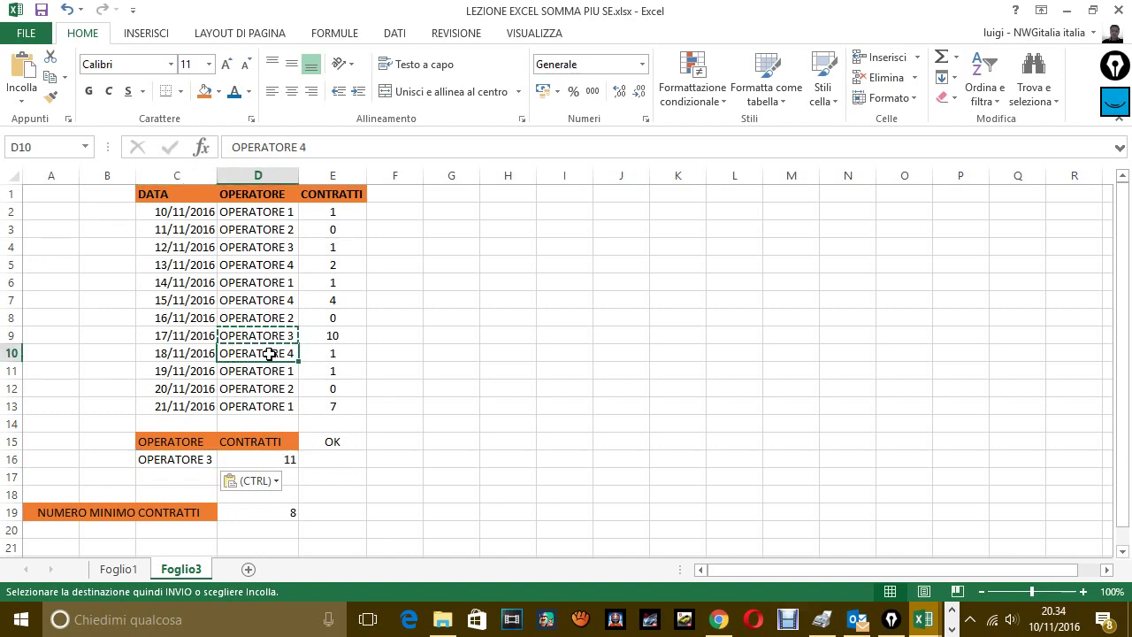
click(192, 460)
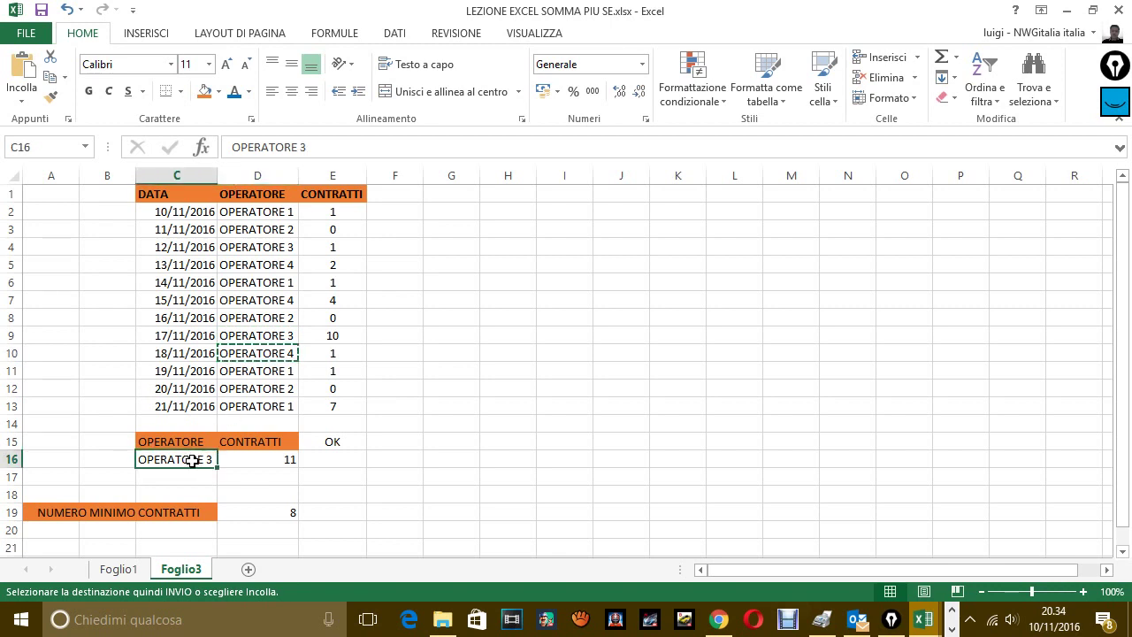
Step: Change C16 to a hand-typed 'OPERATORE 3' with an extra space, so D16 drops to 0
key(ctrl+v)
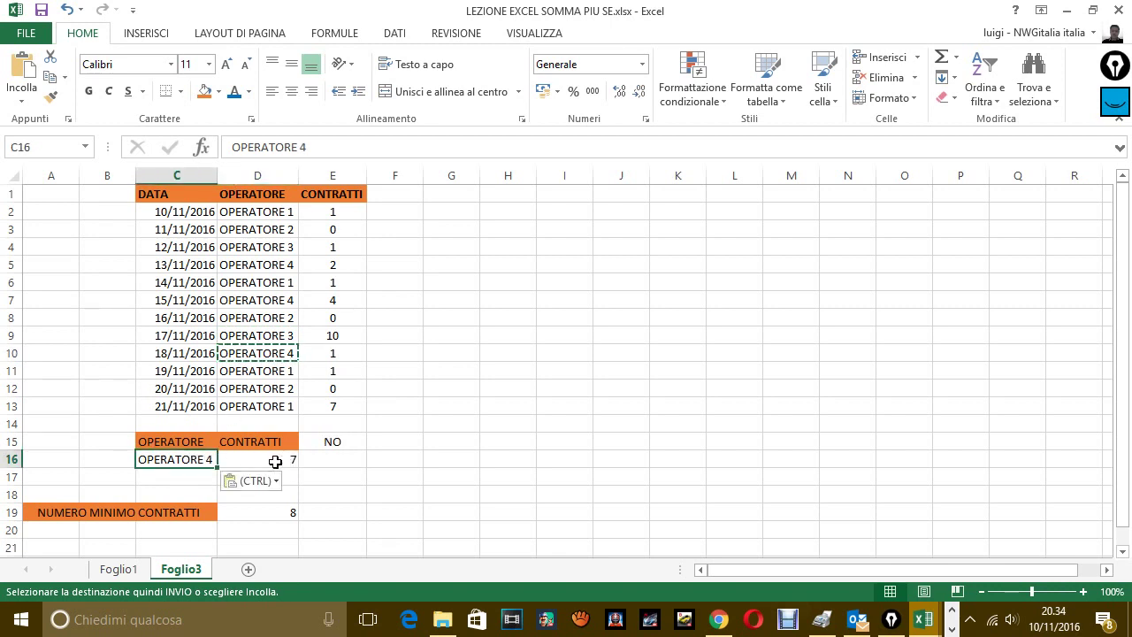
text(O)
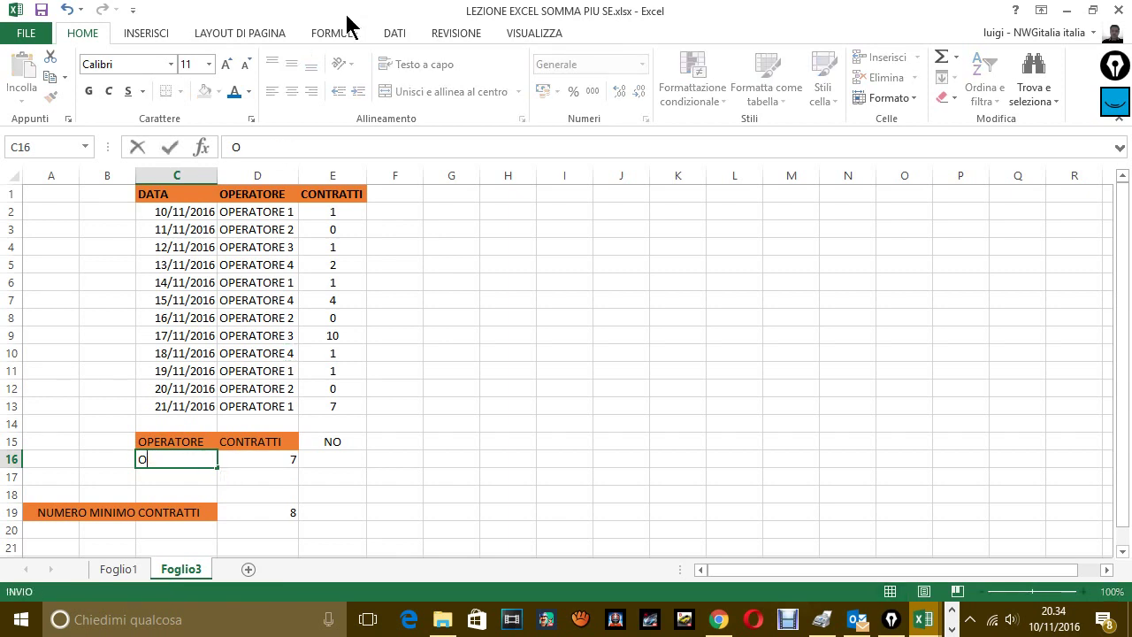
text(PERATORE)
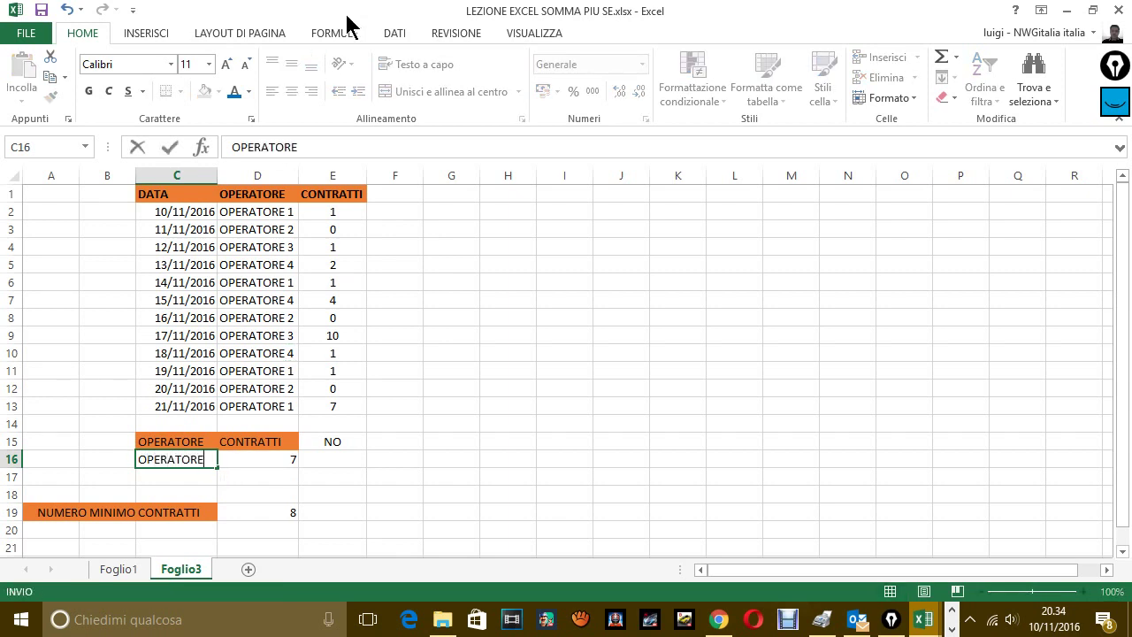
text(3)
key(Return)
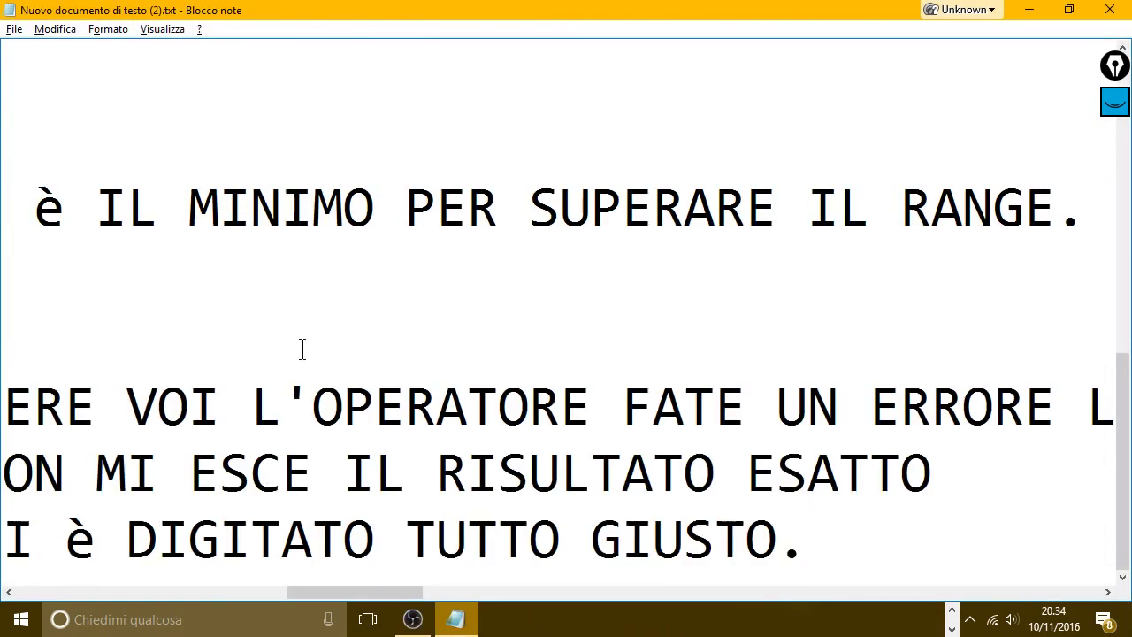
Step: Append the note 'COME VEDI SE SBAGLIO (HO MESSO UNO SPAZIO IN PIU) ESCE SEMPRE IL NUMERO 0'
key(ctrl+End)
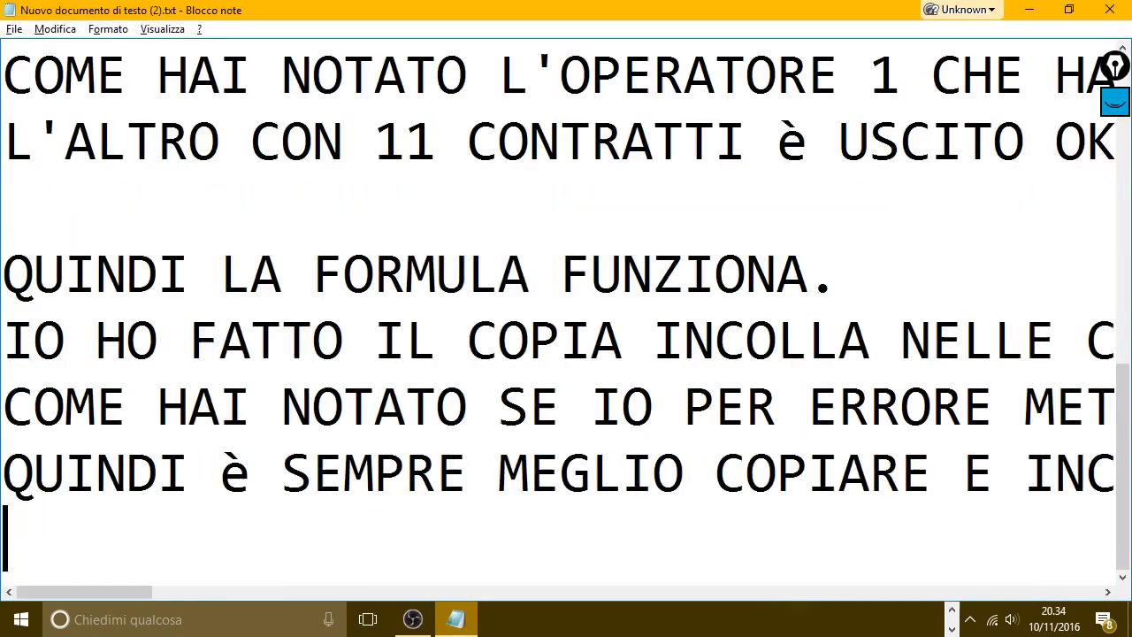
text(COME VEDI )
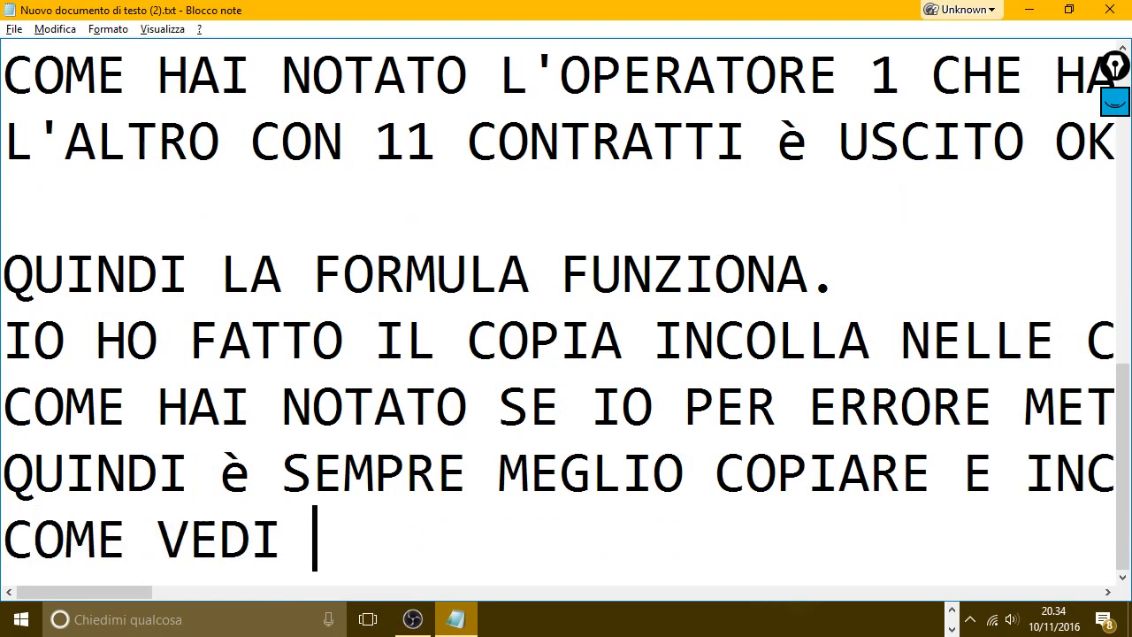
text(SE S)
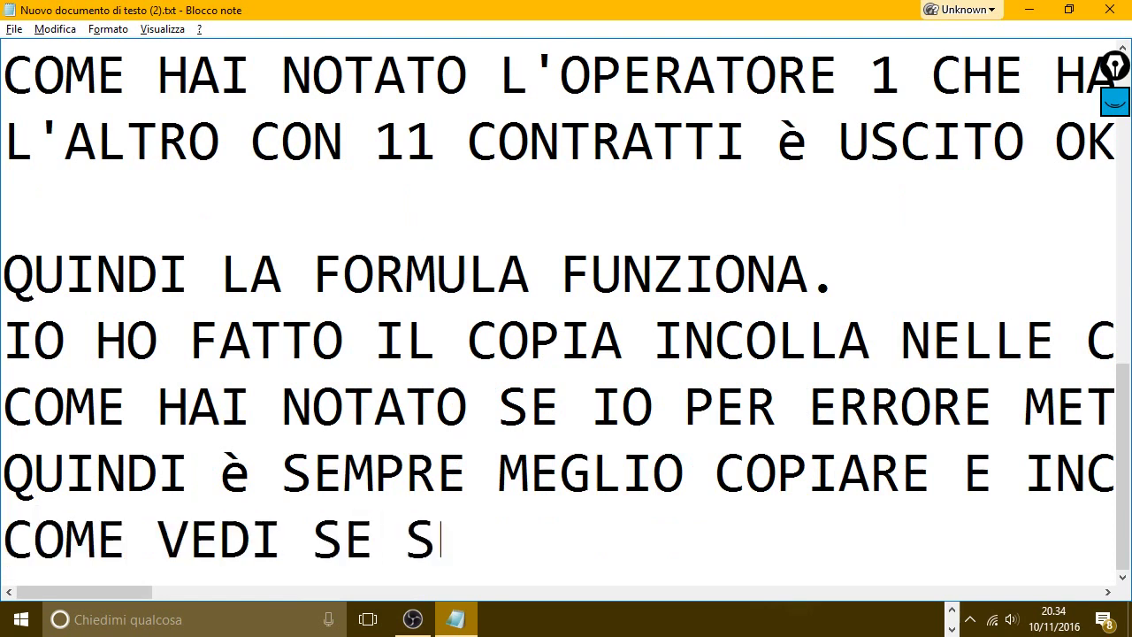
text(BAGLIO)
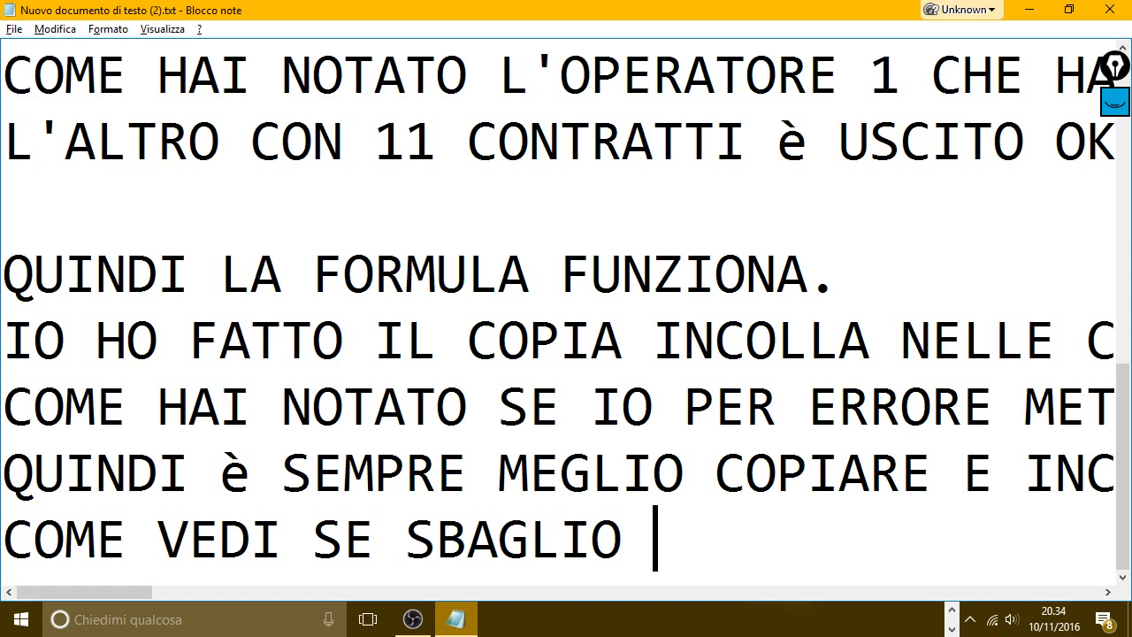
text((HO MESS)
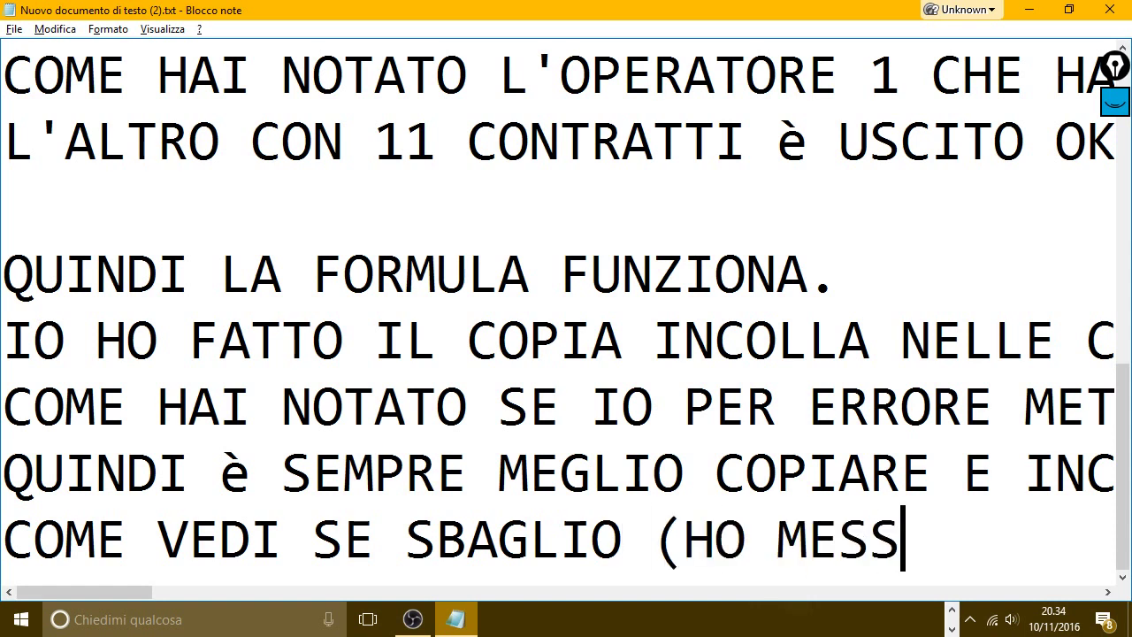
text(O UNO SPAZIO)
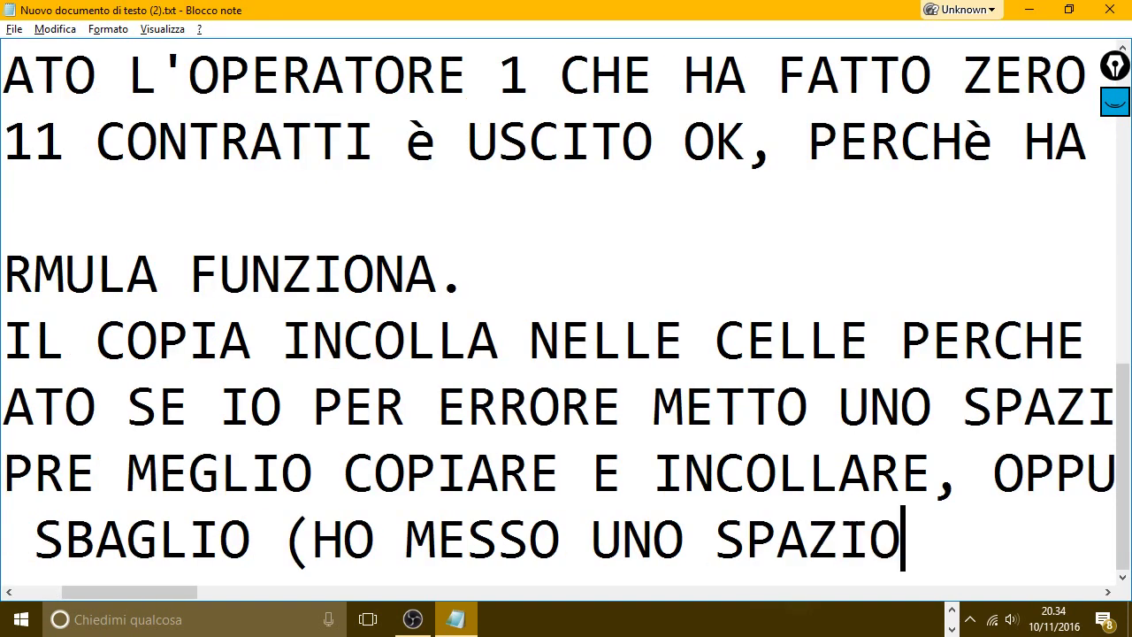
text(N)
key(BackSpace)
text(IN PIU)
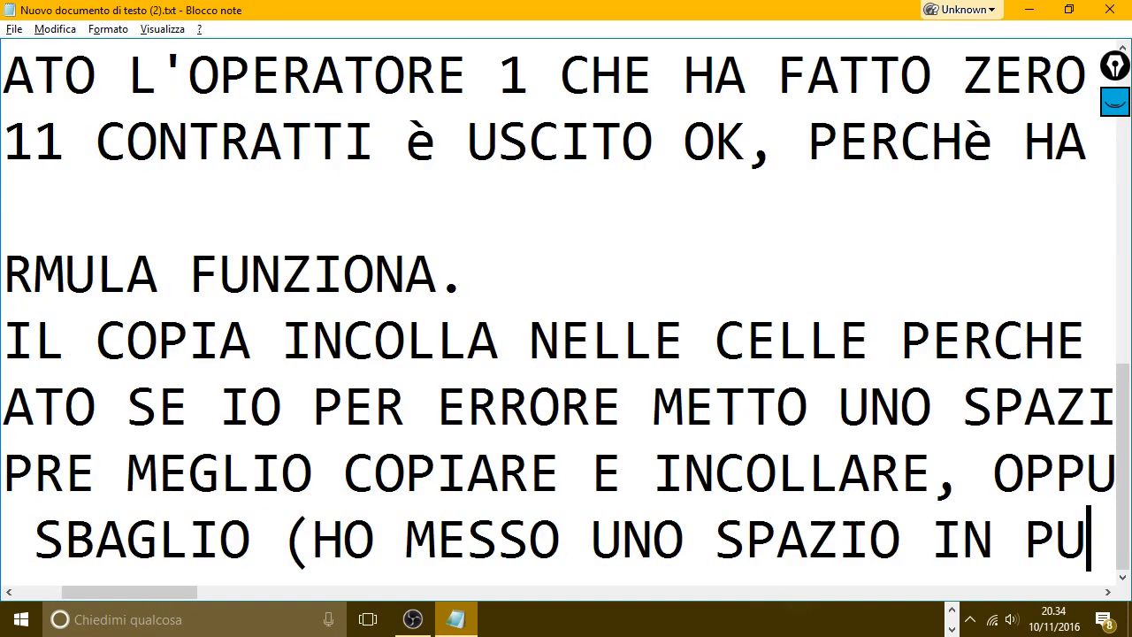
key(BackSpace)
text(IU) )
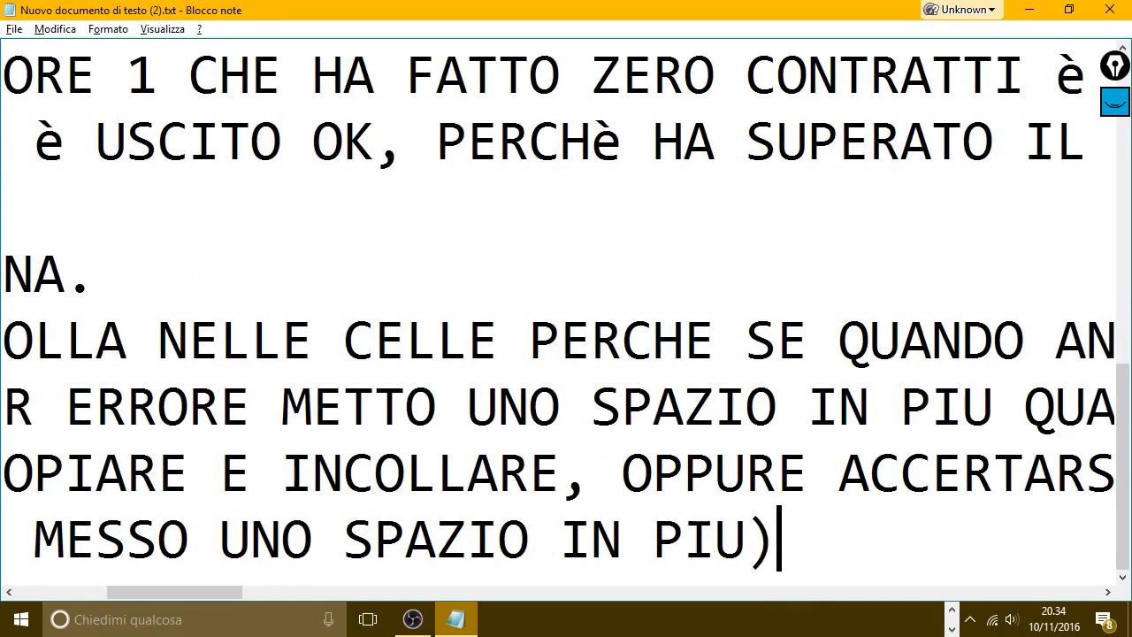
text(ESCE S)
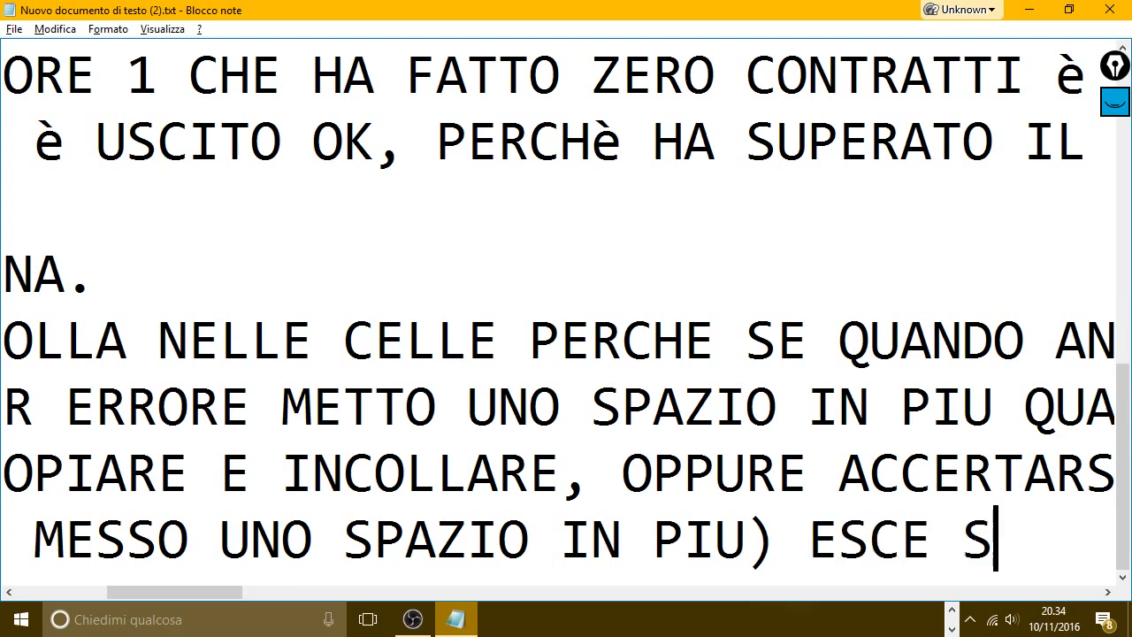
text(EMPRE )
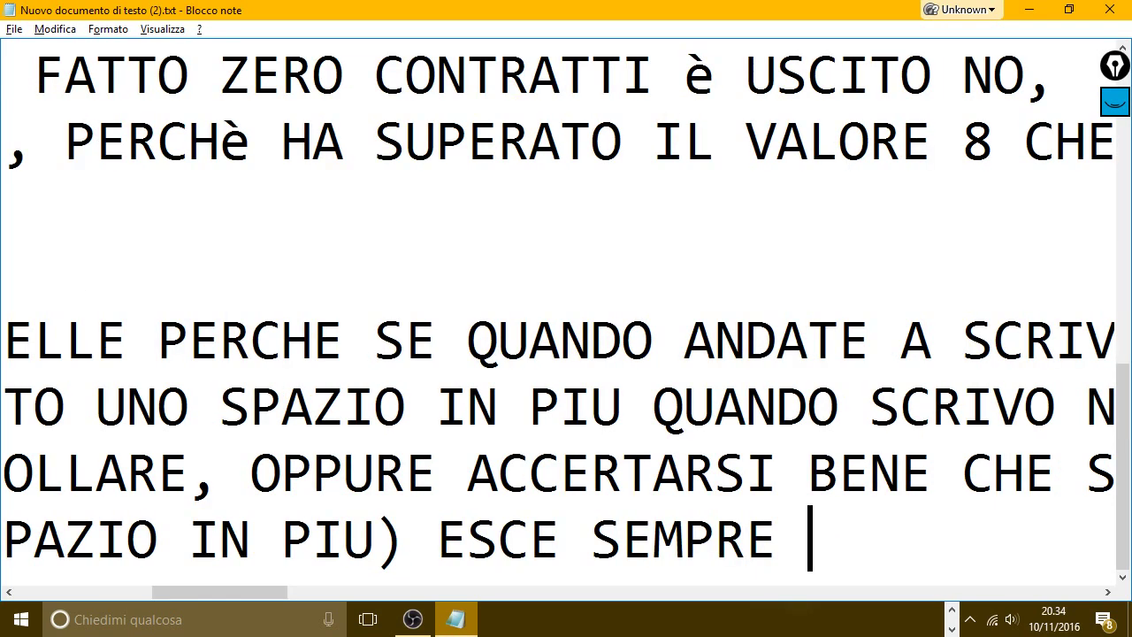
text(IL NUMERO )
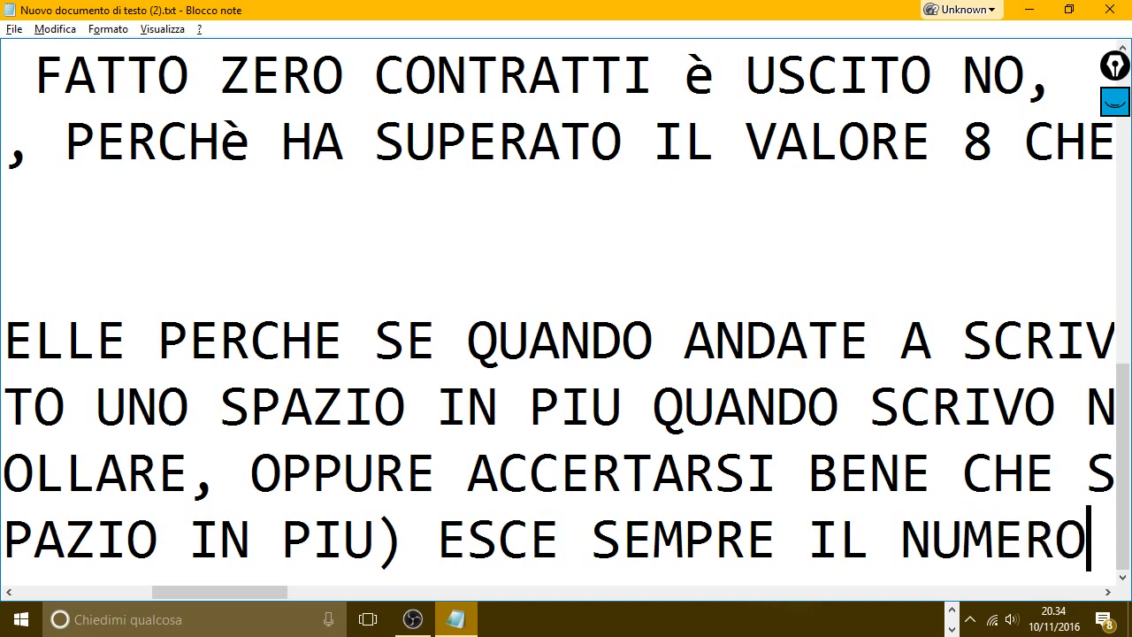
text(0)
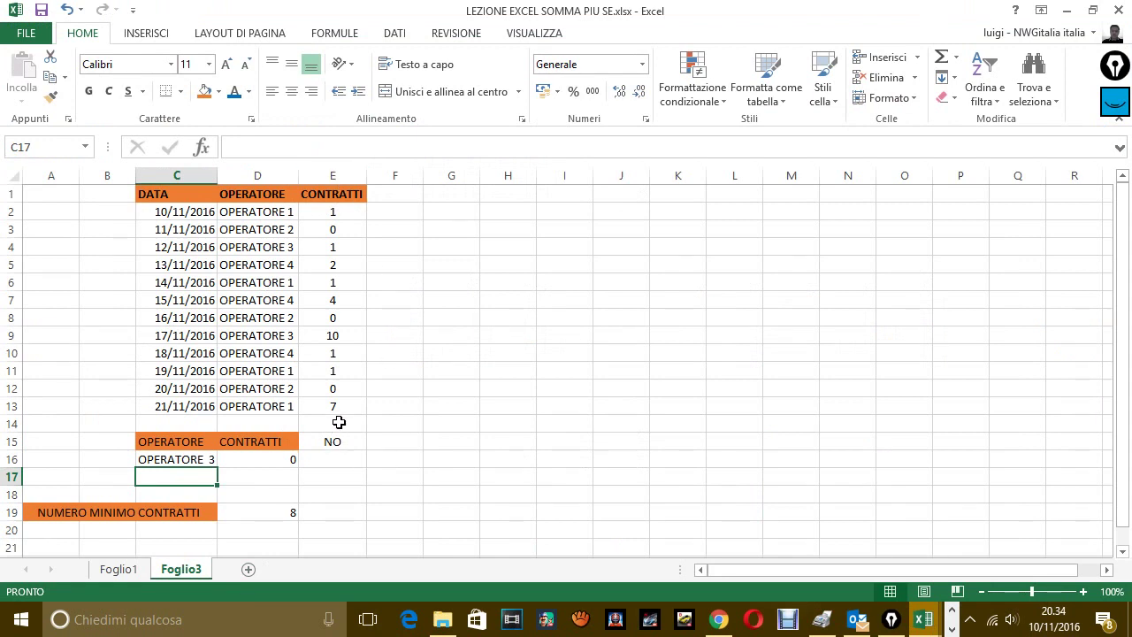
Step: Enter =SOMMA(E2:E13) in H7 to total all contracts, giving 28
click(501, 303)
text(=)
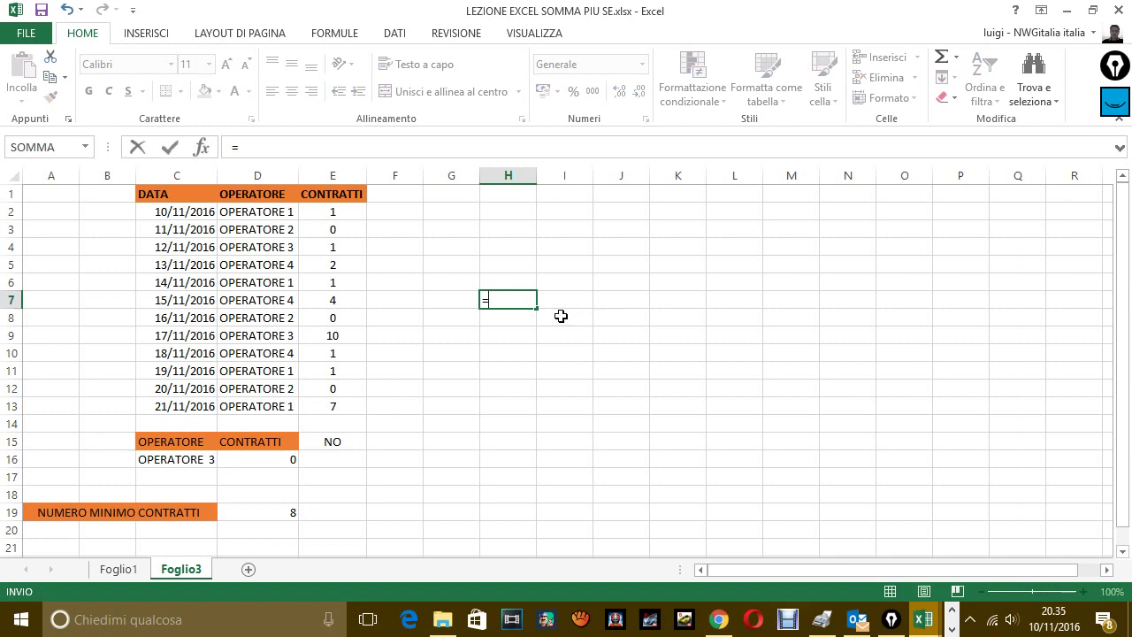
text(S)
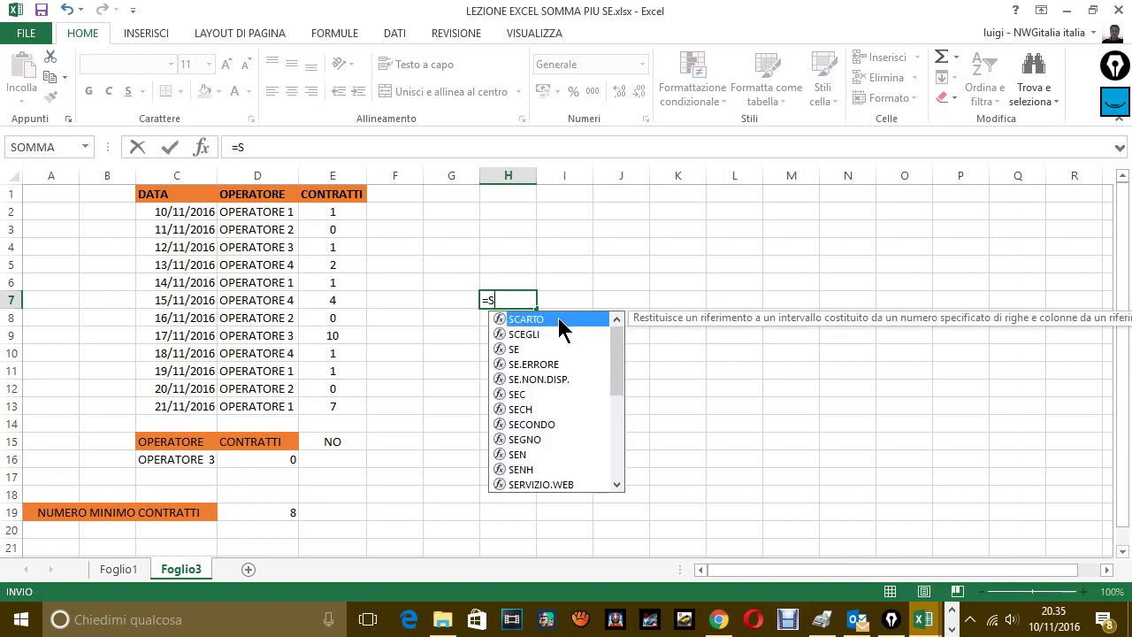
text(OMM)
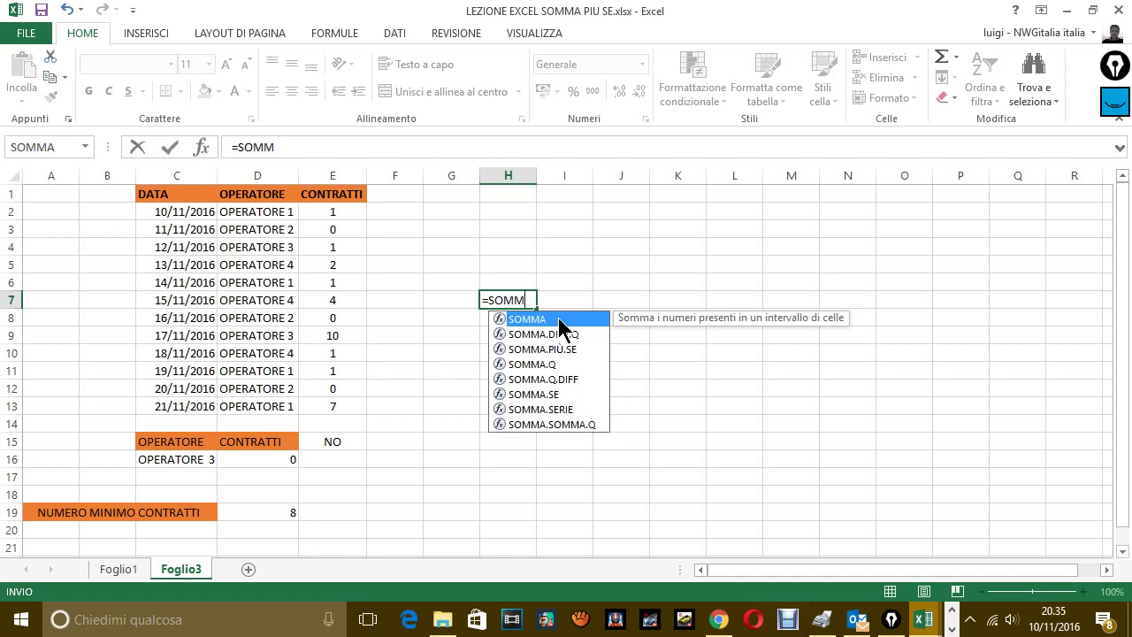
double_click(558, 317)
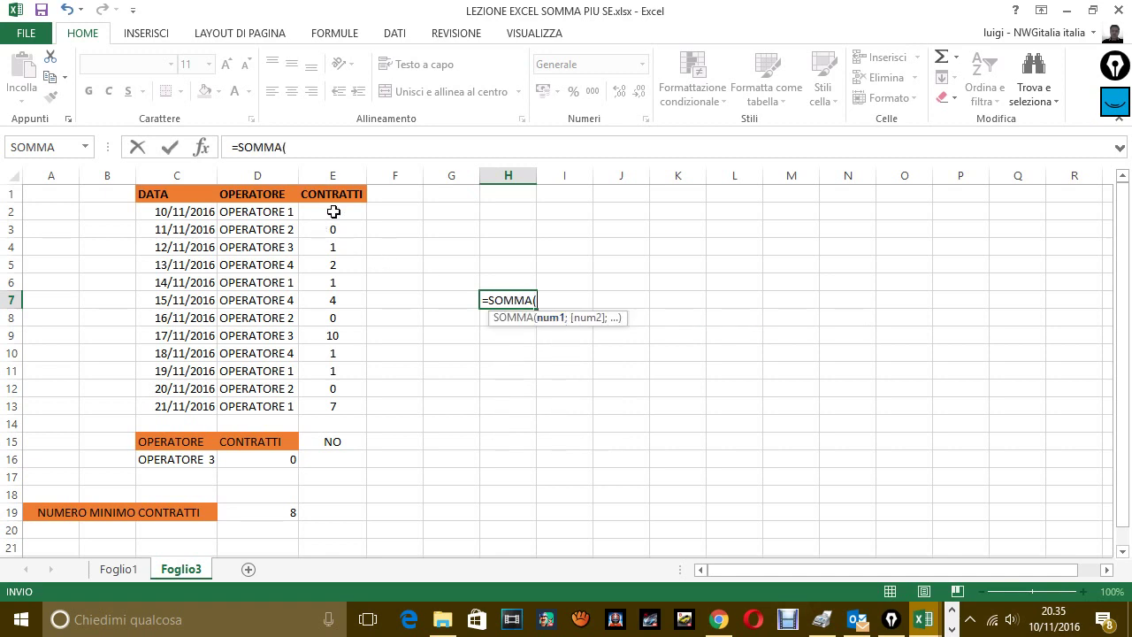
drag(334, 212, 339, 406)
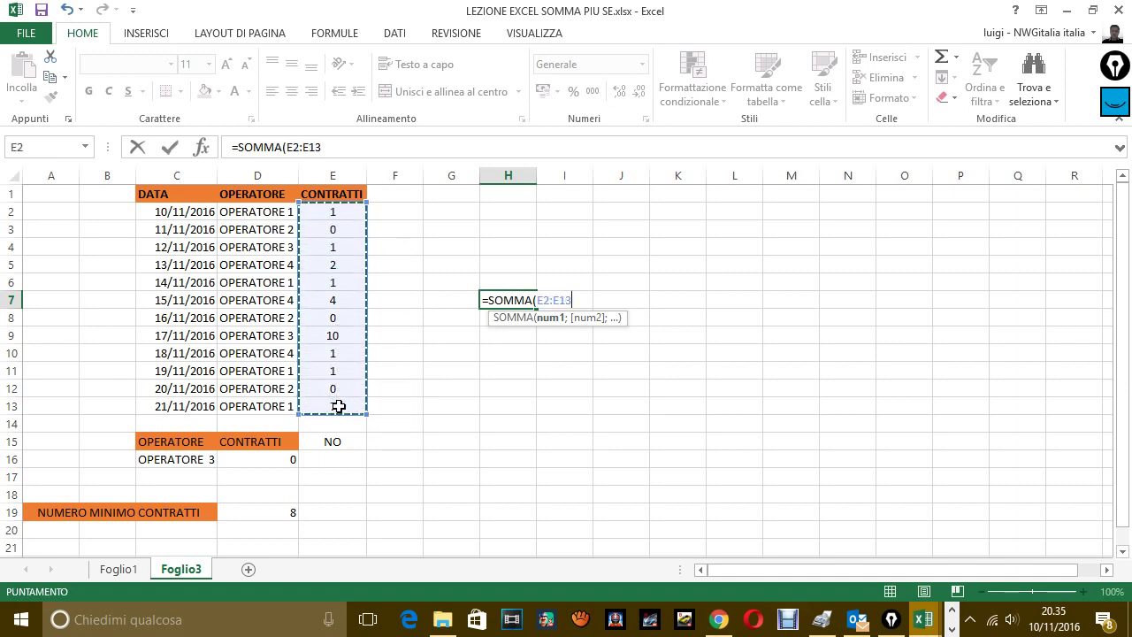
text(=)
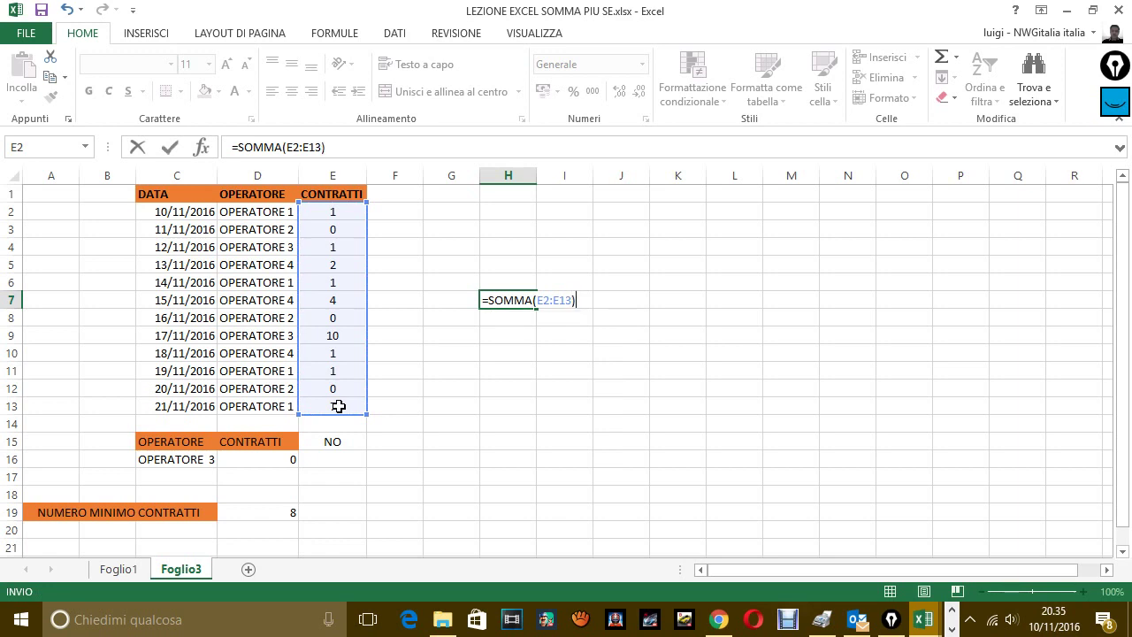
key(Return)
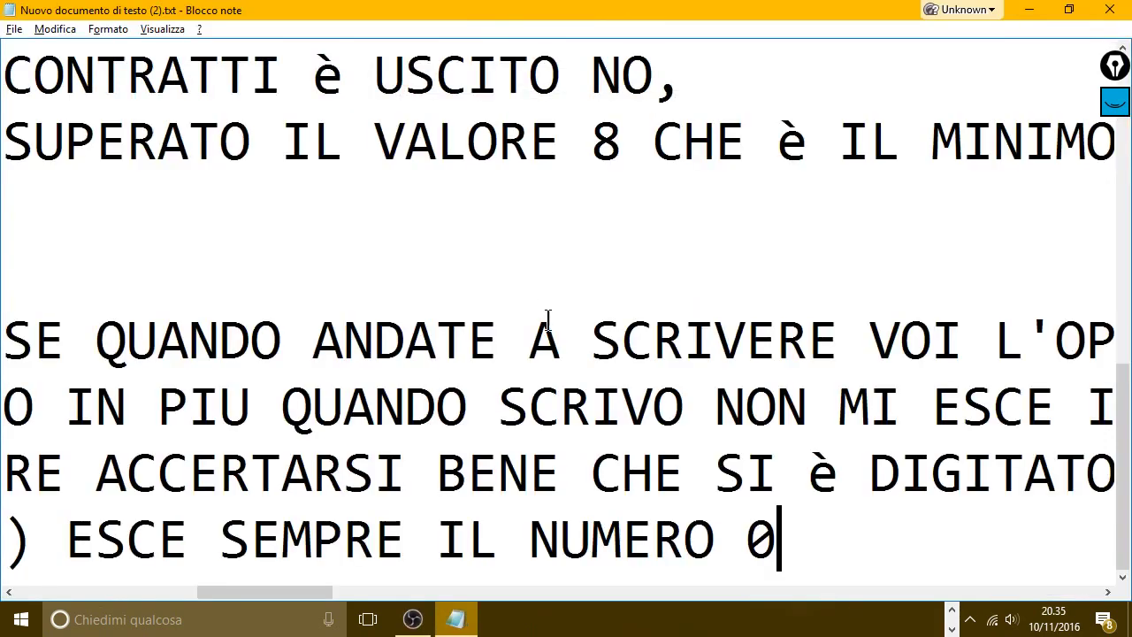
Step: Start a new note line reading 'SE VOGLIO SOMMARE I CONTRATTI DI'
key(Return)
text(SD)
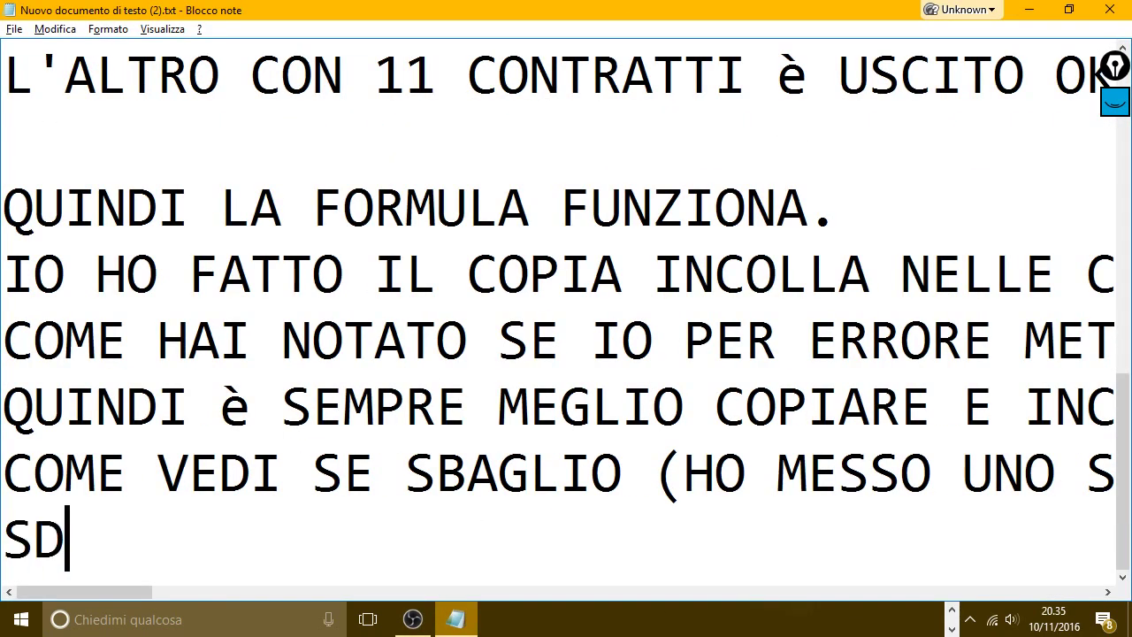
key(BackSpace)
text(E VOGLI)
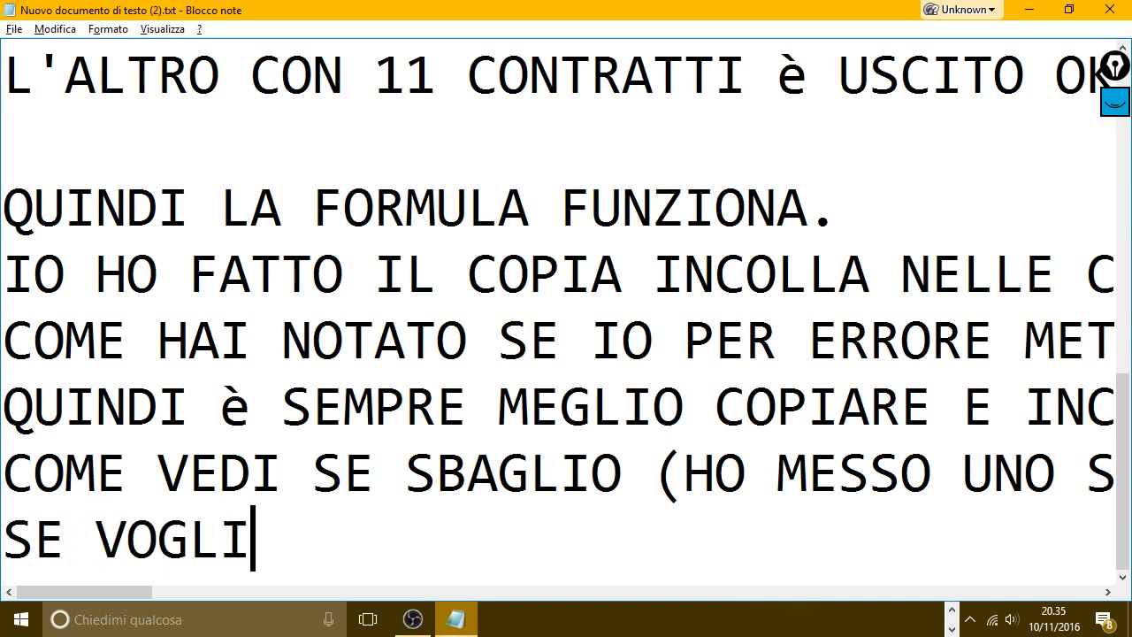
text(O SOMMARE I)
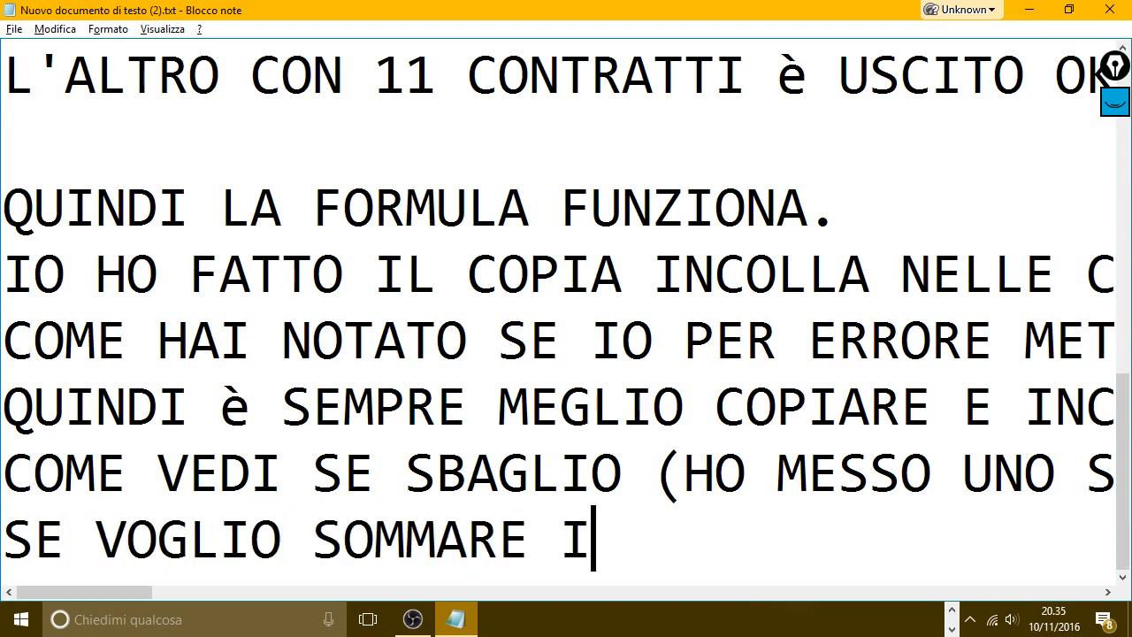
text(N)
key(BackSpace)
key(BackSpace)
text(CONTRA)
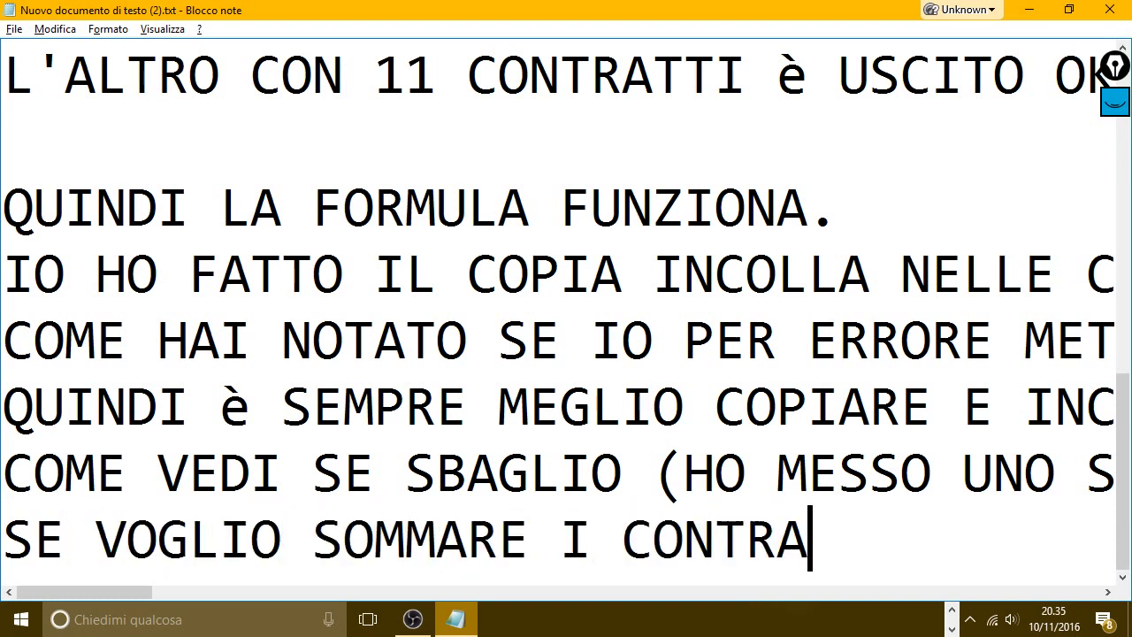
text(TTI DI QUA)
key(BackSpace)
key(BackSpace)
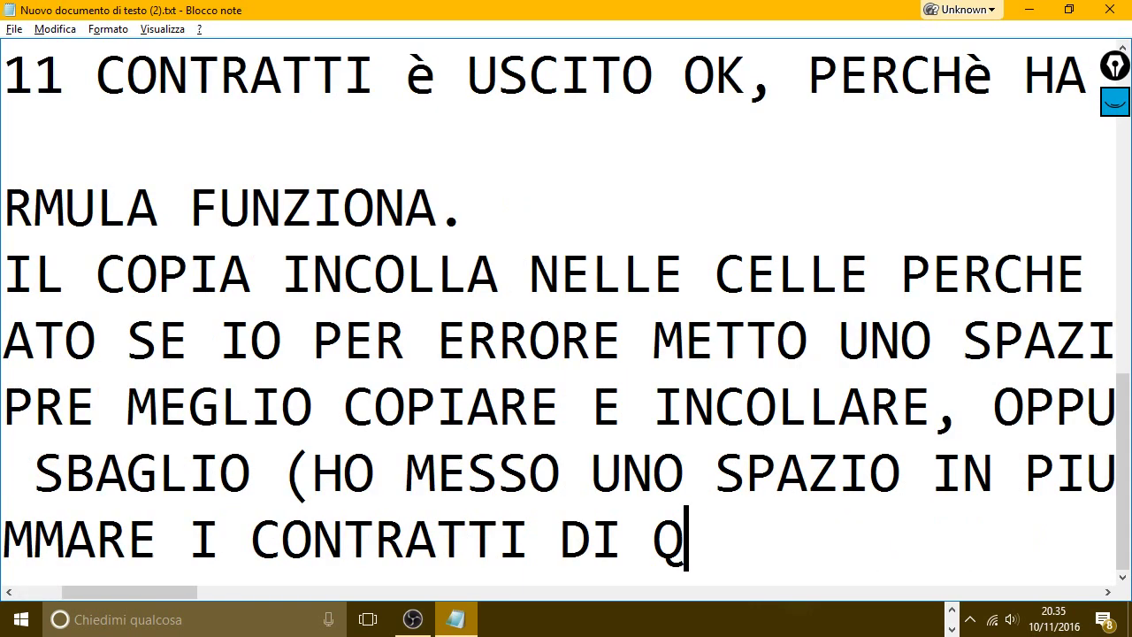
key(BackSpace)
Step: Continue it with 'TUTTI GLI OPERATORI IN QUEL DETERMINATO PERIODO VADO A USARE LA FORMULA DELLA SOMMA'
text(TUTTI GIL)
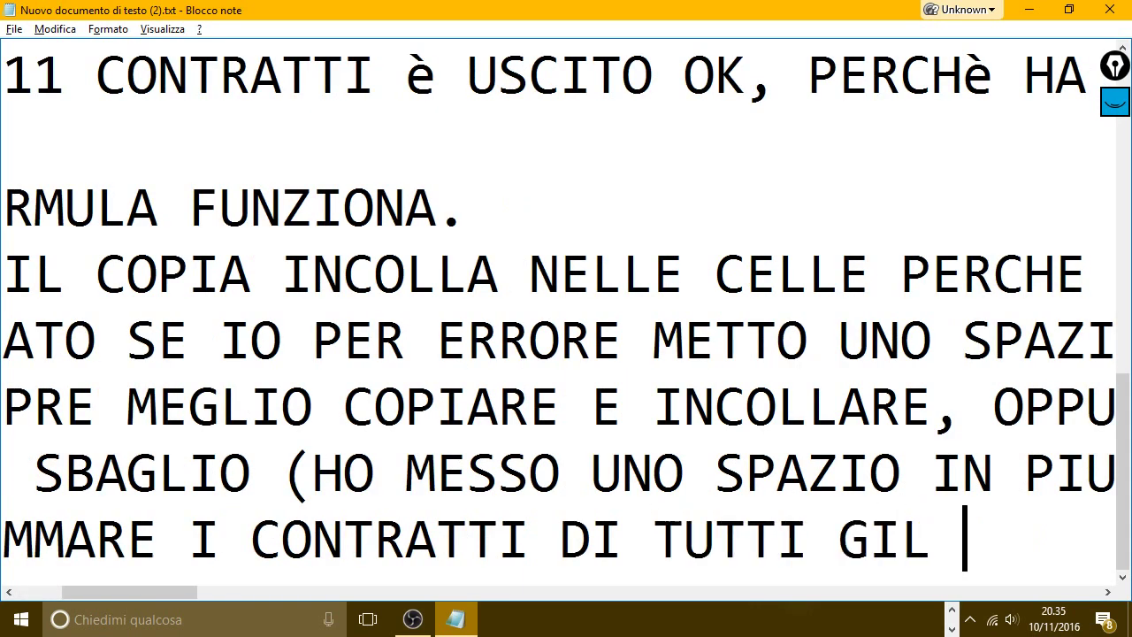
key(BackSpace)
key(BackSpace)
key(BackSpace)
text(LI I)
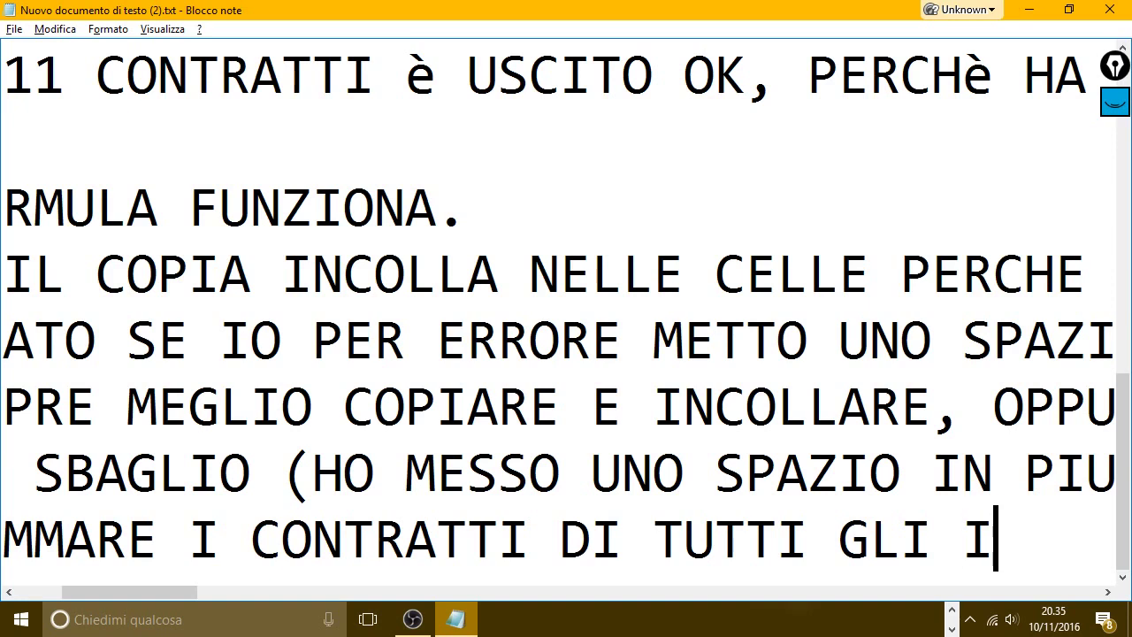
key(BackSpace)
text(OPERATORI)
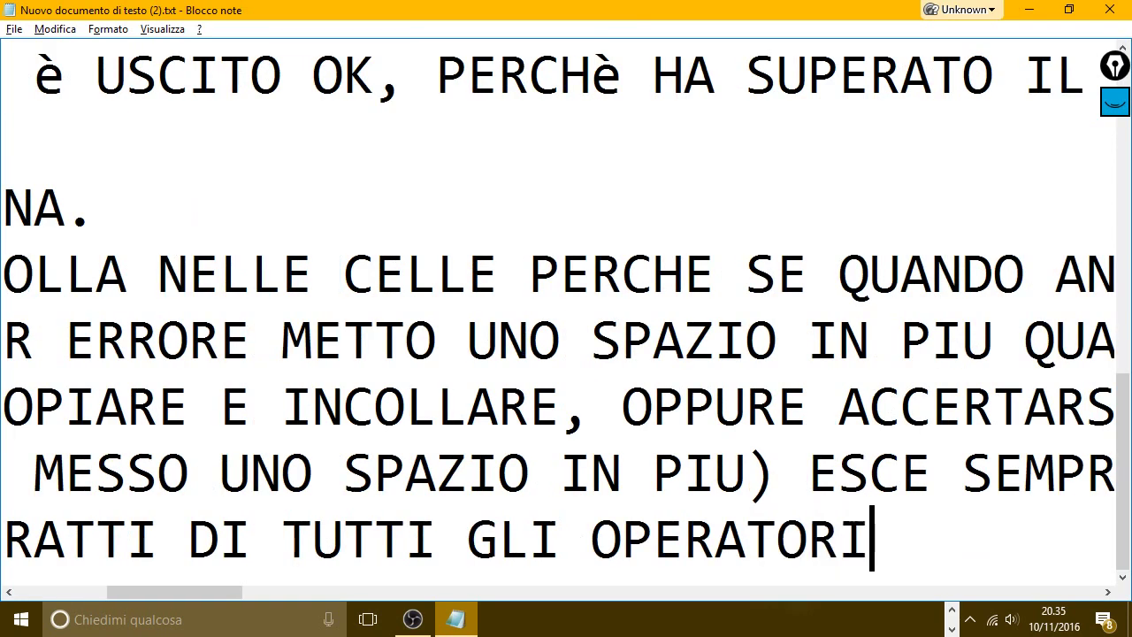
text( IN QUEL )
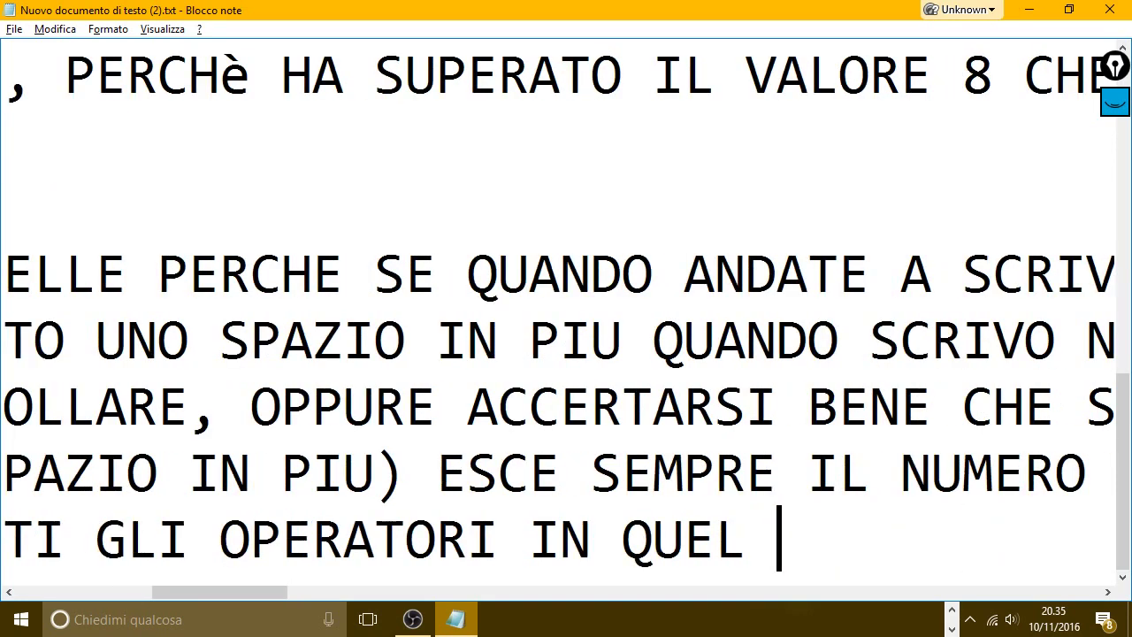
text(DETERMIN)
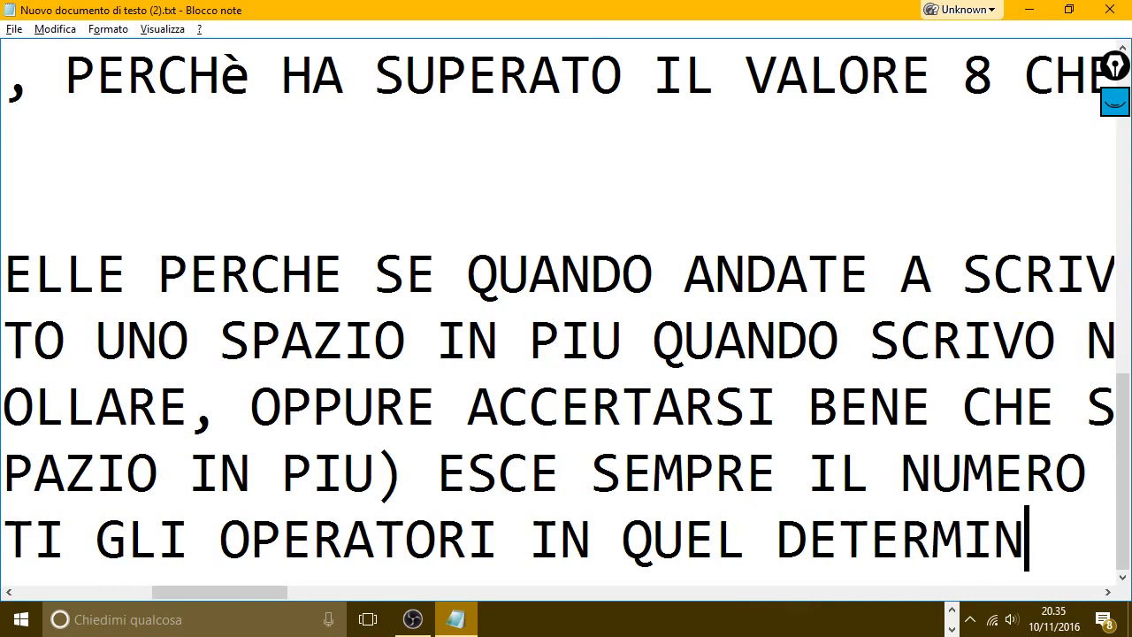
text(ATO PERIDO)
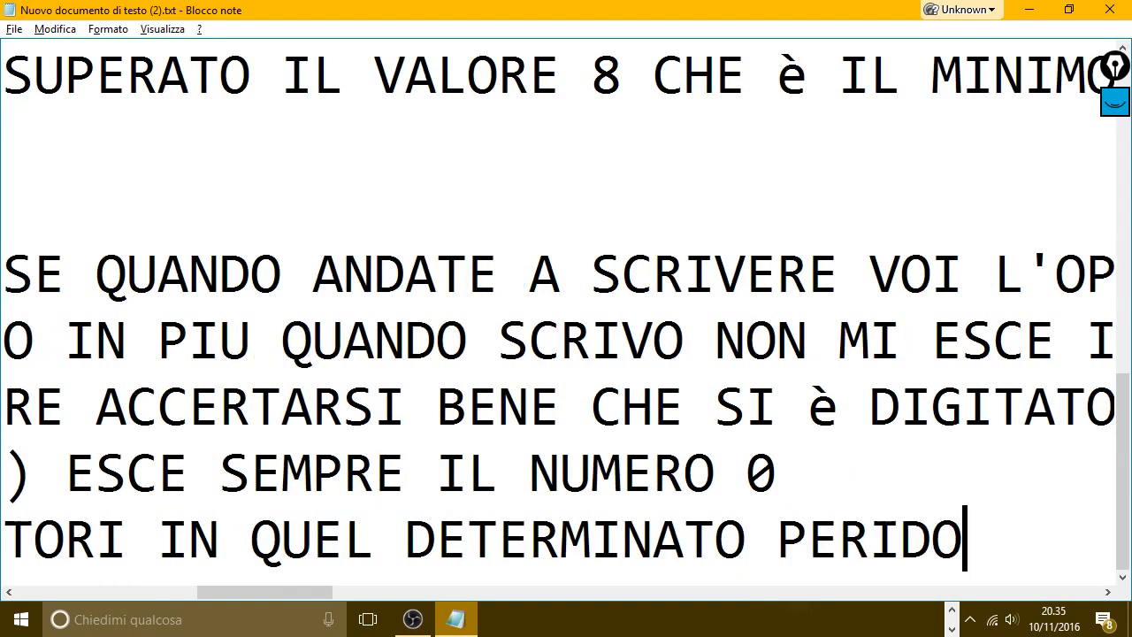
key(BackSpace)
key(BackSpace)
text(ODO )
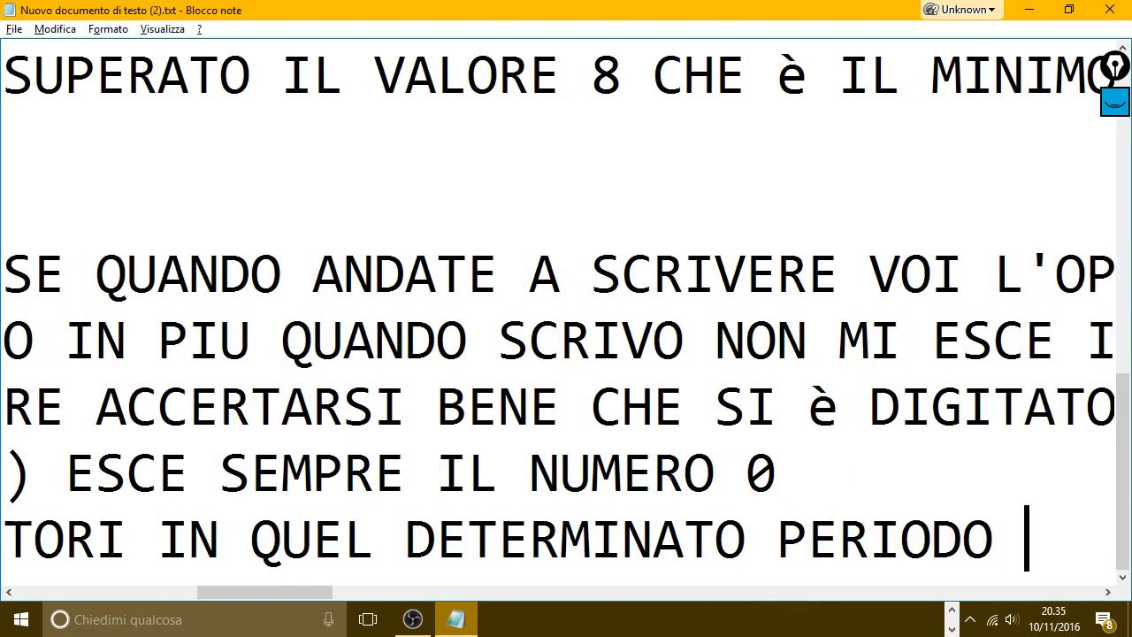
text(VADO A )
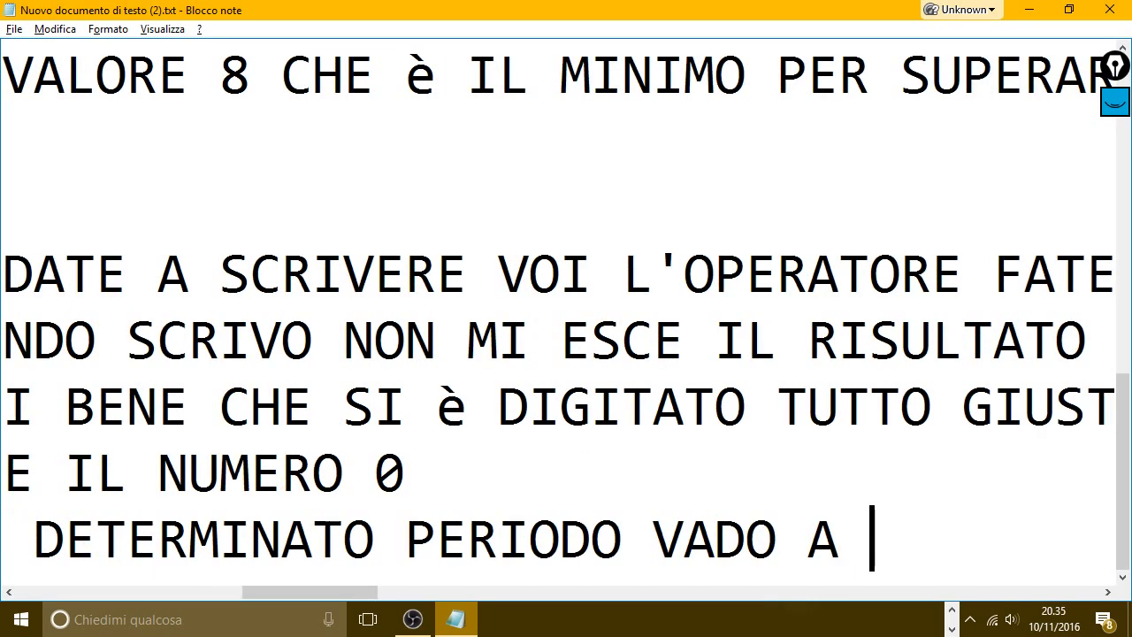
text(USARE LA FOR)
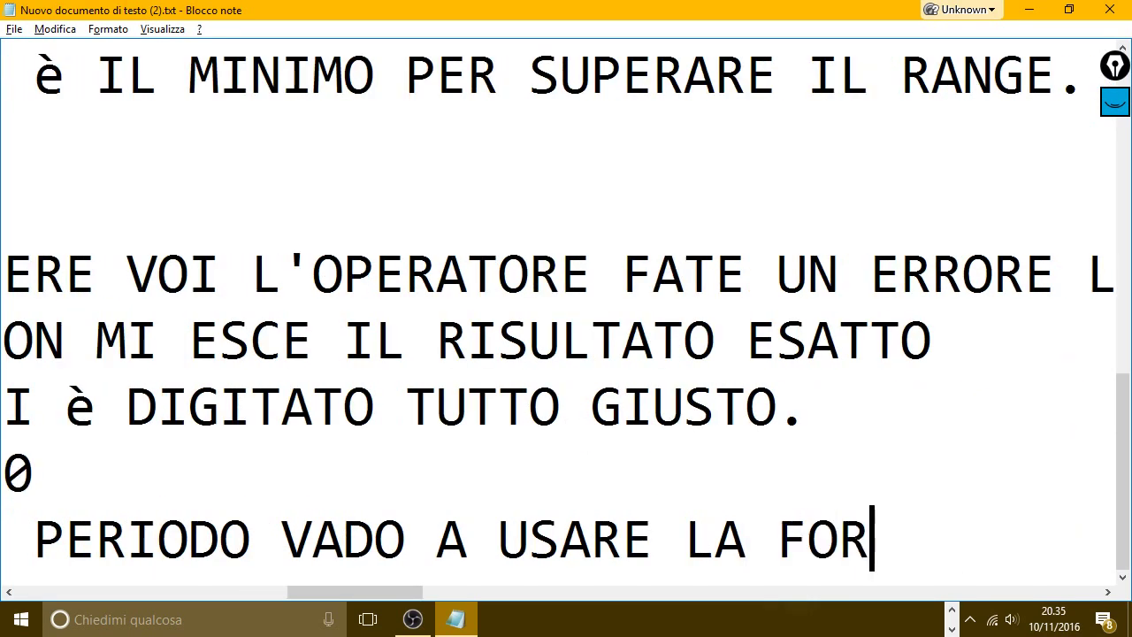
text(MULA DELLA S)
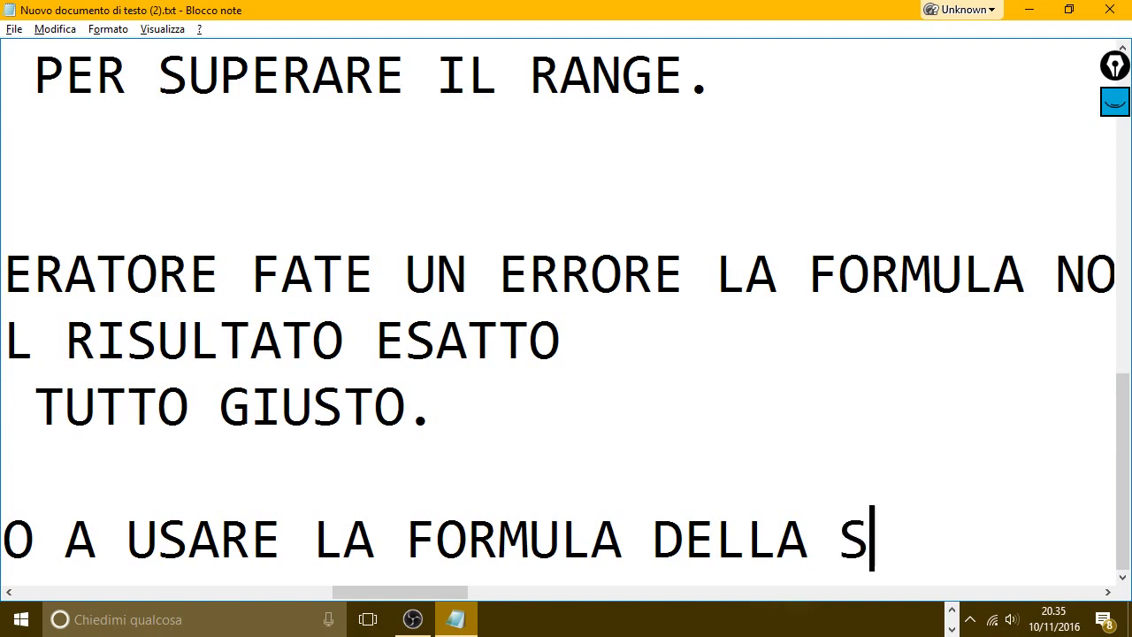
text(OMMA)
key(Return)
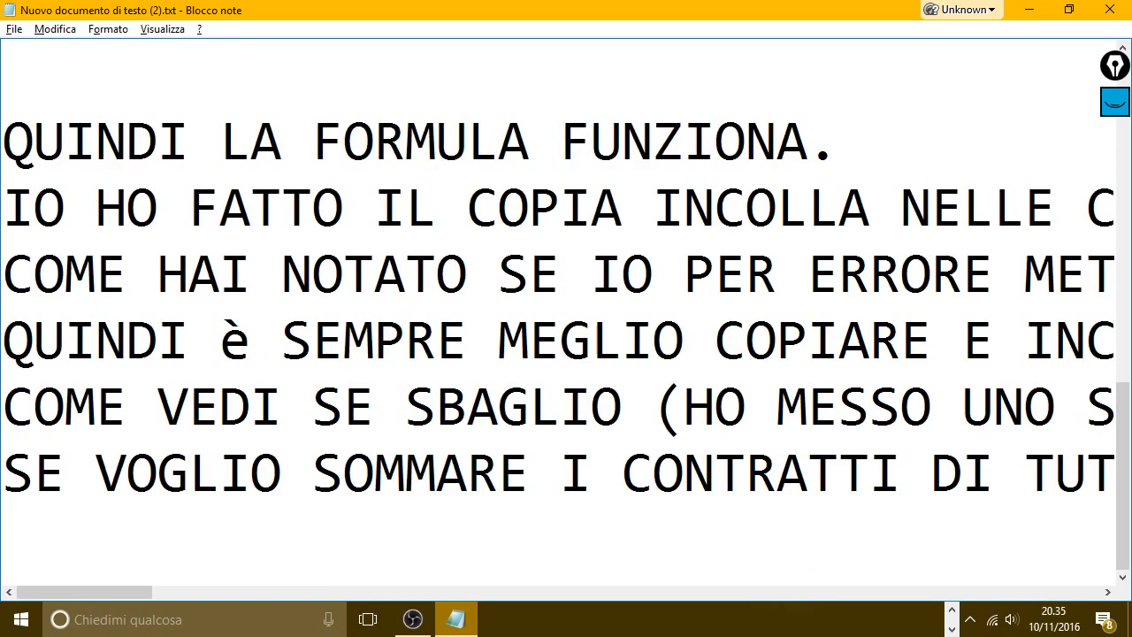
Step: Write the syntax line =SOMMA(CELLA1;CELLA DI FINE SELEZIONE) in the notes
text(=S)
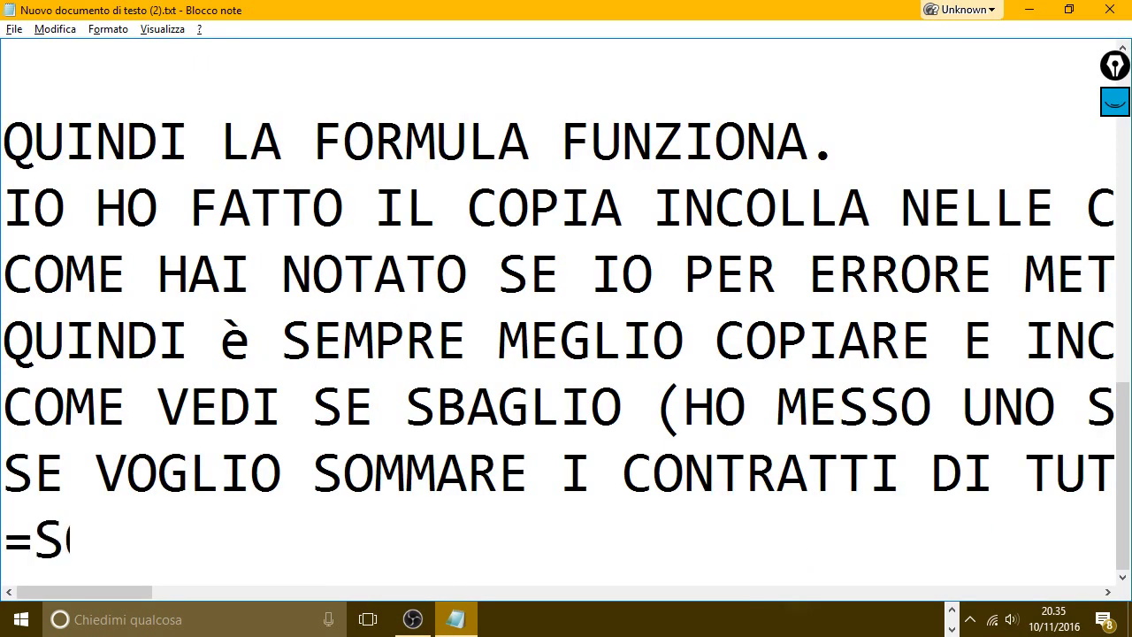
text(OMMA)
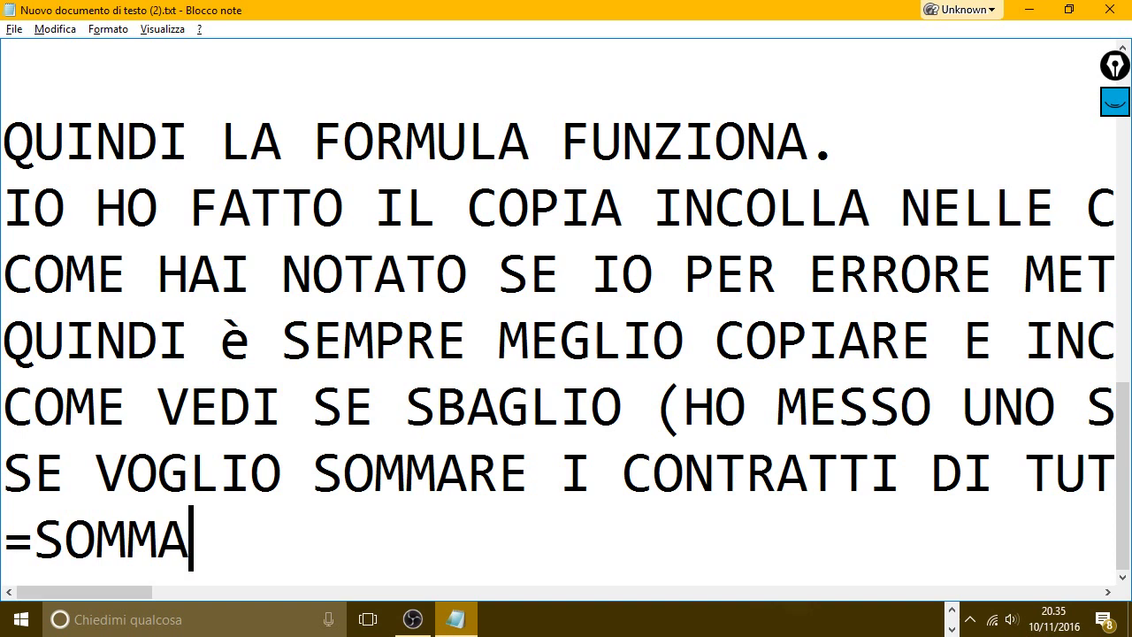
text(()
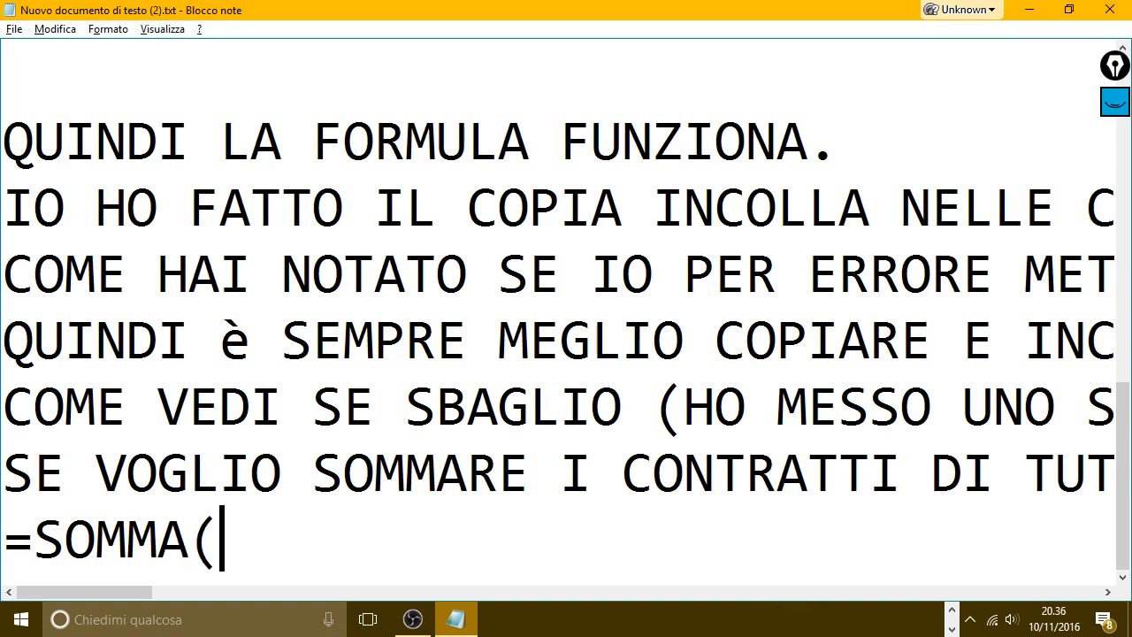
text(CELA)
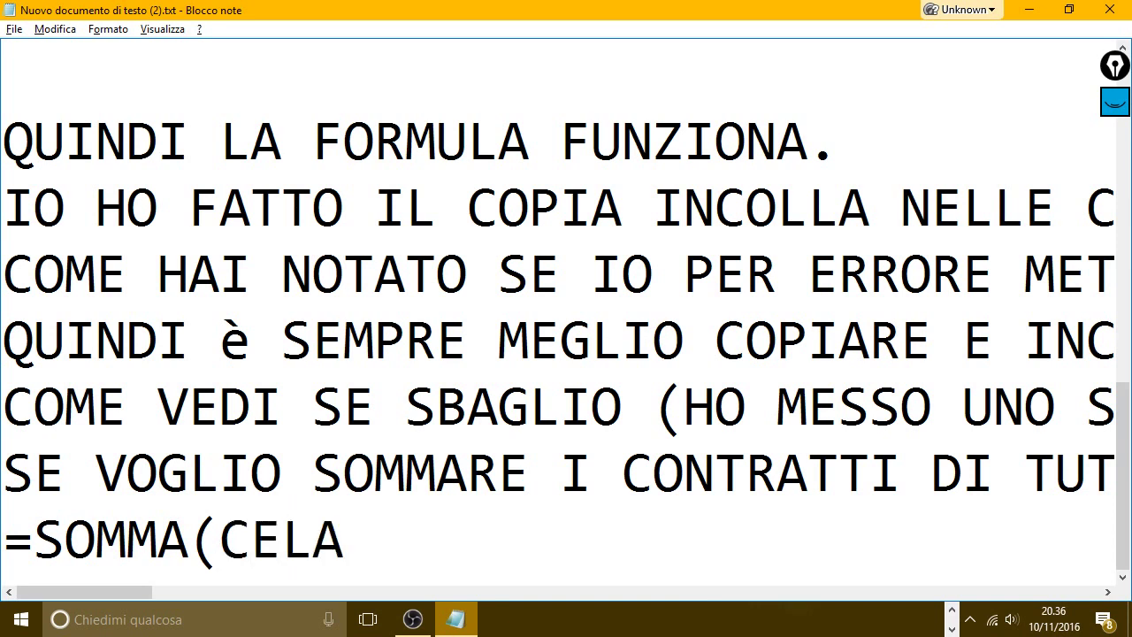
key(BackSpace)
text(LA)
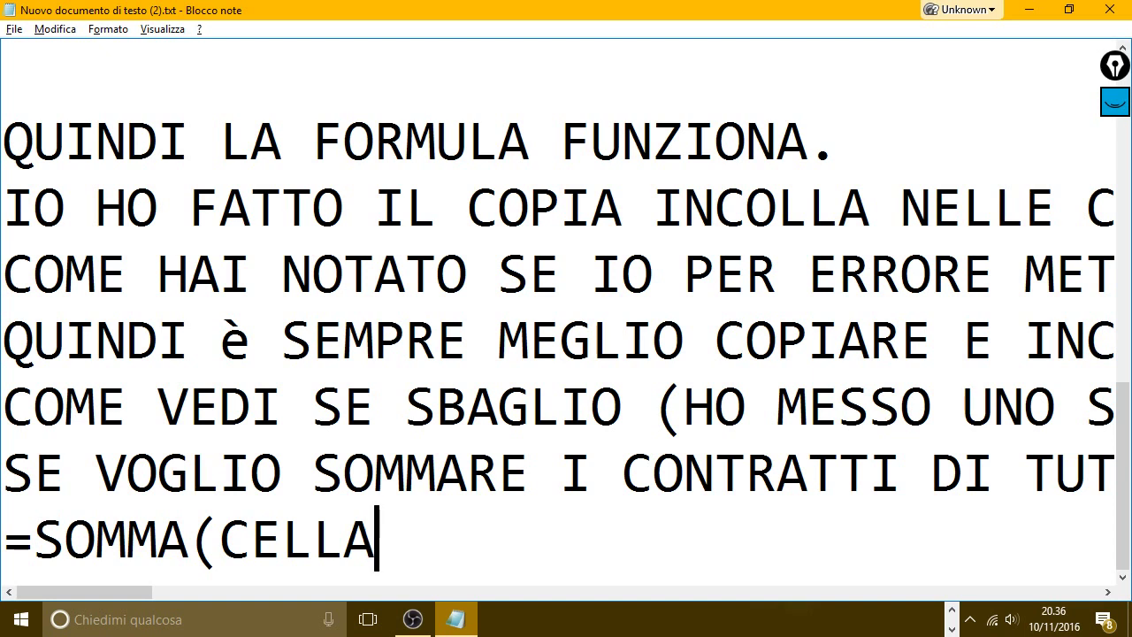
text( DI PAR)
key(BackSpace)
key(BackSpace)
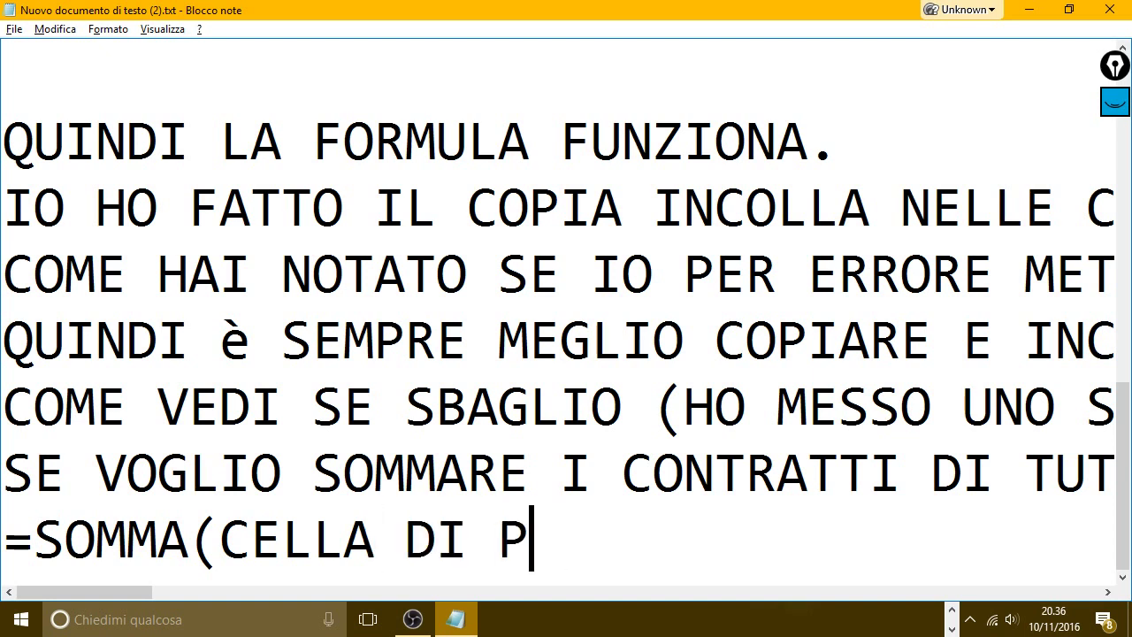
key(BackSpace)
key(BackSpace)
key(BackSpace)
key(BackSpace)
key(BackSpace)
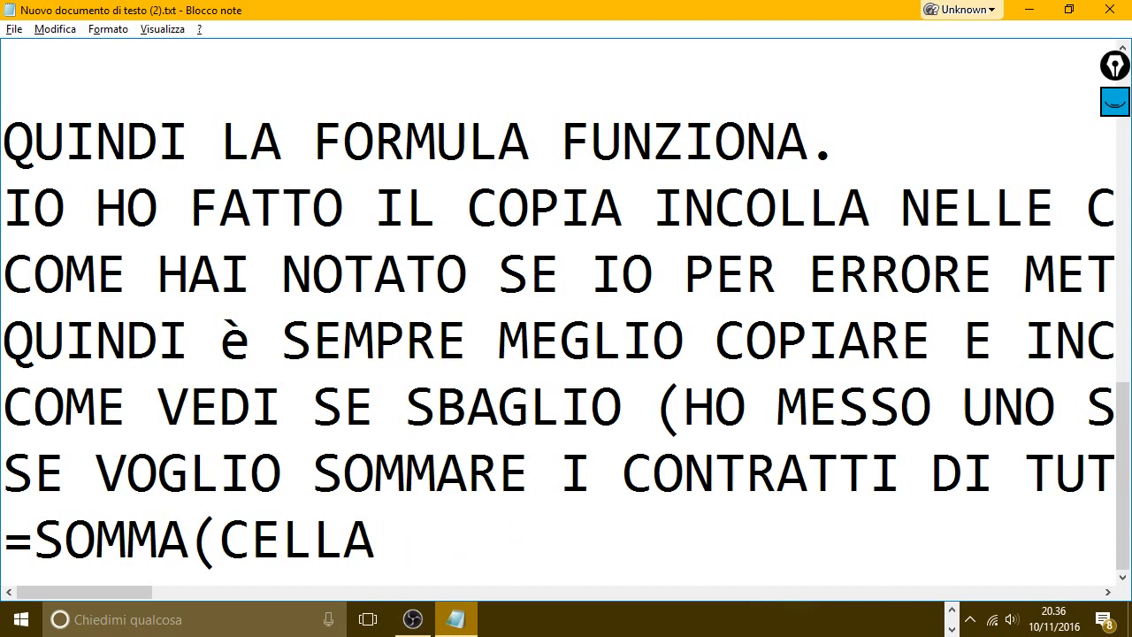
text(1)
text(;C)
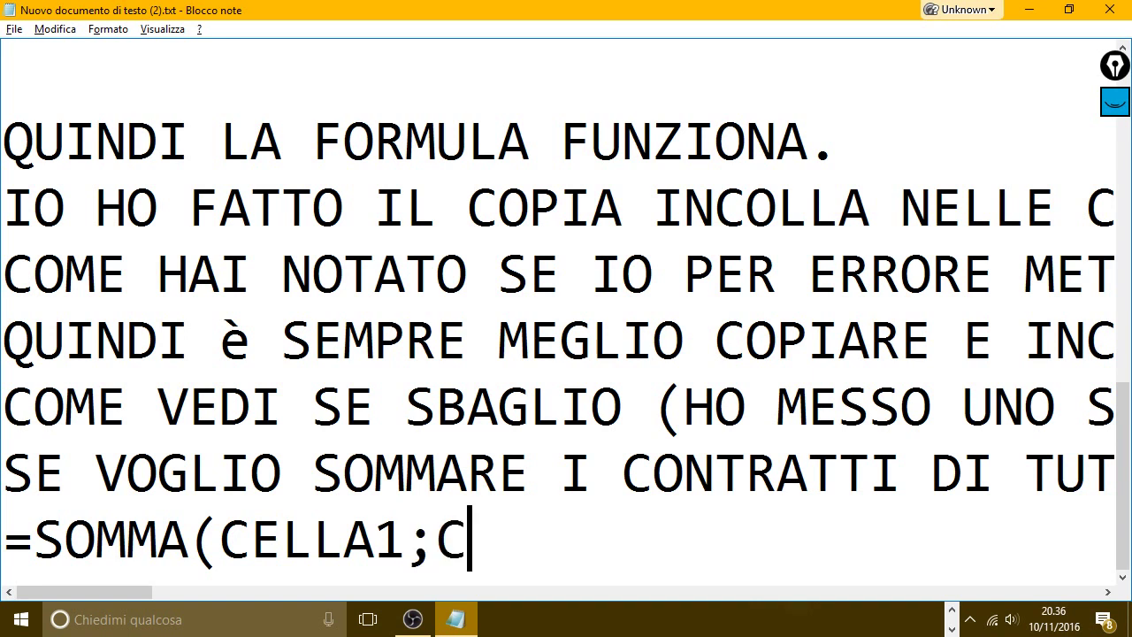
text(ELLA)
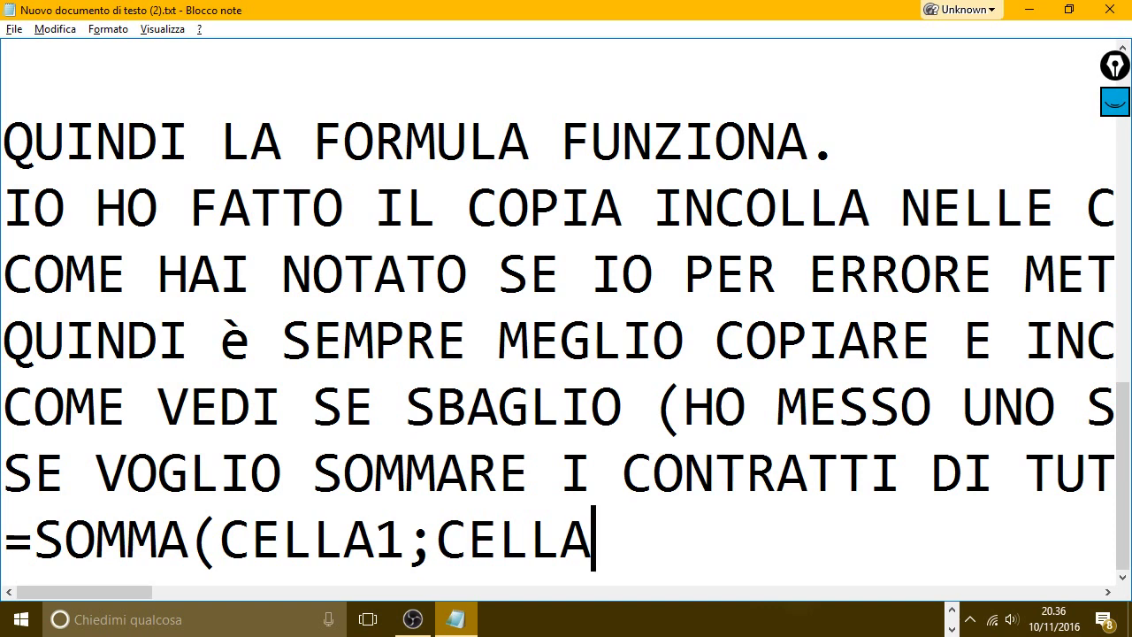
text(..)
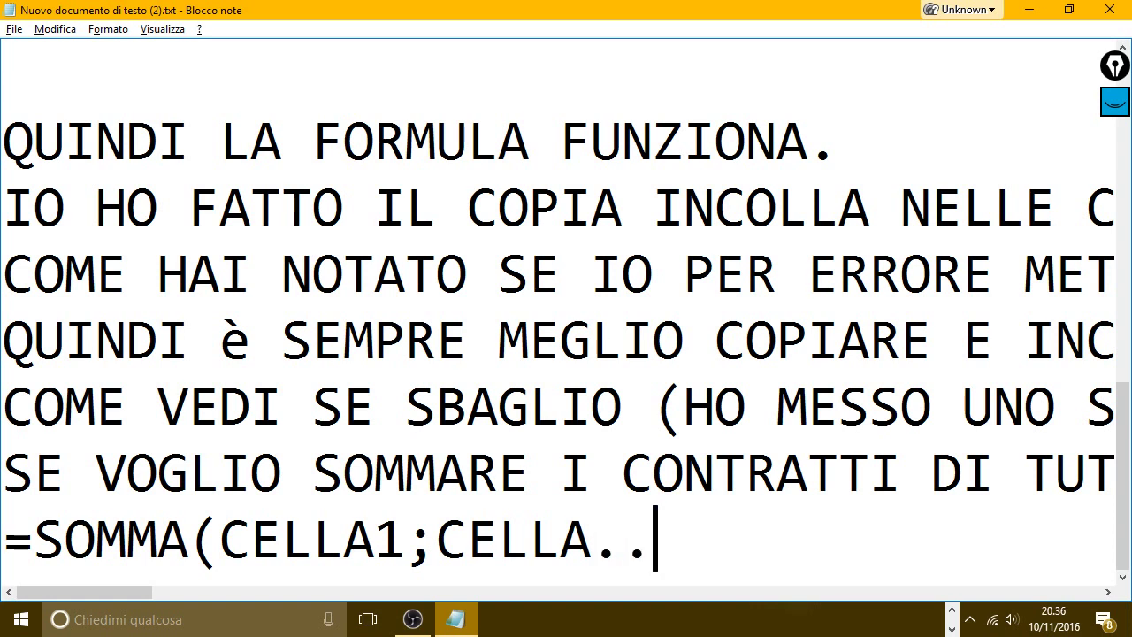
key(BackSpace)
key(BackSpace)
text(DI FINE SE)
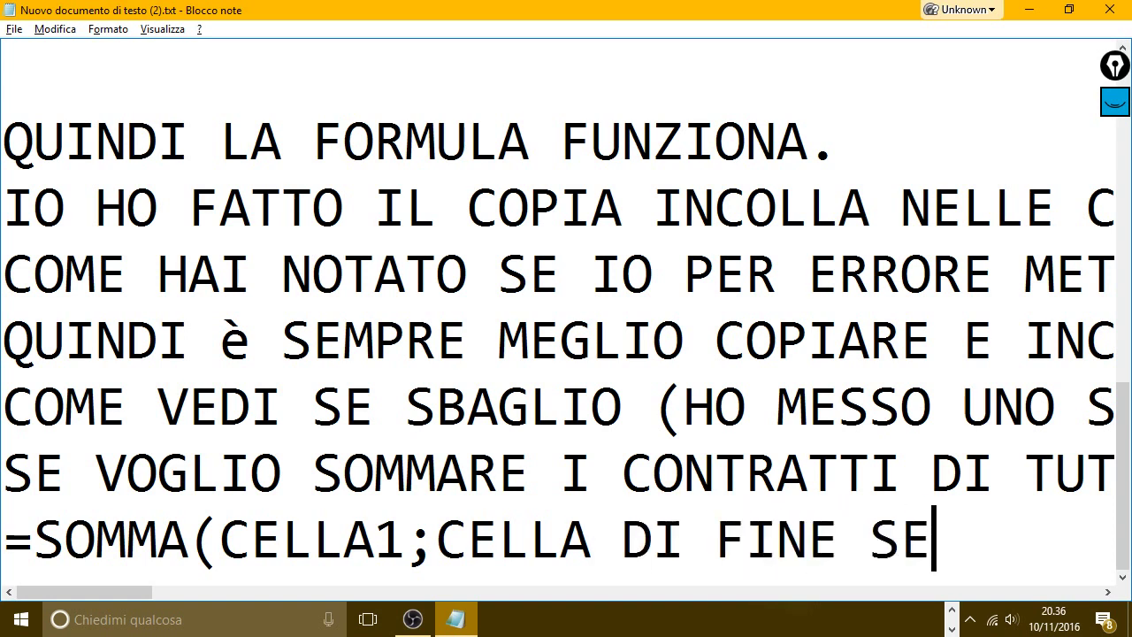
text(LEZIONE)
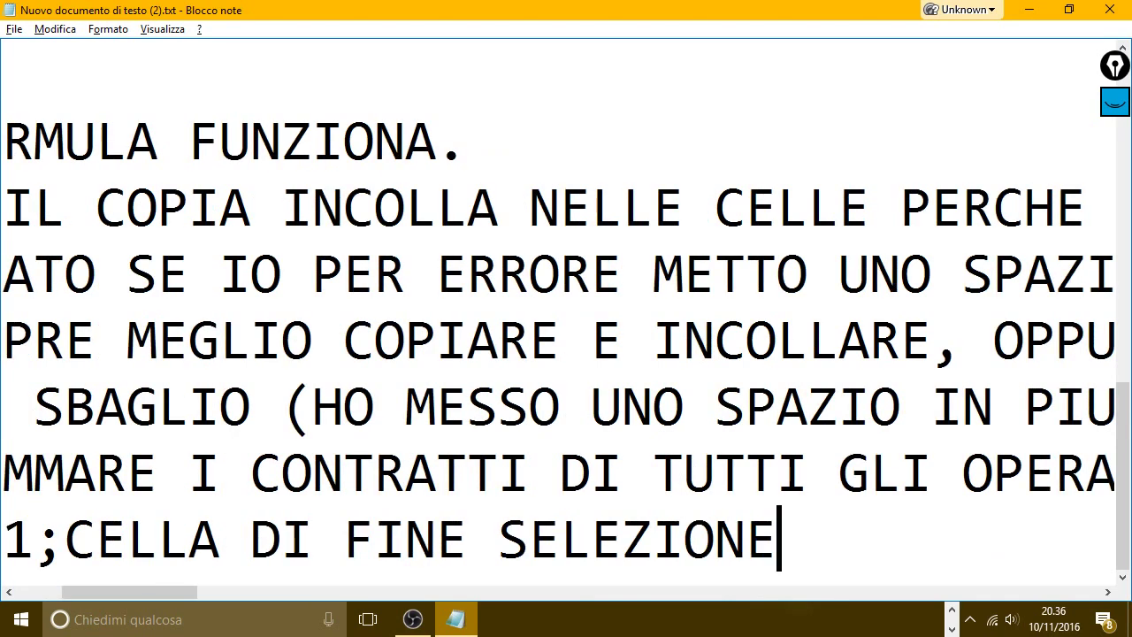
text())
key(Return)
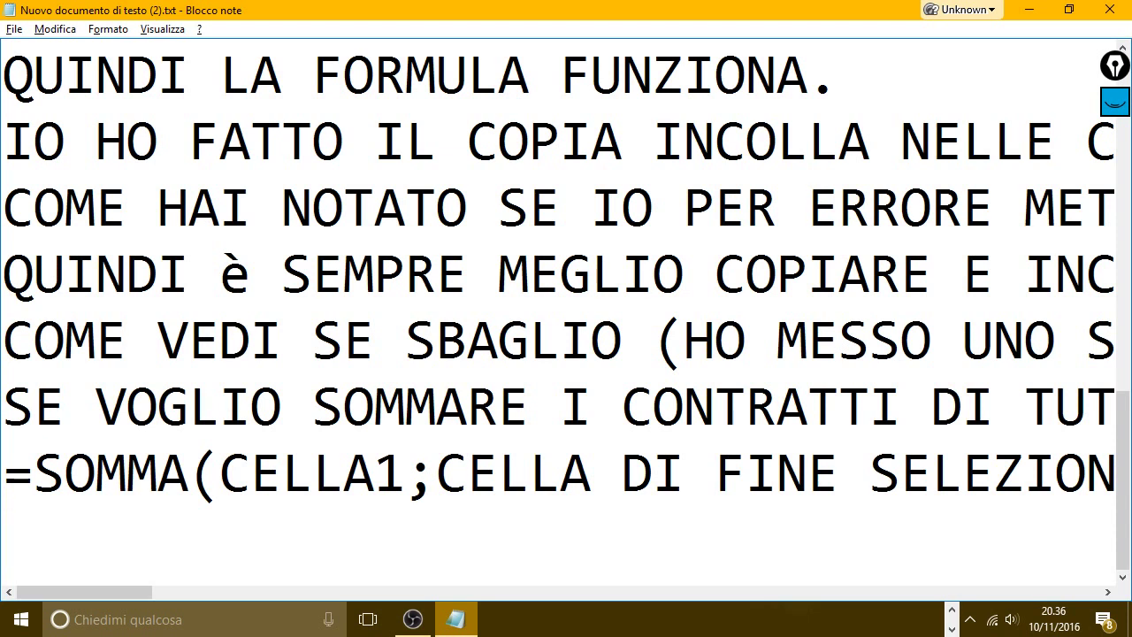
Step: Add the note 'TUTTE LE FORMULE INIZIANO SEMPRE CON IL SIMBOLO ='
text(TUTTE )
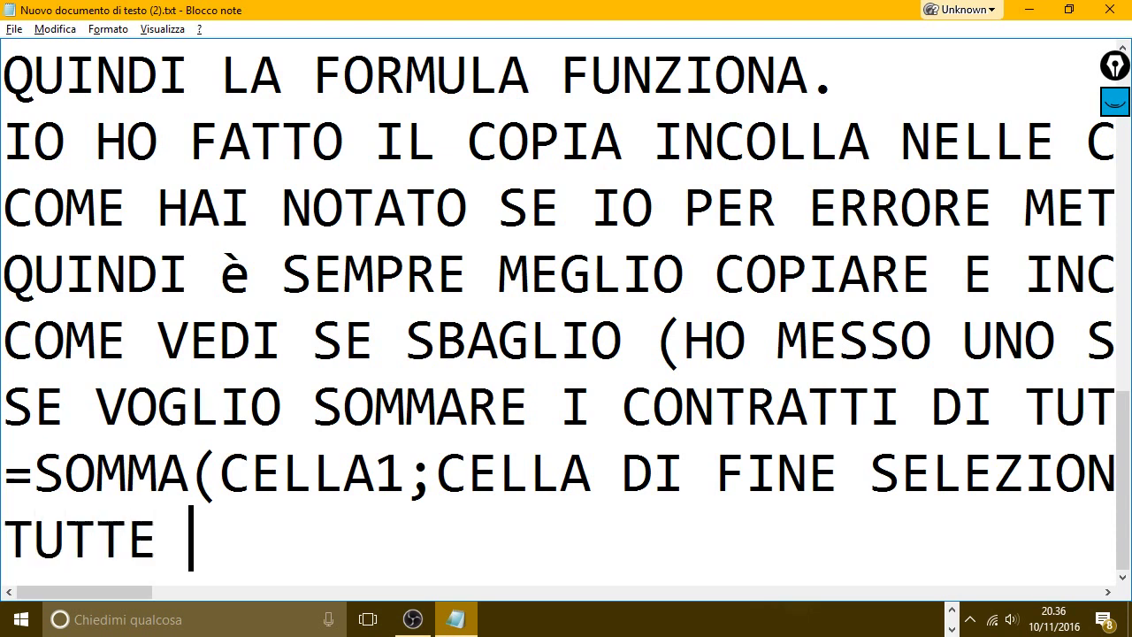
text(LE FORU)
key(BackSpace)
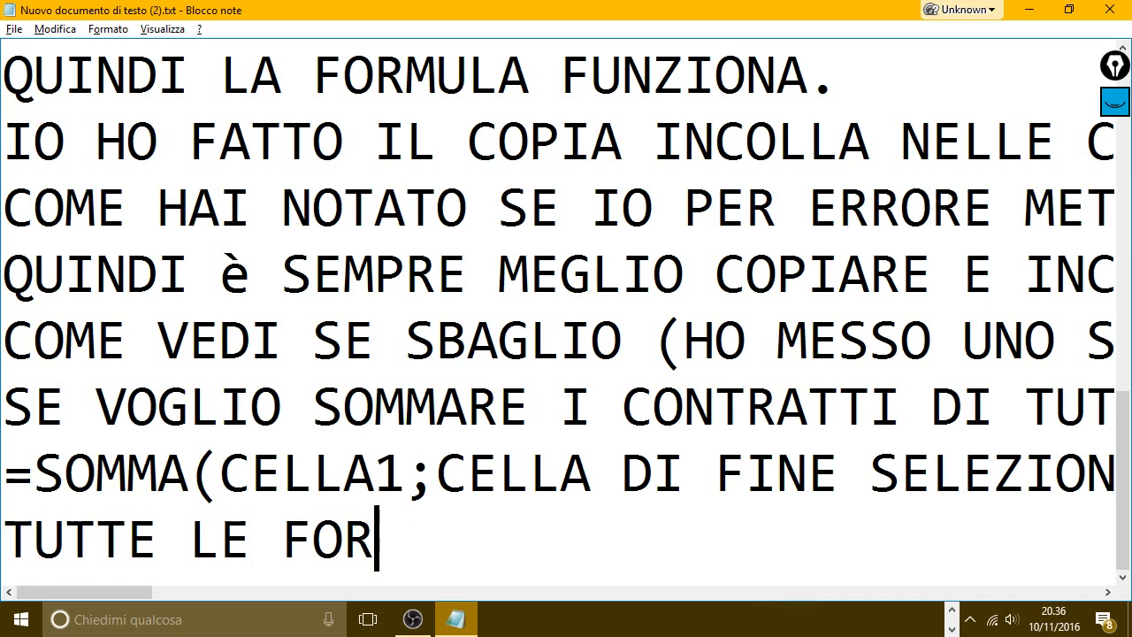
text(MULE )
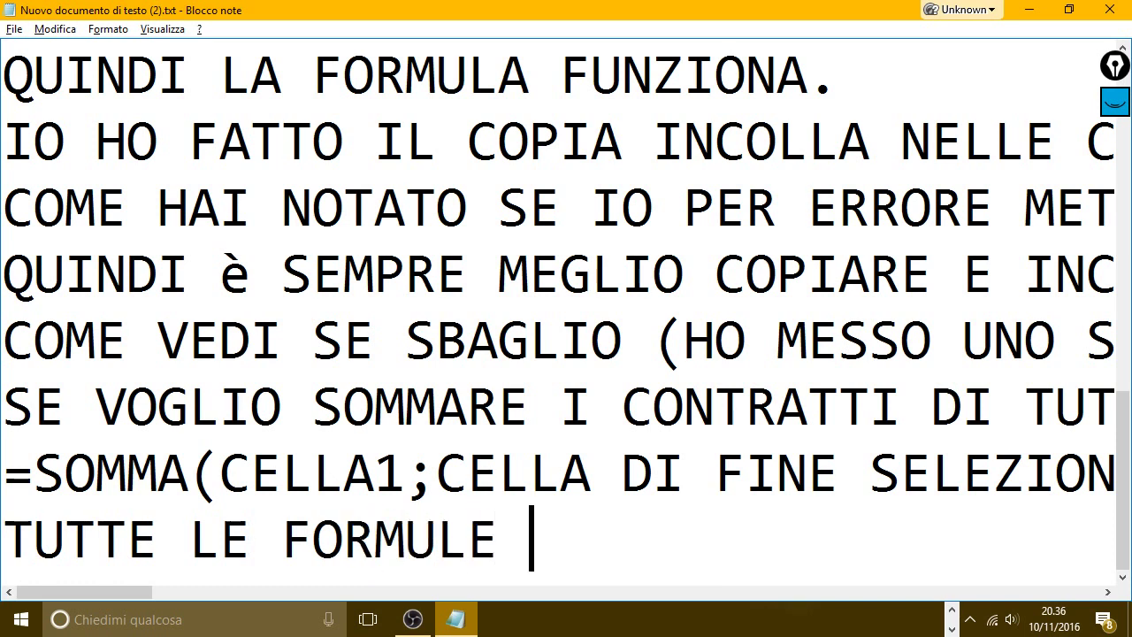
text(INIZI)
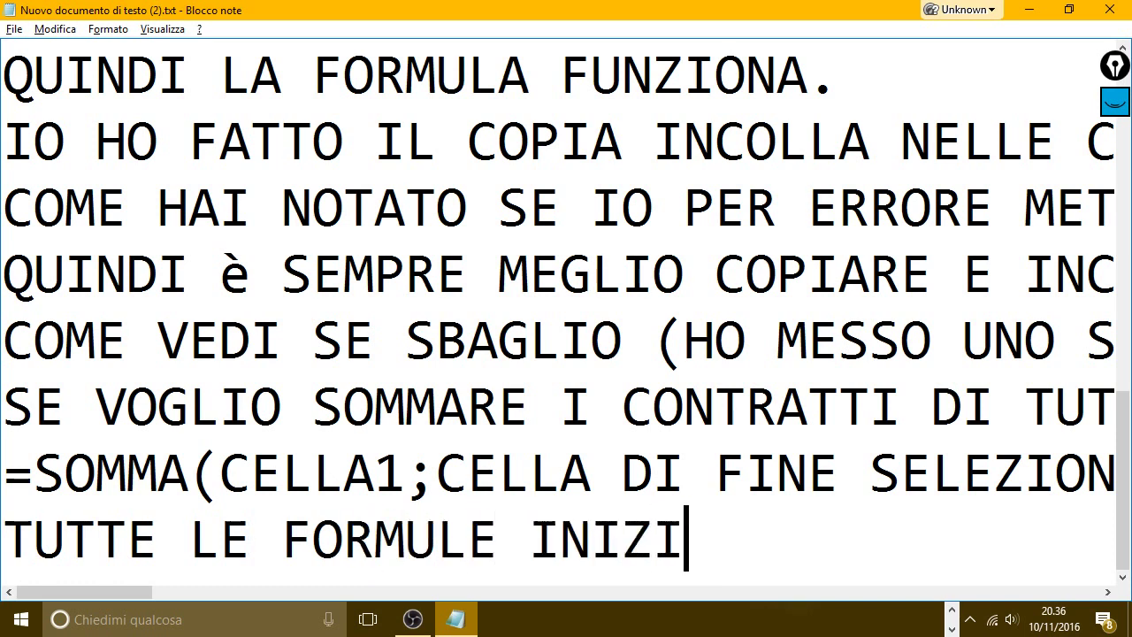
text(ANO SEMPRE )
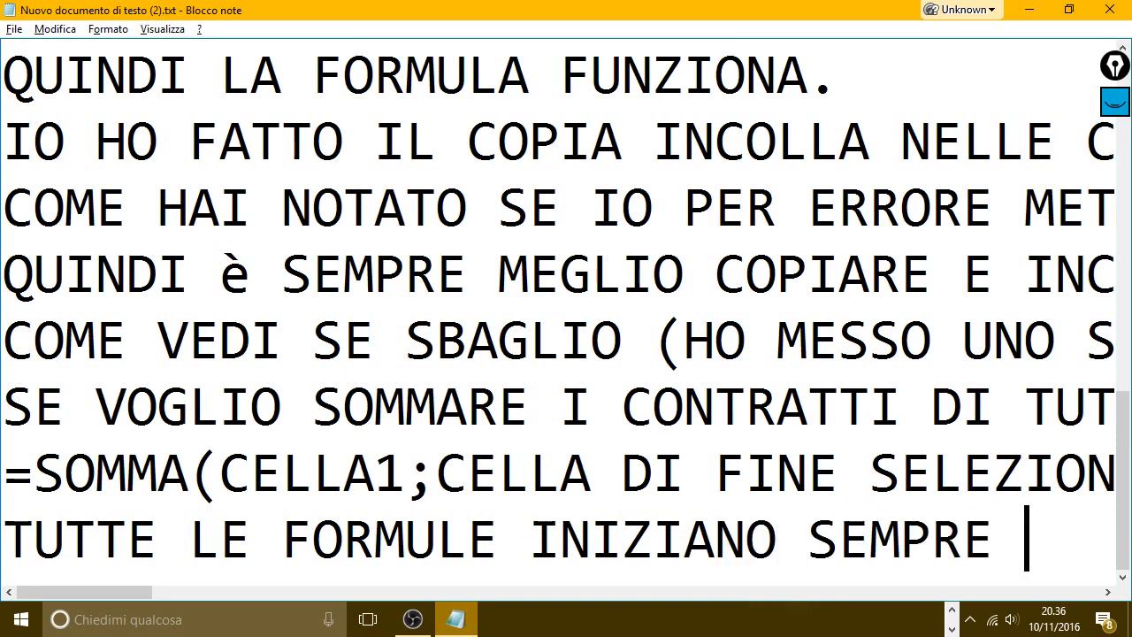
text(CONL)
key(BackSpace)
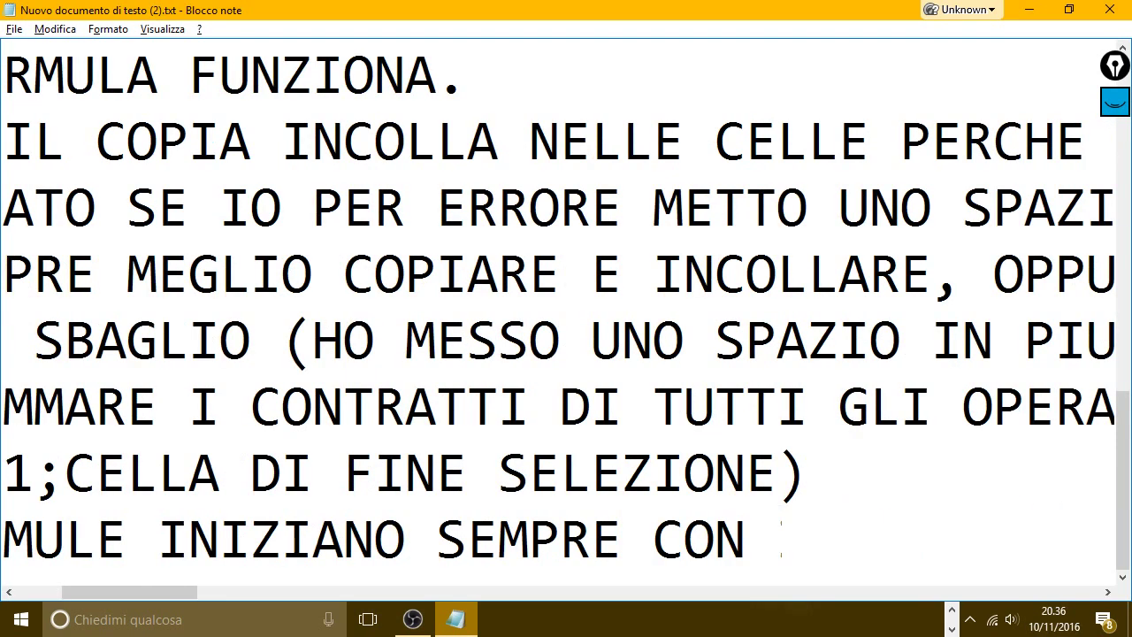
text(IL SIMBOLO )
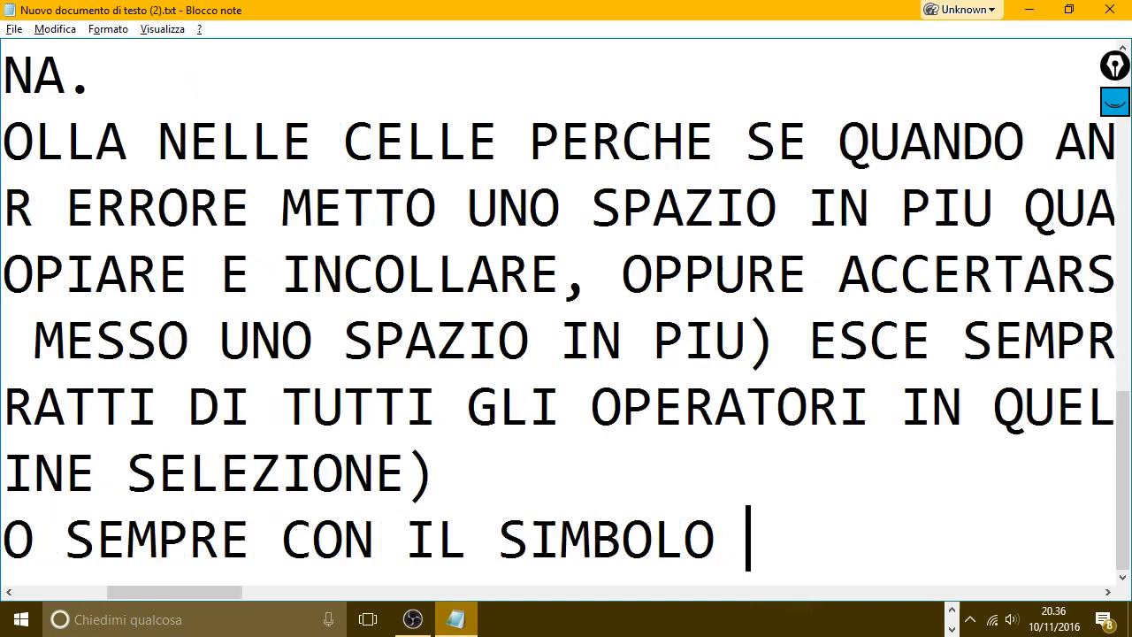
text(=)
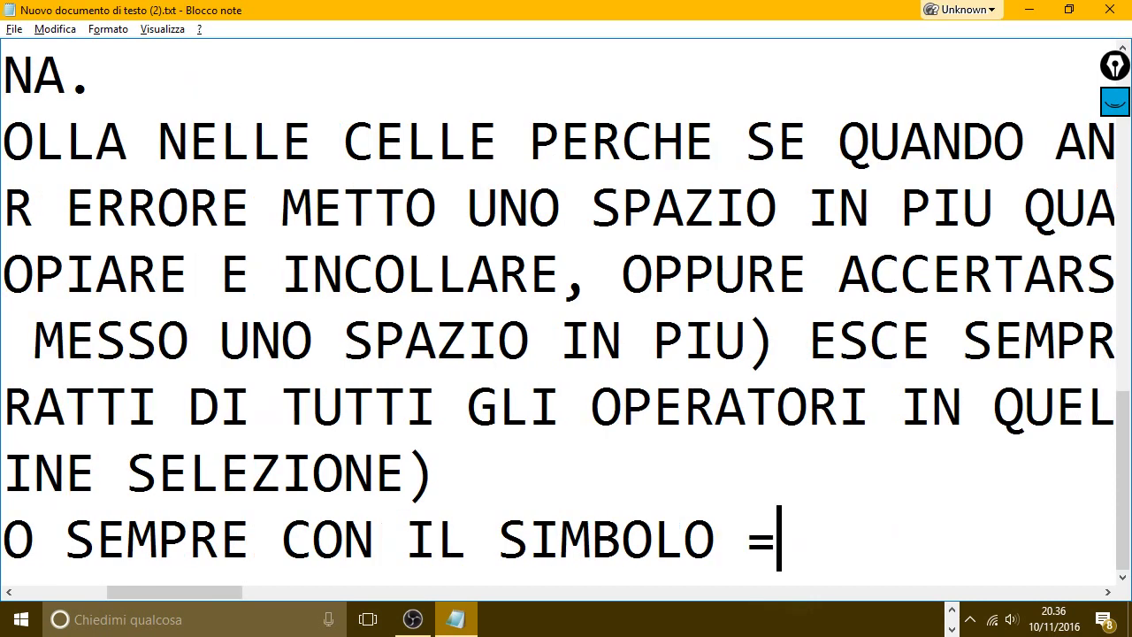
key(Return)
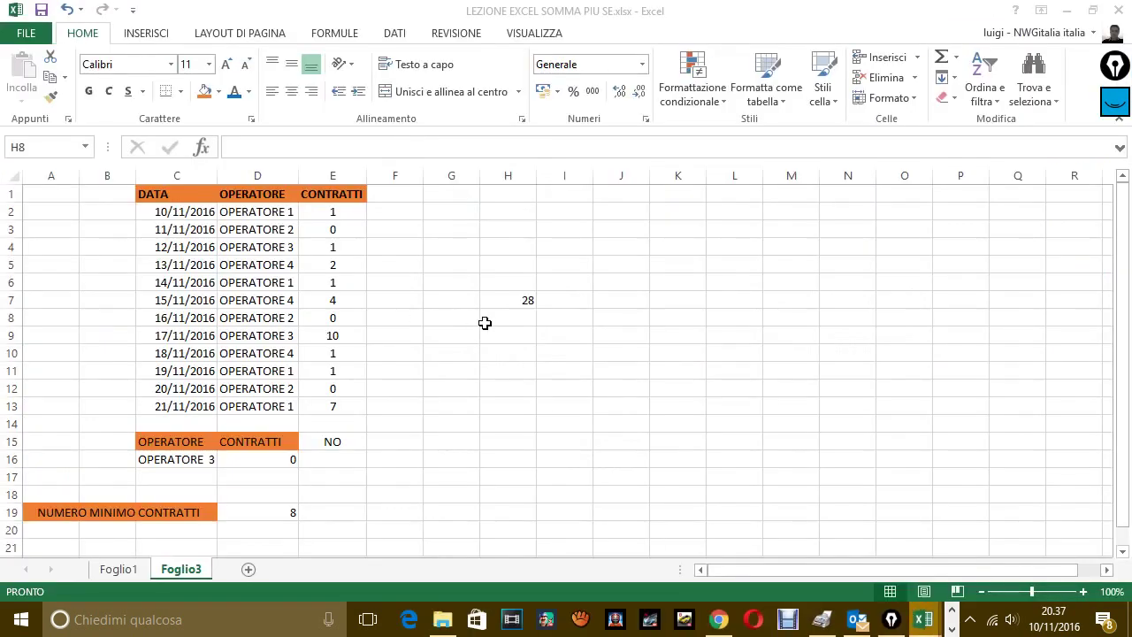
click(484, 323)
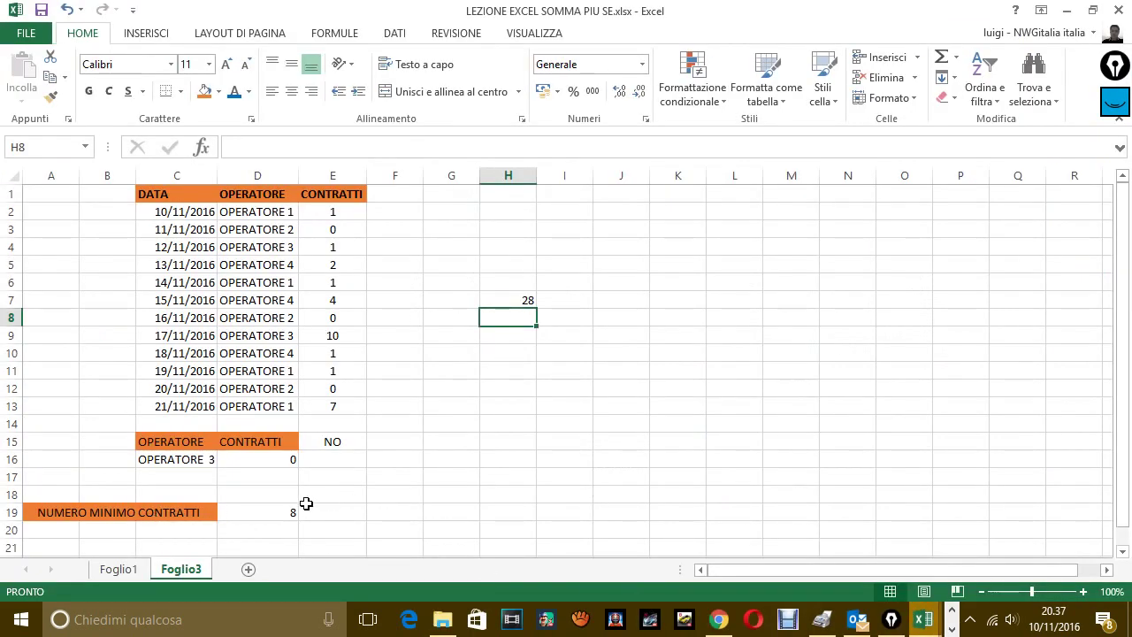
click(529, 301)
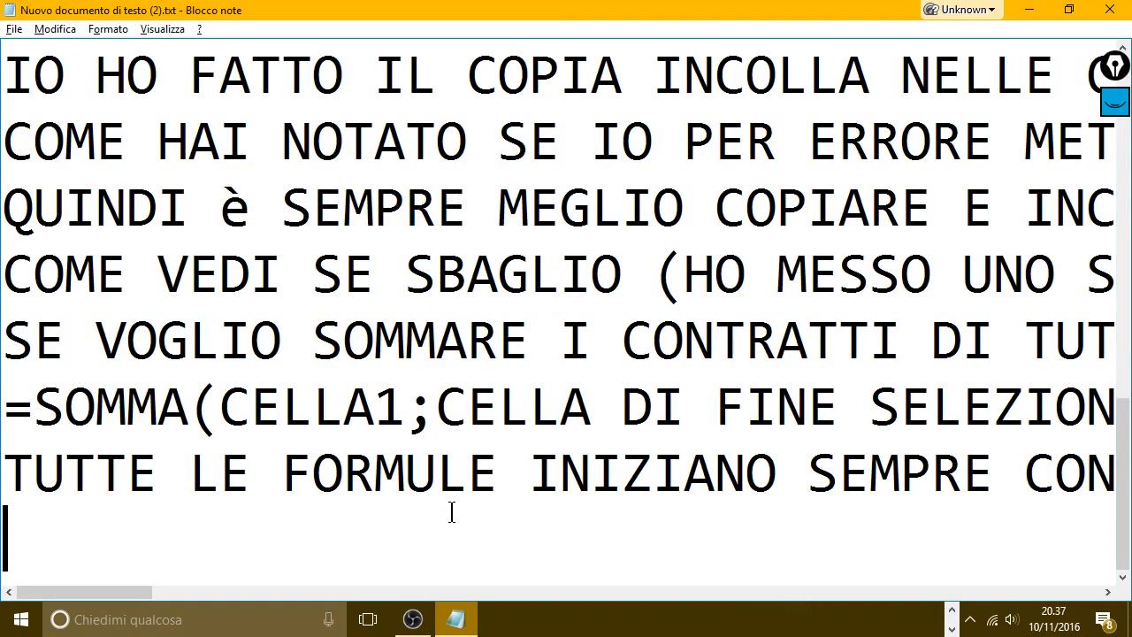
Step: Begin the closing message with the line 'OK, SE IL VIDEO TI E PIACIUTO'
key(Return)
key(Return)
key(Return)
key(Return)
key(Return)
key(Return)
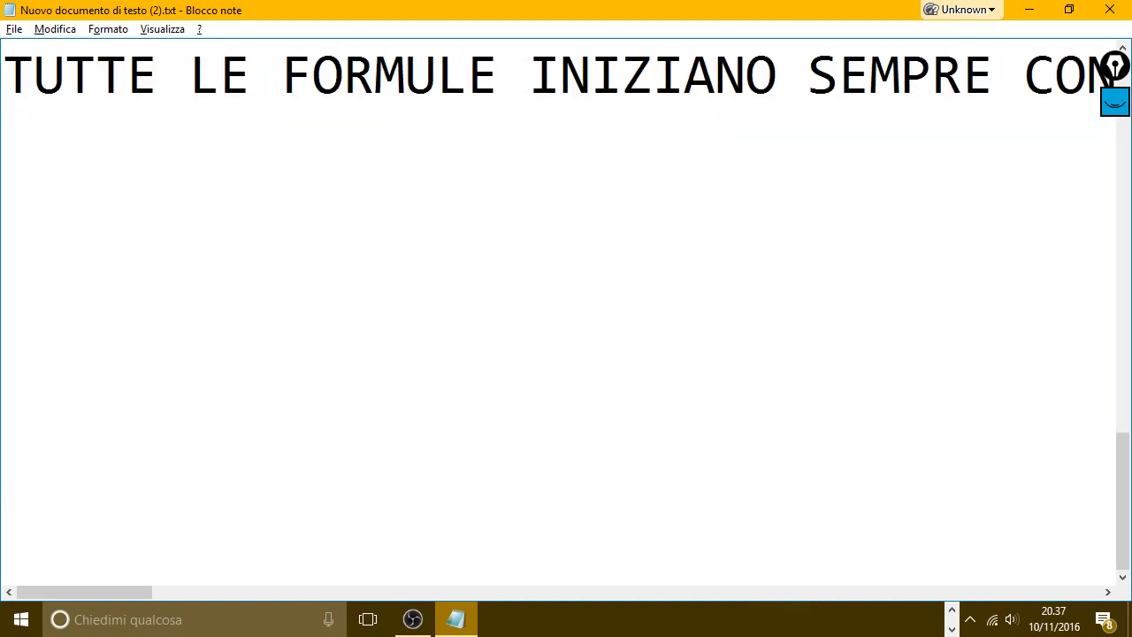
key(Up)
key(Up)
text(OK, SE IL VI)
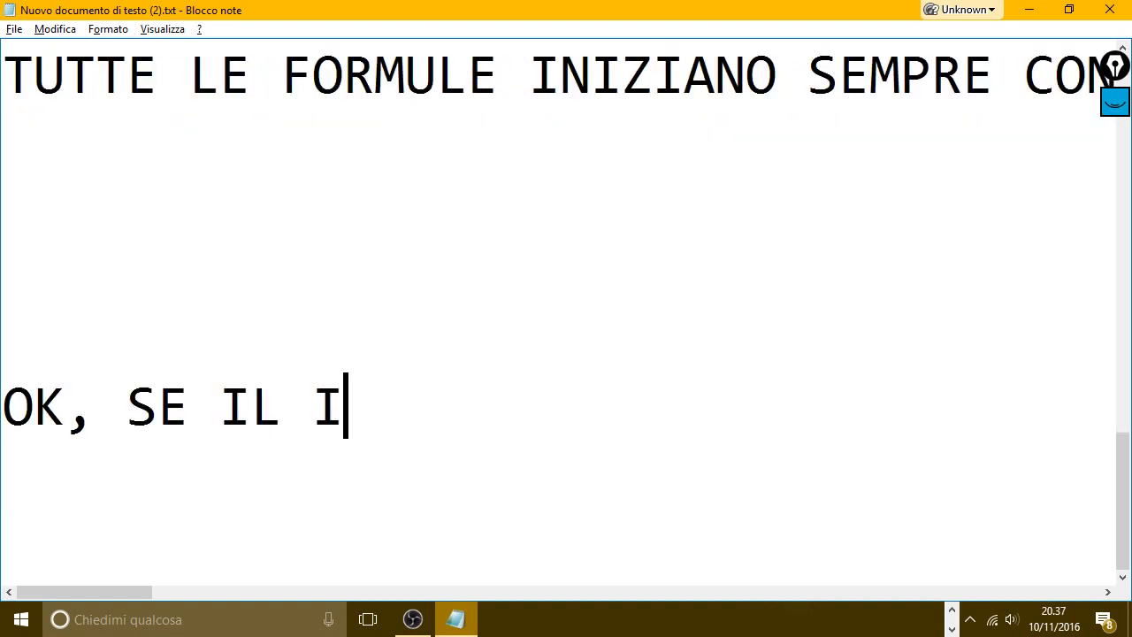
key(BackSpace)
text(VIDEO TI è)
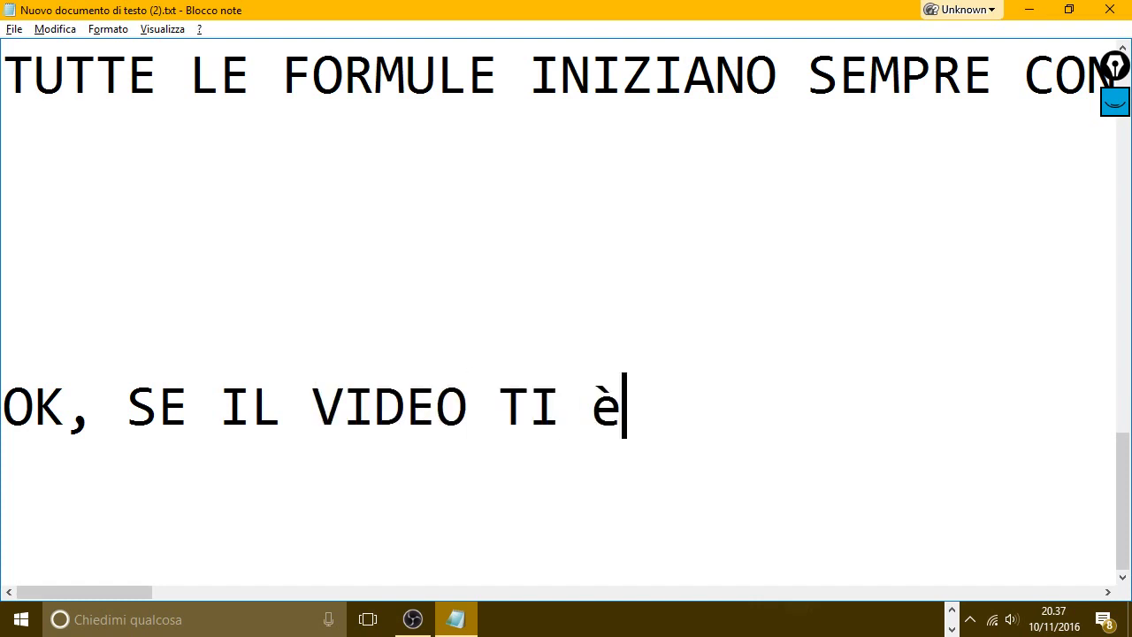
text(E)
key(BackSpace)
text(PIA)
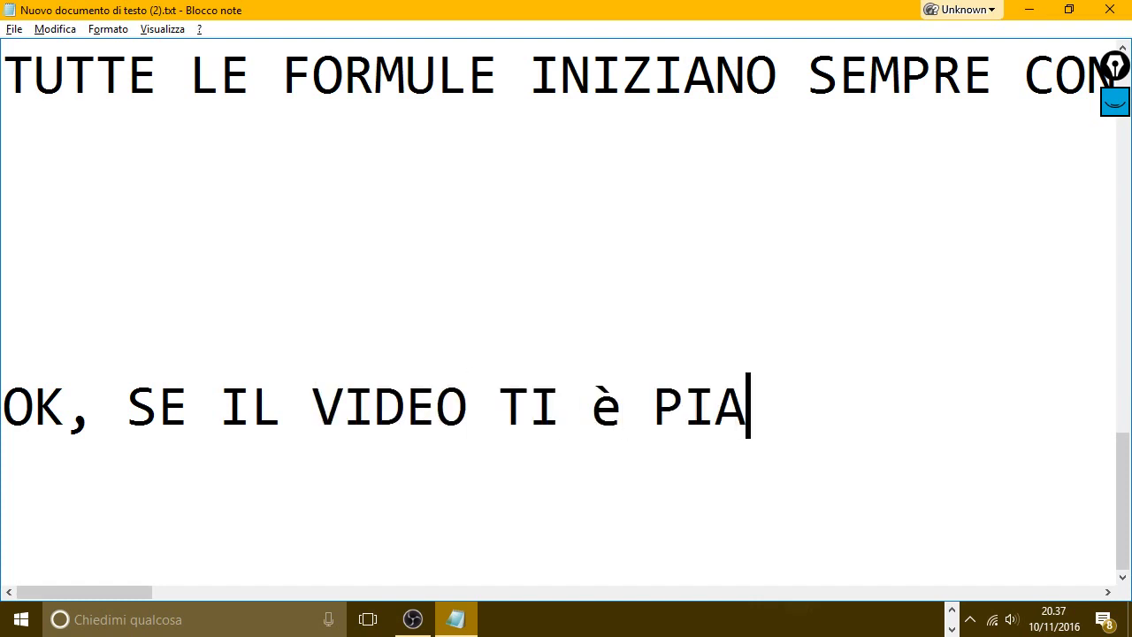
text(CIUTO)
key(Return)
Step: Add the like, share and subscribe line ending 'QUANDO CARICO UN NUOVO VIDEO'
text(ME)
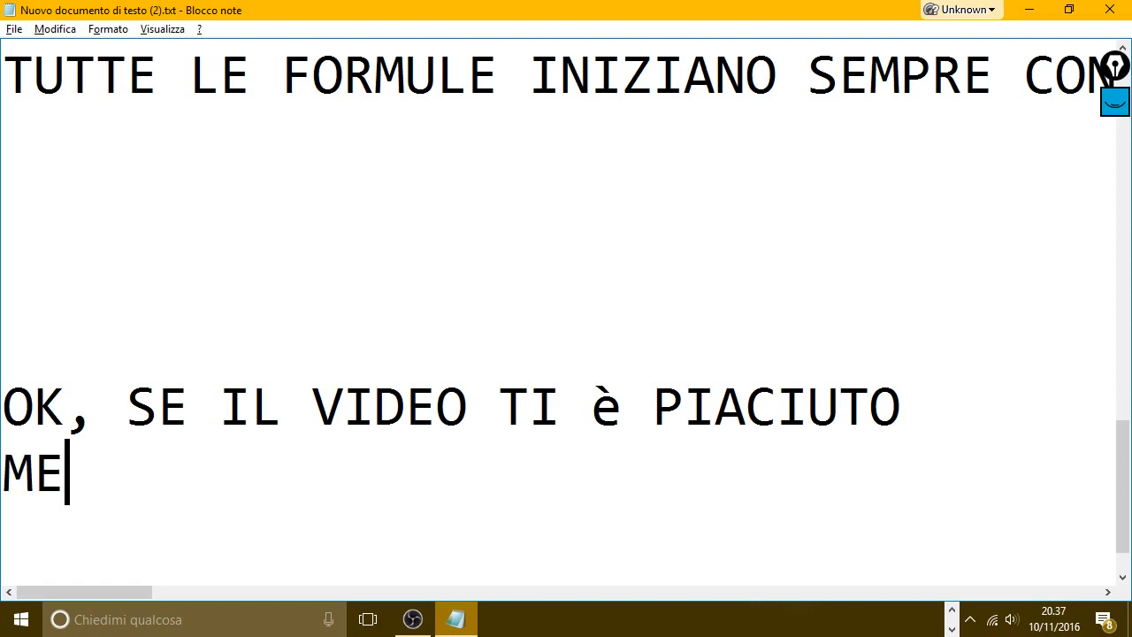
text(TTI UN MI)
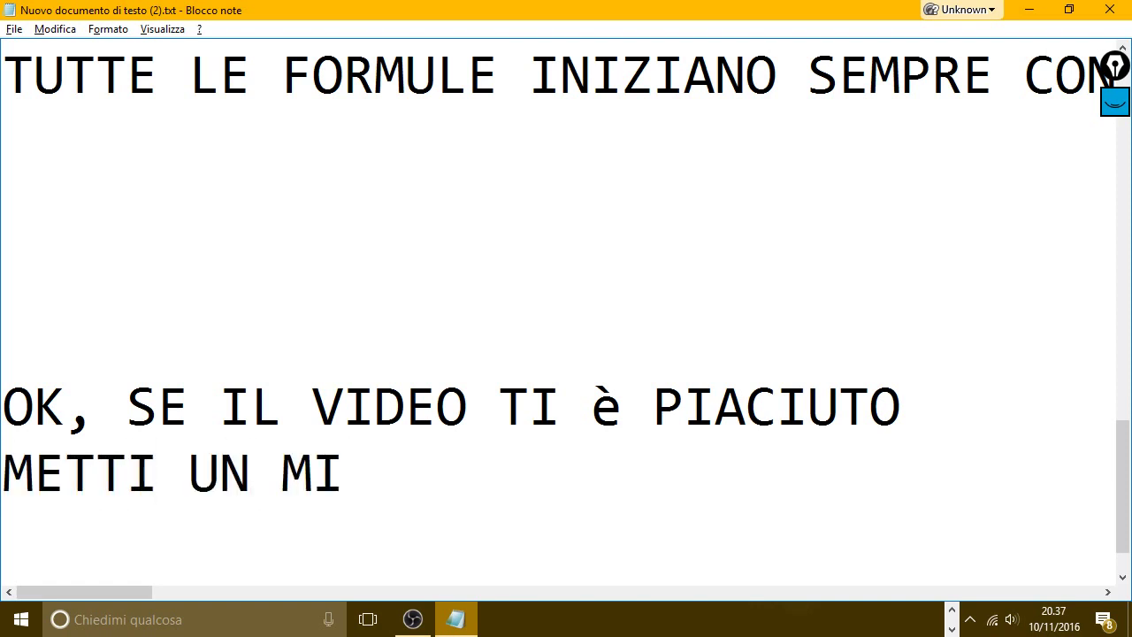
text( PIACE )
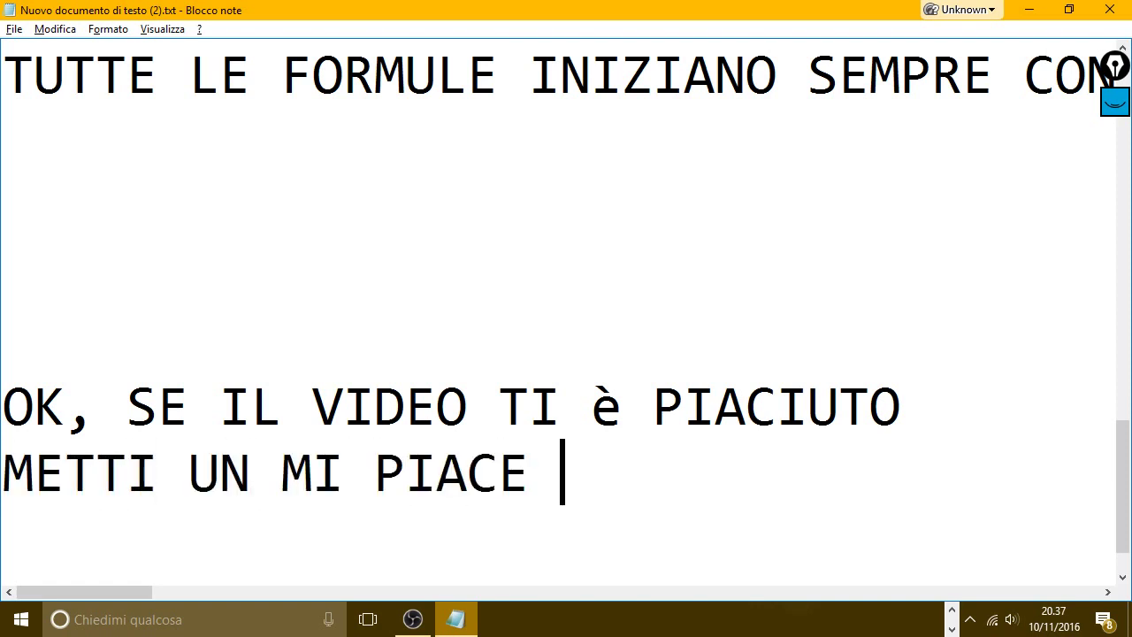
text(E CONDIVI)
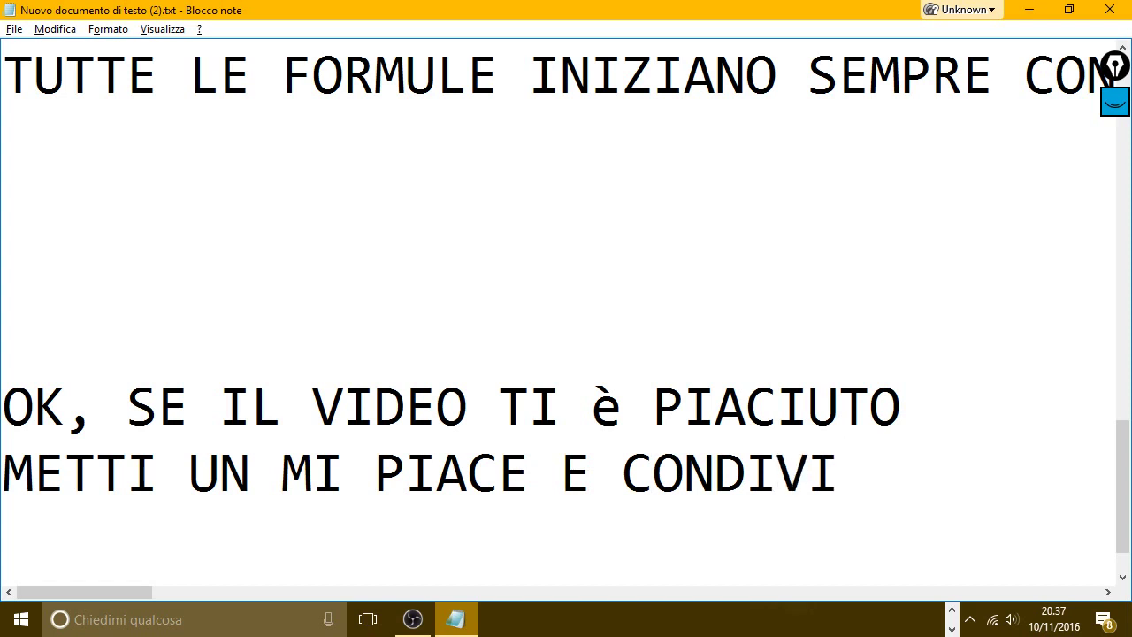
text(DI.)
text(SE )
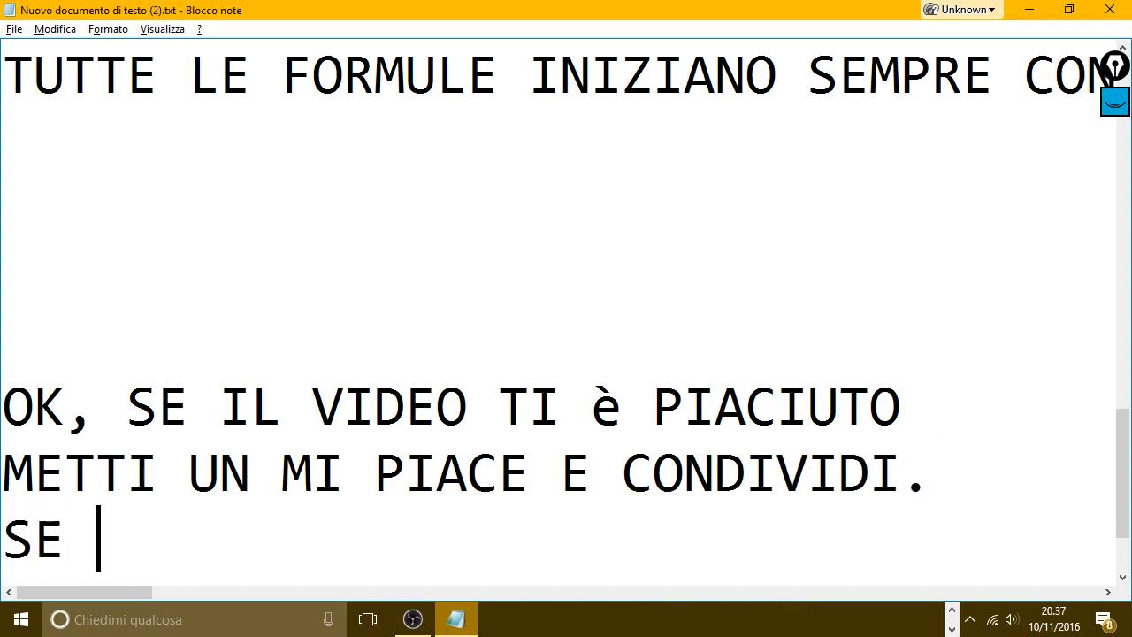
text(TI ISCRIVI )
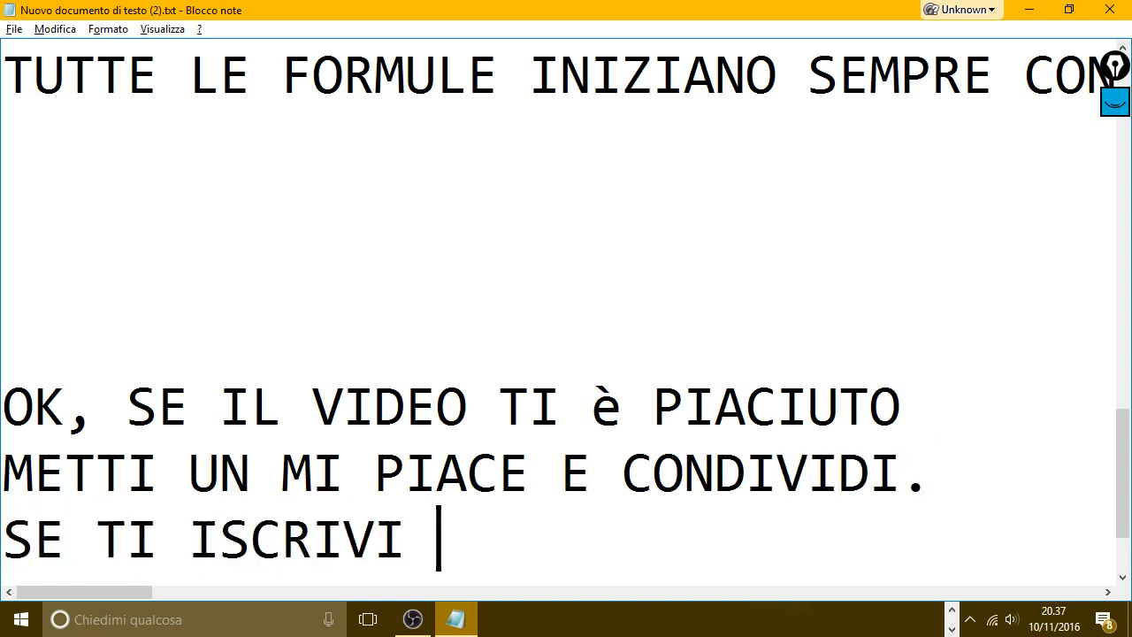
text(AL COA)
key(BackSpace)
key(BackSpace)
text(A)
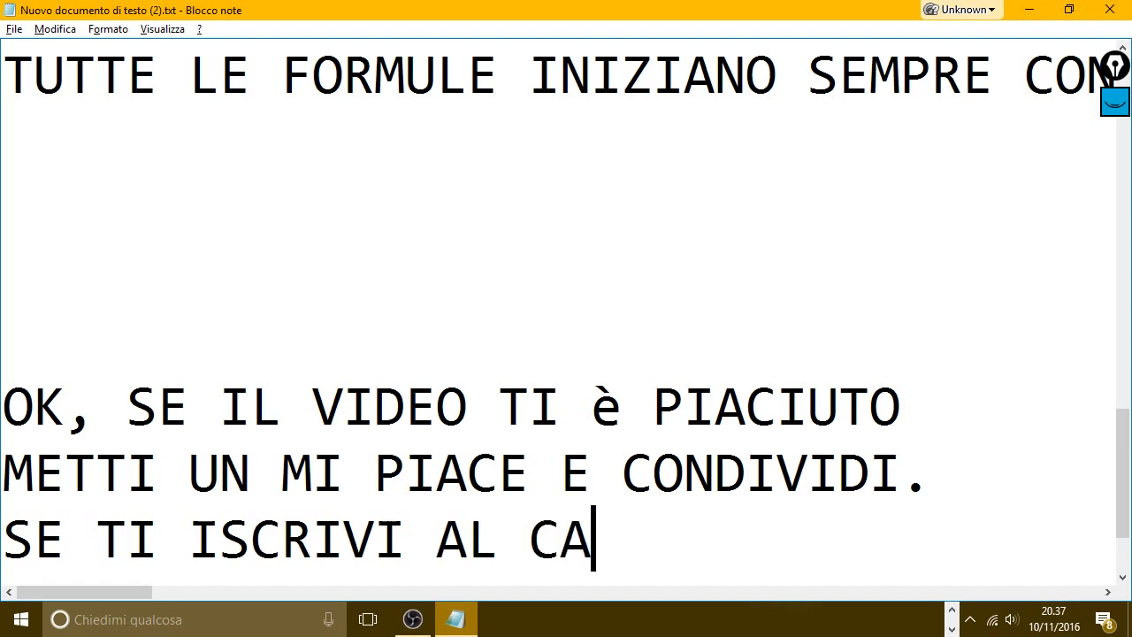
text(NALE MI FAR)
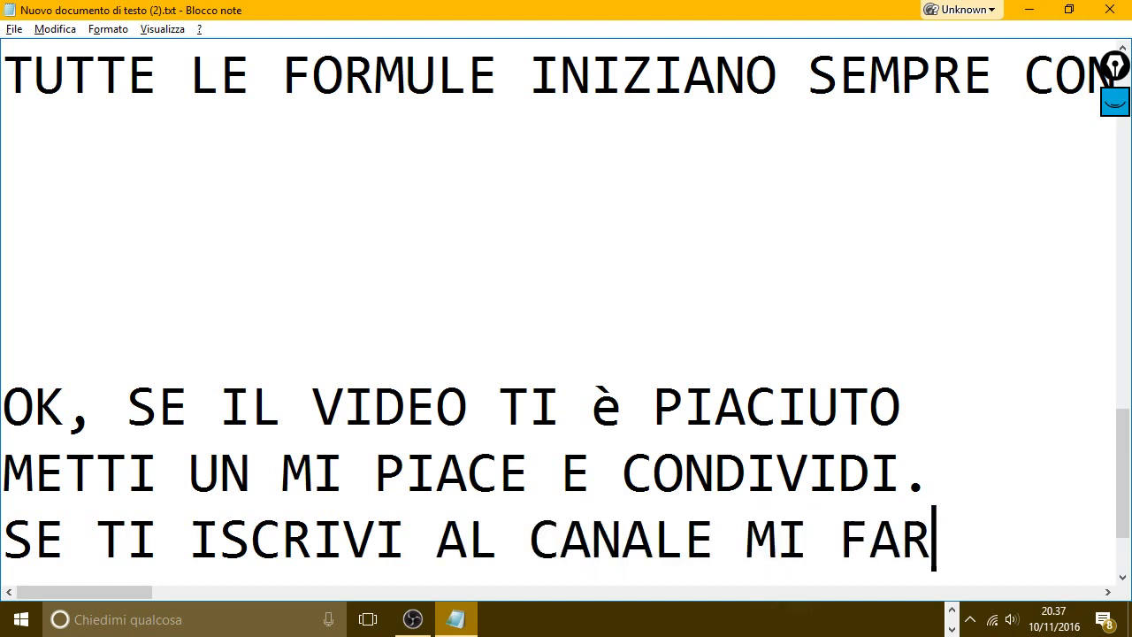
text(EB)
text(PIACE)
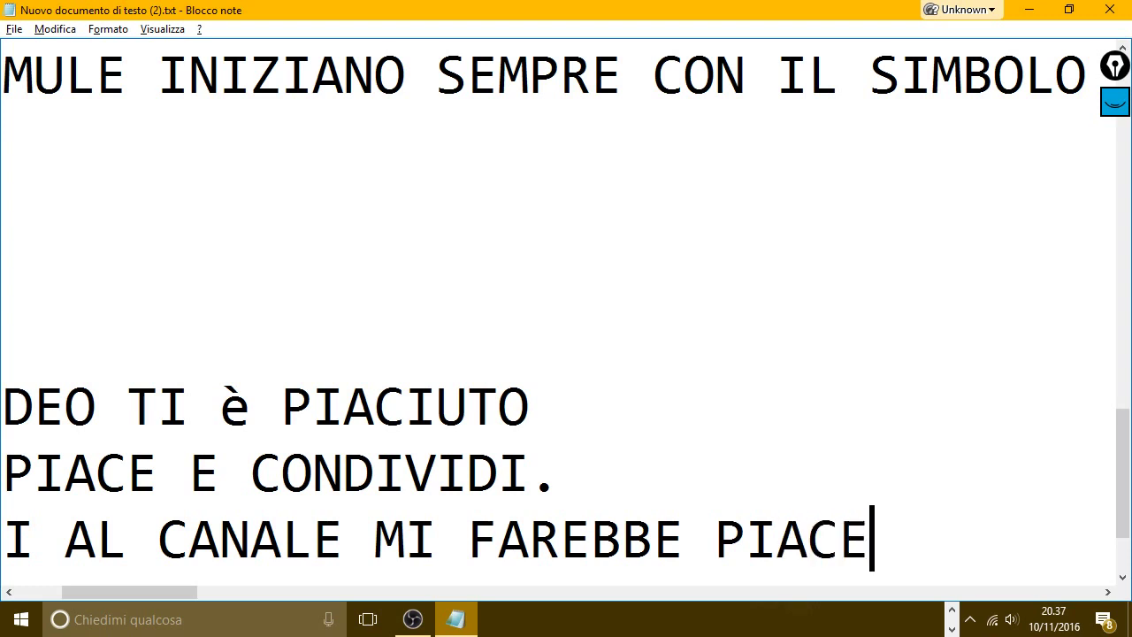
text(RE)
text( E IN)
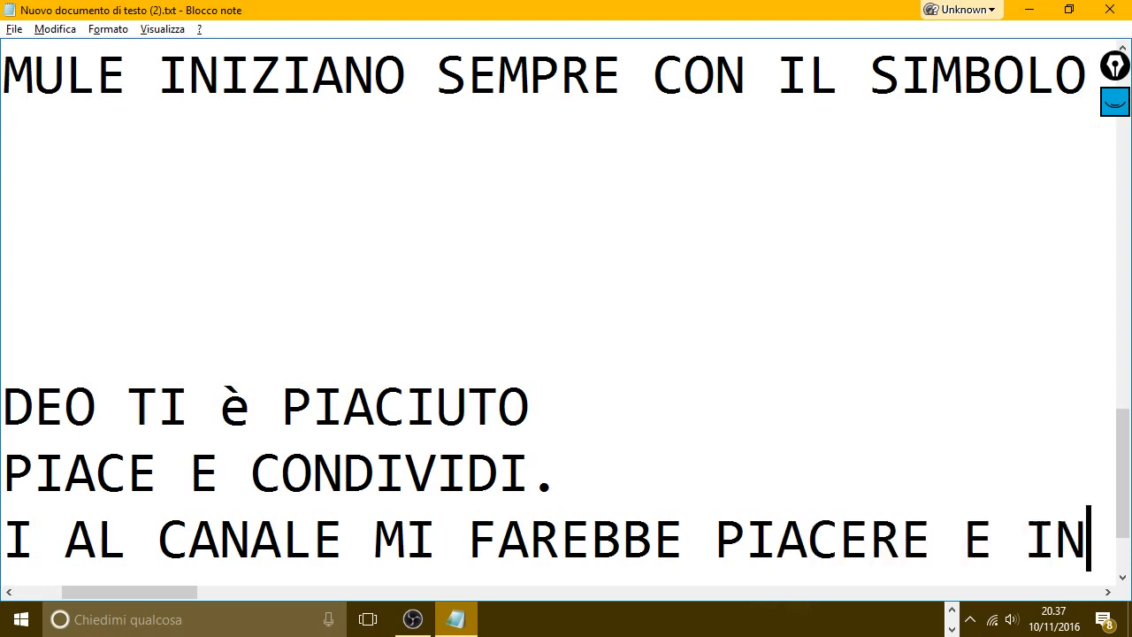
text(OLTRE TI AR)
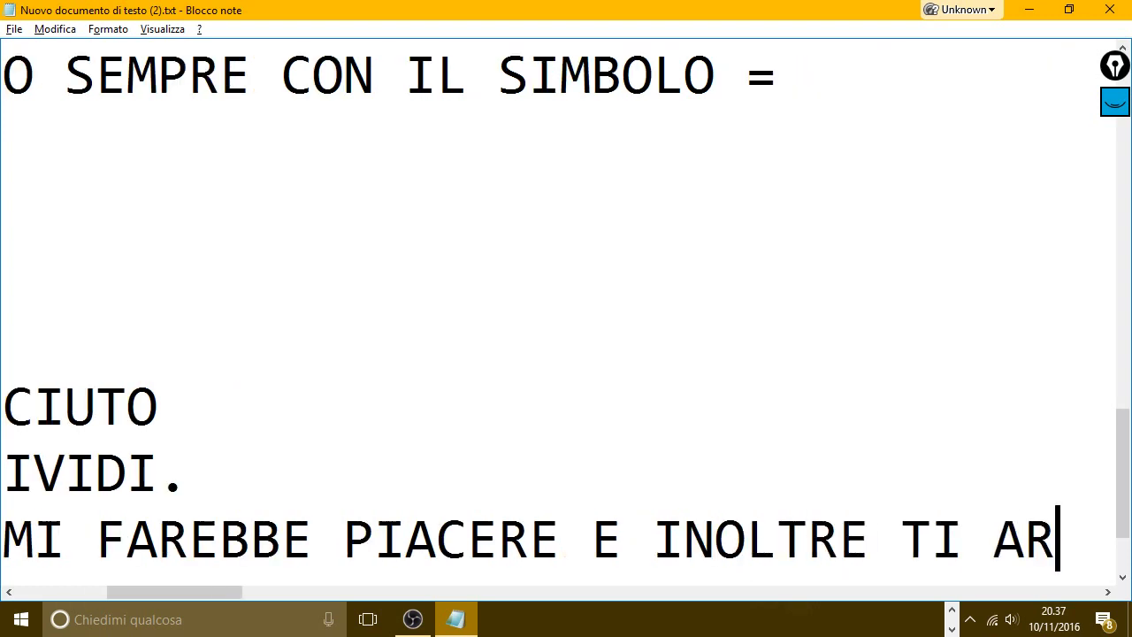
text(RIVANO )
text(E E)
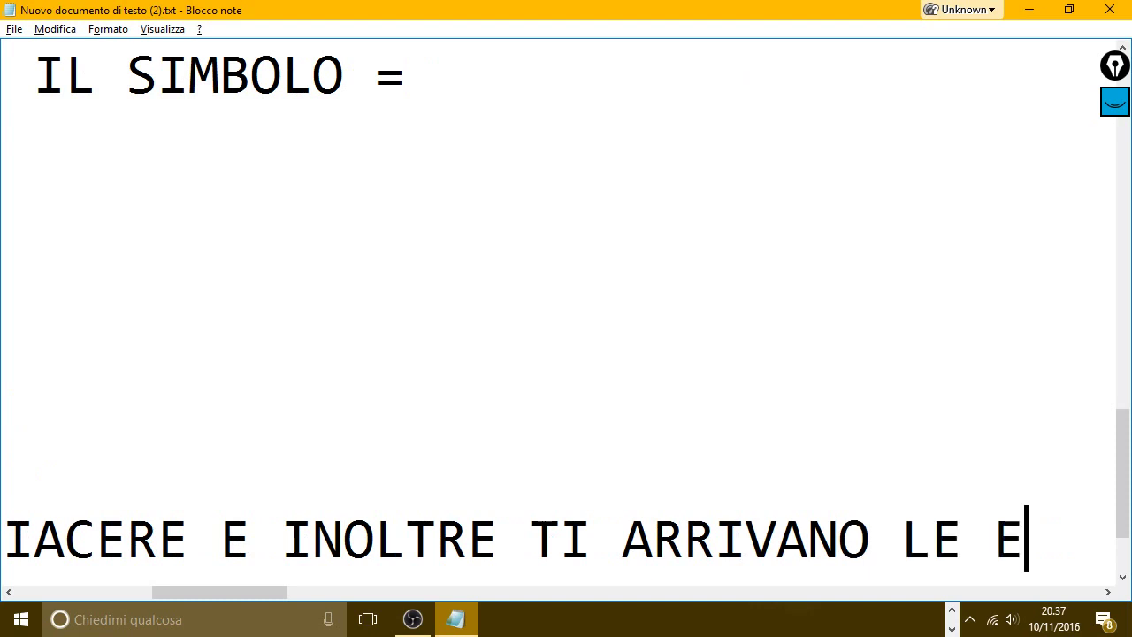
text(MAI)
text( QU)
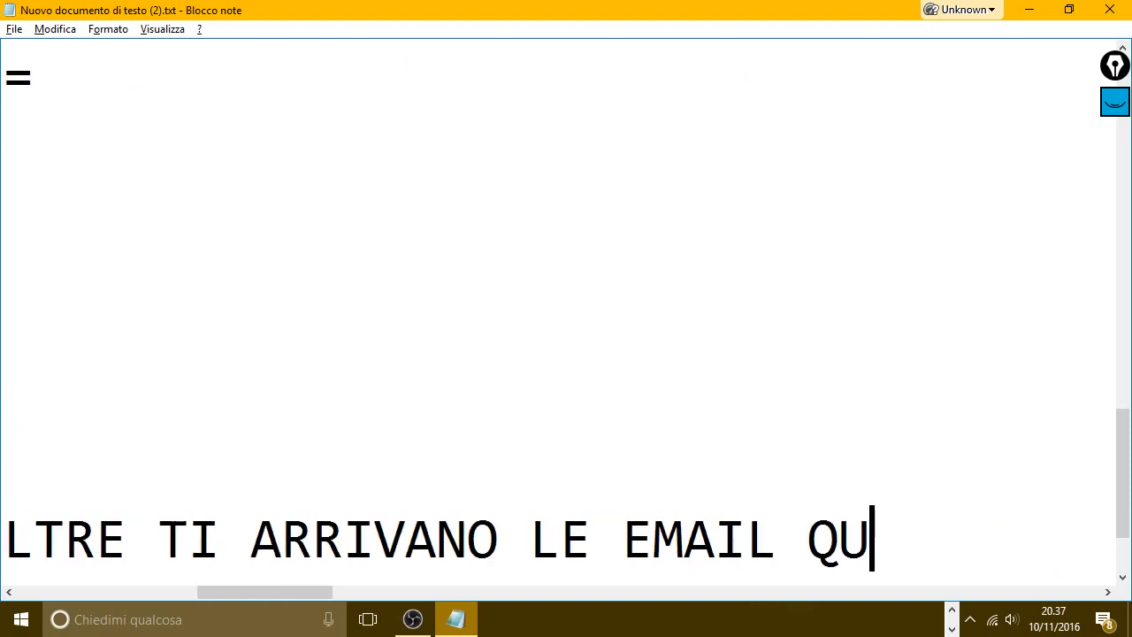
text(ANDO CARICO )
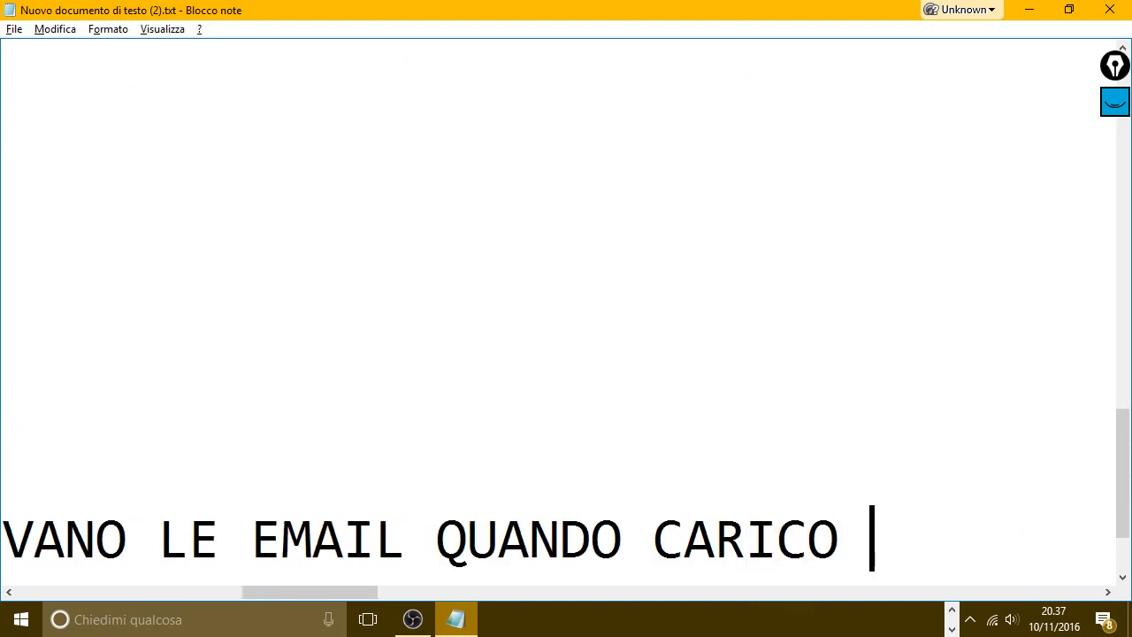
text(UN NUVO)
key(BackSpace)
key(BackSpace)
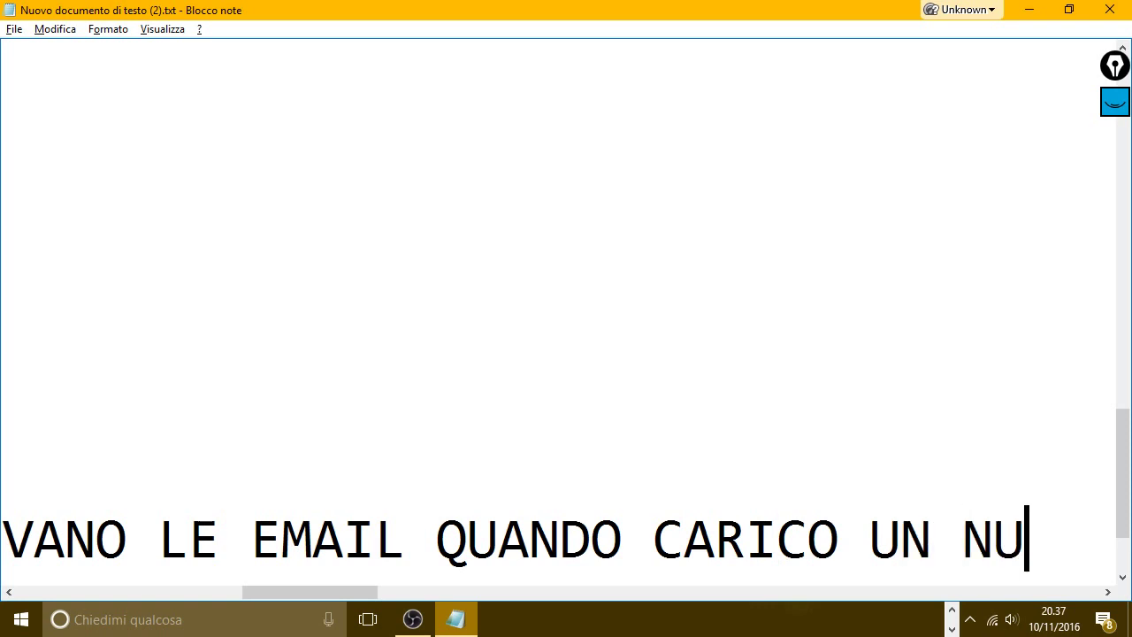
text(OVO VID)
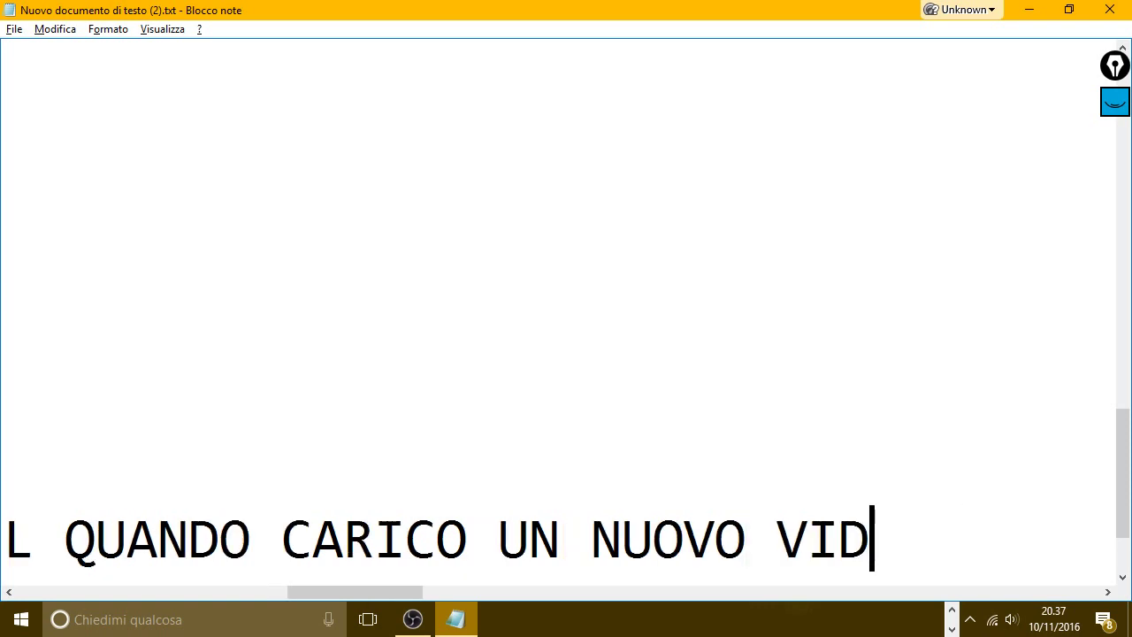
text(EO.)
key(Return)
Step: Add 'COME SEMPRE GRAZIE AL PROSSIMO VIDEO' and 'GRAZIEEEE', then open the recorder's tray menu
text(CO)
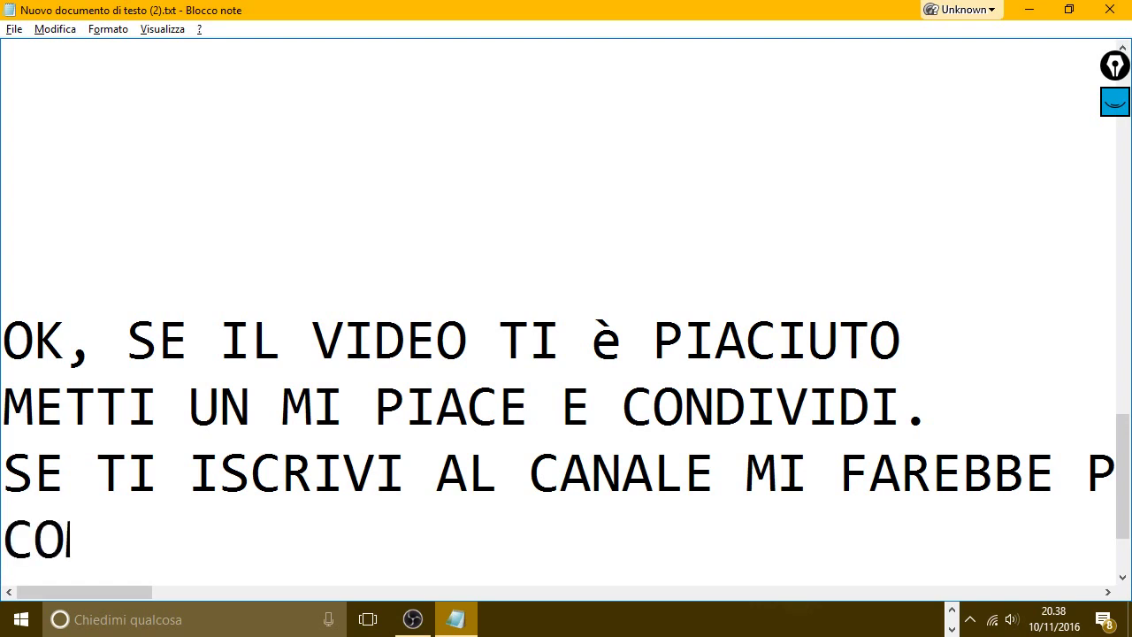
text(ME SEMPRE GRA)
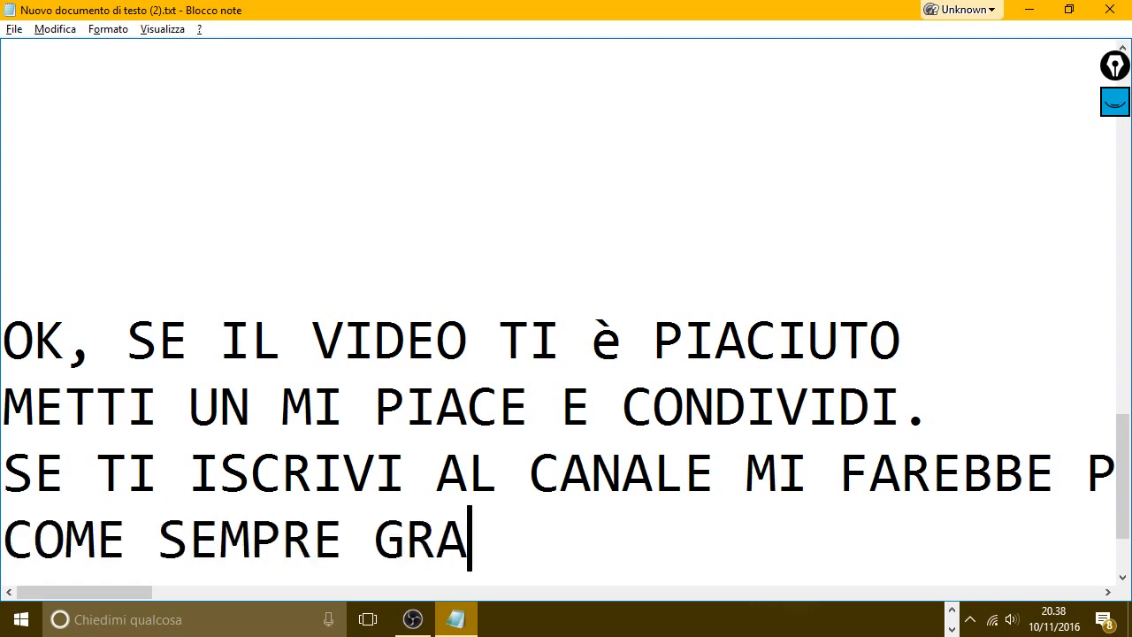
text(ZIE EAL )
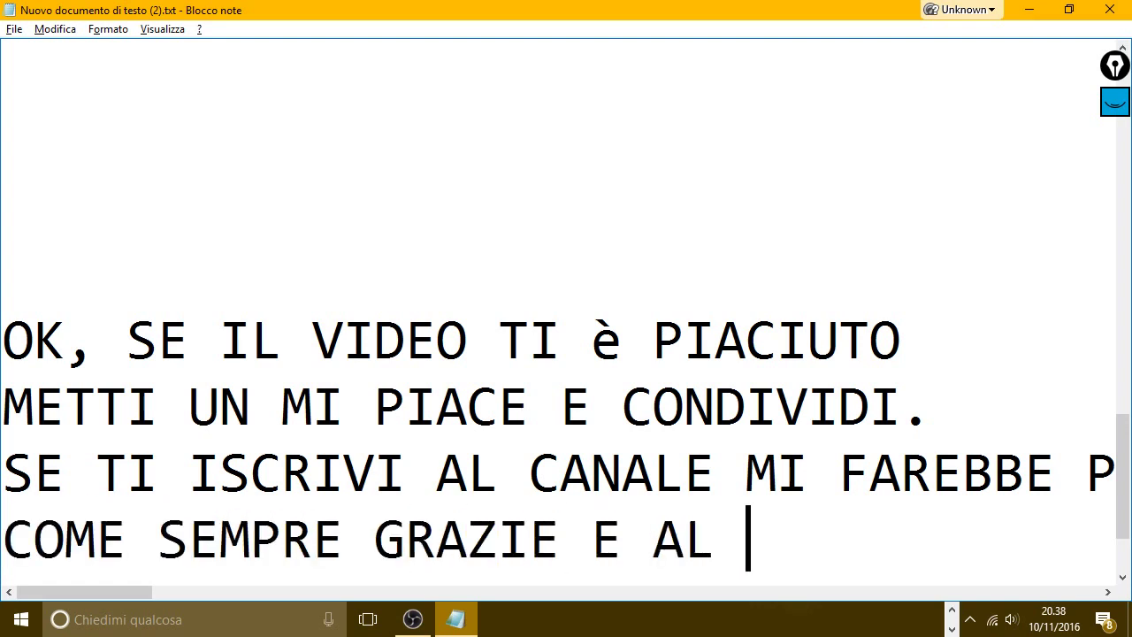
text(PROSSIMO )
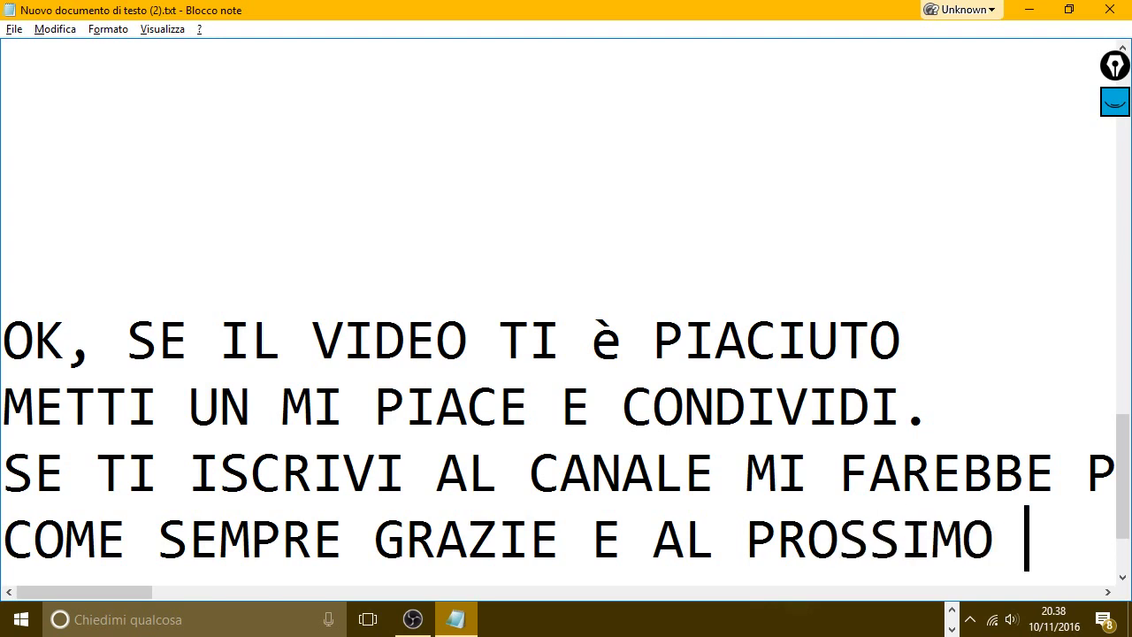
text(VIDEO.)
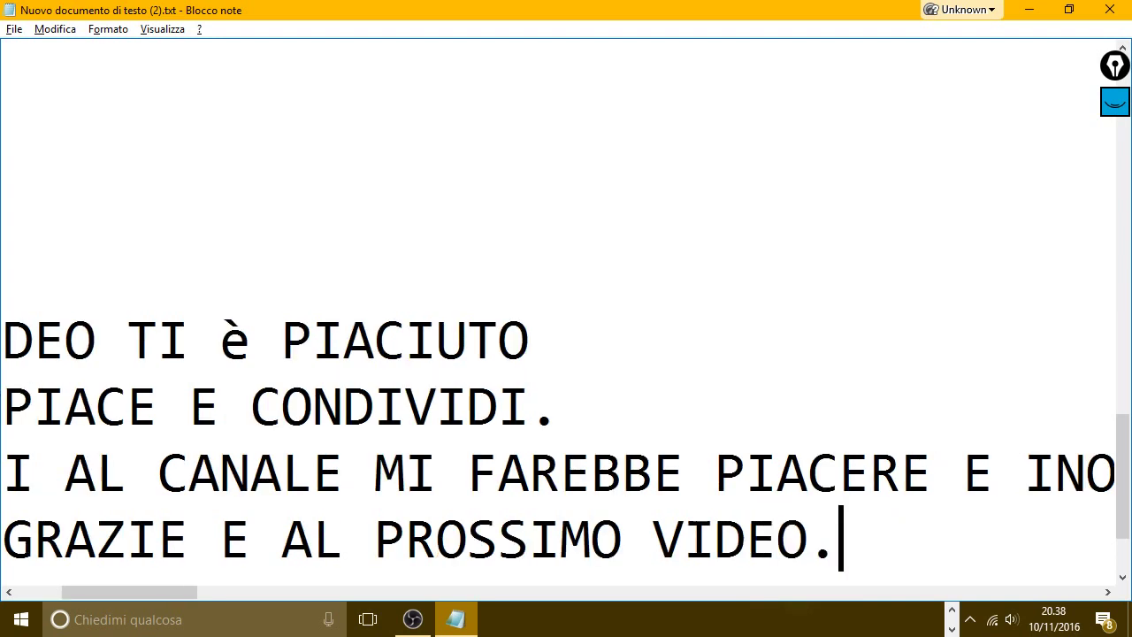
key(Return)
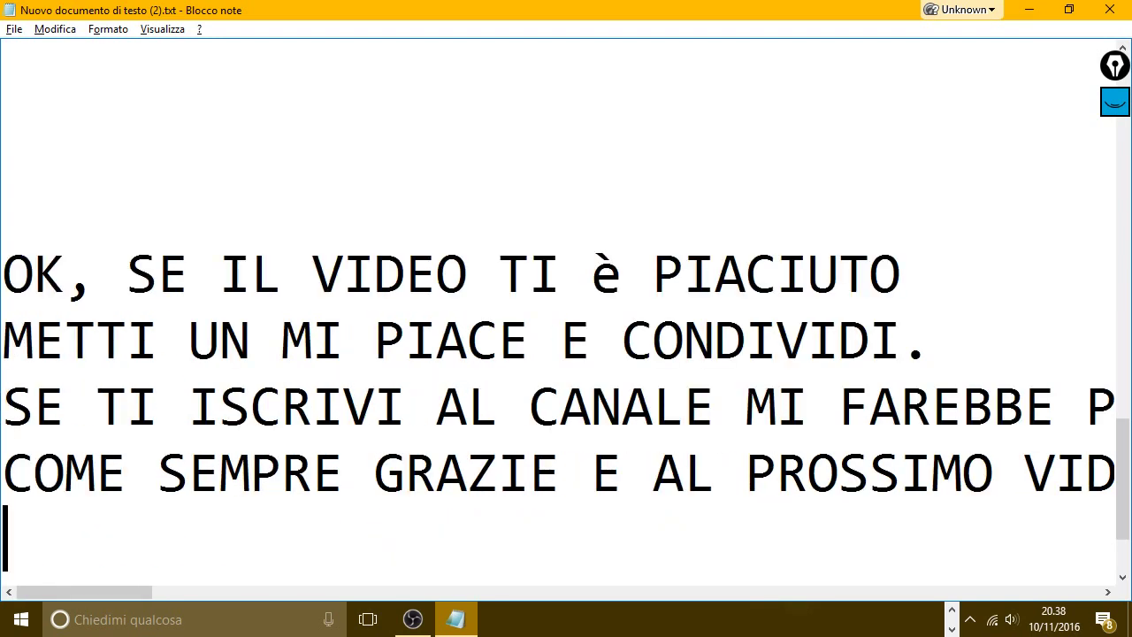
text(GRAZ)
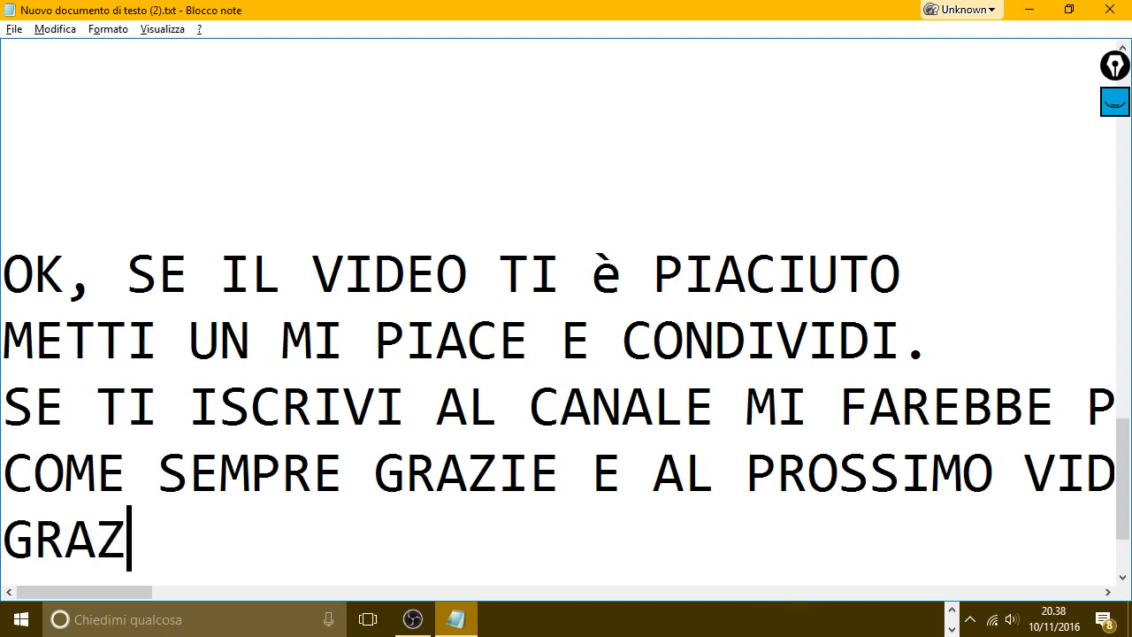
text(IEEEEEEEEEEEEEEEEEEE)
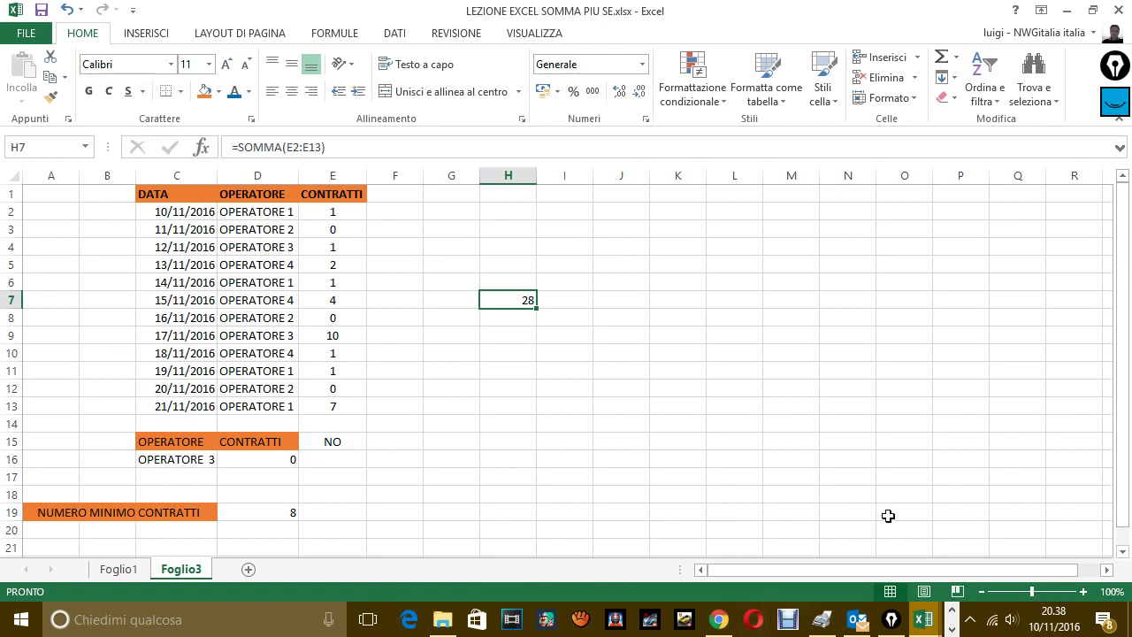
click(971, 620)
right_click(1029, 586)
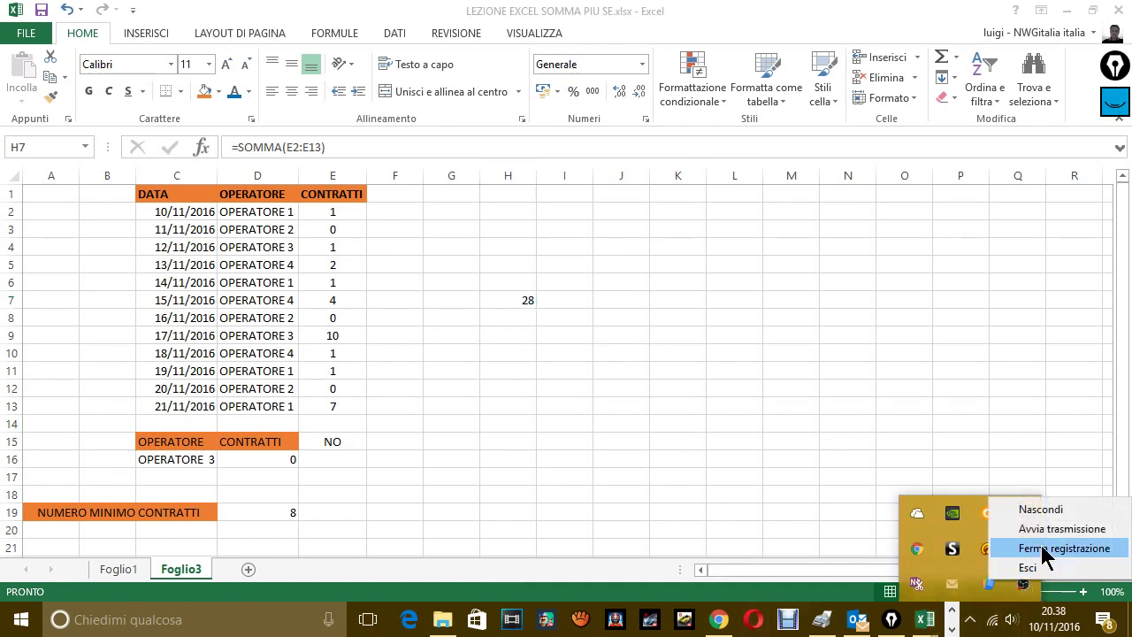